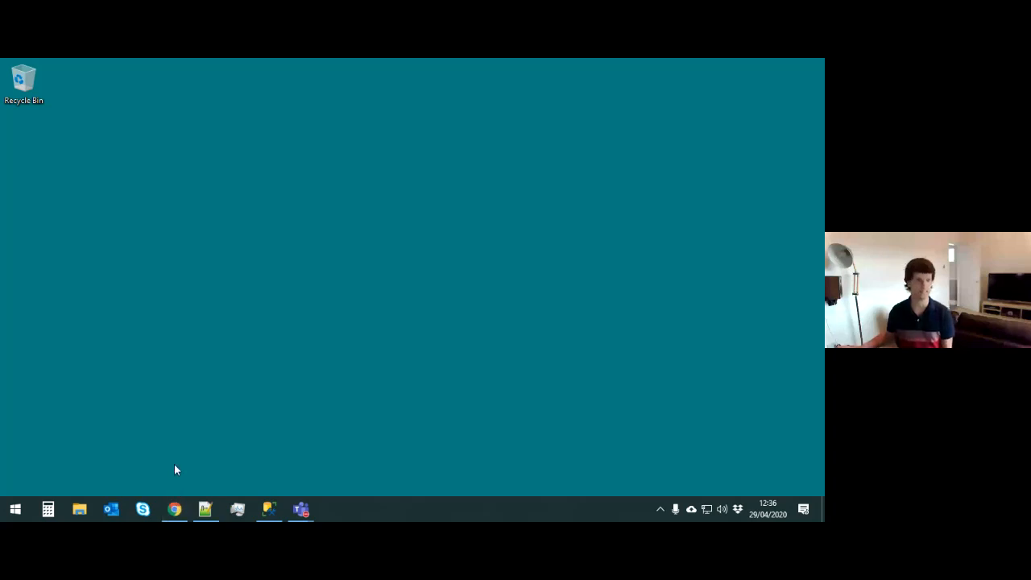
Switch to Chrome and read through the dataset files and their fields on the IMDb Datasets page
{"action": "mouse_move", "coordinate": [178, 510]}
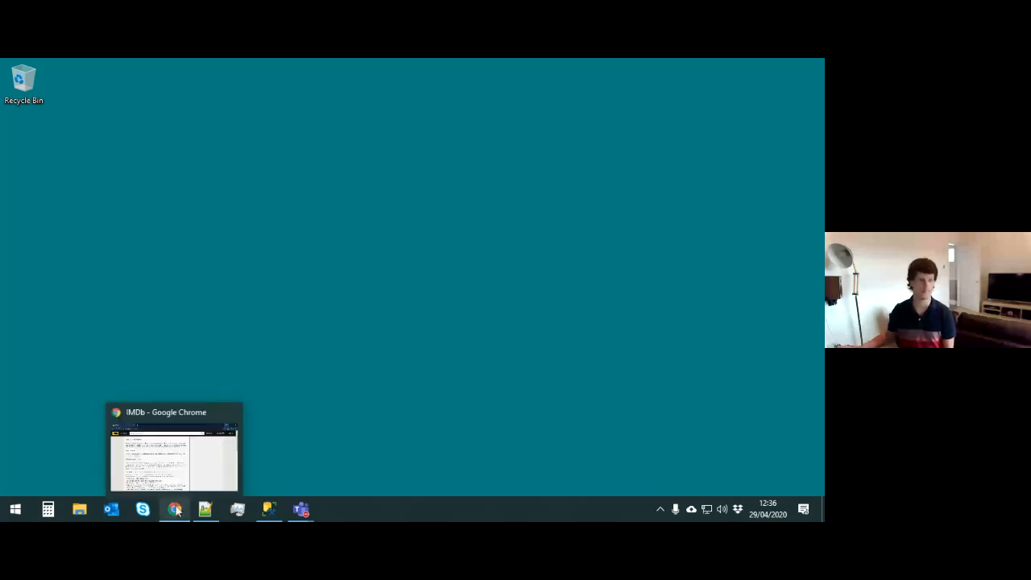
{"action": "left_click", "coordinate": [176, 509]}
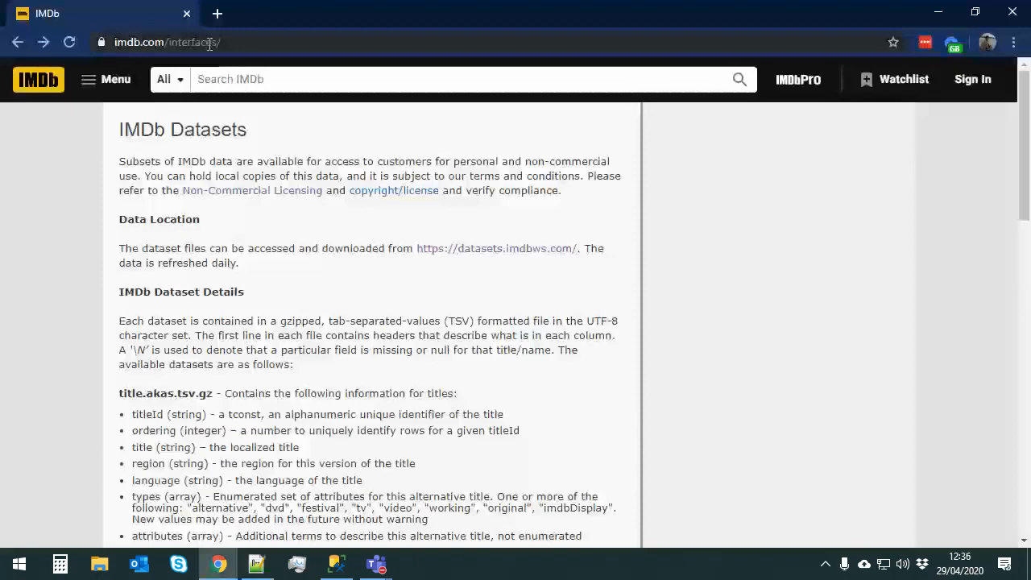
{"action": "scroll", "coordinate": [300, 311], "scroll_direction": "down", "scroll_amount": 2}
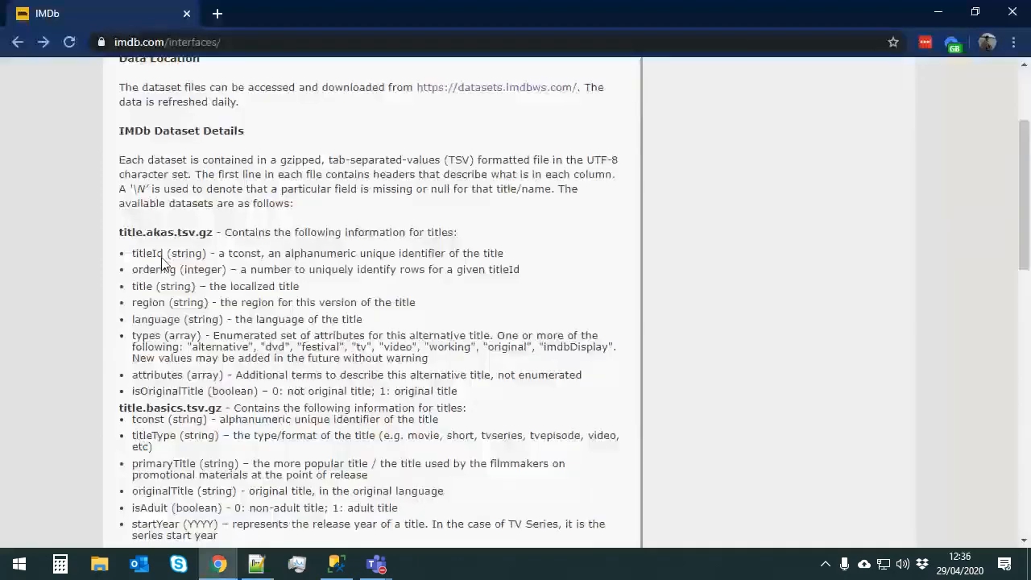
{"action": "scroll", "coordinate": [161, 257], "scroll_direction": "down", "scroll_amount": 1}
{"action": "scroll", "coordinate": [202, 282], "scroll_direction": "down", "scroll_amount": 1}
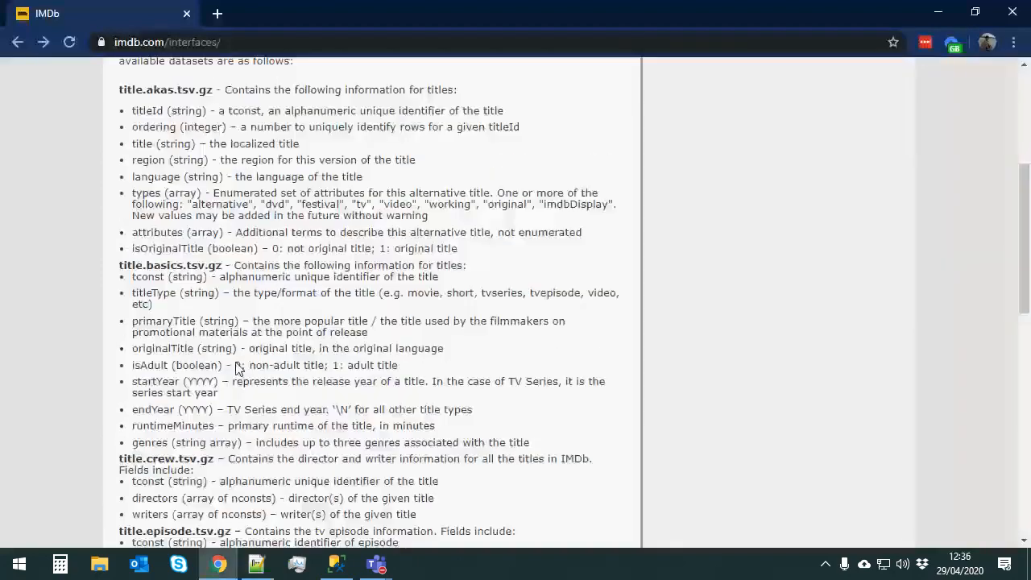
{"action": "scroll", "coordinate": [238, 368], "scroll_direction": "down", "scroll_amount": 1}
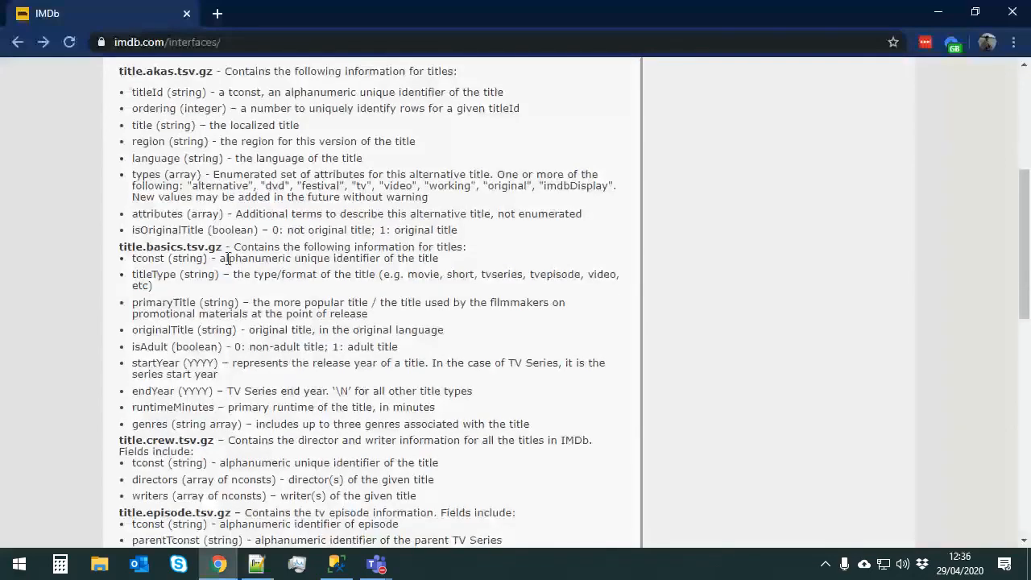
{"action": "scroll", "coordinate": [161, 250], "scroll_direction": "down", "scroll_amount": 2}
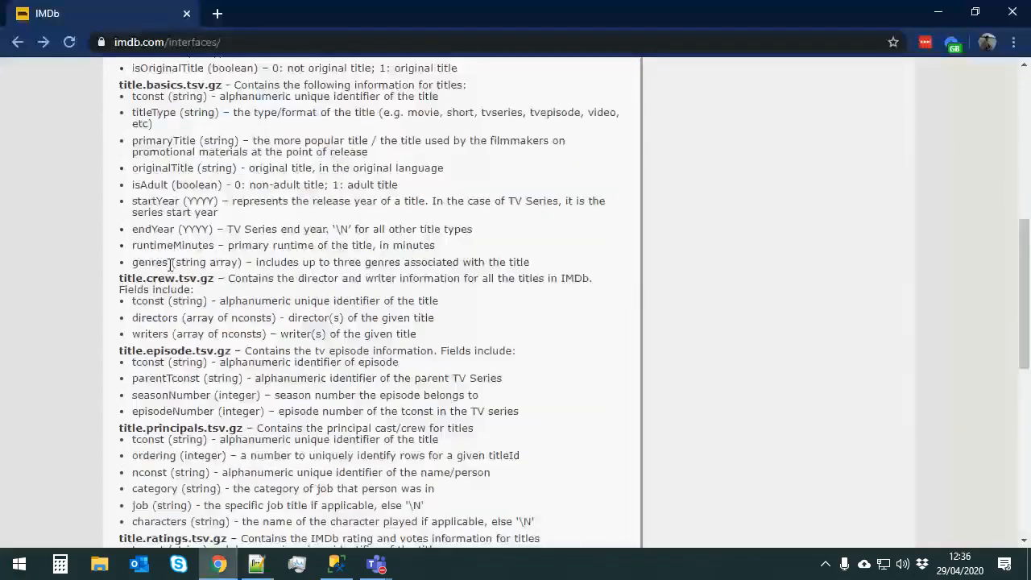
{"action": "scroll", "coordinate": [115, 270], "scroll_direction": "down", "scroll_amount": 1}
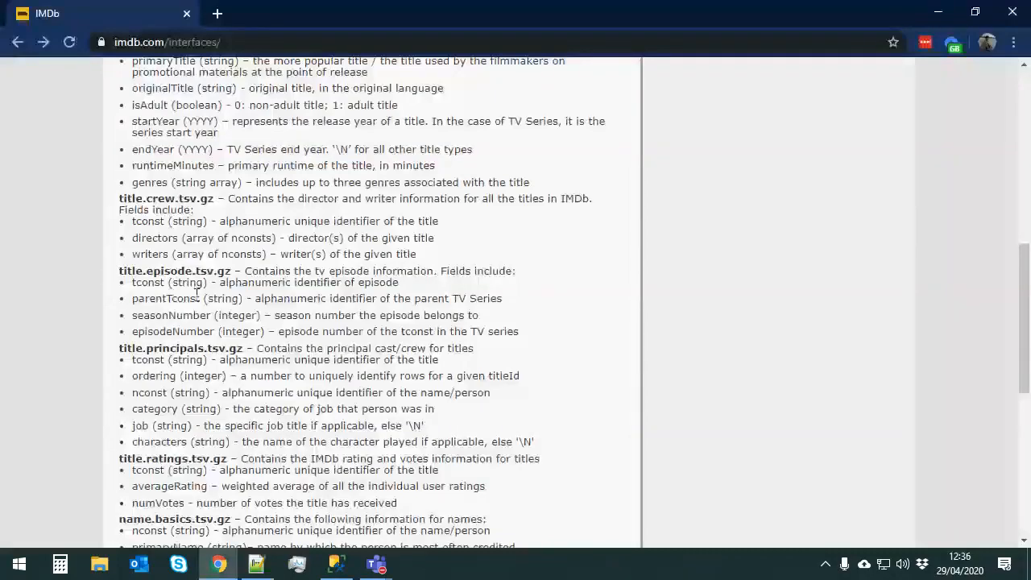
{"action": "scroll", "coordinate": [212, 304], "scroll_direction": "down", "scroll_amount": 1}
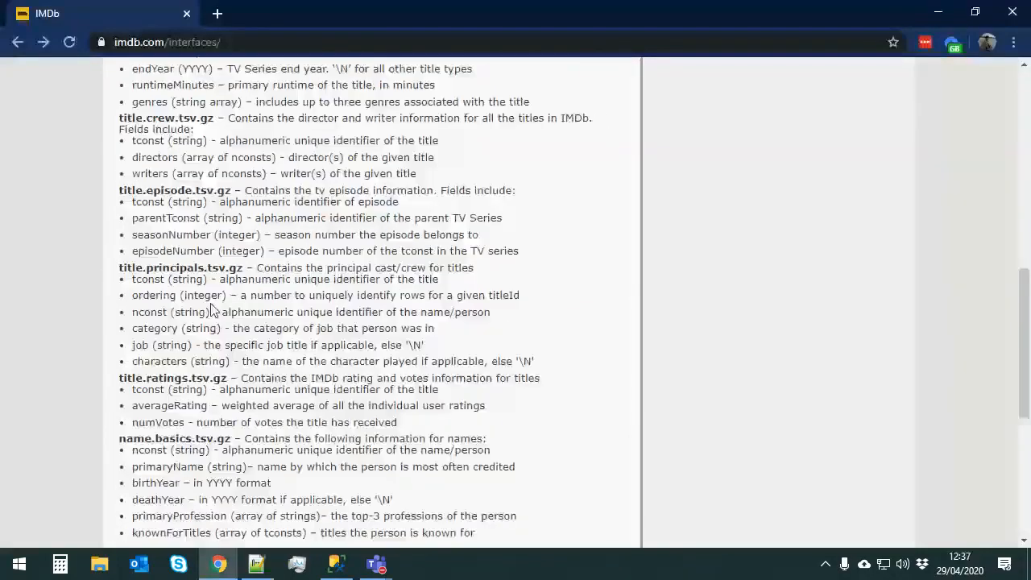
{"action": "scroll", "coordinate": [211, 322], "scroll_direction": "down", "scroll_amount": 1}
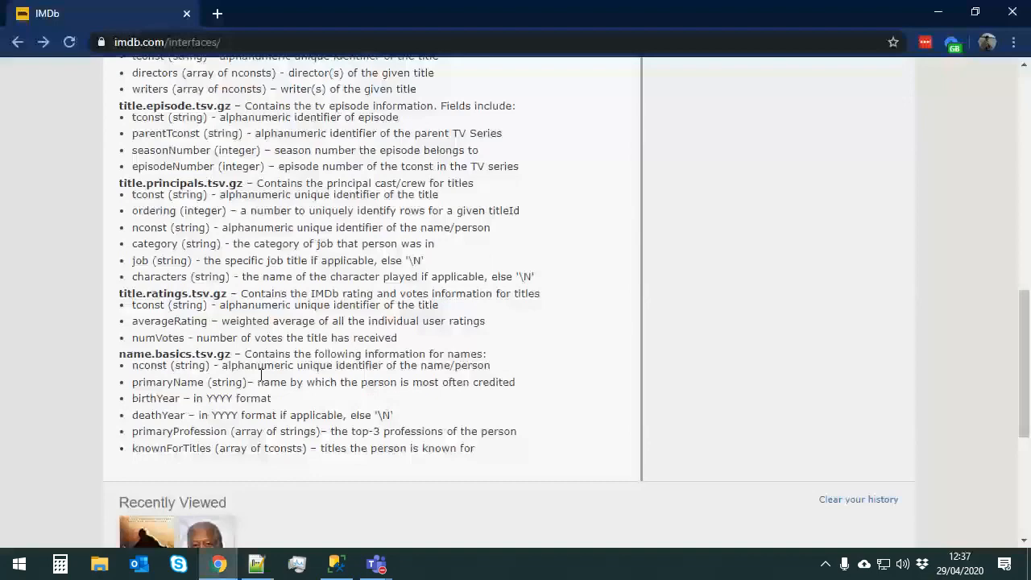
{"action": "scroll", "coordinate": [260, 377], "scroll_direction": "up", "scroll_amount": 3}
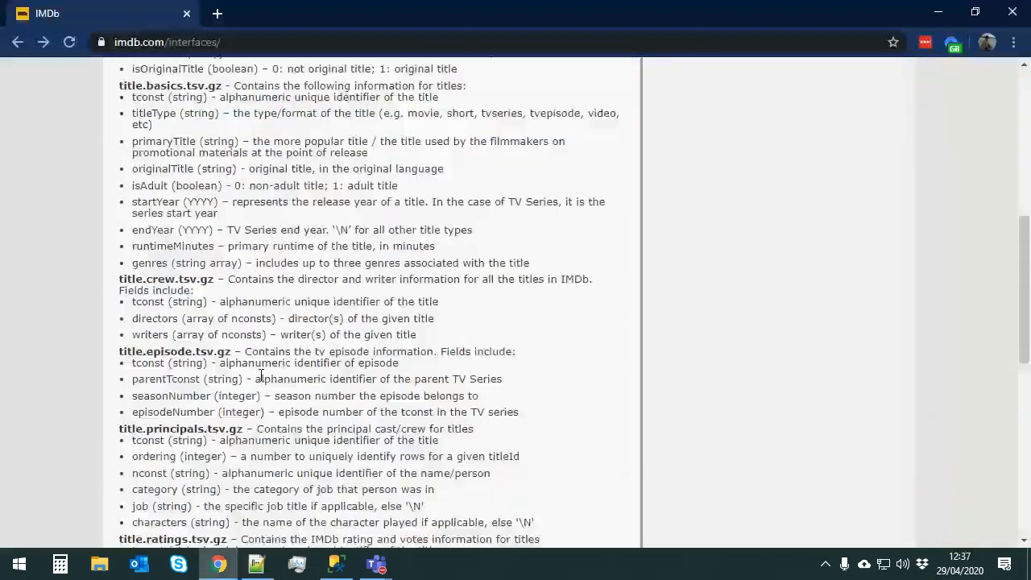
{"action": "scroll", "coordinate": [260, 374], "scroll_direction": "up", "scroll_amount": 2}
{"action": "scroll", "coordinate": [261, 374], "scroll_direction": "up", "scroll_amount": 3}
{"action": "scroll", "coordinate": [260, 378], "scroll_direction": "up", "scroll_amount": 1}
{"action": "scroll", "coordinate": [261, 372], "scroll_direction": "down", "scroll_amount": 1}
{"action": "scroll", "coordinate": [262, 365], "scroll_direction": "up", "scroll_amount": 1}
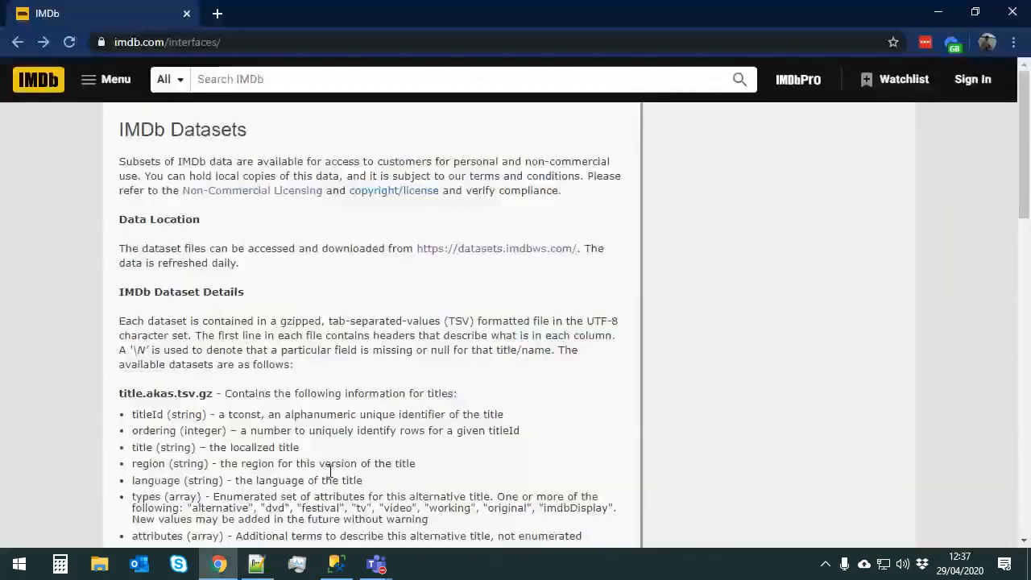
Switch to SQL Server Management Studio and run only the SELECT TOP 100 * FROM IMDB.Title statement
{"action": "mouse_move", "coordinate": [341, 568]}
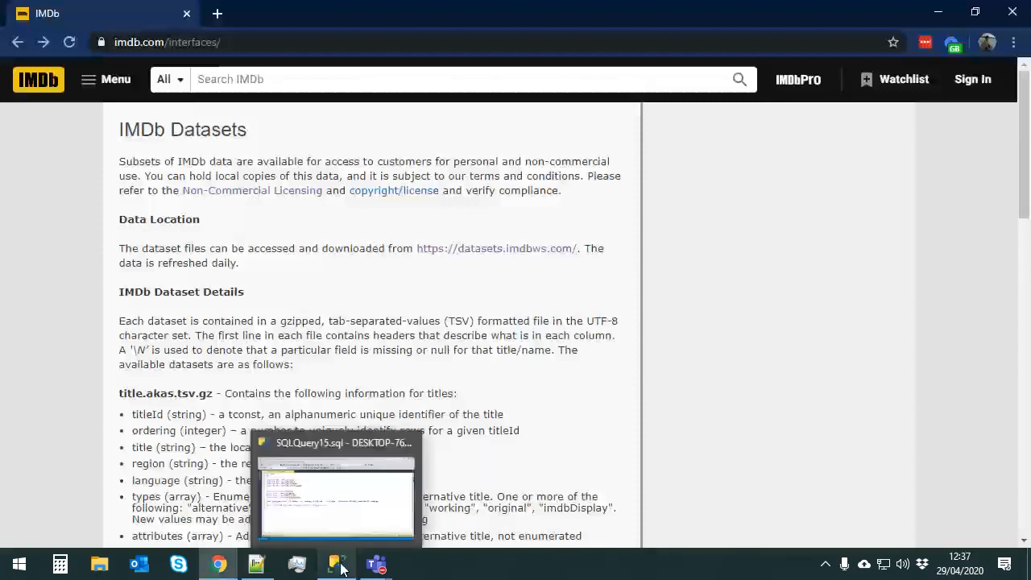
{"action": "left_click", "coordinate": [337, 495]}
{"action": "left_click", "coordinate": [296, 189]}
{"action": "left_click_drag", "start_coordinate": [261, 147], "coordinate": [17, 150]}
{"action": "key", "text": "F5"}
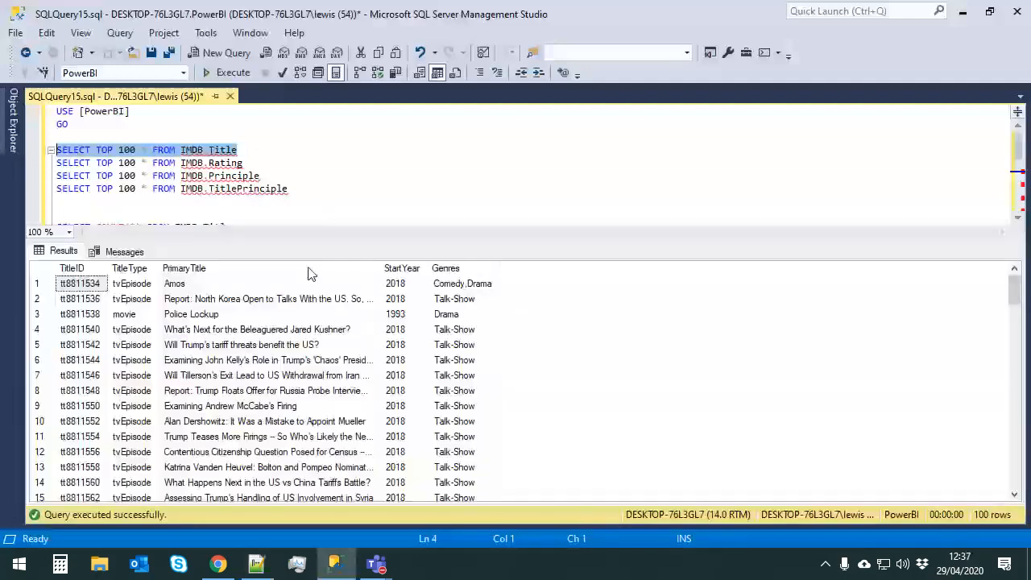
Highlight the TitleType column in the Title results and look through its different kinds of titles
{"action": "left_click", "coordinate": [131, 269]}
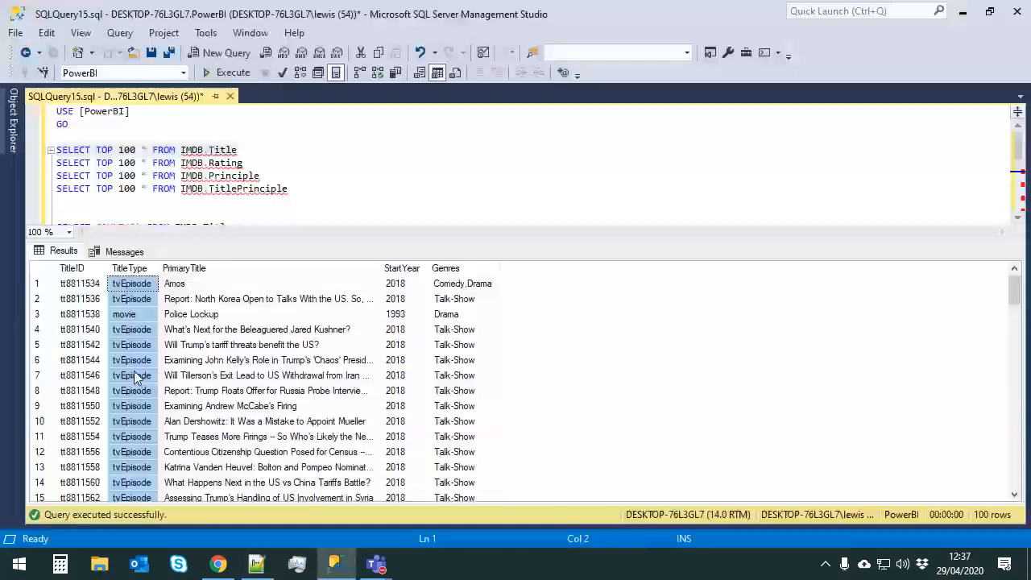
{"action": "scroll", "coordinate": [147, 347], "scroll_direction": "down", "scroll_amount": 6}
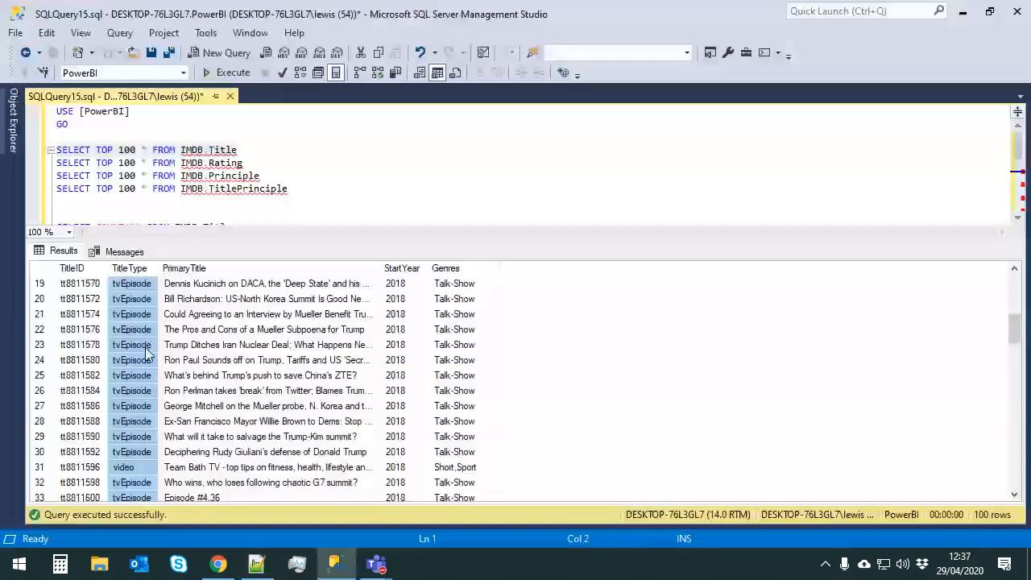
{"action": "scroll", "coordinate": [148, 348], "scroll_direction": "down", "scroll_amount": 2}
{"action": "scroll", "coordinate": [169, 455], "scroll_direction": "down", "scroll_amount": 10}
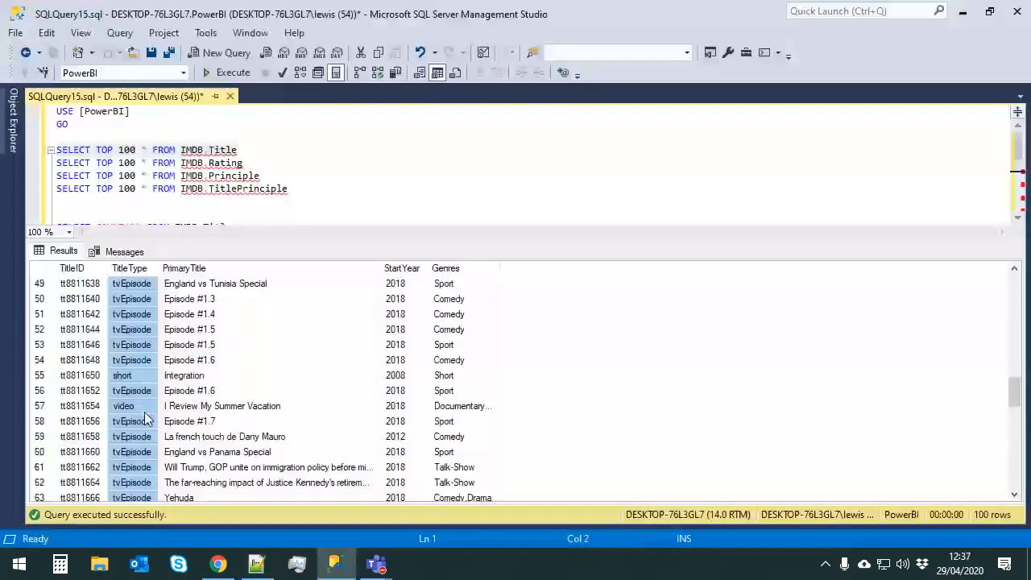
{"action": "scroll", "coordinate": [193, 293], "scroll_direction": "up", "scroll_amount": 13}
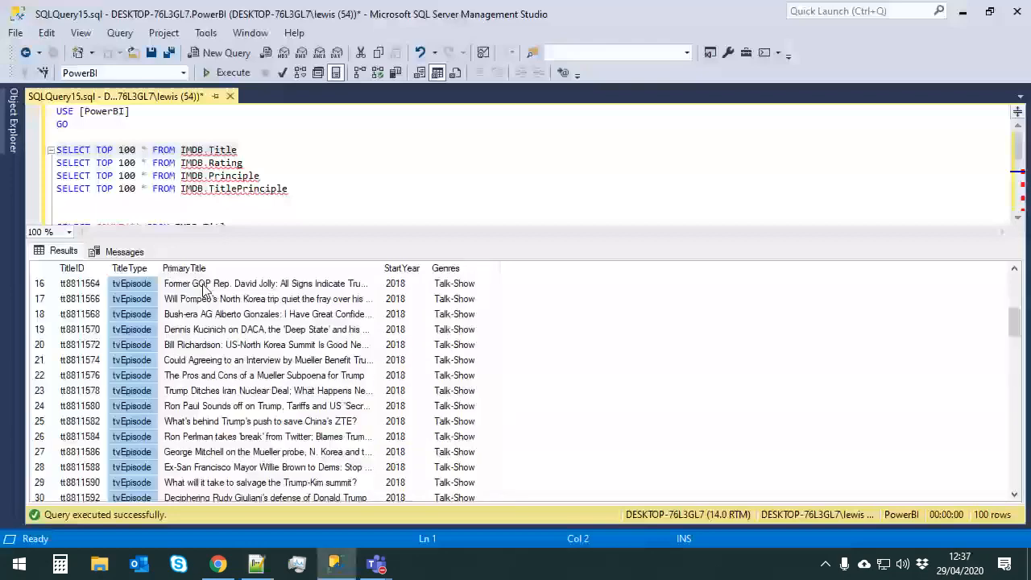
Widen the PrimaryTitle column, and inspect the type and start year of Police Lockup and the genre in row 4
{"action": "left_click", "coordinate": [234, 269]}
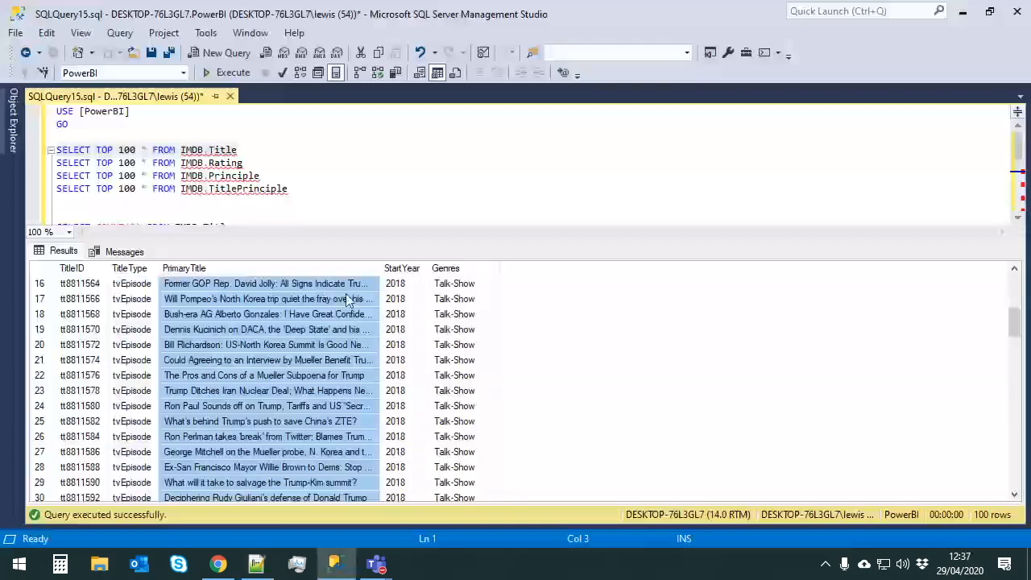
{"action": "left_click_drag", "start_coordinate": [382, 268], "coordinate": [440, 266]}
{"action": "scroll", "coordinate": [134, 320], "scroll_direction": "up", "scroll_amount": 5}
{"action": "left_click", "coordinate": [133, 316]}
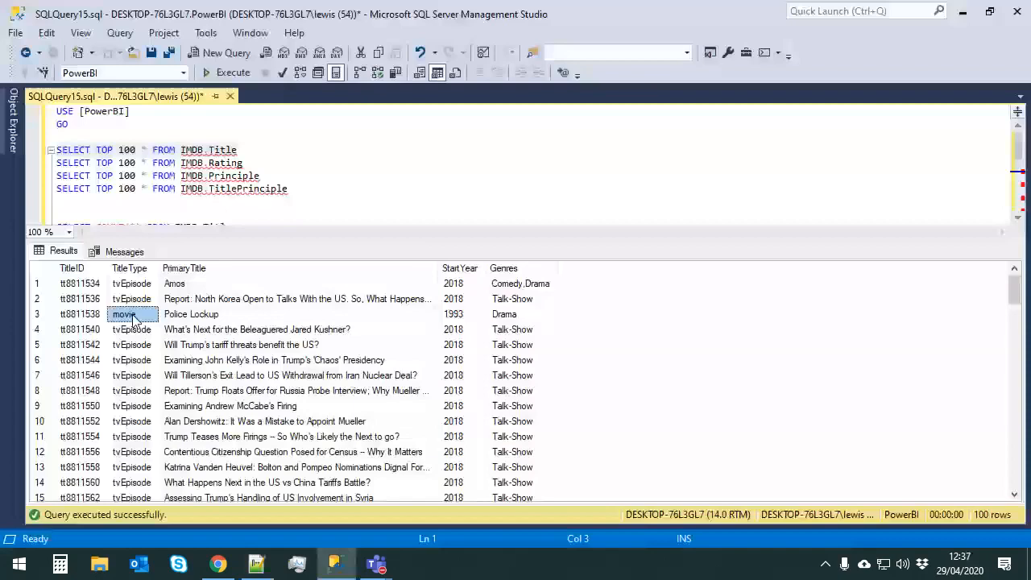
{"action": "left_click", "coordinate": [458, 318]}
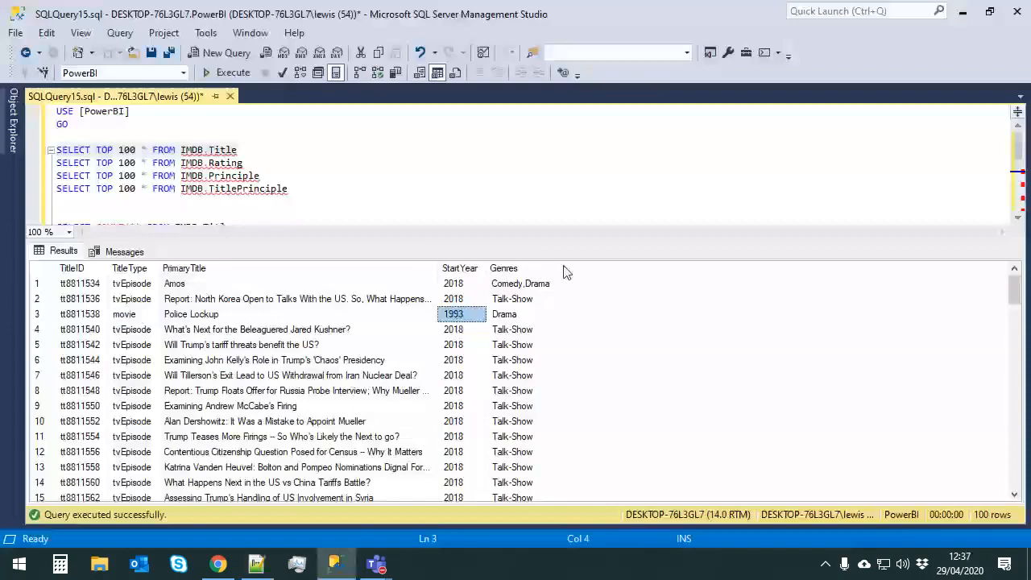
{"action": "left_click", "coordinate": [578, 329]}
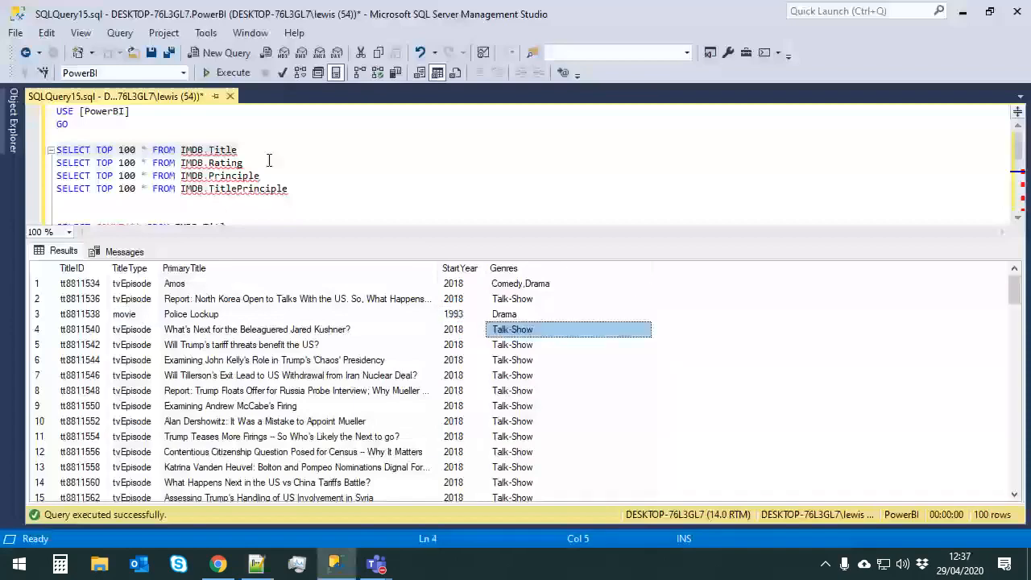
Run the top 100 query on IMDB.Rating, and rerun the IMDB.Title one to highlight its TitleID column
{"action": "left_click_drag", "start_coordinate": [267, 157], "coordinate": [256, 147]}
{"action": "key", "text": "F5"}
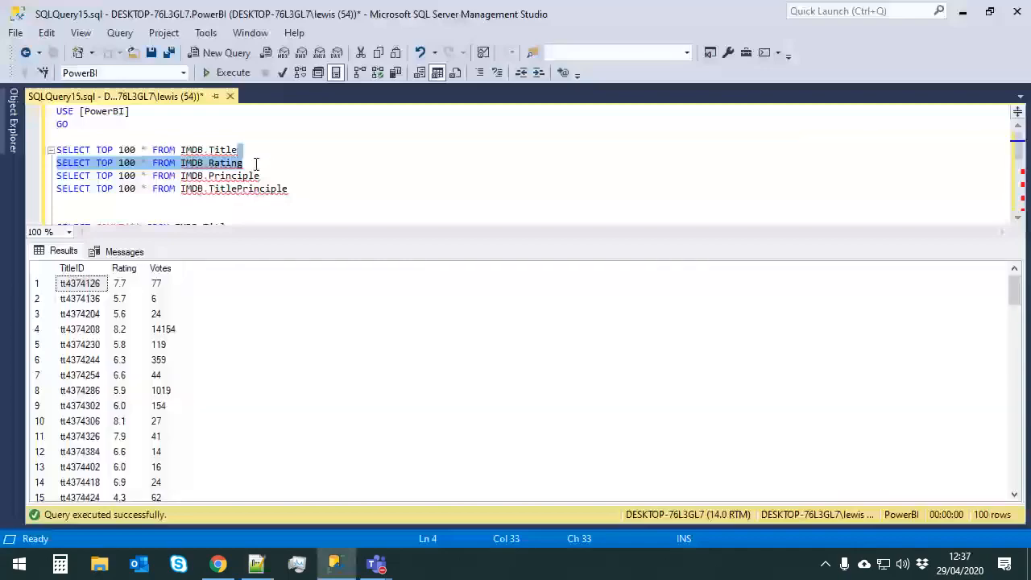
{"action": "left_click", "coordinate": [250, 151]}
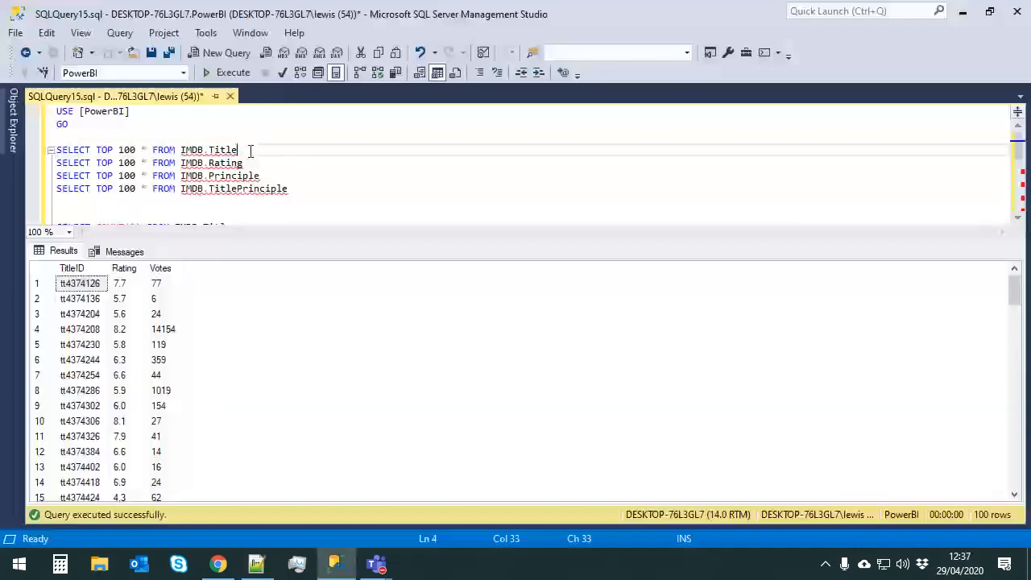
{"action": "left_click_drag", "start_coordinate": [250, 150], "coordinate": [72, 124]}
{"action": "key", "text": "F5"}
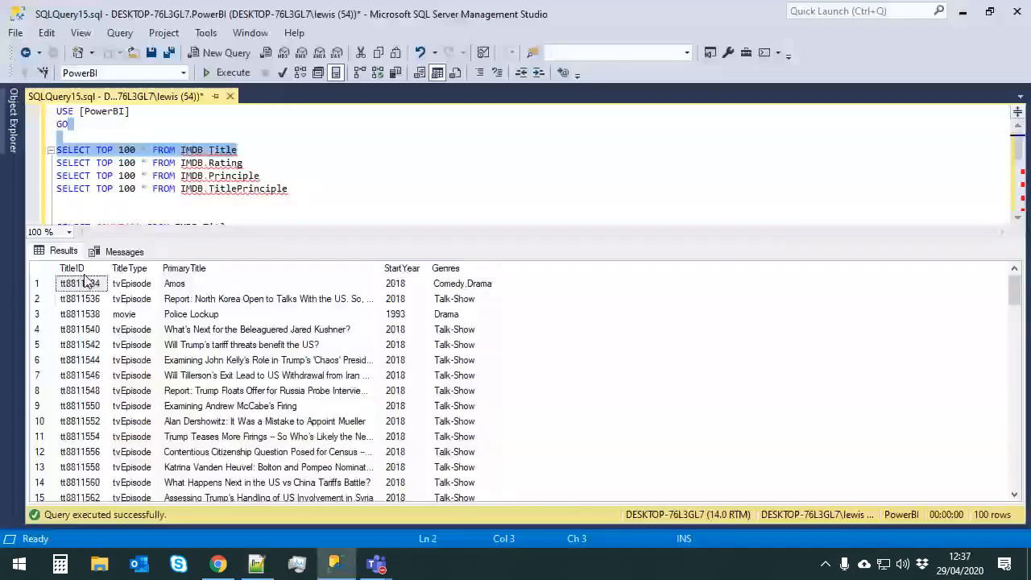
{"action": "left_click", "coordinate": [81, 269]}
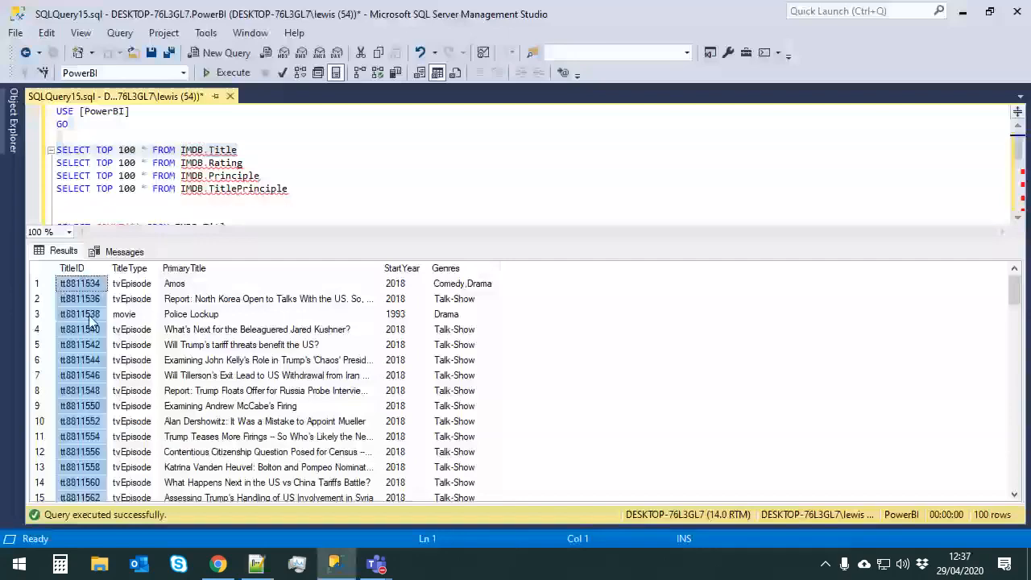
Run the IMDB.Rating top 100 statement again and examine its TitleID, Rating and Votes columns in turn
{"action": "left_click", "coordinate": [252, 163]}
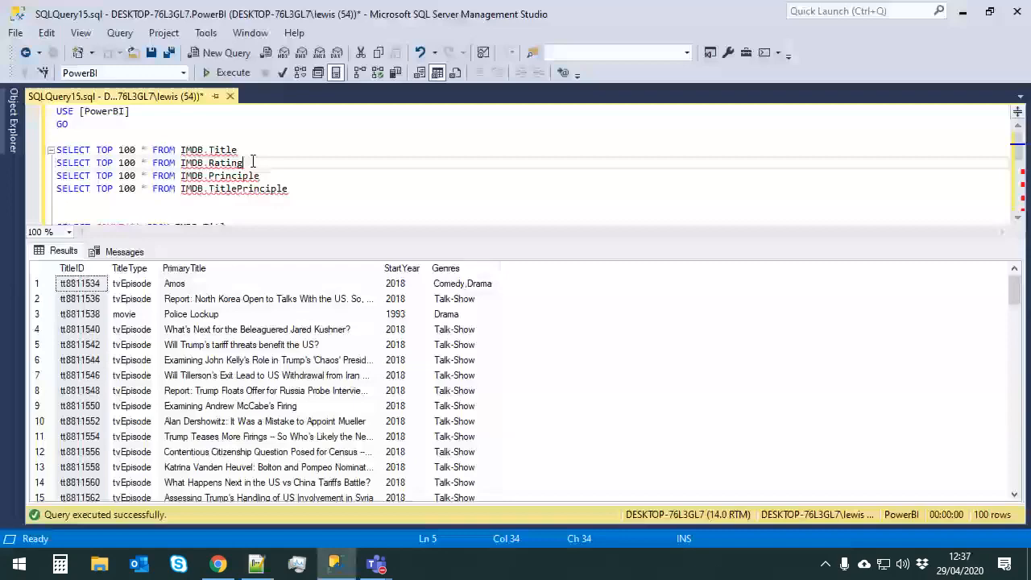
{"action": "left_click_drag", "start_coordinate": [252, 162], "coordinate": [252, 151]}
{"action": "key", "text": "F5"}
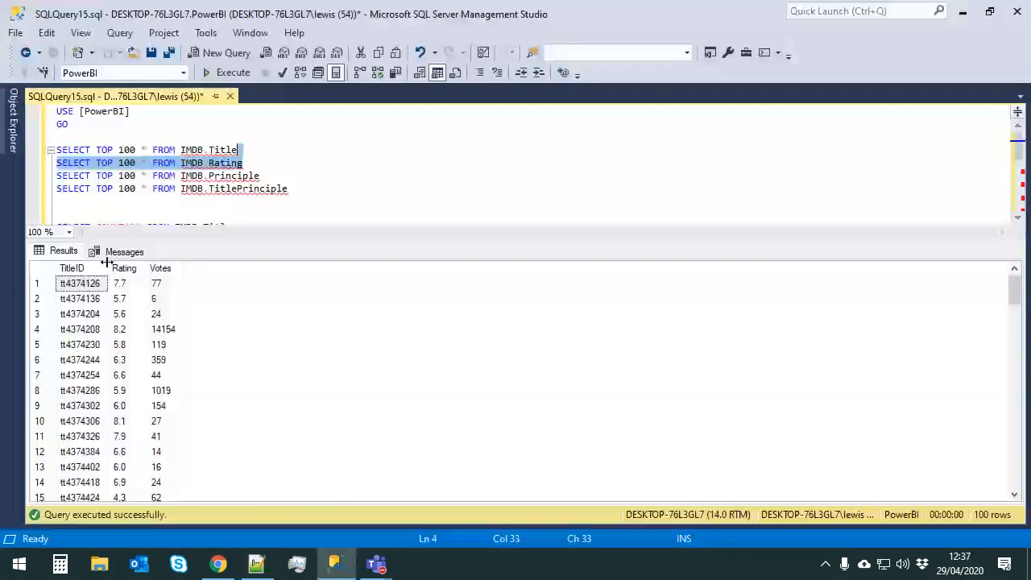
{"action": "left_click", "coordinate": [76, 269]}
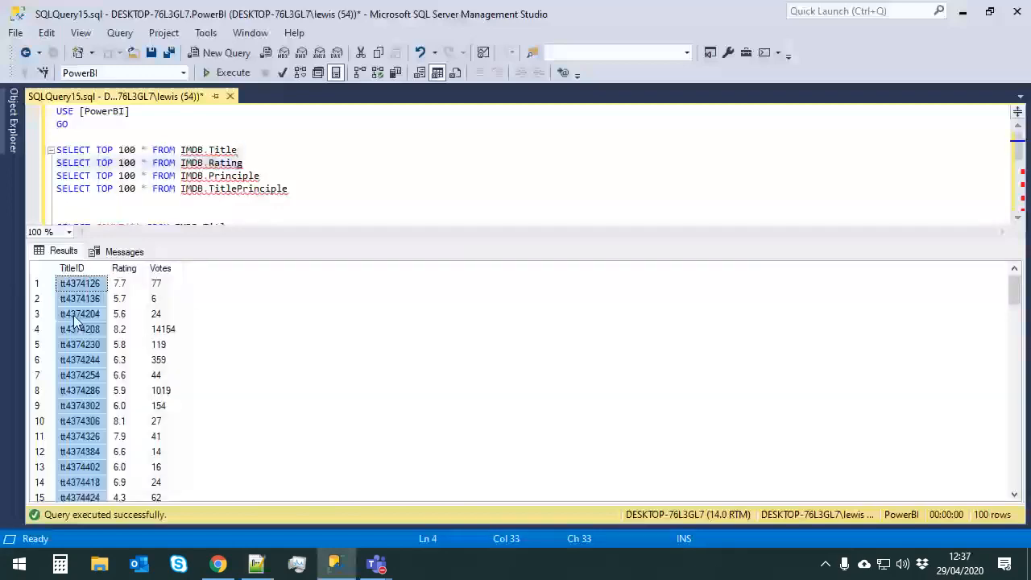
{"action": "left_click", "coordinate": [133, 271]}
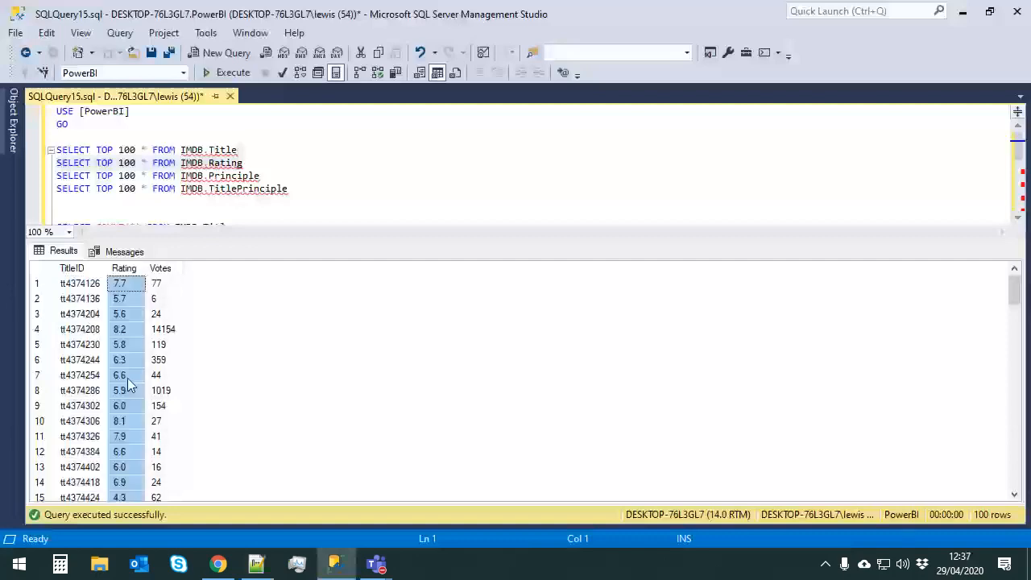
{"action": "left_click", "coordinate": [163, 274]}
Run only the SELECT TOP 100 * FROM IMDB.Principle statement and widen the Name column in the results
{"action": "left_click", "coordinate": [289, 175]}
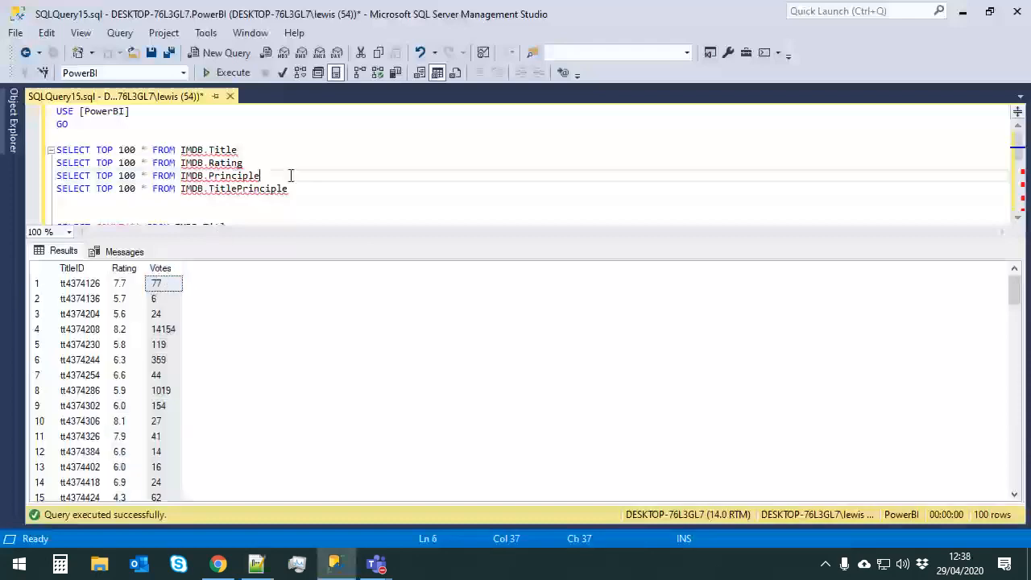
{"action": "left_click_drag", "start_coordinate": [274, 175], "coordinate": [274, 165]}
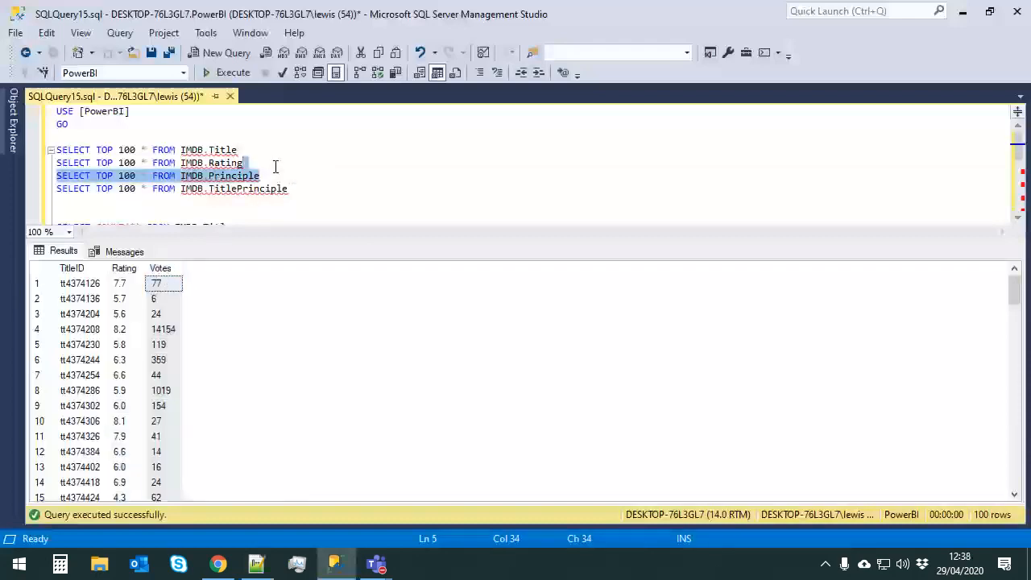
{"action": "key", "text": "F5"}
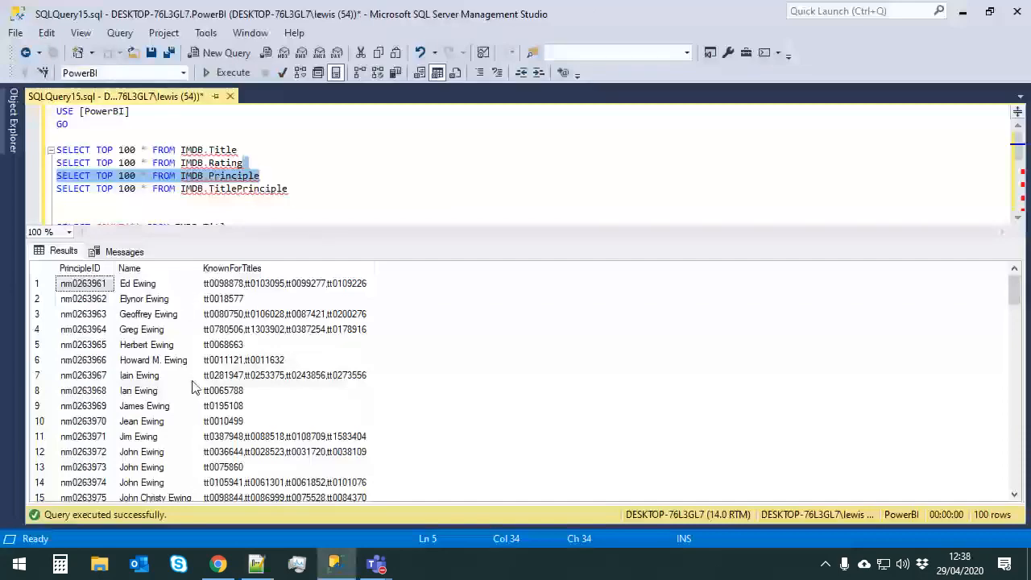
{"action": "left_click_drag", "start_coordinate": [201, 268], "coordinate": [288, 268]}
Look through the Principle rows and highlight the PrincipleID, Name and KnownForTitles columns in turn
{"action": "scroll", "coordinate": [175, 375], "scroll_direction": "down", "scroll_amount": 4}
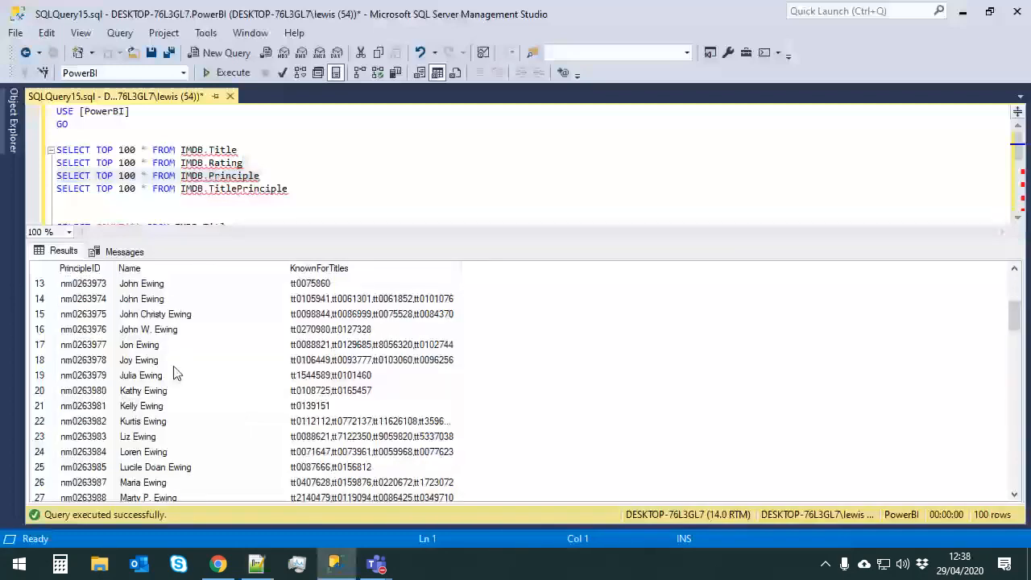
{"action": "scroll", "coordinate": [176, 375], "scroll_direction": "down", "scroll_amount": 3}
{"action": "left_click", "coordinate": [80, 268]}
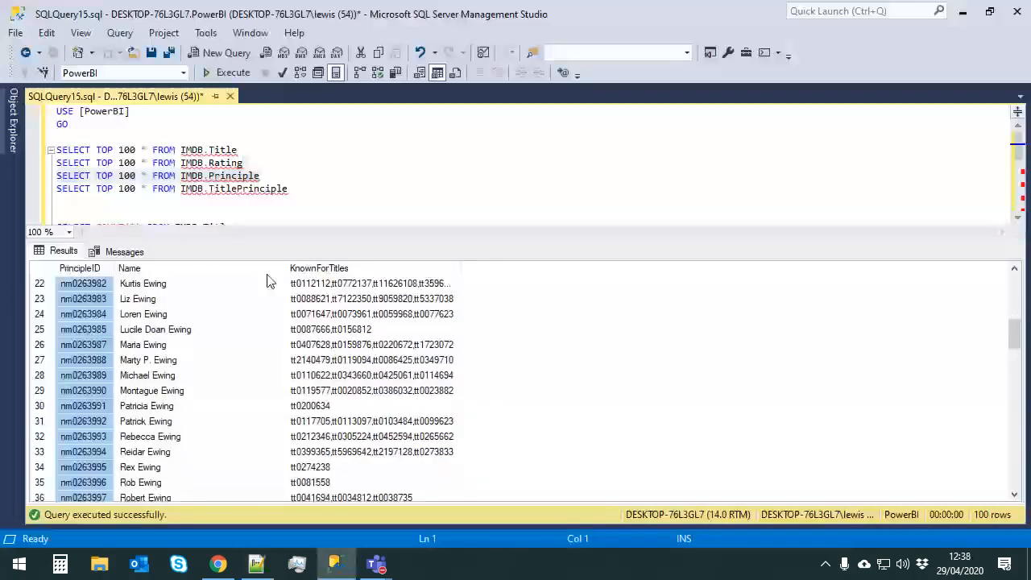
{"action": "left_click_drag", "start_coordinate": [266, 268], "coordinate": [340, 272]}
{"action": "left_click", "coordinate": [341, 272]}
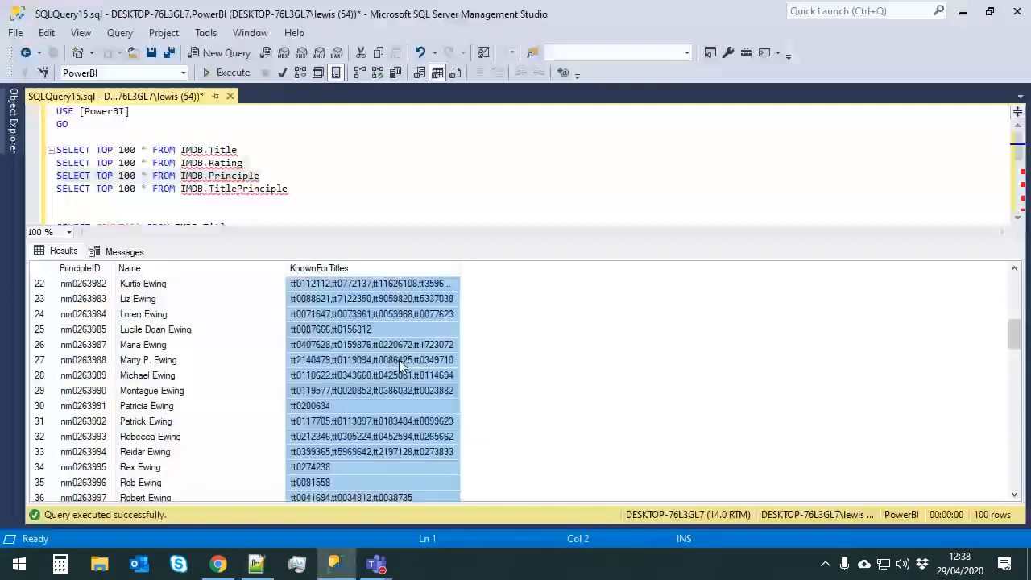
Point out the Principle and Title tables in the query and run only the SELECT TOP 100 * FROM IMDB.TitlePrinciple statement
{"action": "left_click", "coordinate": [275, 152]}
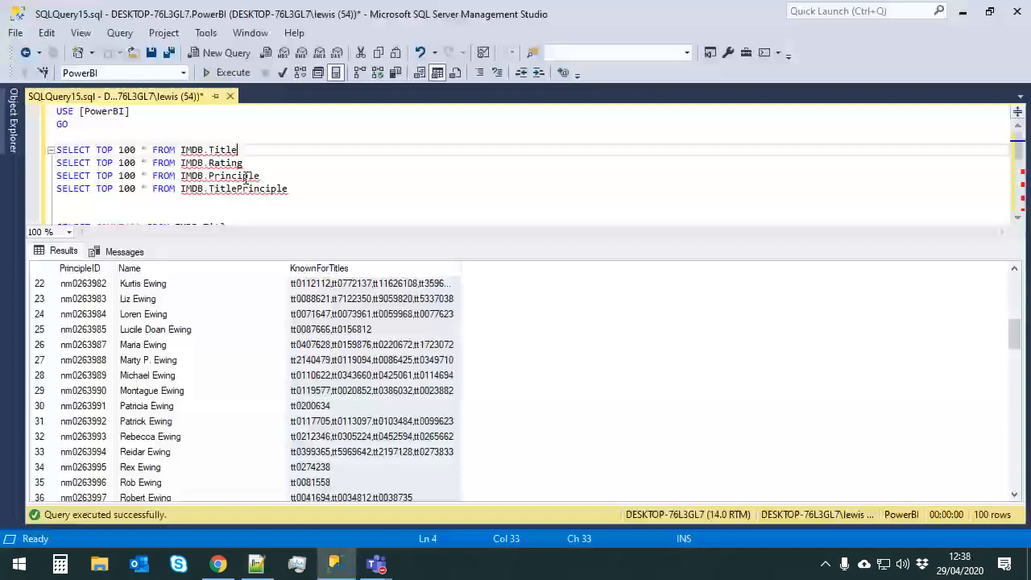
{"action": "double_click", "coordinate": [245, 177]}
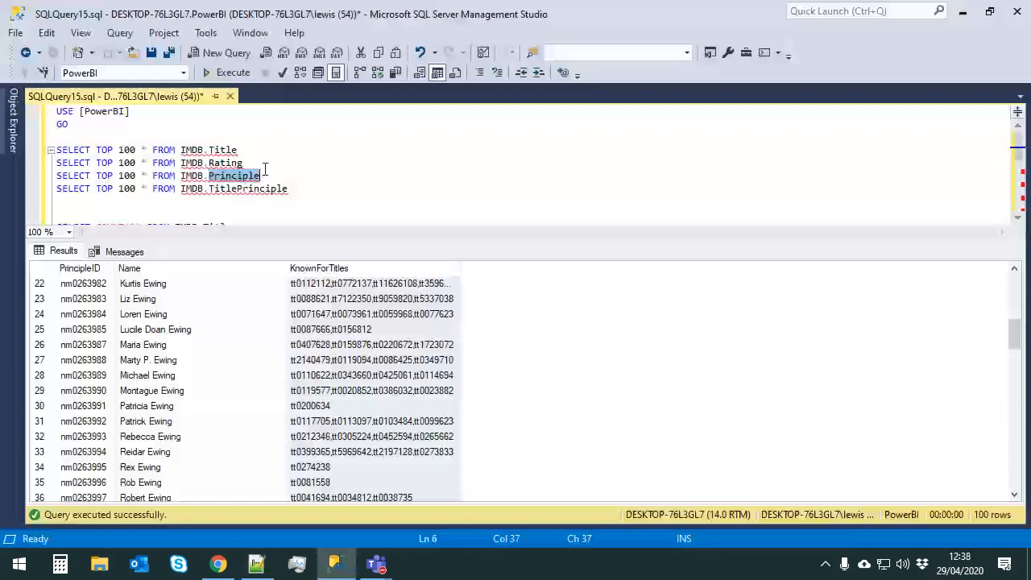
{"action": "left_click", "coordinate": [237, 188]}
{"action": "double_click", "coordinate": [239, 175]}
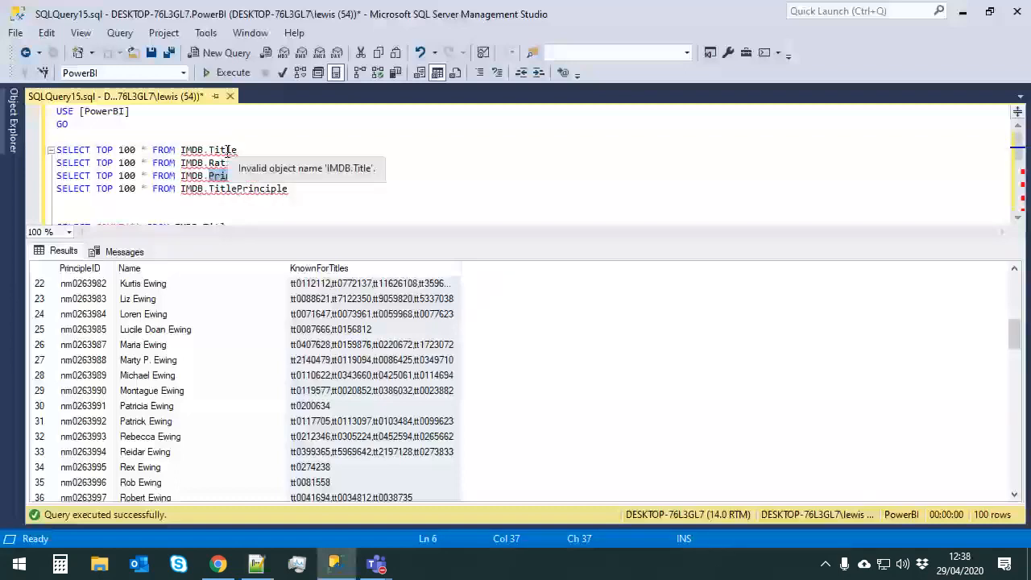
{"action": "left_click", "coordinate": [239, 149]}
{"action": "left_click_drag", "start_coordinate": [288, 189], "coordinate": [50, 190]}
{"action": "key", "text": "F5"}
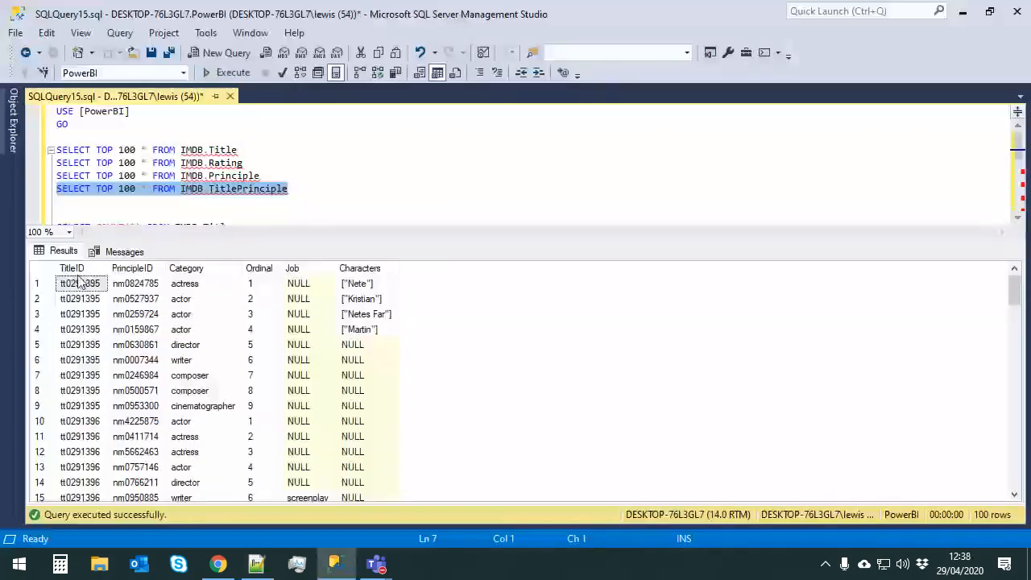
Examine the TitlePrinciple results by highlighting the TitleID, PrincipleID and Category columns, plus individual Ordinal and Job values
{"action": "left_click", "coordinate": [79, 273]}
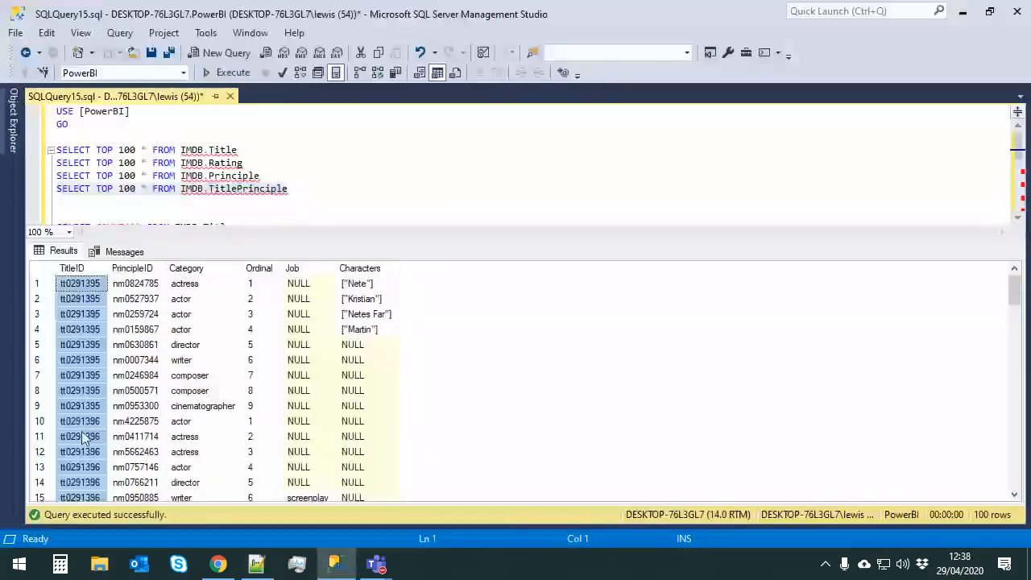
{"action": "left_click", "coordinate": [142, 271]}
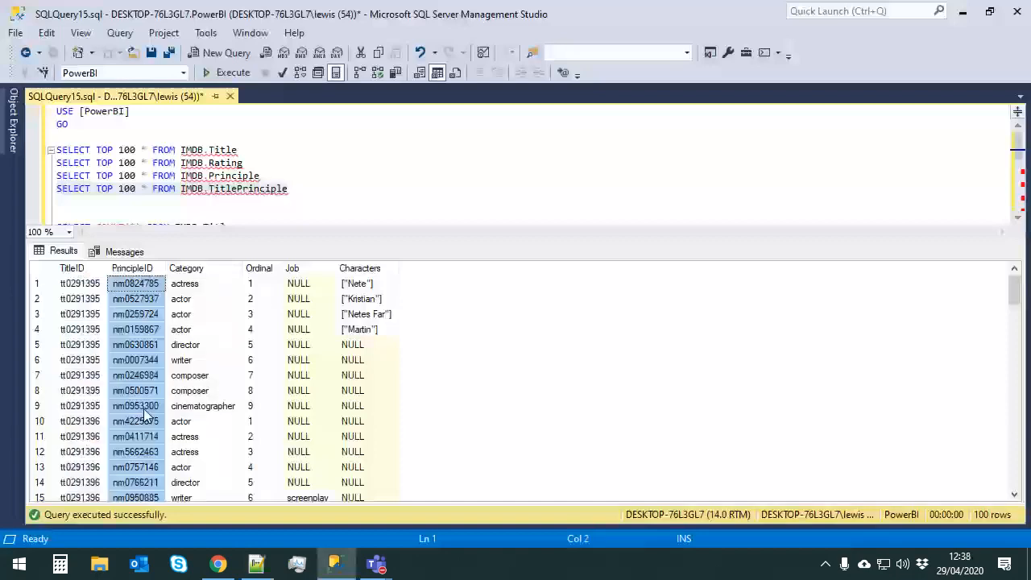
{"action": "left_click", "coordinate": [188, 269]}
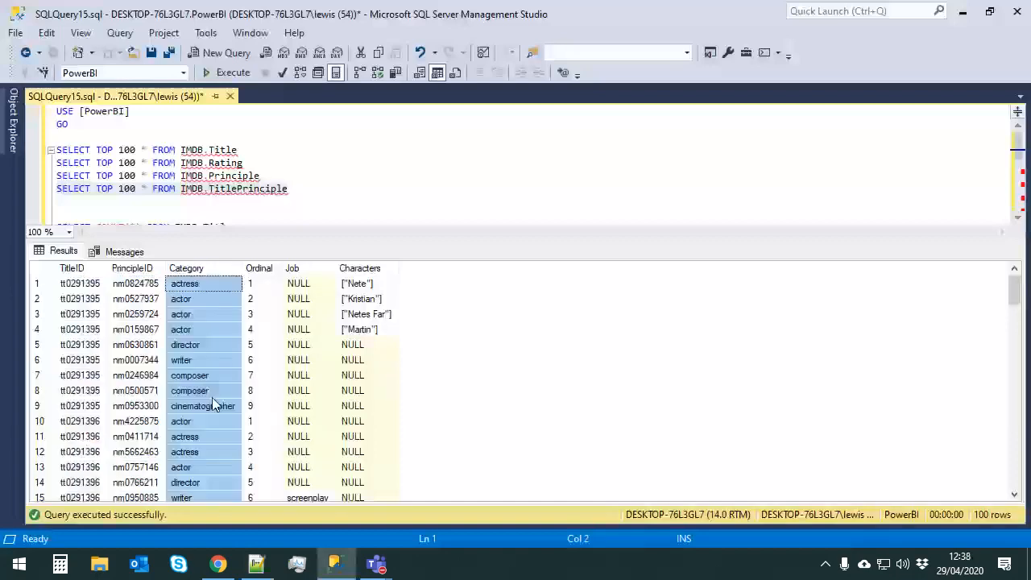
{"action": "left_click", "coordinate": [259, 405]}
{"action": "scroll", "coordinate": [343, 393], "scroll_direction": "down", "scroll_amount": 2}
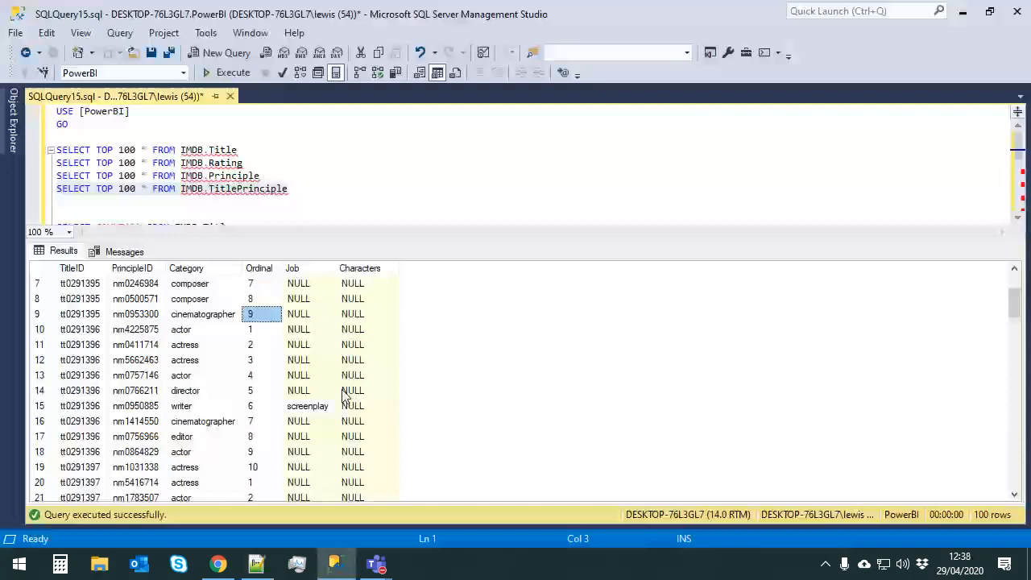
{"action": "left_click", "coordinate": [300, 407]}
{"action": "scroll", "coordinate": [306, 419], "scroll_direction": "down", "scroll_amount": 8}
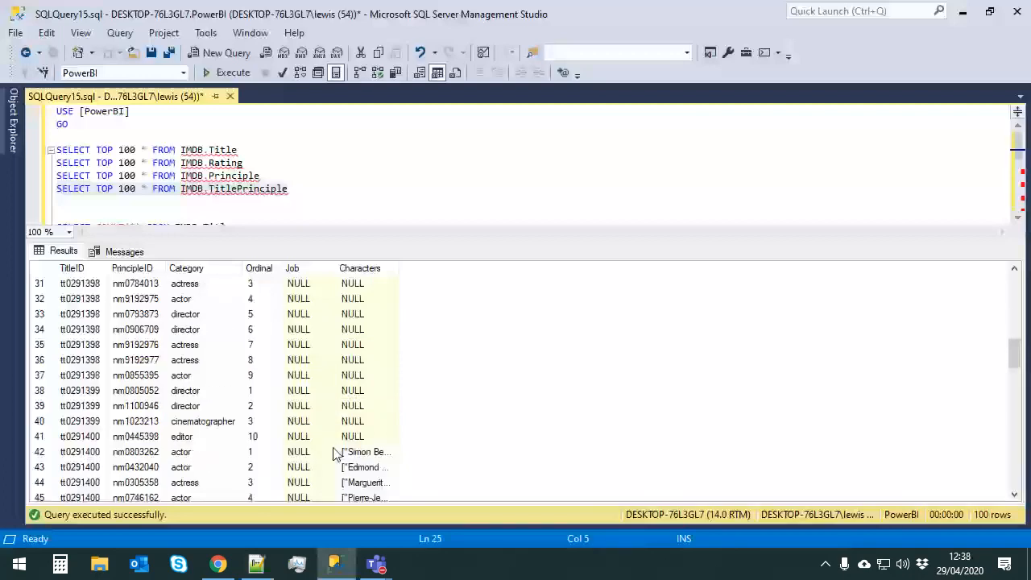
Widen the Characters column and highlight the character names in rows 42 to 45
{"action": "scroll", "coordinate": [332, 453], "scroll_direction": "down", "scroll_amount": 2}
{"action": "left_click_drag", "start_coordinate": [398, 269], "coordinate": [502, 277]}
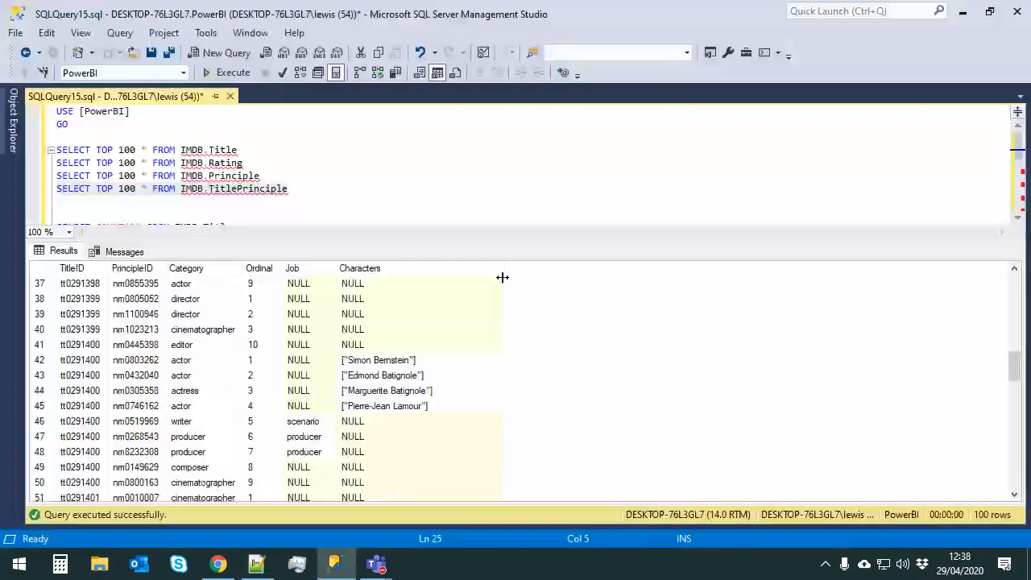
{"action": "left_click_drag", "start_coordinate": [419, 360], "coordinate": [410, 403]}
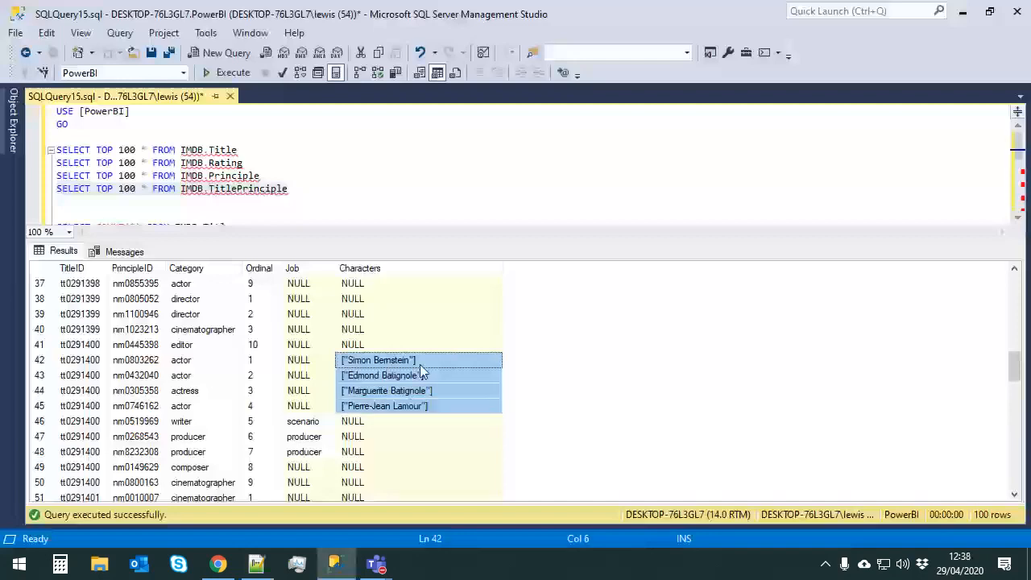
{"action": "left_click", "coordinate": [418, 374]}
{"action": "left_click", "coordinate": [416, 394]}
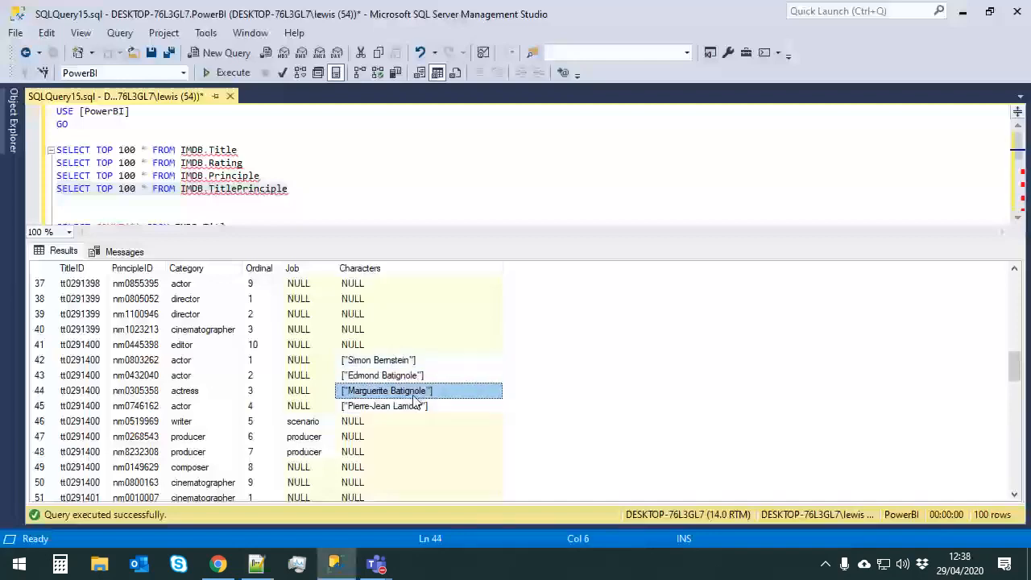
{"action": "key", "text": "Down"}
Run only the four SELECT COUNT(*) statements for IMDB.Title, Rating, Principle and TitlePrinciple
{"action": "left_click", "coordinate": [286, 189]}
{"action": "scroll", "coordinate": [286, 186], "scroll_direction": "down", "scroll_amount": 1}
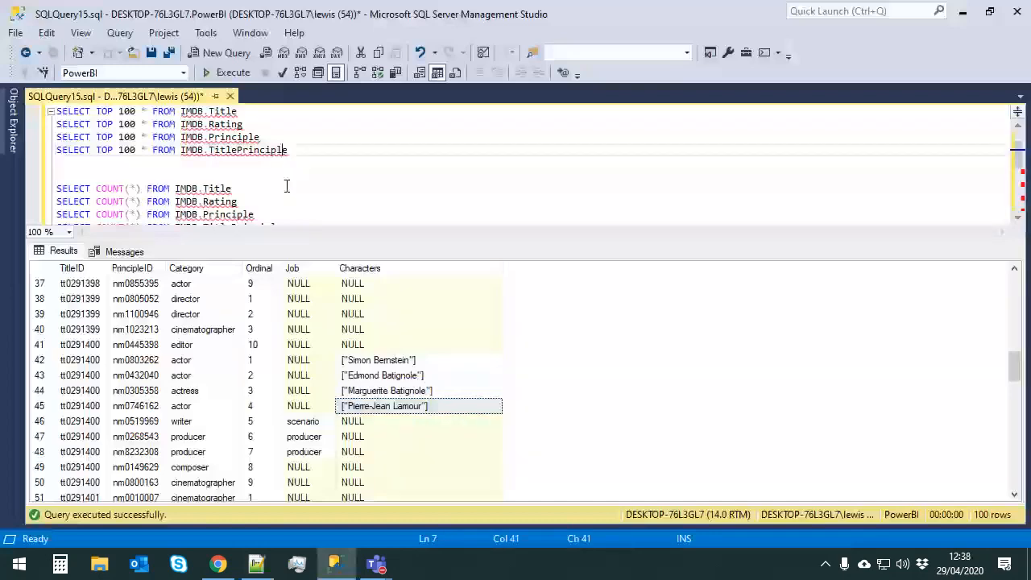
{"action": "scroll", "coordinate": [287, 186], "scroll_direction": "down", "scroll_amount": 1}
{"action": "left_click_drag", "start_coordinate": [288, 188], "coordinate": [39, 151]}
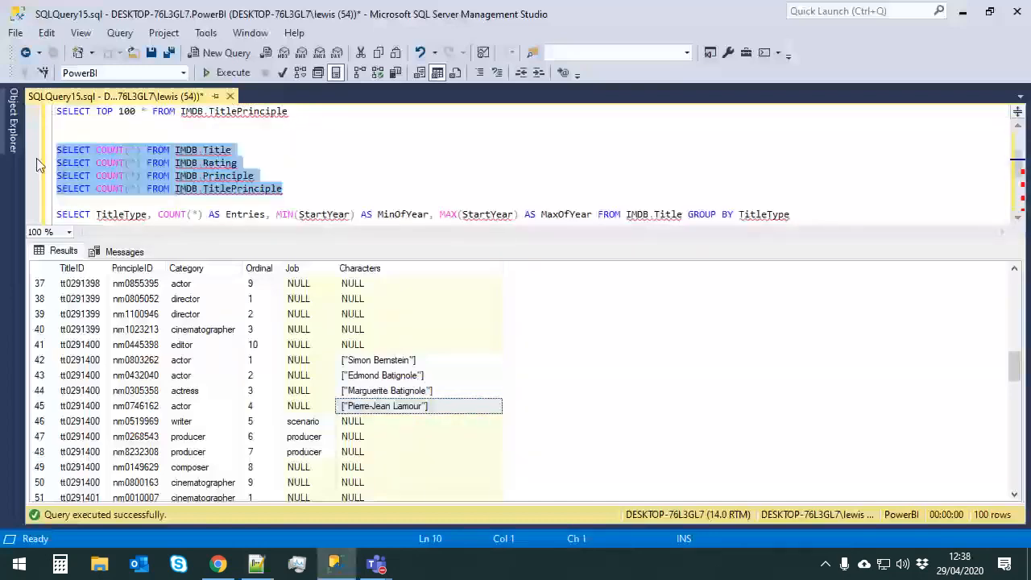
{"action": "key", "text": "F5"}
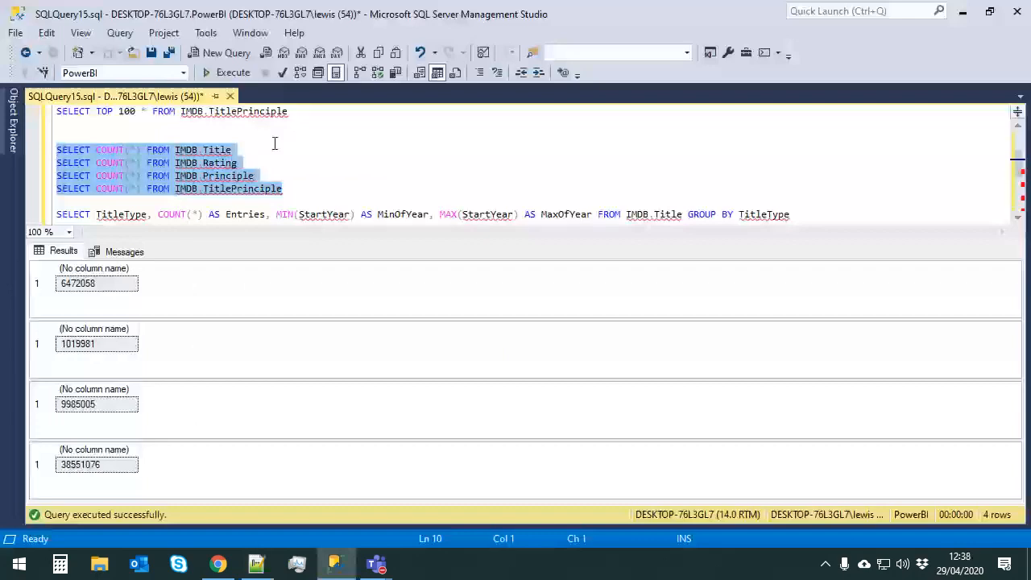
Examine the row counts of the Title, Rating, Principle and TitlePrinciple tables in turn
{"action": "left_click", "coordinate": [86, 286]}
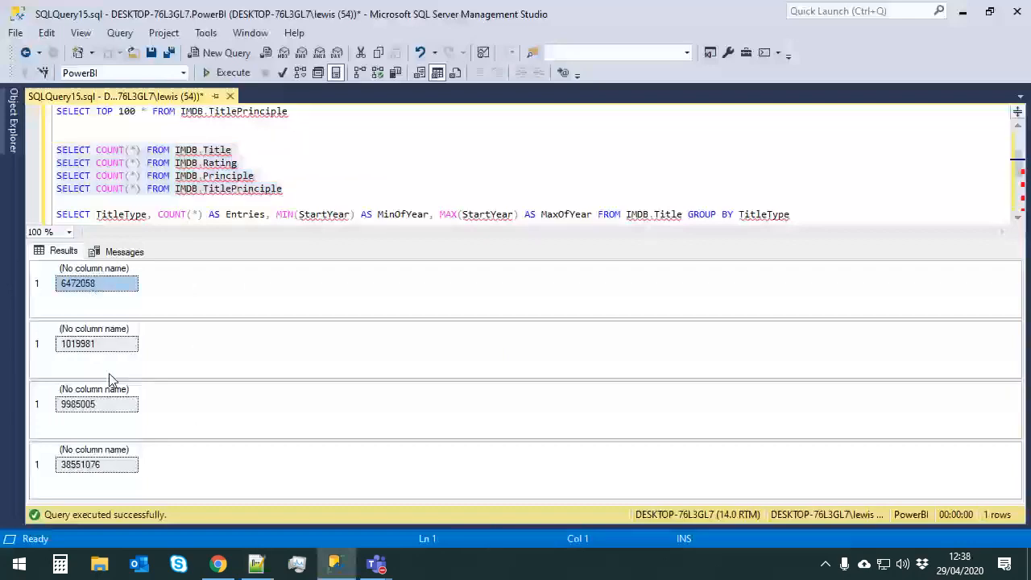
{"action": "left_click", "coordinate": [81, 345]}
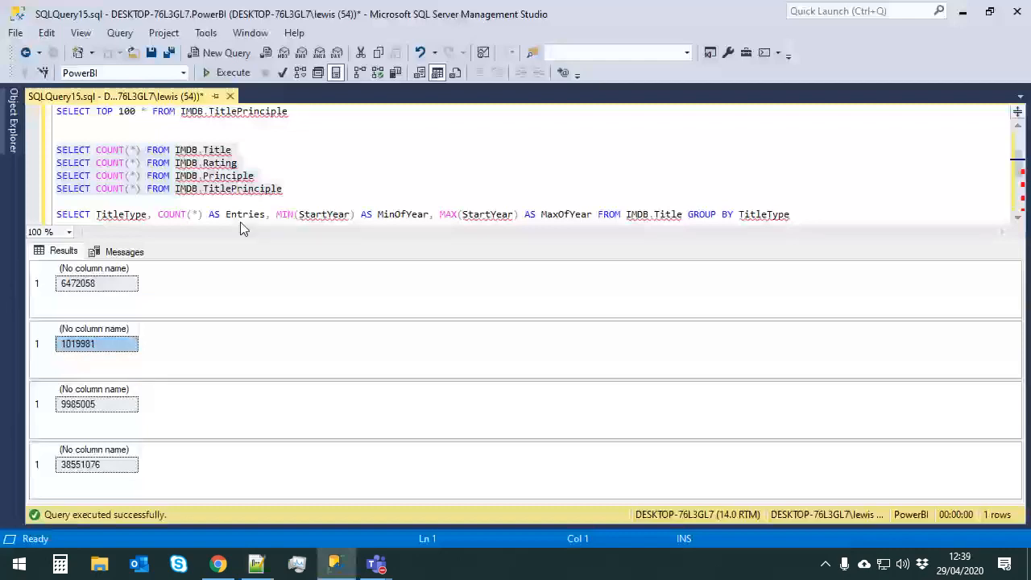
{"action": "left_click", "coordinate": [89, 409]}
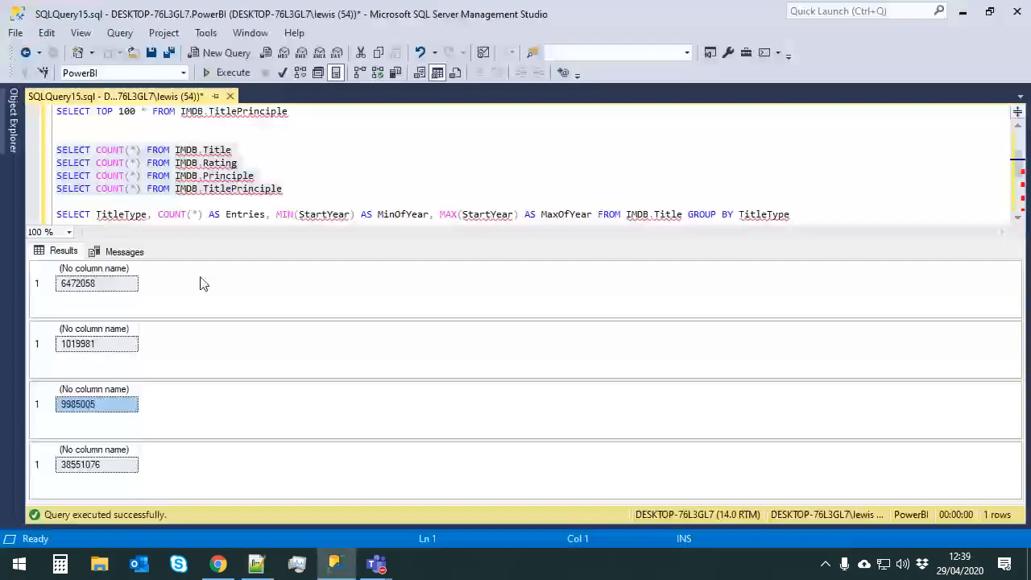
{"action": "left_click", "coordinate": [78, 472]}
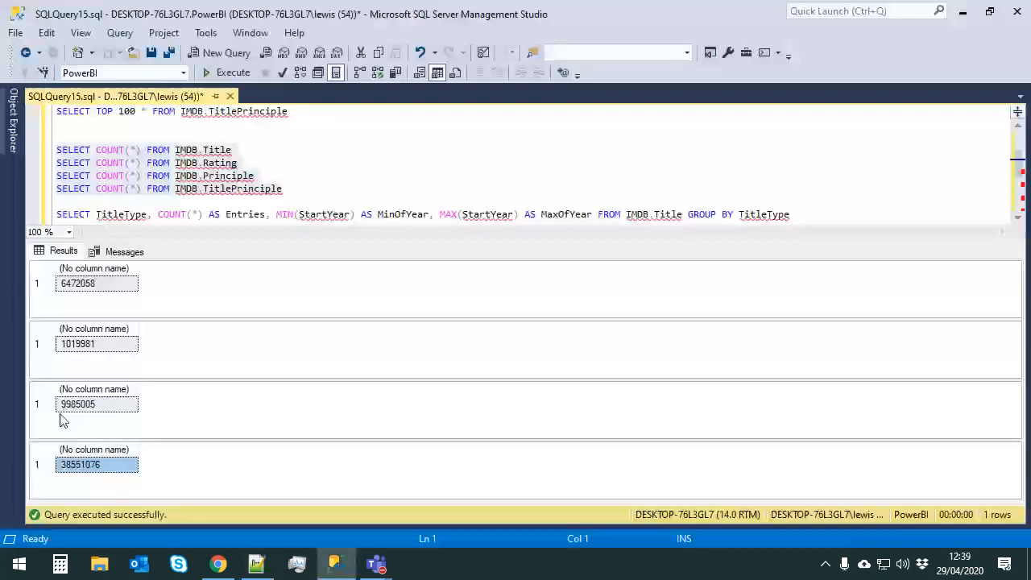
{"action": "mouse_move", "coordinate": [203, 156]}
Run only the IMDB.Title query that groups by TitleType with Entries, MinOfYear and MaxOfYear
{"action": "left_click", "coordinate": [316, 185]}
{"action": "scroll", "coordinate": [460, 168], "scroll_direction": "down", "scroll_amount": 1}
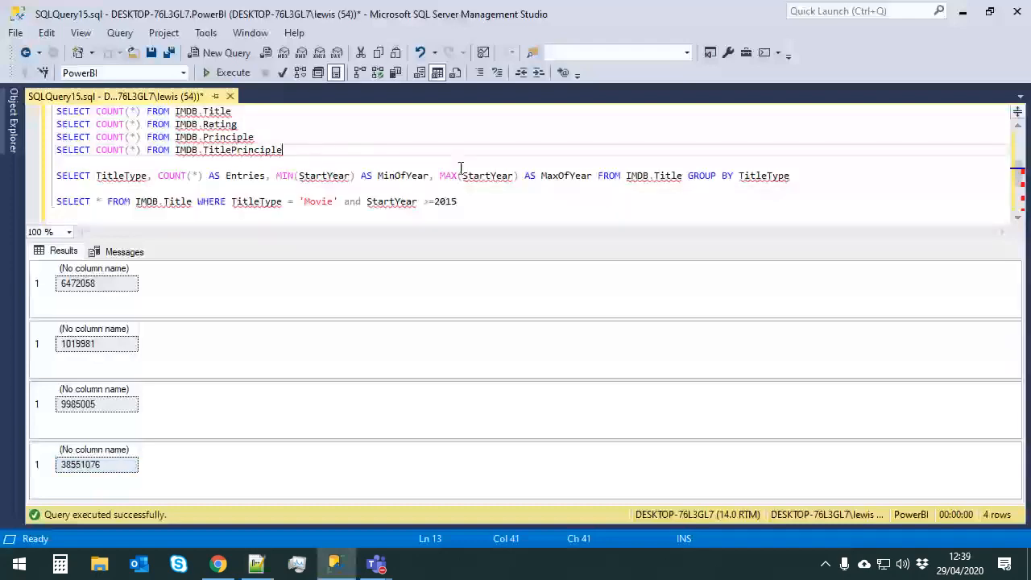
{"action": "scroll", "coordinate": [461, 168], "scroll_direction": "up", "scroll_amount": 1}
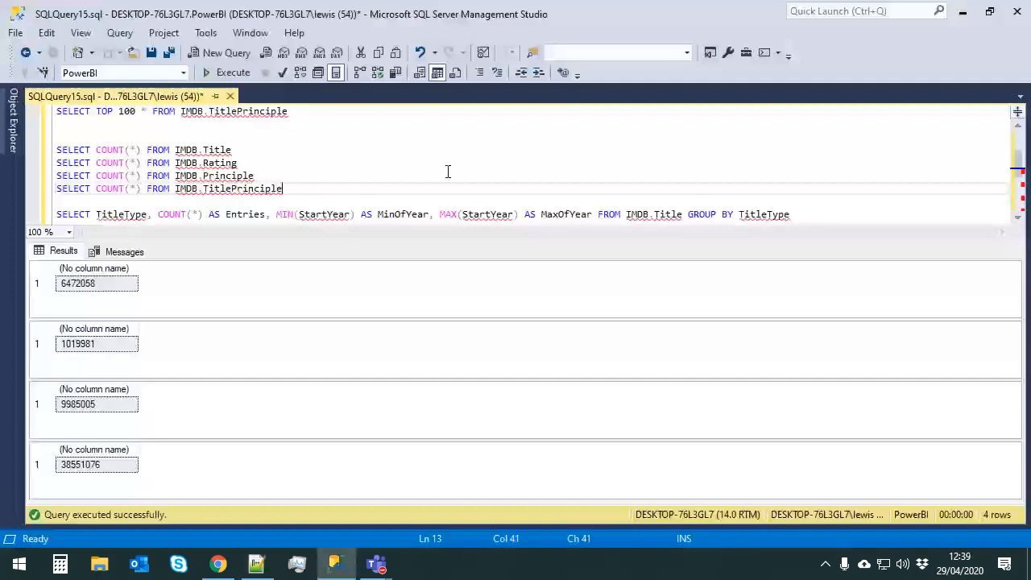
{"action": "scroll", "coordinate": [531, 191], "scroll_direction": "down", "scroll_amount": 1}
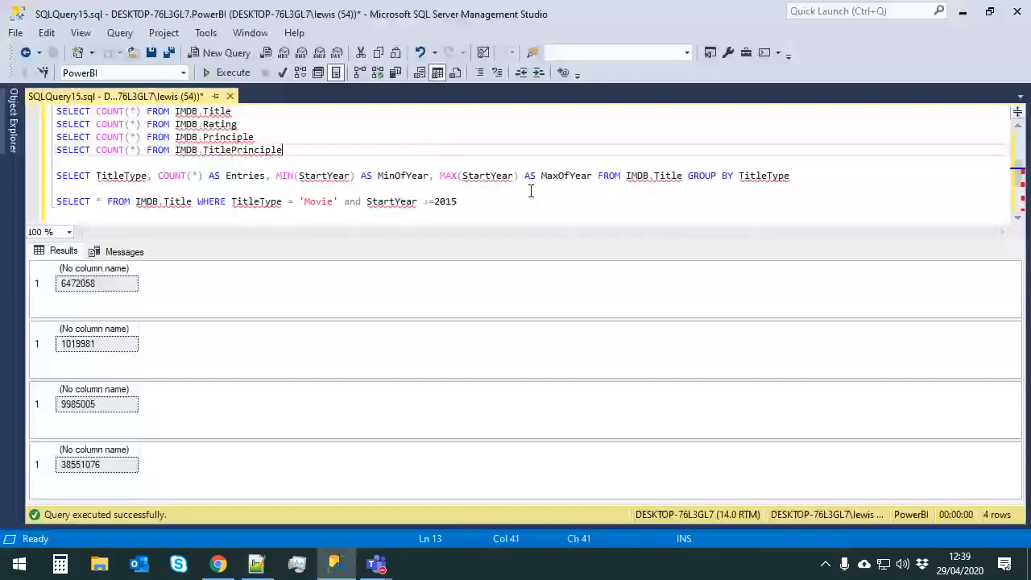
{"action": "left_click_drag", "start_coordinate": [791, 176], "coordinate": [27, 184]}
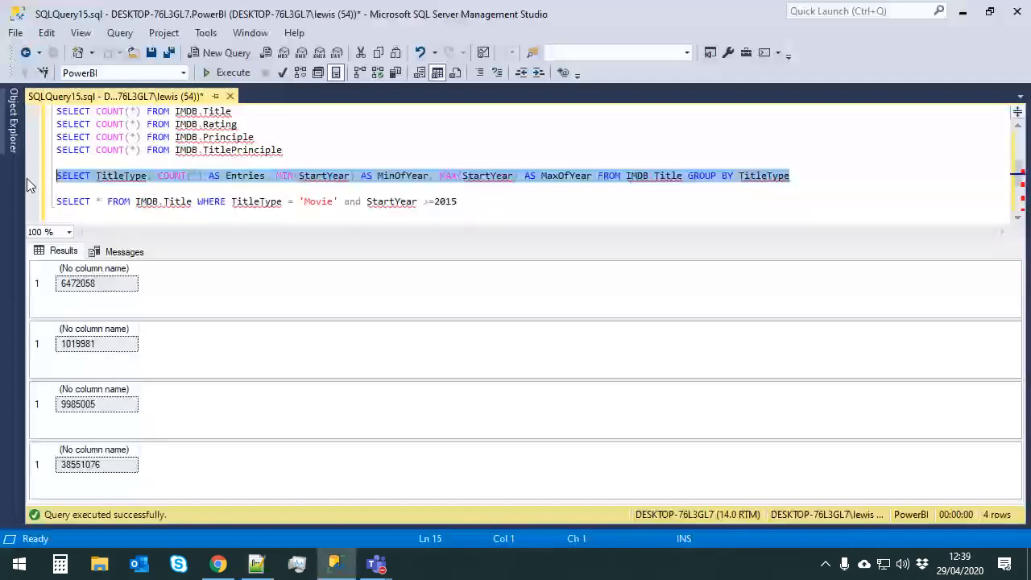
{"action": "key", "text": "F5"}
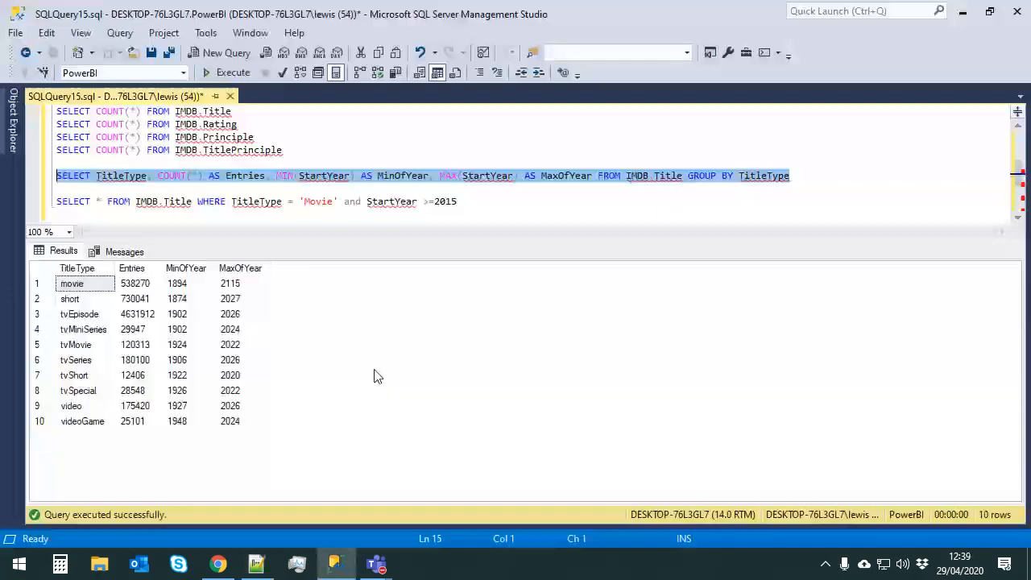
Examine the movie row's Entries, MinOfYear and MaxOfYear values, and compare both year columns across all title types
{"action": "left_click", "coordinate": [144, 289]}
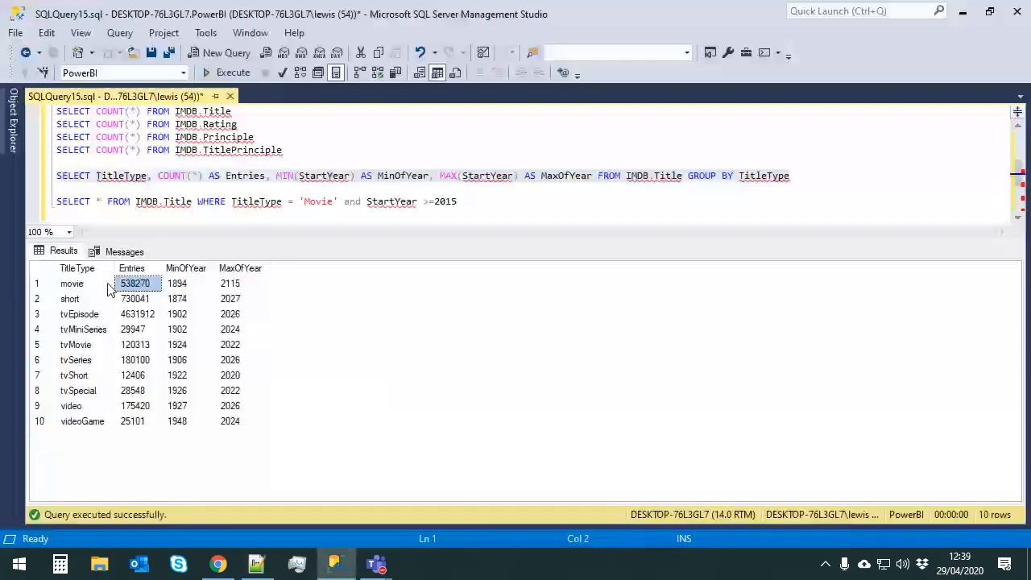
{"action": "left_click_drag", "start_coordinate": [192, 288], "coordinate": [246, 286]}
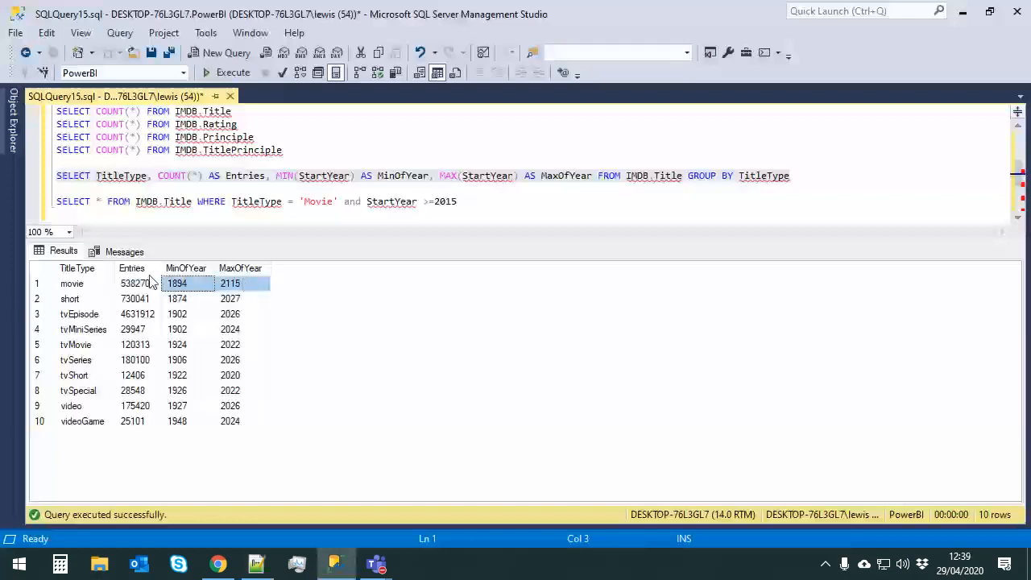
{"action": "left_click", "coordinate": [245, 283]}
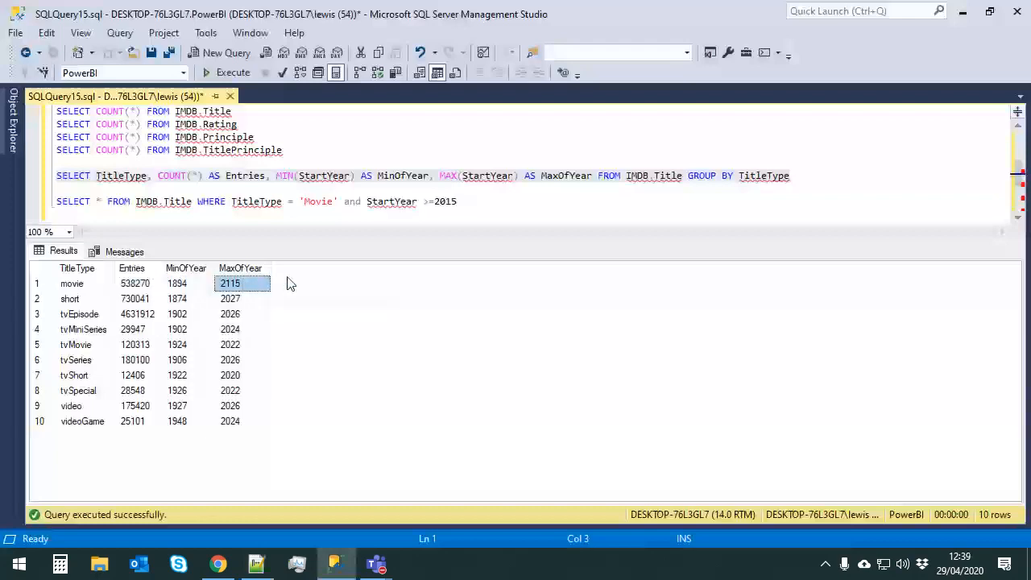
{"action": "left_click", "coordinate": [240, 272]}
{"action": "left_click", "coordinate": [241, 315]}
{"action": "left_click_drag", "start_coordinate": [245, 420], "coordinate": [157, 269]}
{"action": "left_click", "coordinate": [184, 268]}
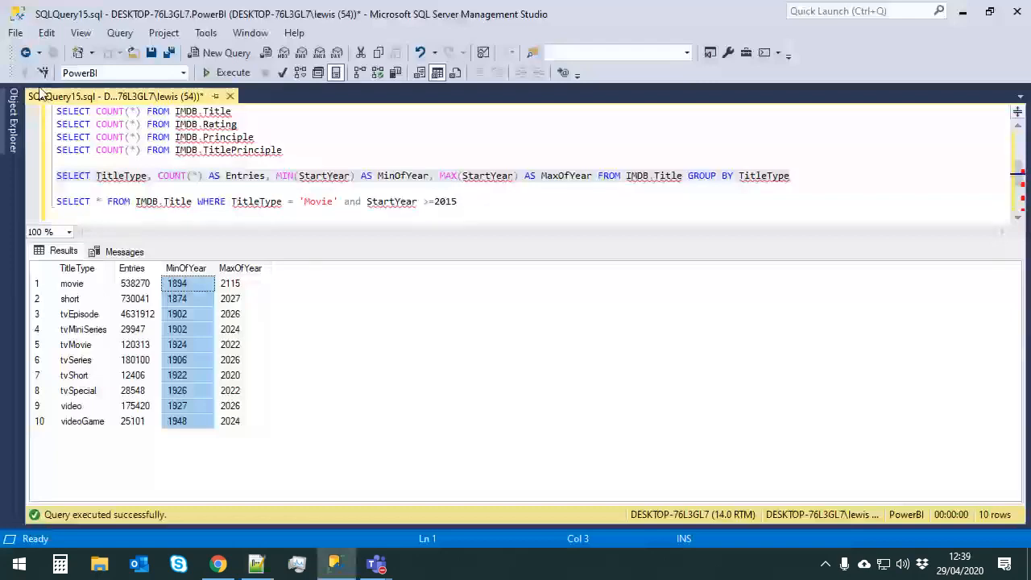
Run only the IMDB.Title query filtered to TitleType 'Movie' and StartYear >=2015
{"action": "left_click_drag", "start_coordinate": [479, 201], "coordinate": [38, 213]}
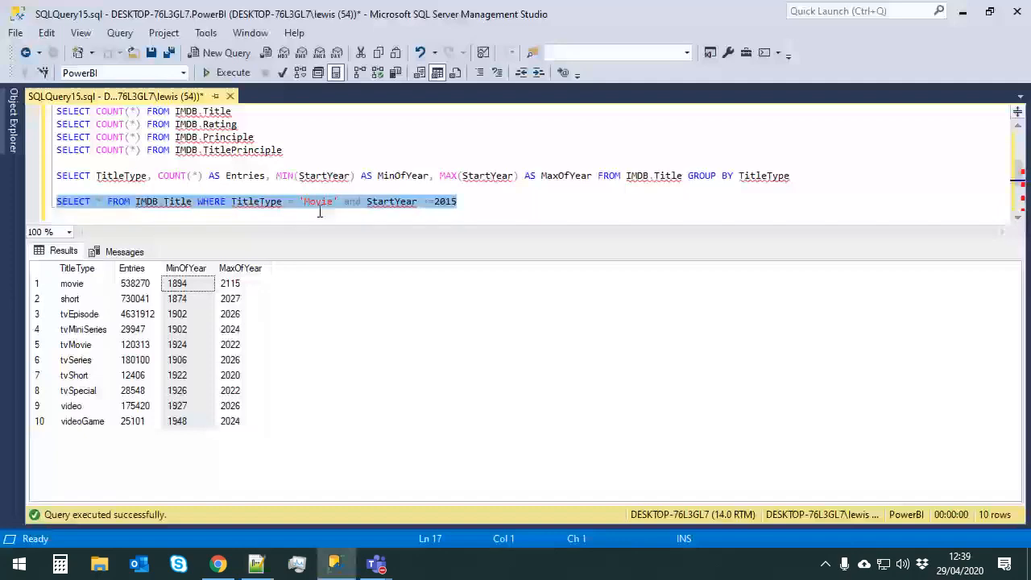
{"action": "key", "text": "F5"}
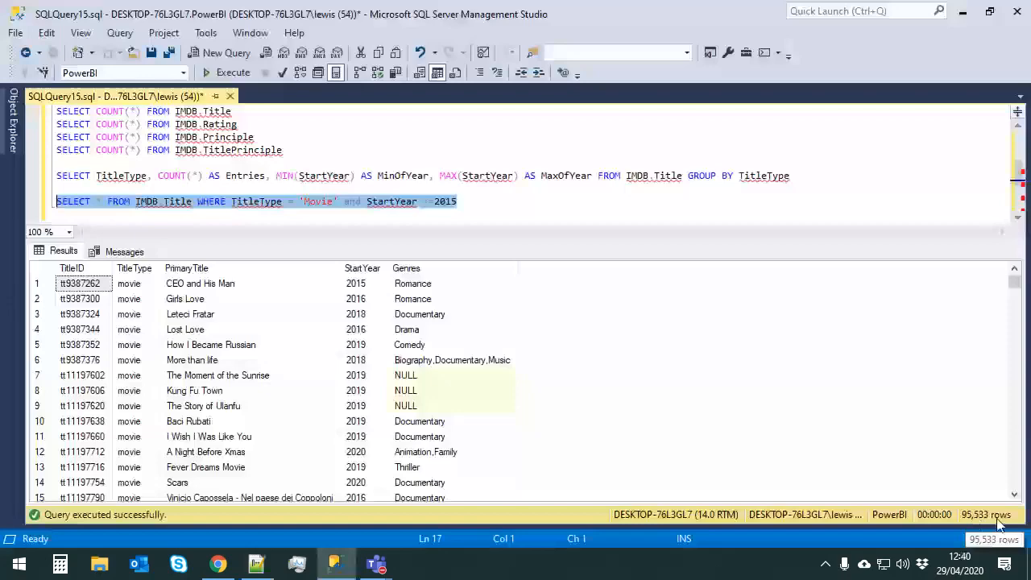
Look through the filtered movie rows, highlighting successive groups of PrimaryTitle values
{"action": "left_click", "coordinate": [219, 390]}
{"action": "scroll", "coordinate": [260, 439], "scroll_direction": "down", "scroll_amount": 4}
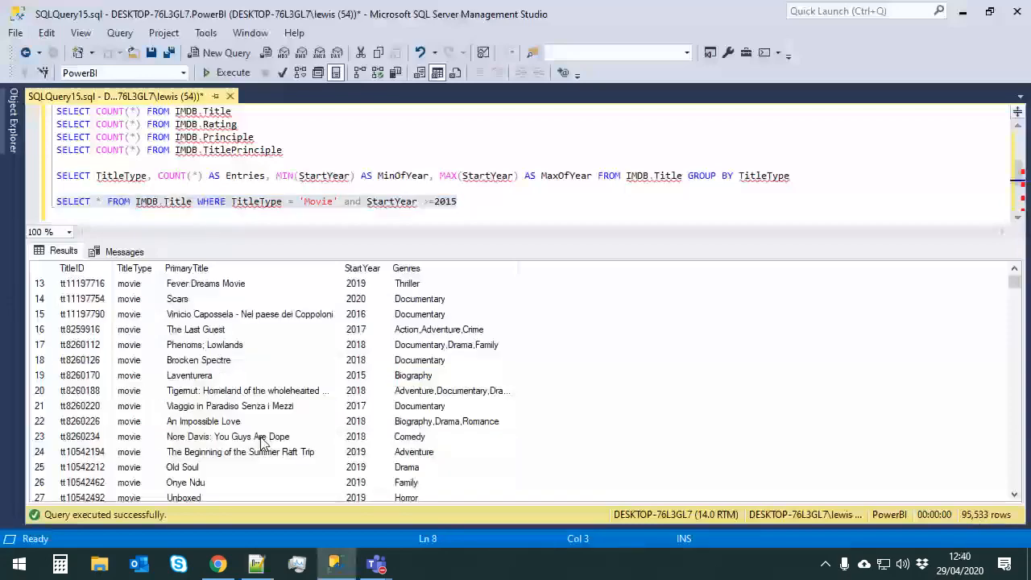
{"action": "scroll", "coordinate": [234, 431], "scroll_direction": "down", "scroll_amount": 2}
{"action": "left_click_drag", "start_coordinate": [211, 436], "coordinate": [182, 374]}
{"action": "scroll", "coordinate": [241, 433], "scroll_direction": "down", "scroll_amount": 1}
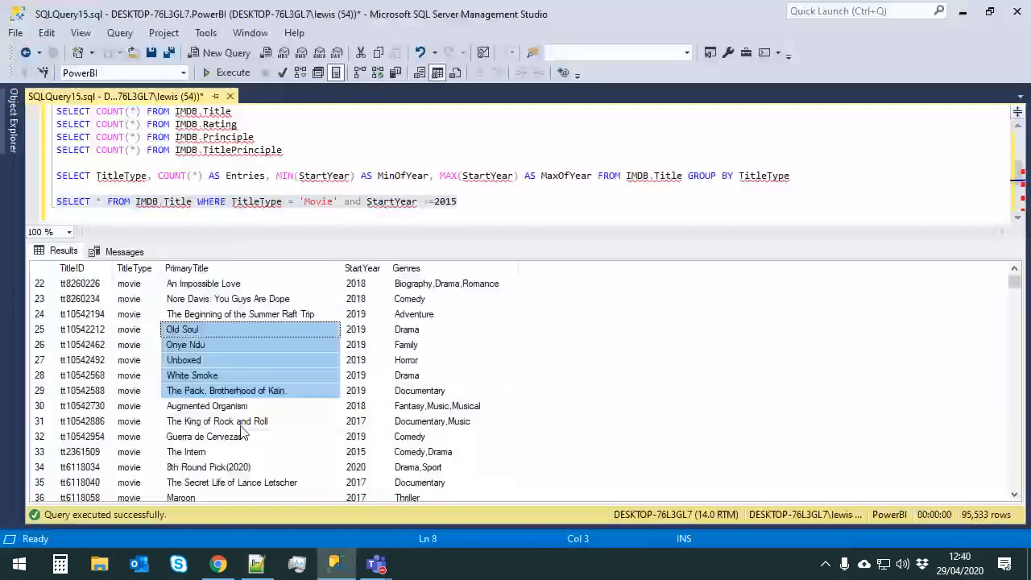
{"action": "scroll", "coordinate": [240, 426], "scroll_direction": "down", "scroll_amount": 2}
{"action": "left_click_drag", "start_coordinate": [242, 314], "coordinate": [182, 377]}
{"action": "scroll", "coordinate": [182, 377], "scroll_direction": "down", "scroll_amount": 2}
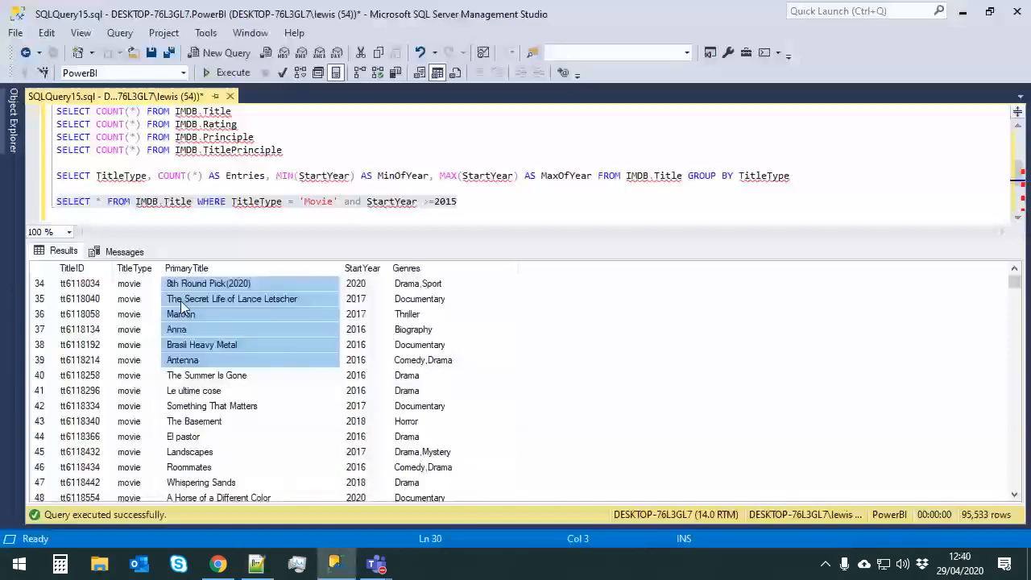
{"action": "left_click", "coordinate": [221, 391]}
{"action": "scroll", "coordinate": [250, 457], "scroll_direction": "down", "scroll_amount": 2}
{"action": "left_click_drag", "start_coordinate": [242, 314], "coordinate": [238, 426]}
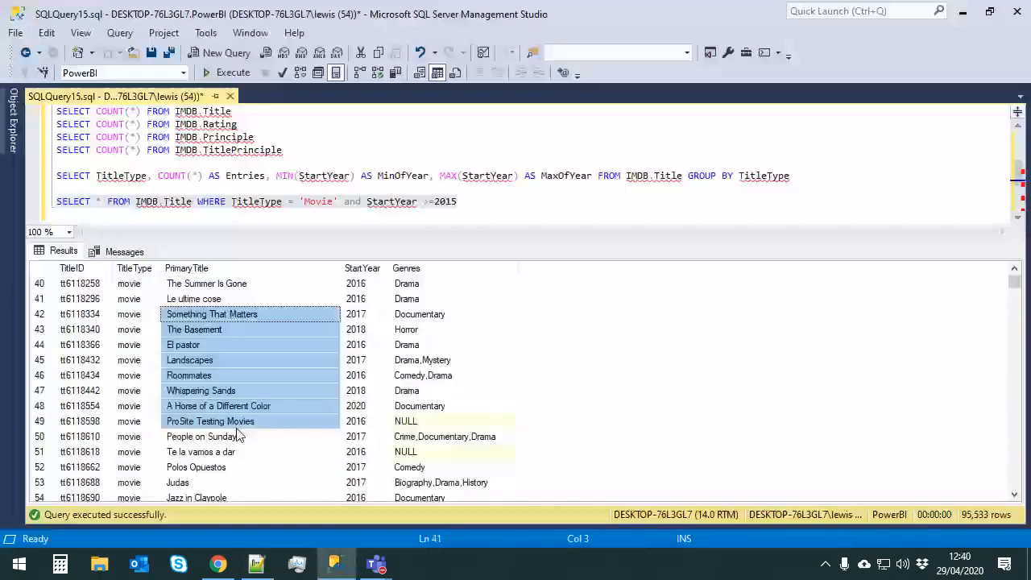
{"action": "scroll", "coordinate": [237, 435], "scroll_direction": "down", "scroll_amount": 4}
{"action": "left_click_drag", "start_coordinate": [241, 314], "coordinate": [241, 375]}
{"action": "scroll", "coordinate": [241, 409], "scroll_direction": "down", "scroll_amount": 3}
{"action": "left_click_drag", "start_coordinate": [241, 284], "coordinate": [247, 430]}
{"action": "scroll", "coordinate": [252, 430], "scroll_direction": "down", "scroll_amount": 3}
{"action": "left_click_drag", "start_coordinate": [246, 344], "coordinate": [262, 419]}
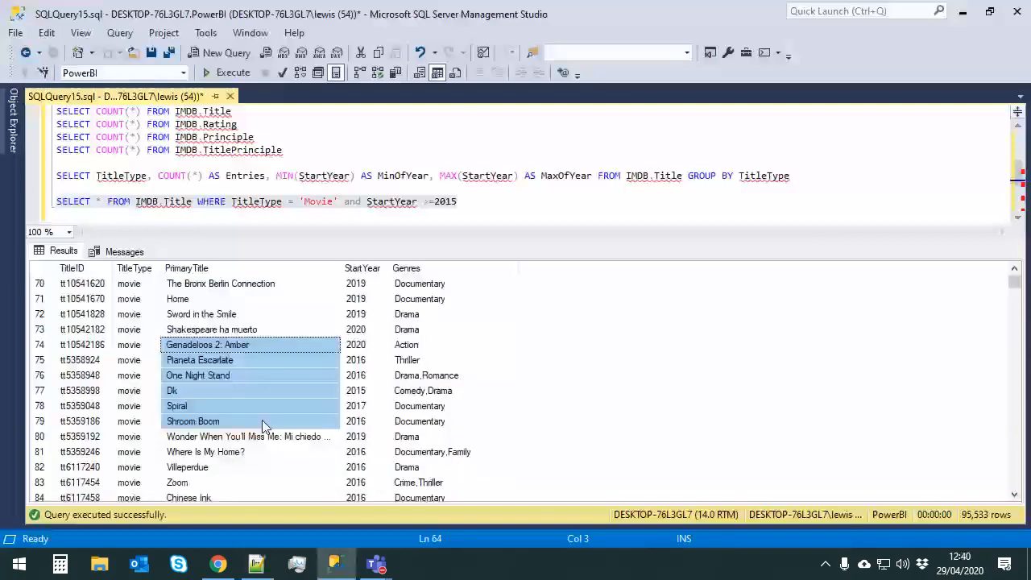
Inspect individual movie rows around One Night Stand, including the adjacent TitleID value
{"action": "left_click", "coordinate": [249, 452]}
{"action": "left_click", "coordinate": [179, 375]}
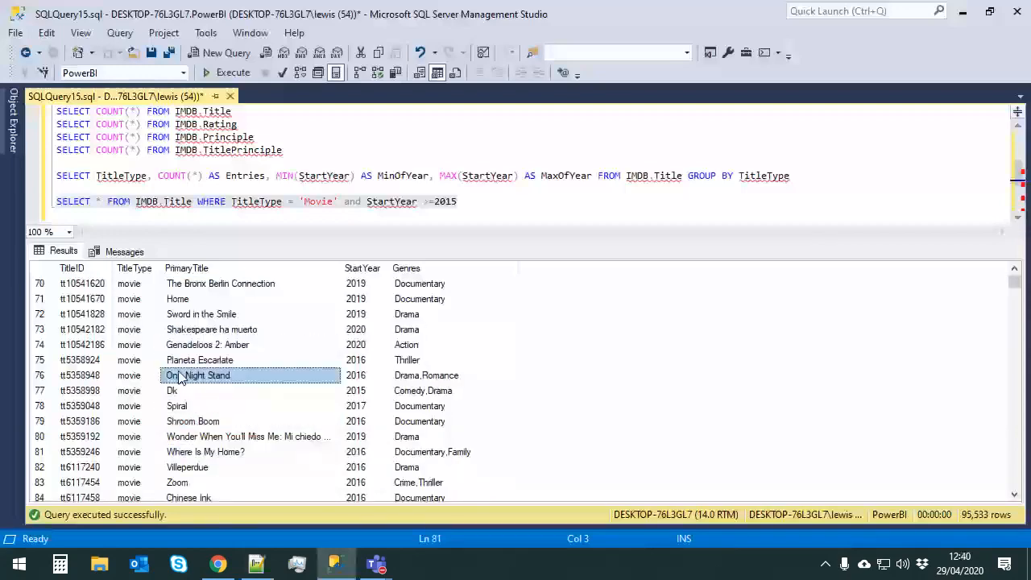
{"action": "left_click", "coordinate": [74, 360]}
Run the IMDB.Rating row count query on its own, and the query returning that table's top 100 rows
{"action": "left_click_drag", "start_coordinate": [238, 124], "coordinate": [54, 124]}
{"action": "key", "text": "F5"}
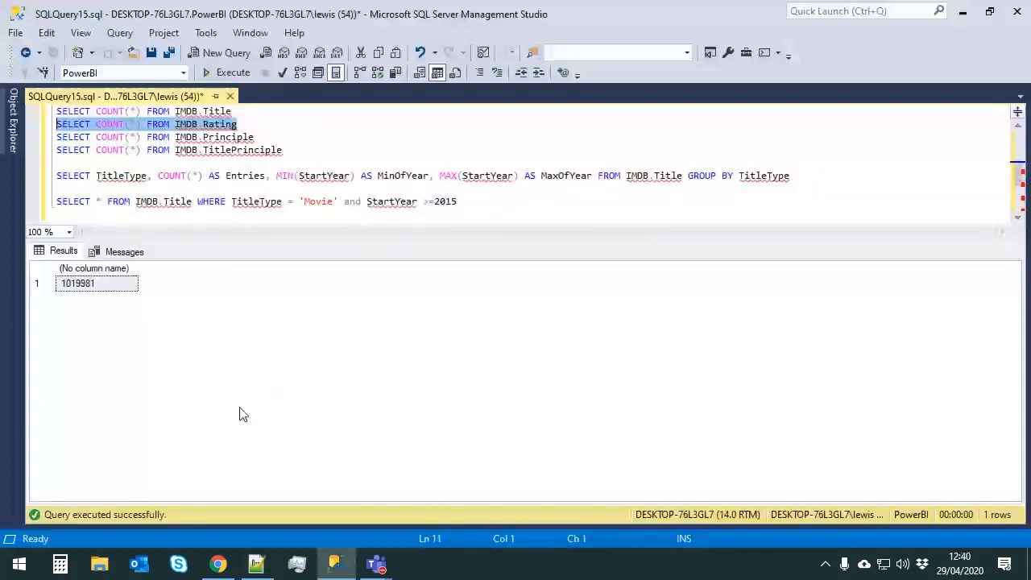
{"action": "left_click", "coordinate": [226, 125]}
{"action": "scroll", "coordinate": [359, 161], "scroll_direction": "up", "scroll_amount": 3}
{"action": "left_click_drag", "start_coordinate": [253, 166], "coordinate": [29, 169]}
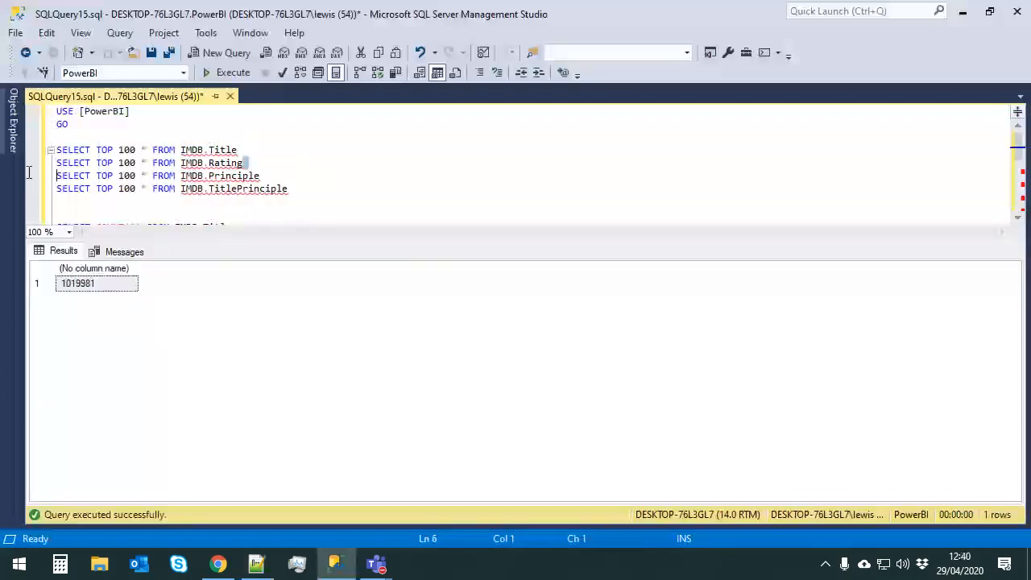
{"action": "key", "text": "F5"}
Examine the Votes values in the IMDB.Rating results, comparing heavily and lightly voted titles
{"action": "left_click", "coordinate": [166, 329]}
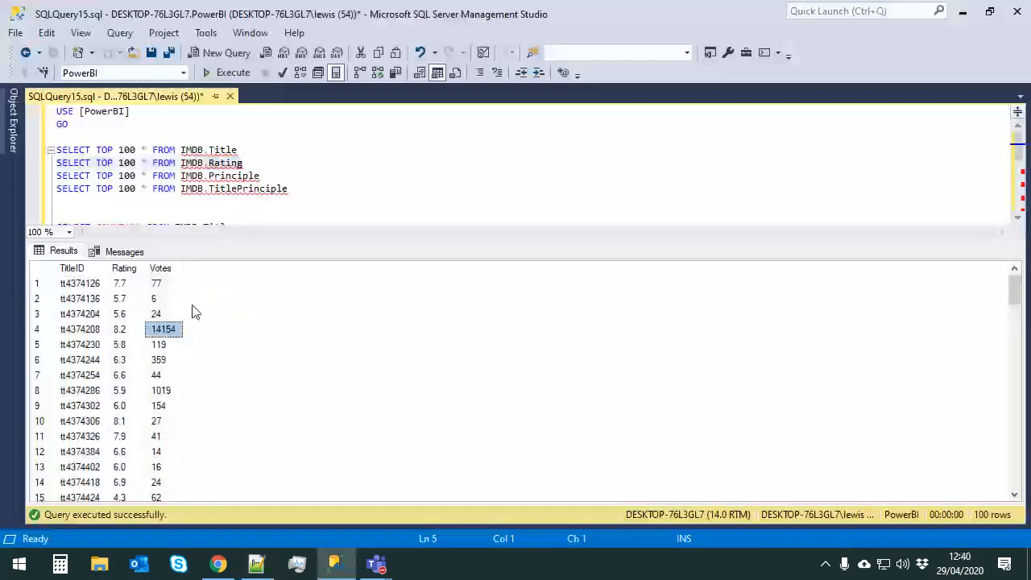
{"action": "left_click", "coordinate": [182, 375]}
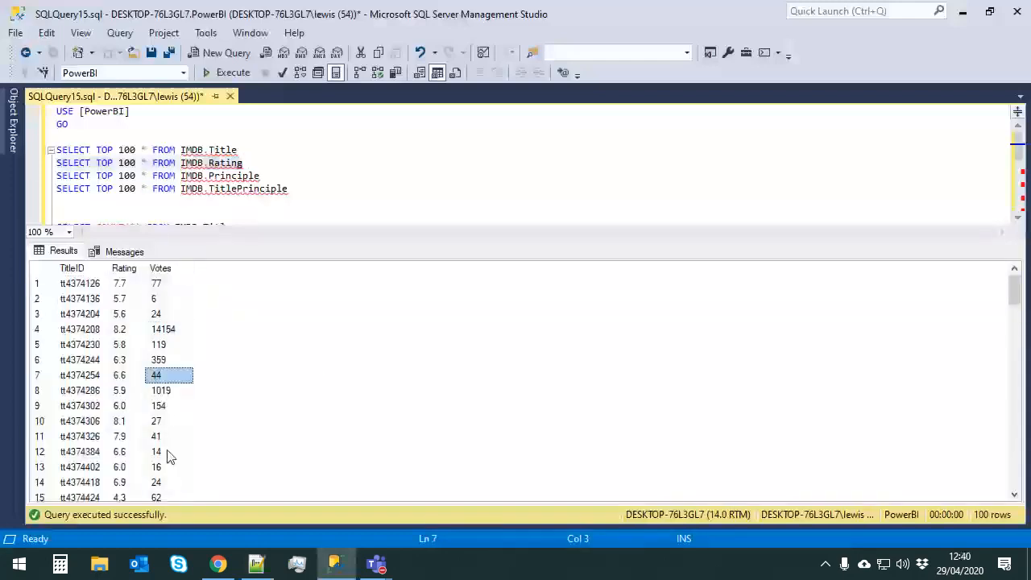
{"action": "left_click", "coordinate": [169, 457]}
{"action": "left_click_drag", "start_coordinate": [175, 284], "coordinate": [171, 410]}
{"action": "left_click", "coordinate": [177, 362]}
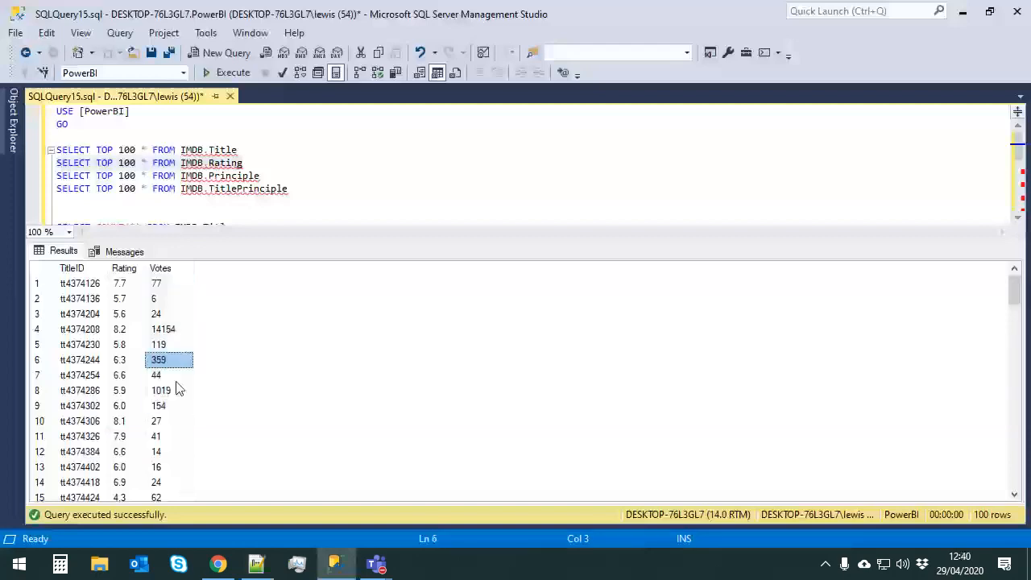
Open Power BI Desktop and collapse the Filters pane of the blank report
{"action": "key", "text": "super"}
{"action": "type", "text": "power"}
{"action": "key", "text": "Return"}
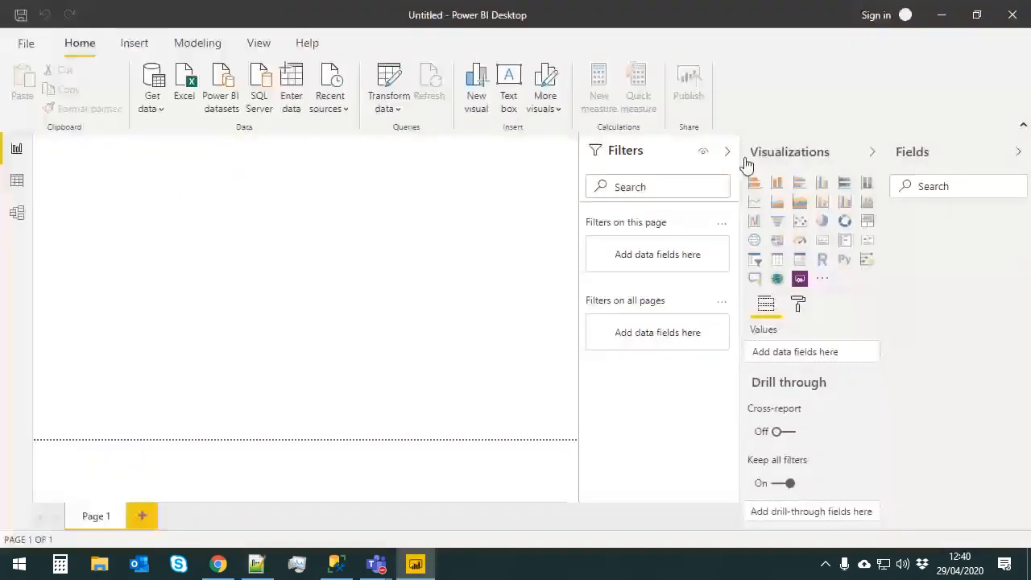
{"action": "left_click", "coordinate": [727, 152]}
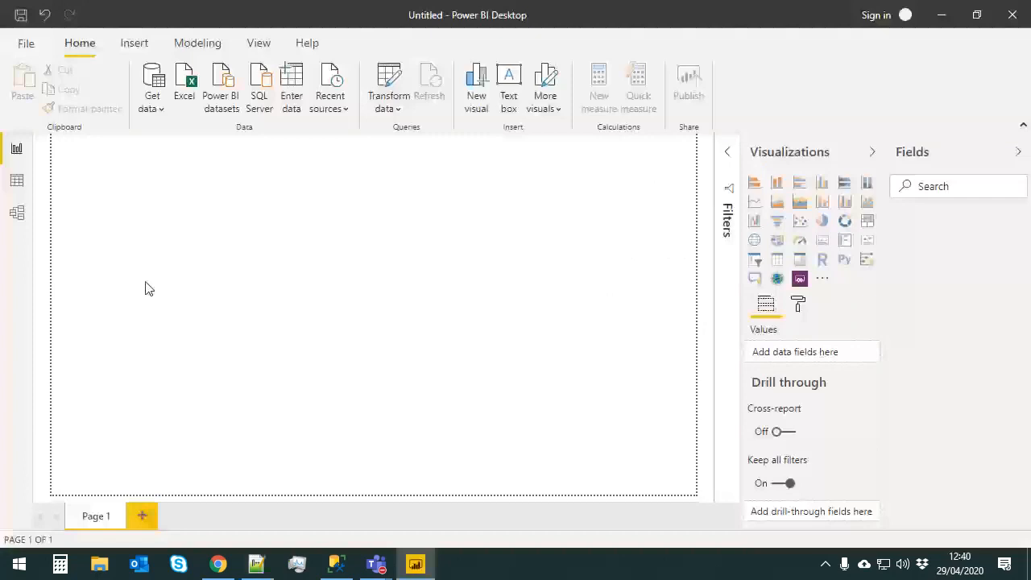
Connect to the recent localhost PowerBI database and select the IMDB.TitlePrinciple, IMDB.Title, IMDB.Rating and IMDB.Principle tables
{"action": "left_click", "coordinate": [335, 112]}
{"action": "left_click", "coordinate": [485, 165]}
{"action": "left_click", "coordinate": [210, 194]}
{"action": "left_click", "coordinate": [211, 174]}
{"action": "left_click", "coordinate": [210, 154]}
{"action": "left_click", "coordinate": [210, 134]}
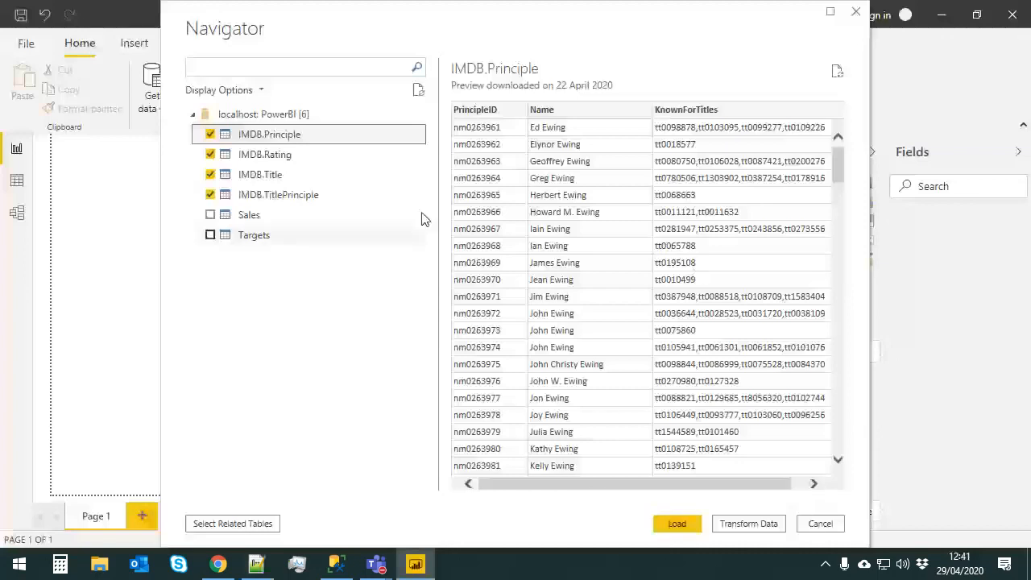
Load the selected tables for transformation with the Import connection mode, and maximize the Power Query Editor
{"action": "left_click", "coordinate": [733, 523]}
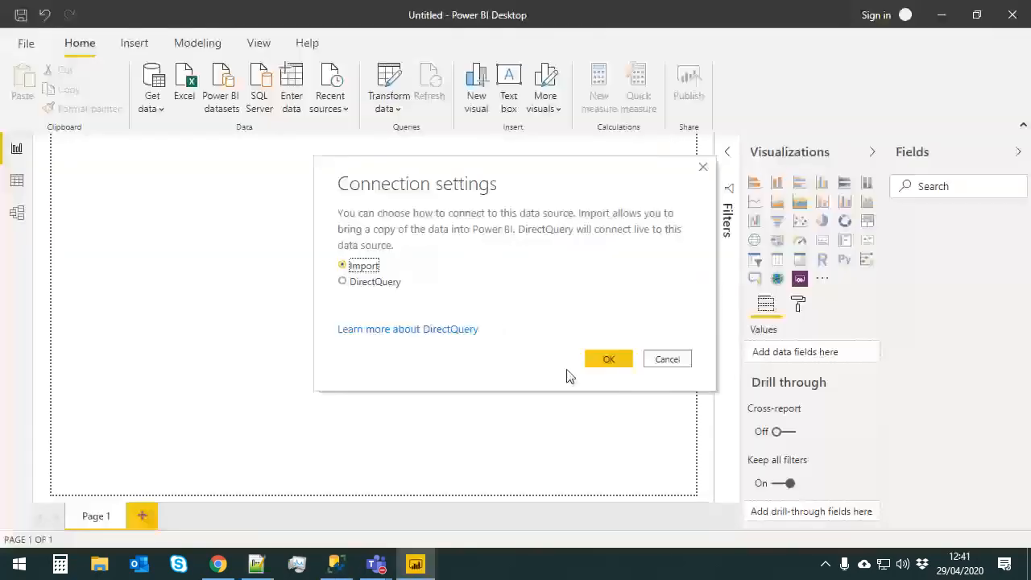
{"action": "left_click", "coordinate": [613, 360]}
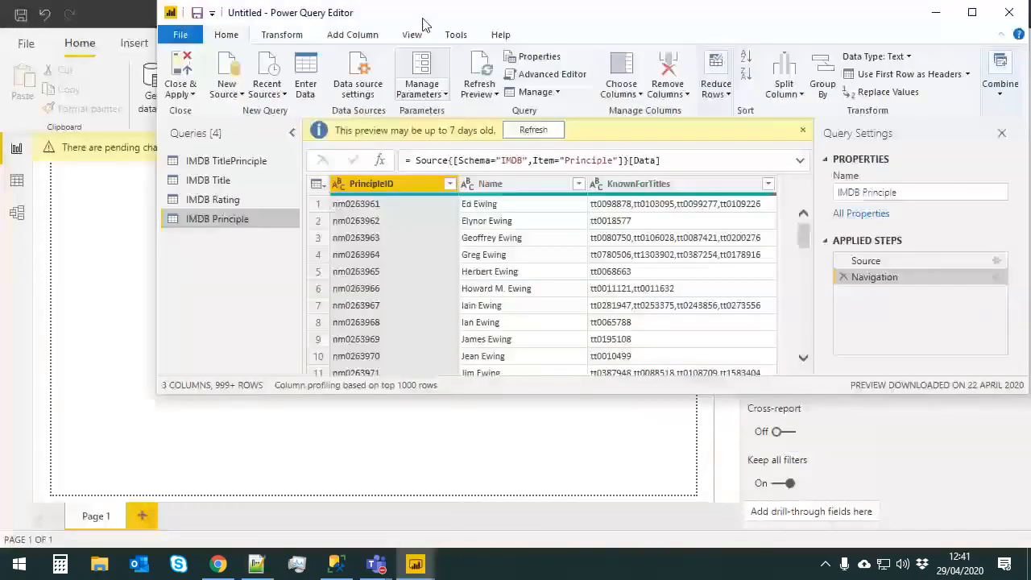
{"action": "double_click", "coordinate": [422, 24]}
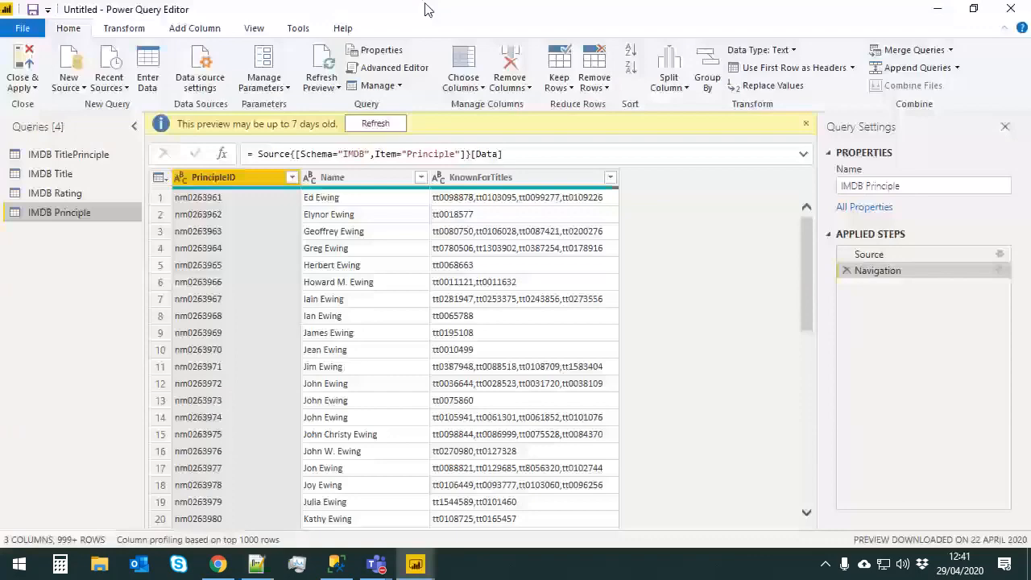
Look through the previews of the TitlePrinciple, Title, Rating and Principle queries, ending on IMDB Title
{"action": "left_click", "coordinate": [55, 199]}
{"action": "left_click", "coordinate": [64, 153]}
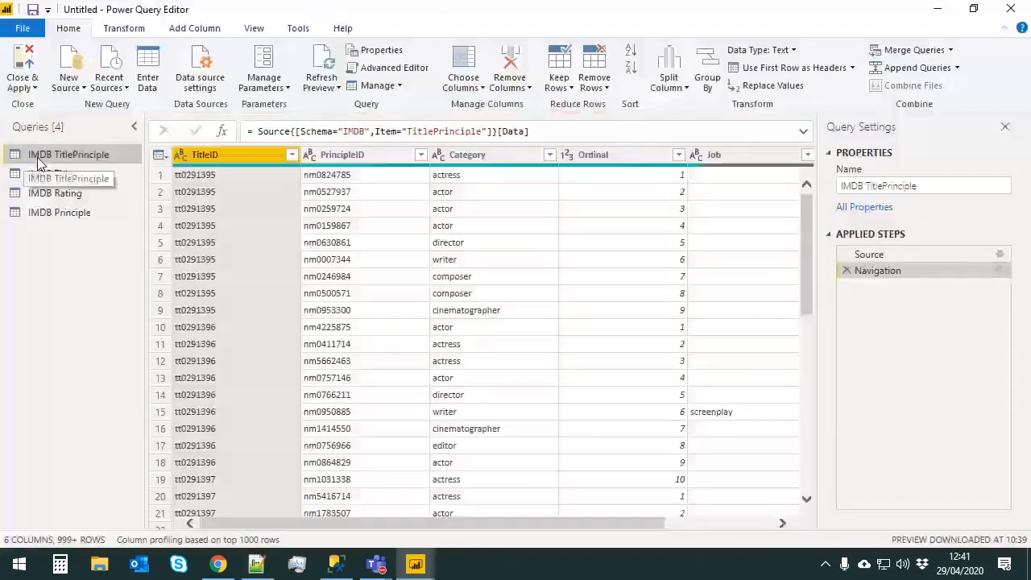
{"action": "left_click", "coordinate": [66, 175]}
{"action": "left_click", "coordinate": [74, 194]}
{"action": "left_click", "coordinate": [84, 212]}
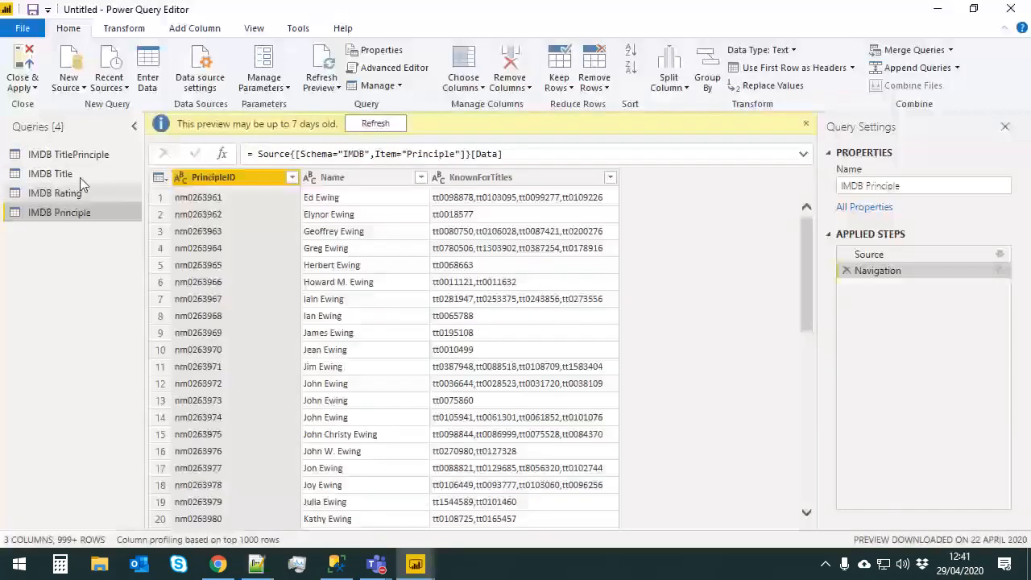
{"action": "left_click", "coordinate": [79, 156]}
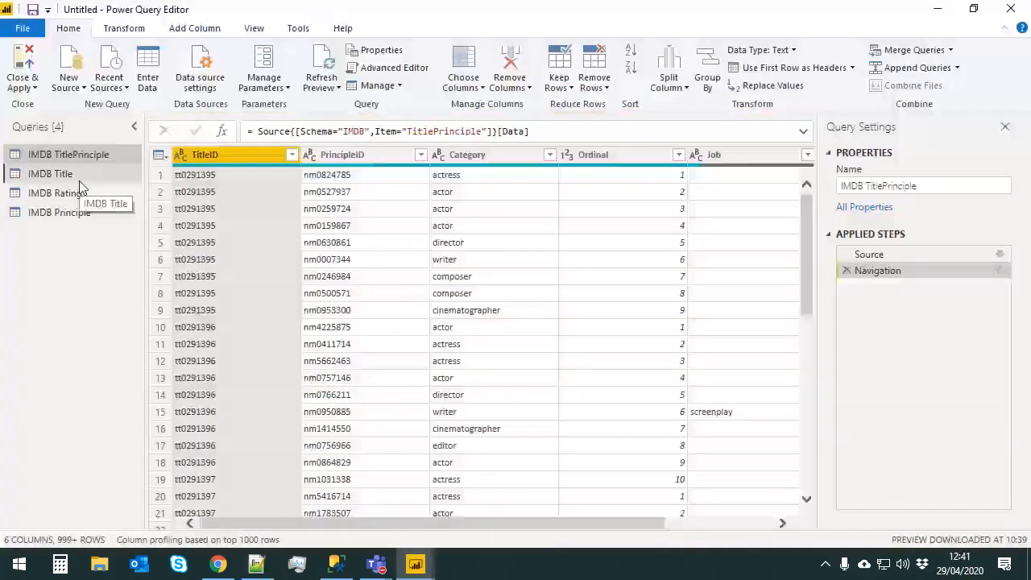
{"action": "left_click", "coordinate": [79, 179]}
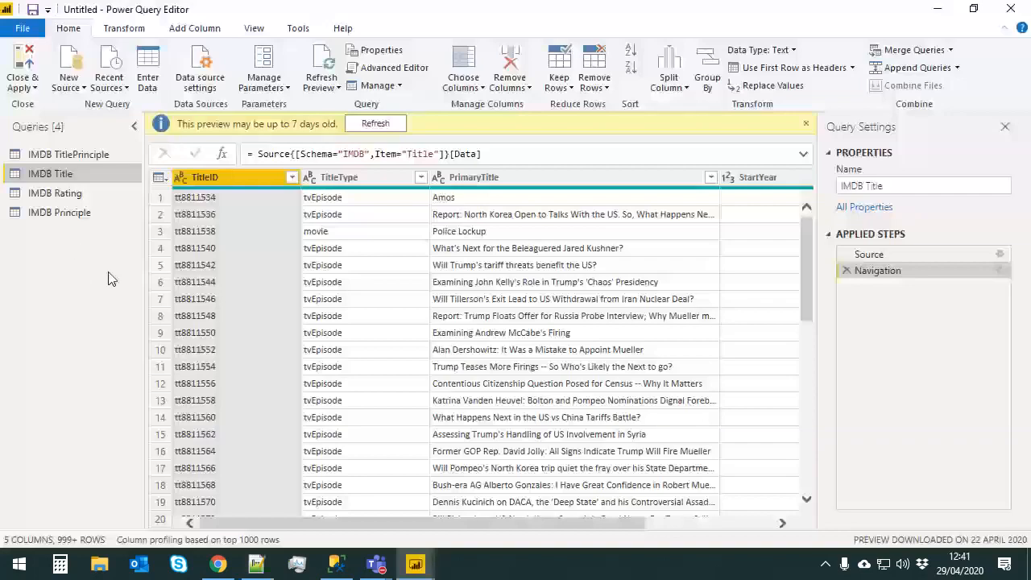
Start a new parameter named Year with the description "The year from which we are loading movies"
{"action": "left_click", "coordinate": [265, 85]}
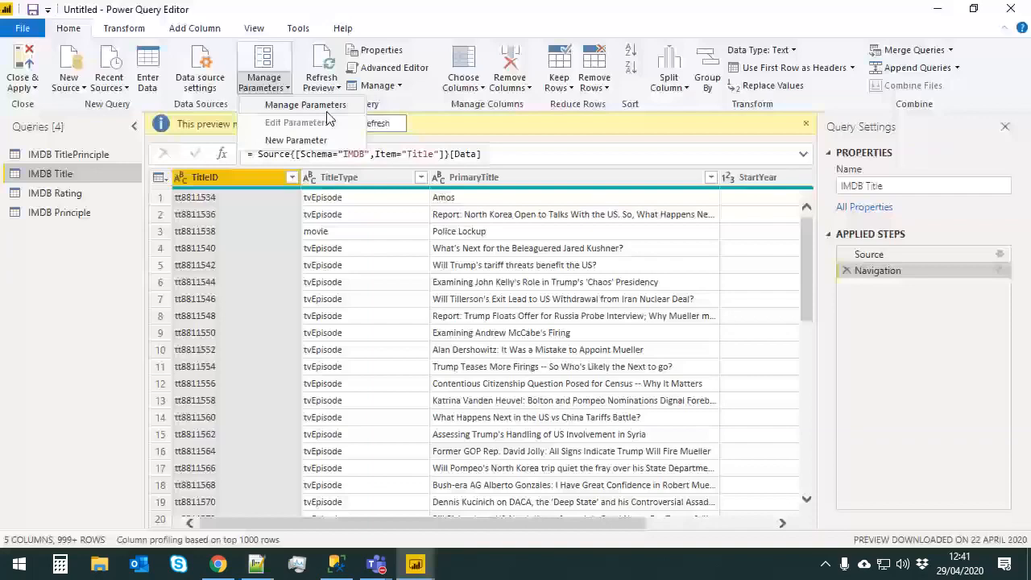
{"action": "left_click", "coordinate": [324, 141]}
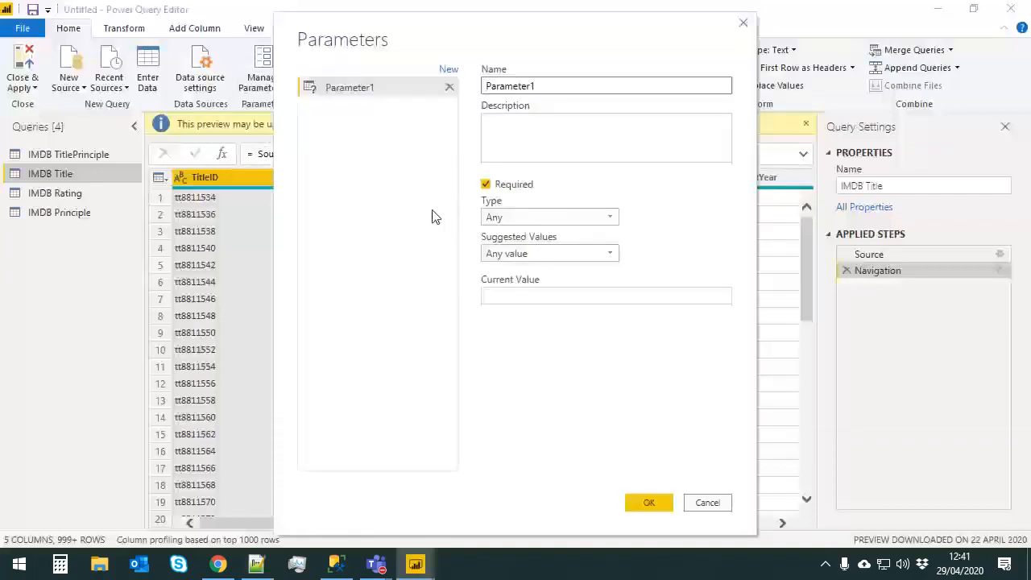
{"action": "type", "text": "Year"}
{"action": "key", "text": "Tab"}
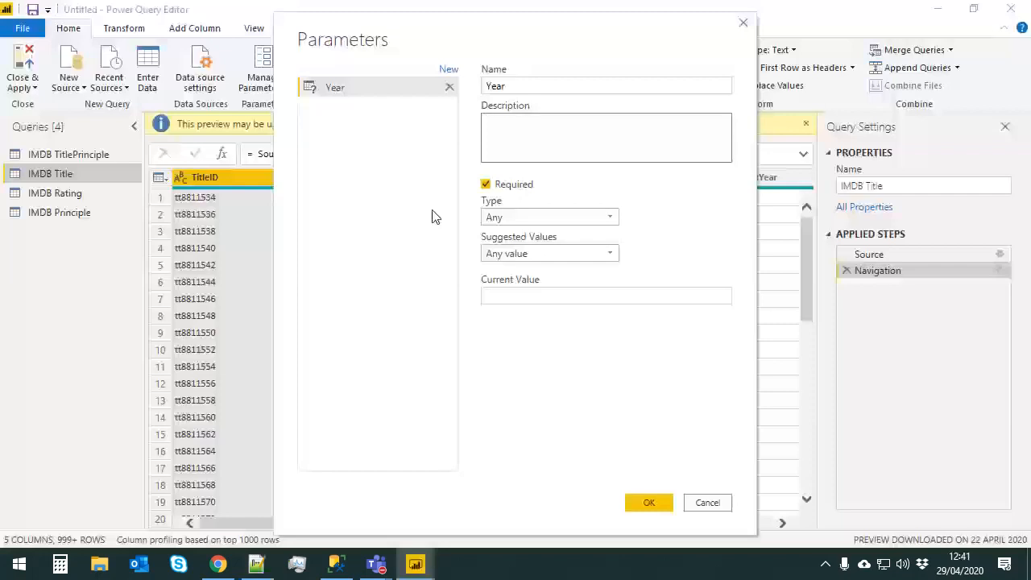
{"action": "type", "text": "The year from which we are loading movies"}
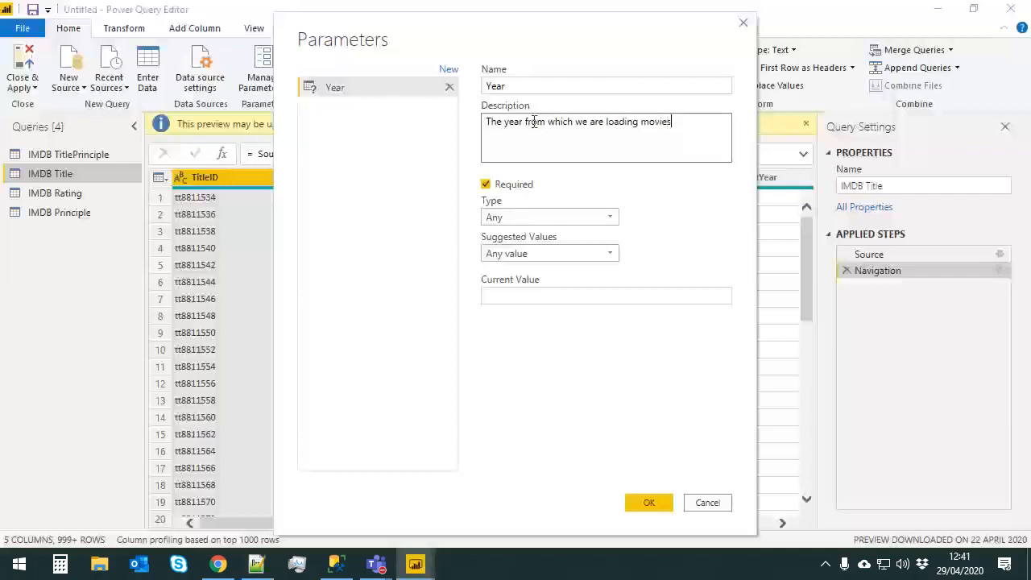
Set the Year parameter's type to Decimal Number and its current value to 2015, and create it
{"action": "left_click", "coordinate": [562, 218]}
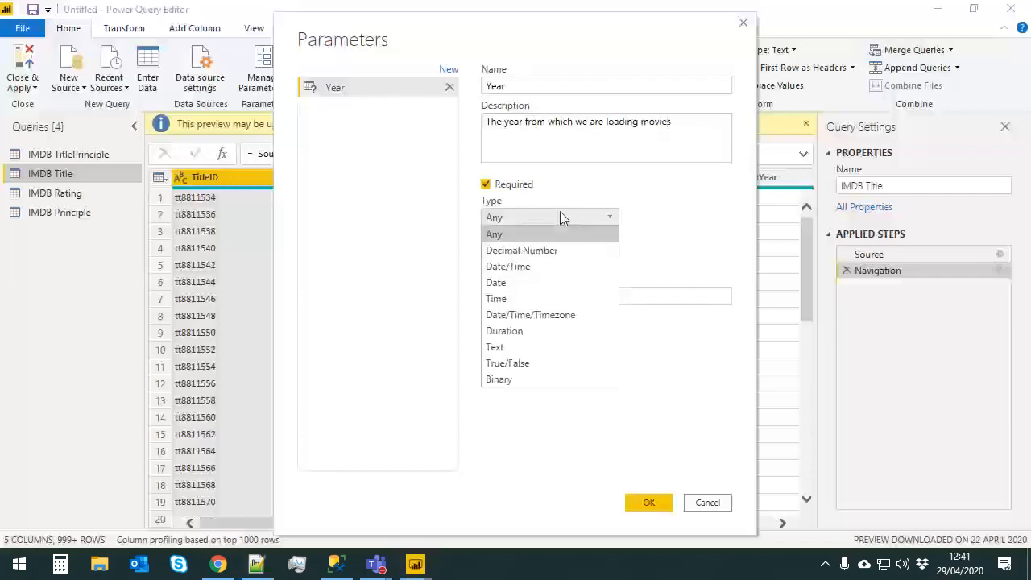
{"action": "left_click", "coordinate": [564, 249]}
{"action": "left_click", "coordinate": [570, 295]}
{"action": "type", "text": "2015"}
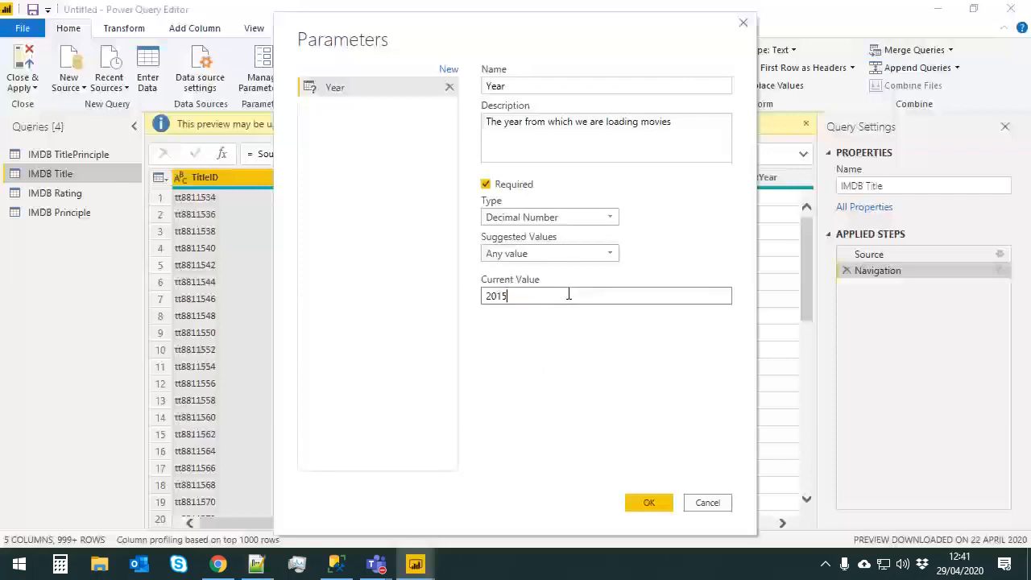
{"action": "left_click", "coordinate": [649, 502]}
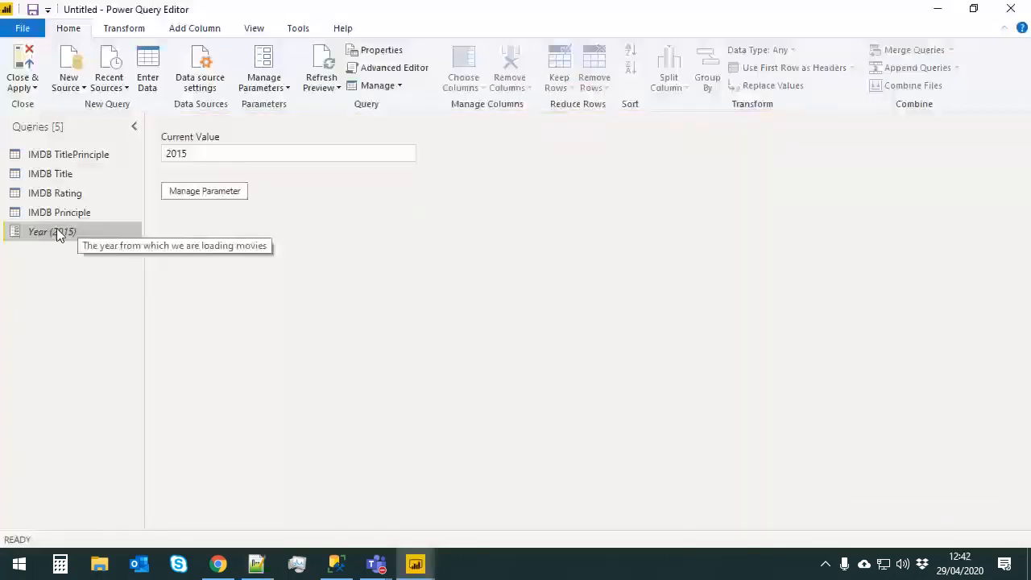
Start a second parameter named Votes with the description "Threshold for movies to load"
{"action": "left_click", "coordinate": [275, 88]}
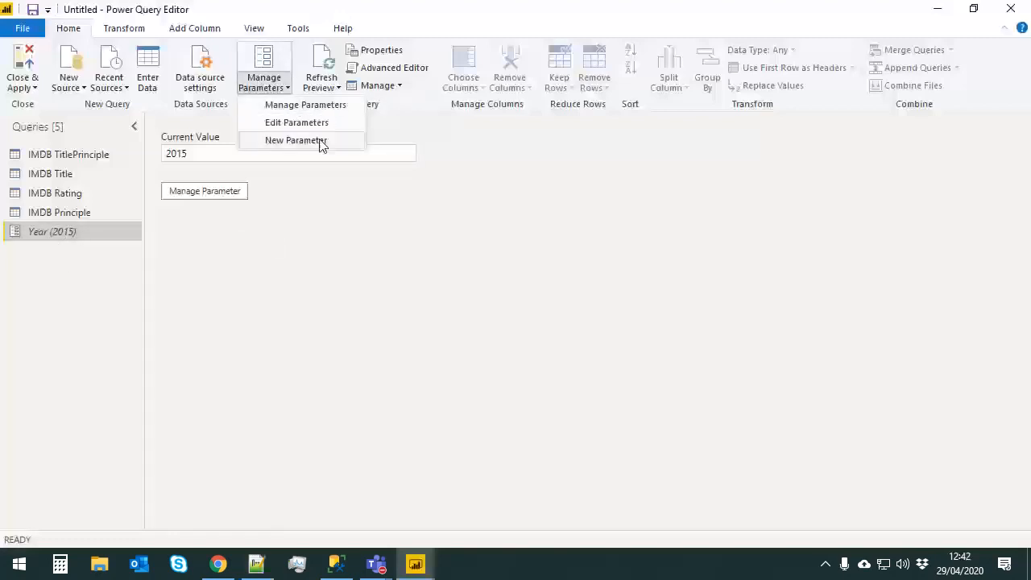
{"action": "left_click", "coordinate": [324, 142]}
{"action": "double_click", "coordinate": [564, 86]}
{"action": "type", "text": "Votes"}
{"action": "key", "text": "Tab"}
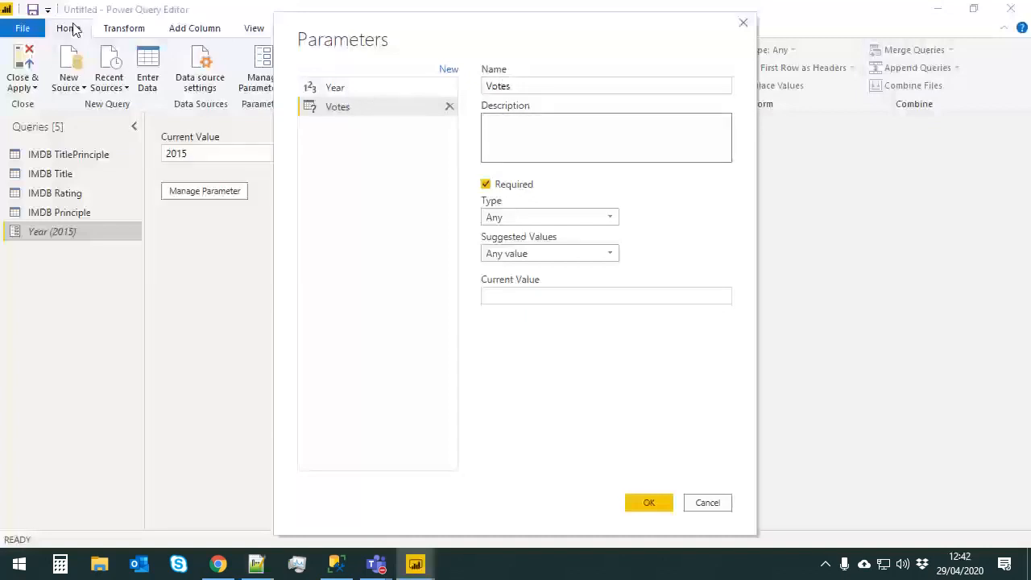
{"action": "type", "text": "Threshold for movies to load"}
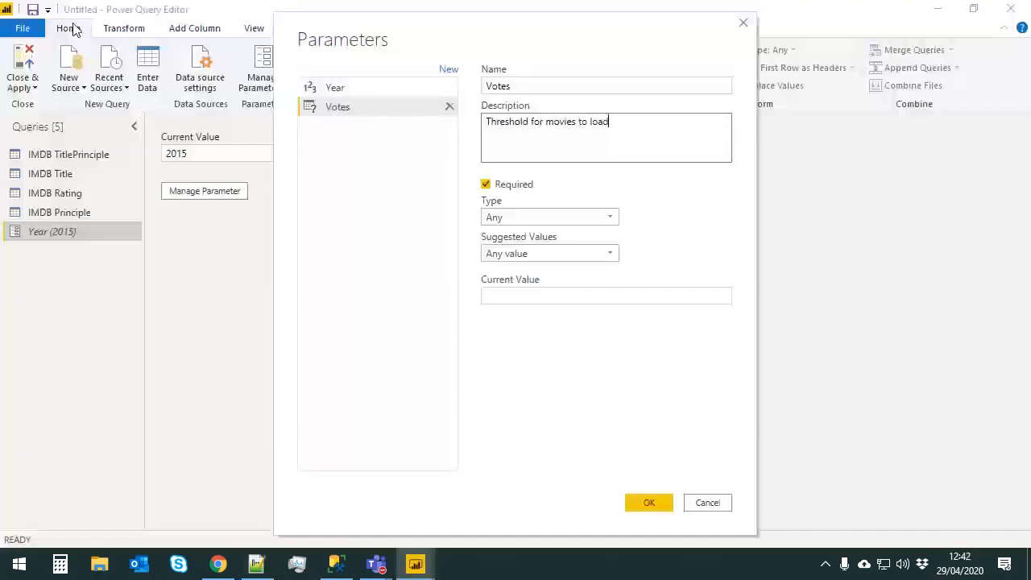
Set the Votes parameter's type to Decimal Number and its current value to 100000, and create it
{"action": "left_click", "coordinate": [549, 219]}
{"action": "left_click", "coordinate": [552, 251]}
{"action": "left_click", "coordinate": [539, 296]}
{"action": "type", "text": "100000"}
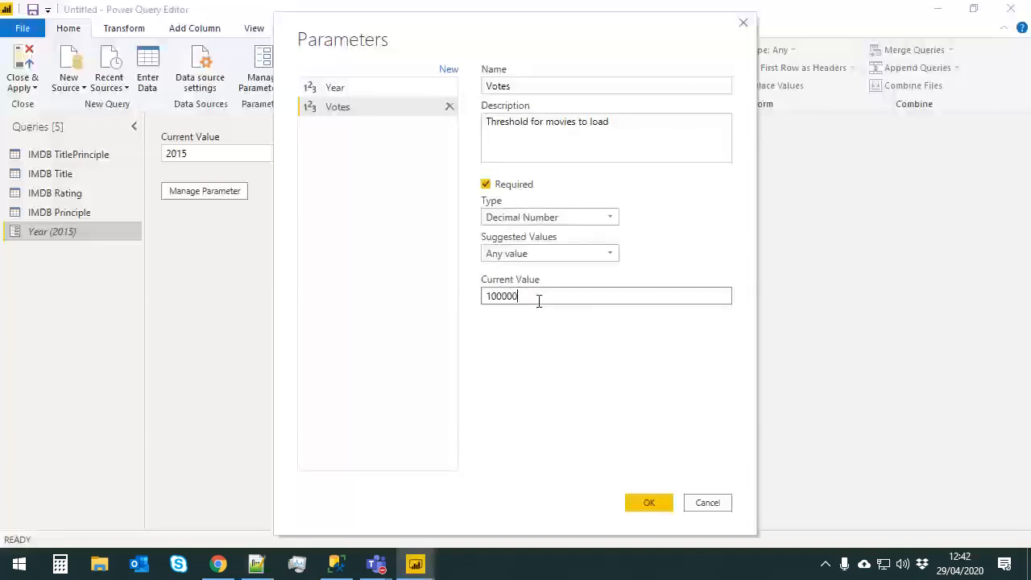
{"action": "left_click", "coordinate": [648, 502]}
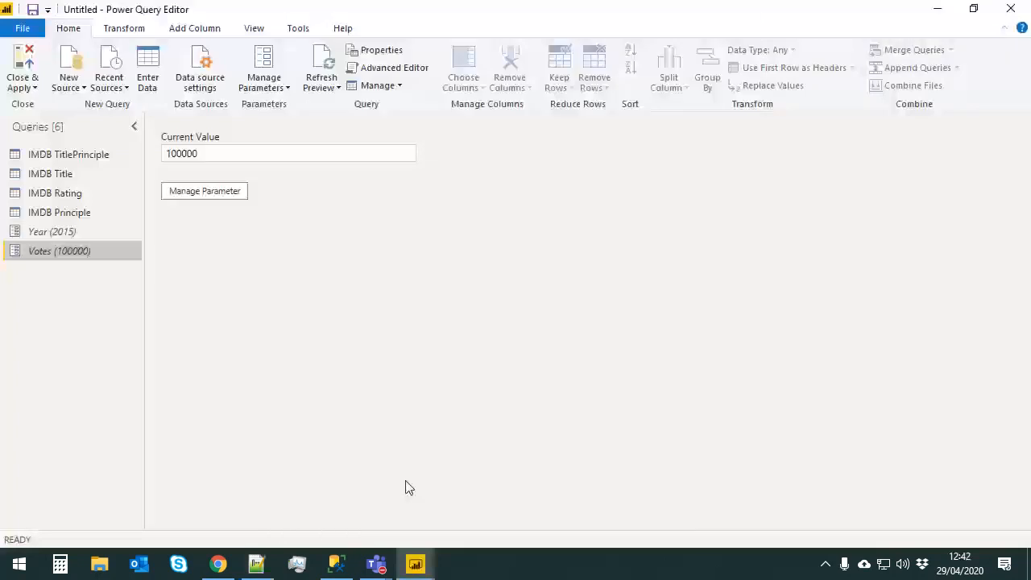
Review the current values of the Year and Votes parameters, switching between the two
{"action": "left_click", "coordinate": [56, 232]}
{"action": "left_click", "coordinate": [66, 253]}
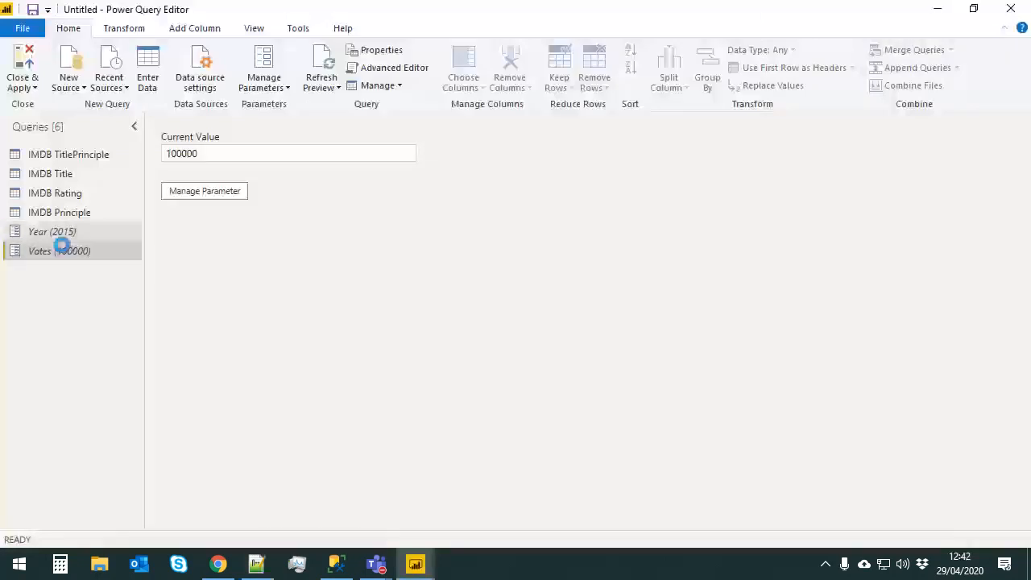
{"action": "left_click", "coordinate": [62, 229]}
{"action": "left_click", "coordinate": [71, 250]}
{"action": "left_click", "coordinate": [68, 234]}
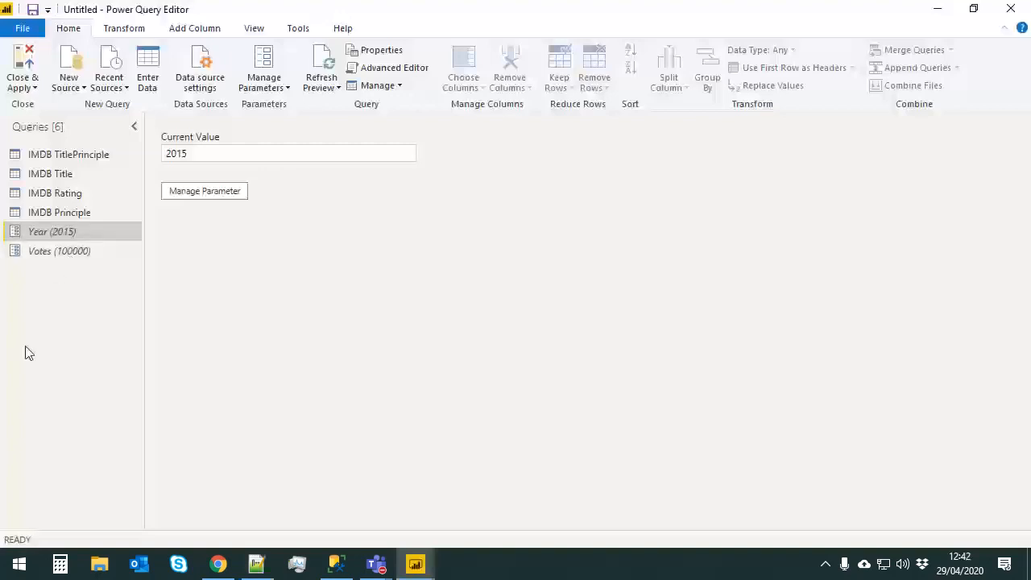
Duplicate the IMDB Title query
{"action": "left_click", "coordinate": [64, 178]}
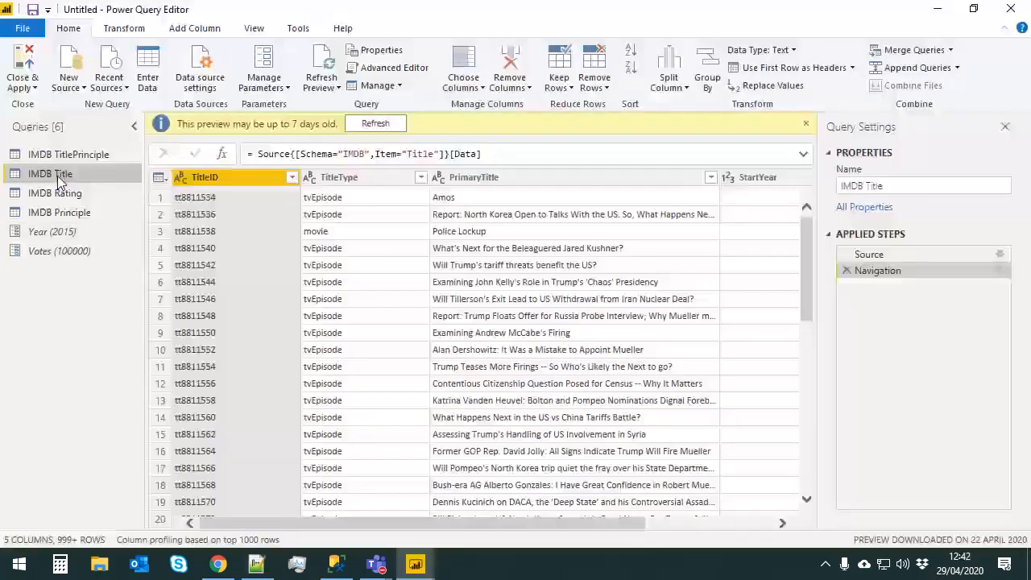
{"action": "right_click", "coordinate": [54, 175]}
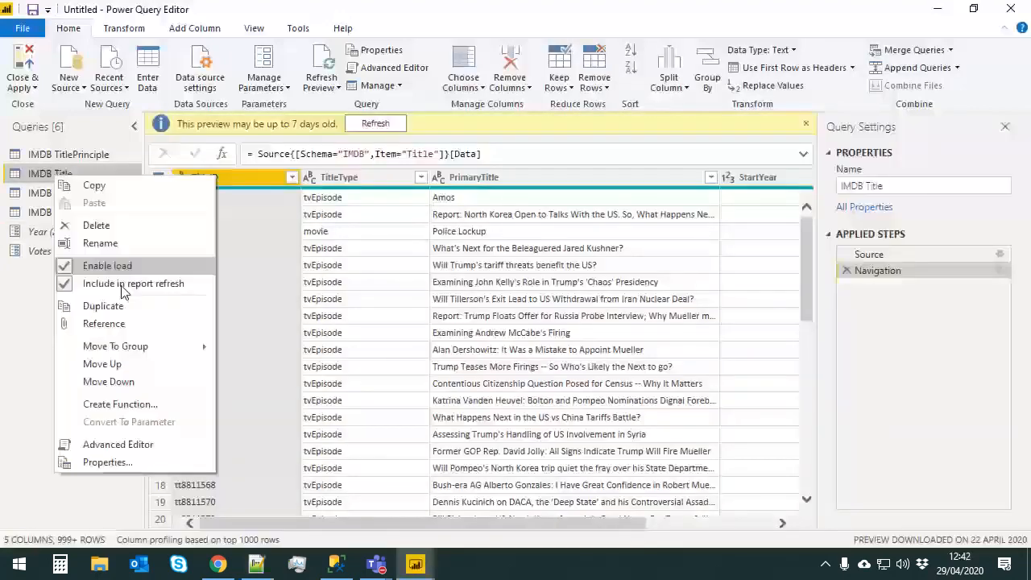
{"action": "left_click", "coordinate": [148, 305]}
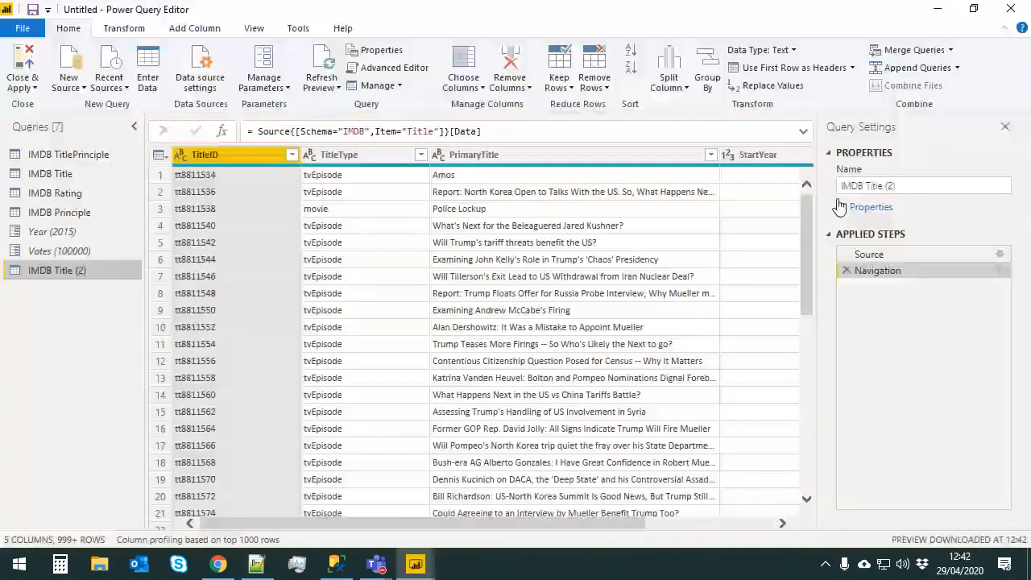
Filter the TitleType column of the duplicated title query to keep only movie rows
{"action": "left_click", "coordinate": [423, 157]}
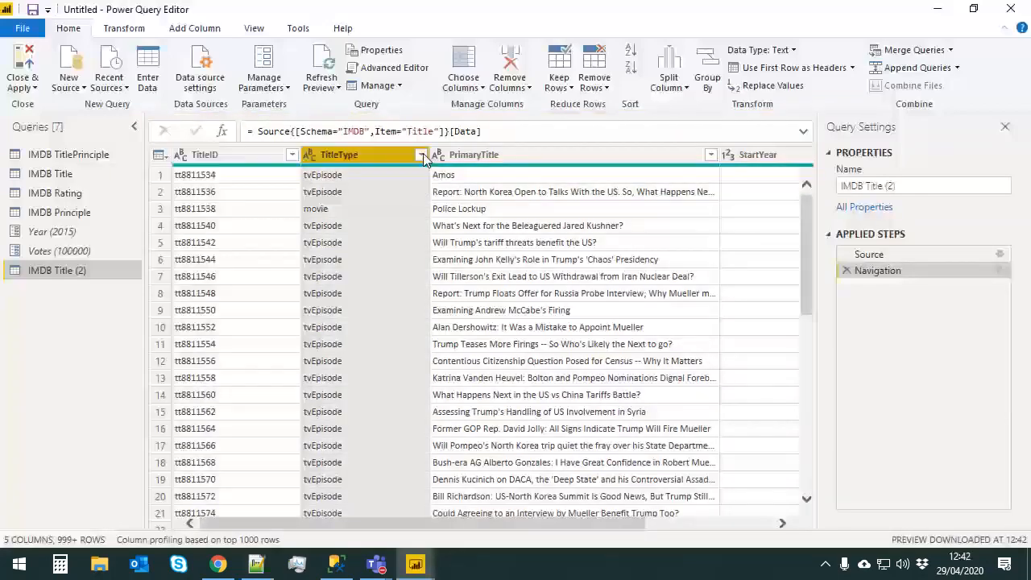
{"action": "left_click", "coordinate": [421, 155]}
{"action": "left_click", "coordinate": [197, 324]}
{"action": "left_click", "coordinate": [201, 340]}
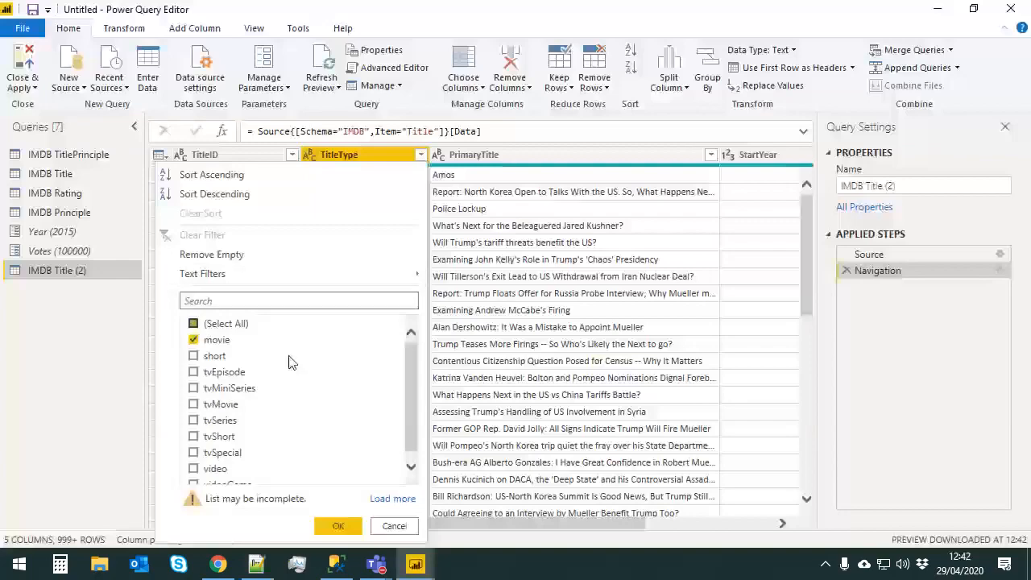
{"action": "left_click", "coordinate": [338, 527]}
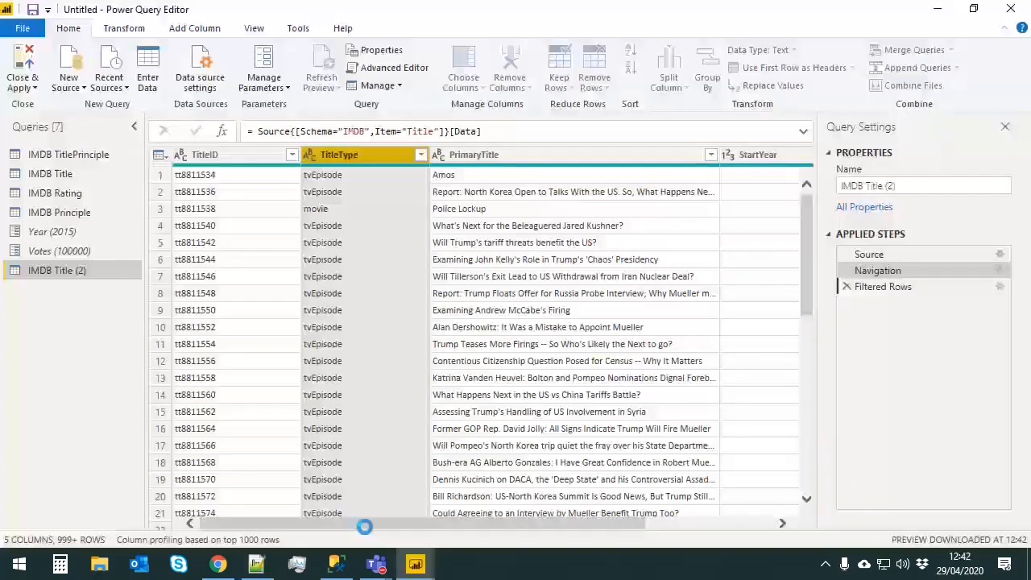
Filter the StartYear column to keep rows greater than or equal to the Year parameter
{"action": "left_click_drag", "start_coordinate": [473, 530], "coordinate": [595, 530]}
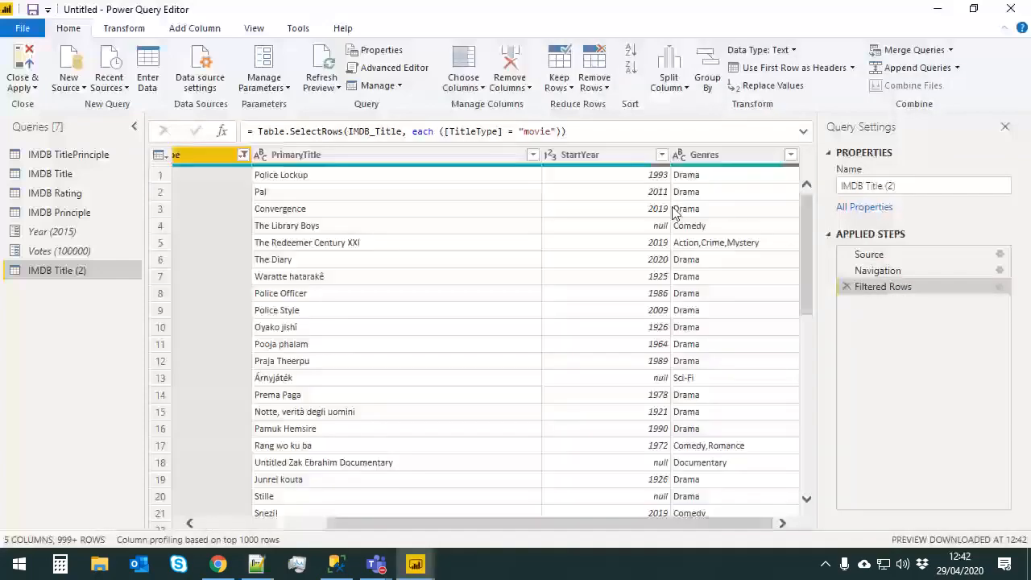
{"action": "left_click", "coordinate": [666, 156]}
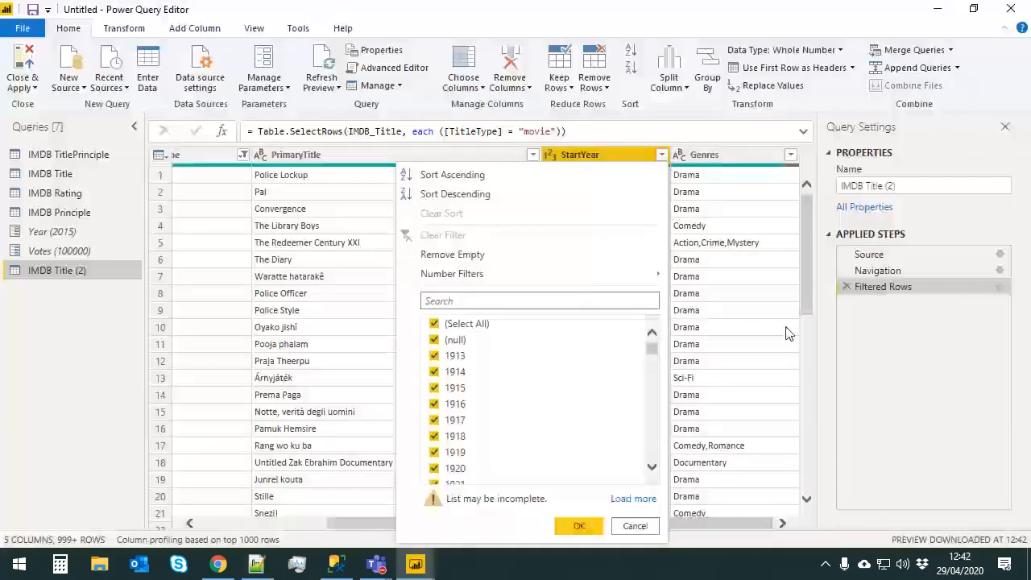
{"action": "left_click", "coordinate": [644, 274]}
{"action": "left_click", "coordinate": [716, 279]}
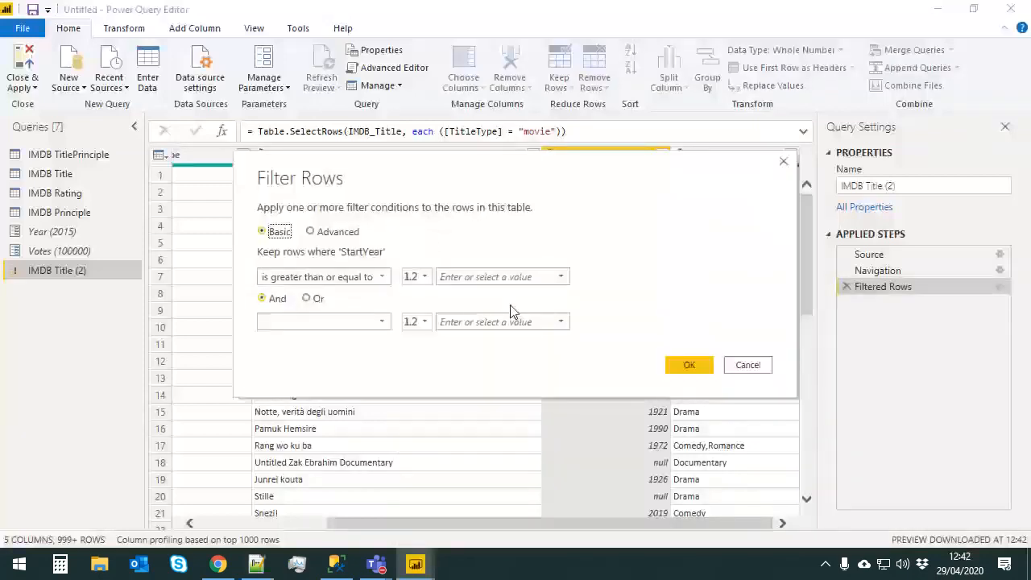
{"action": "left_click", "coordinate": [425, 276]}
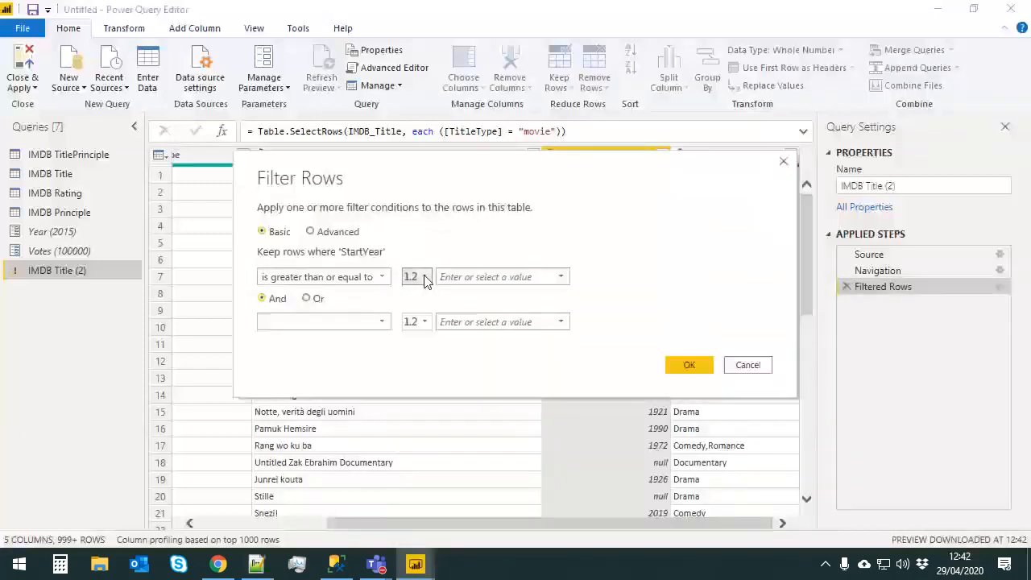
{"action": "left_click", "coordinate": [424, 278]}
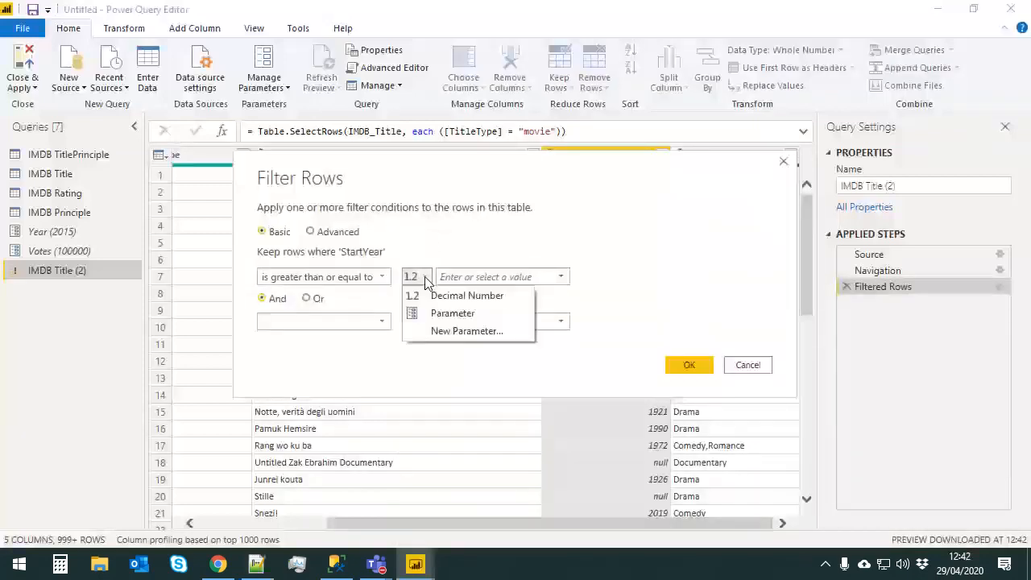
{"action": "left_click", "coordinate": [455, 314]}
{"action": "left_click", "coordinate": [528, 276]}
{"action": "left_click", "coordinate": [528, 277]}
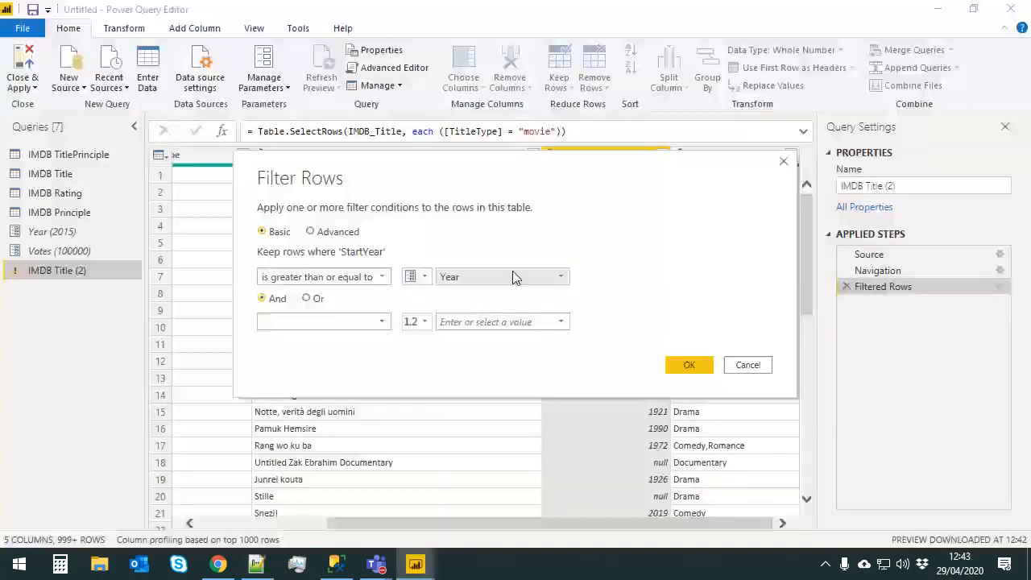
{"action": "left_click", "coordinate": [689, 367]}
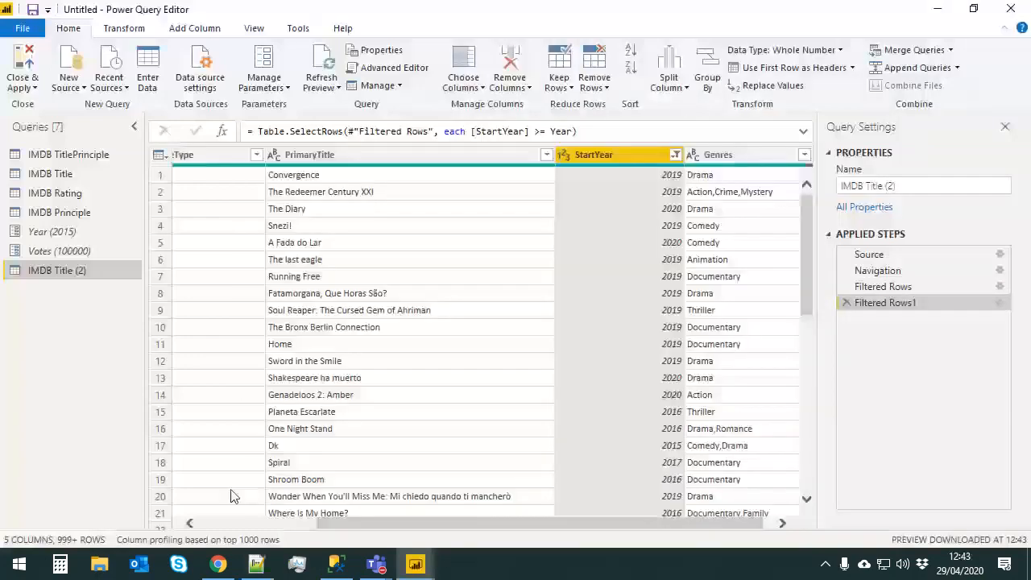
Remove all columns except TitleID from the duplicated title query
{"action": "left_click_drag", "start_coordinate": [631, 528], "coordinate": [405, 526]}
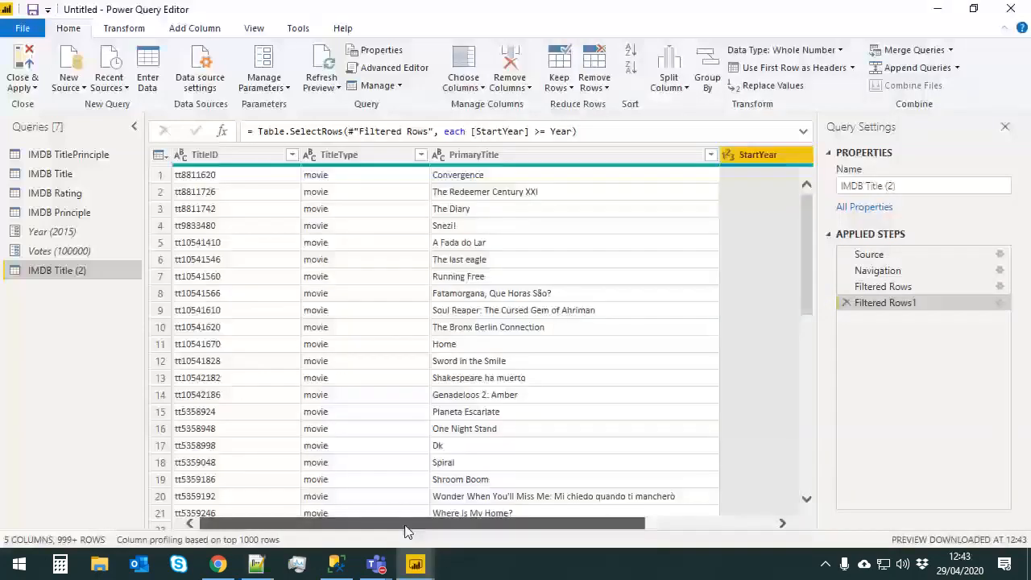
{"action": "left_click_drag", "start_coordinate": [331, 524], "coordinate": [455, 528]}
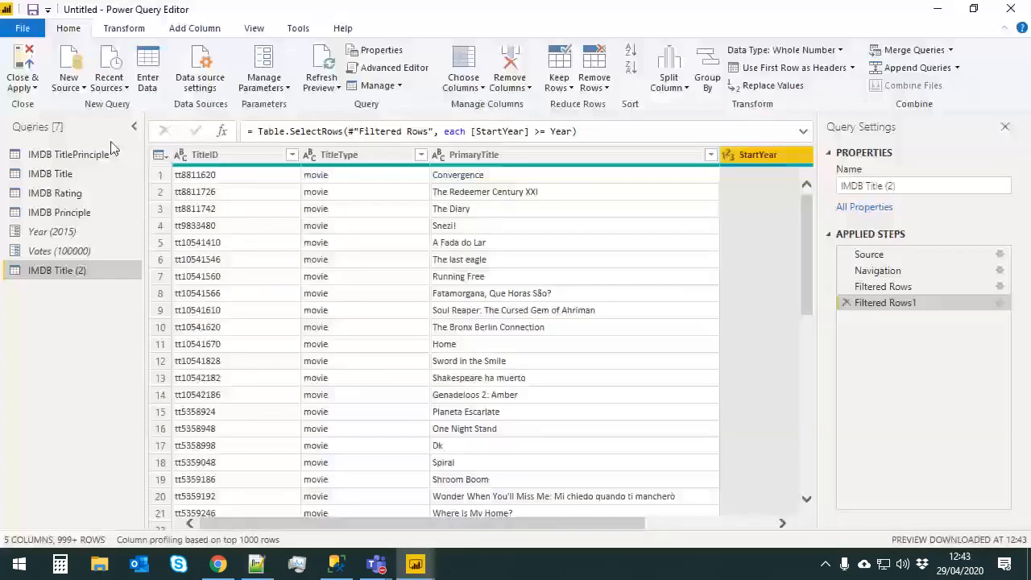
{"action": "right_click", "coordinate": [212, 161]}
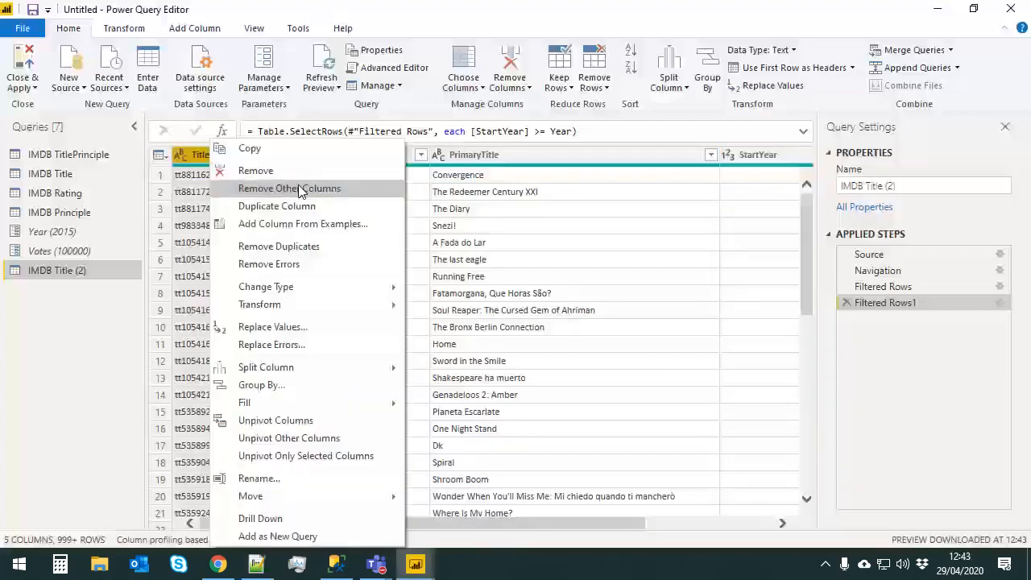
{"action": "left_click", "coordinate": [300, 190]}
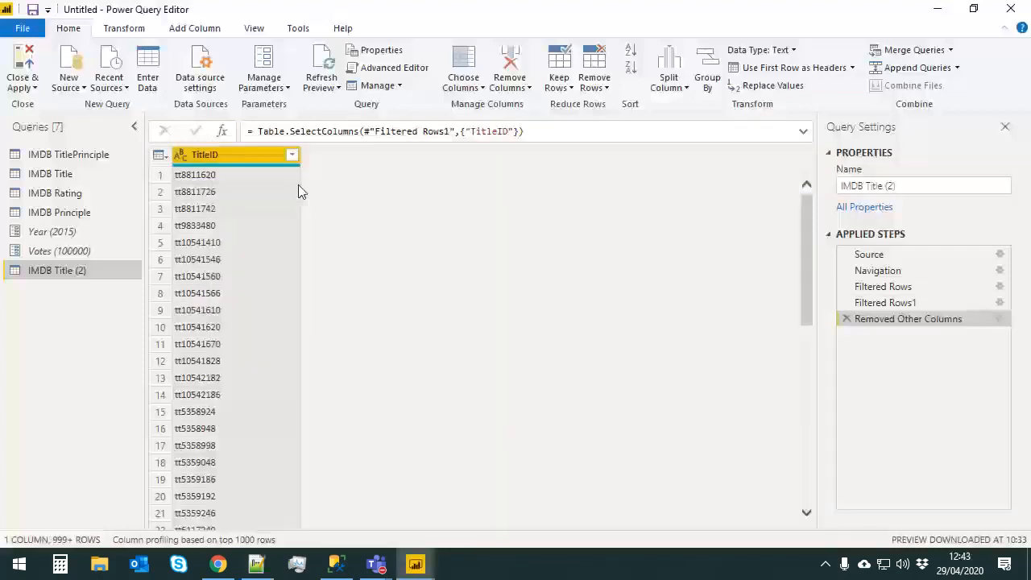
Rename the duplicated IMDB Title (2) query as Title Filter
{"action": "double_click", "coordinate": [67, 274]}
{"action": "type", "text": "Title Filter"}
{"action": "key", "text": "Return"}
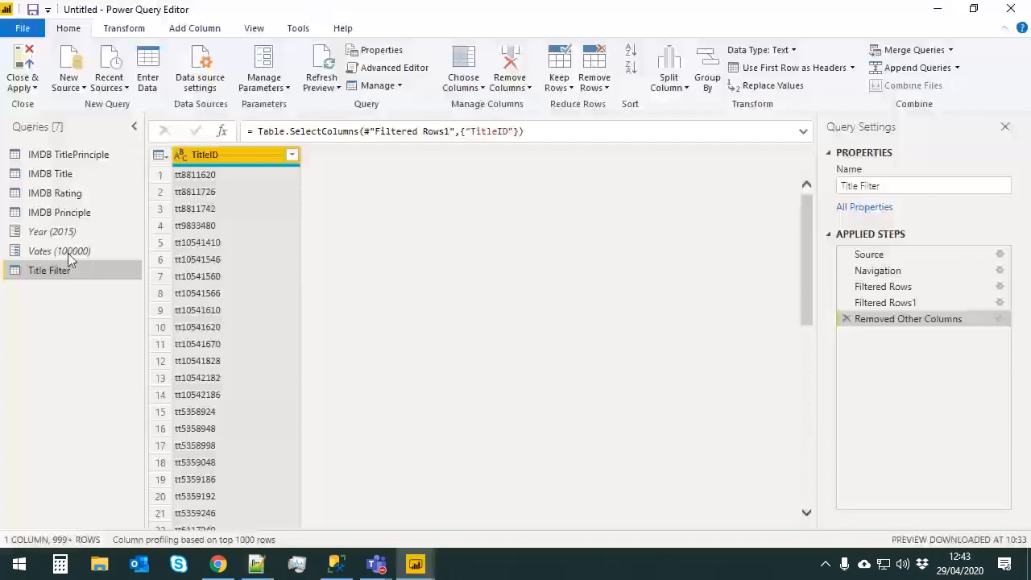
Duplicate the IMDB Rating query and rename the copy as Rating Filter
{"action": "right_click", "coordinate": [58, 192]}
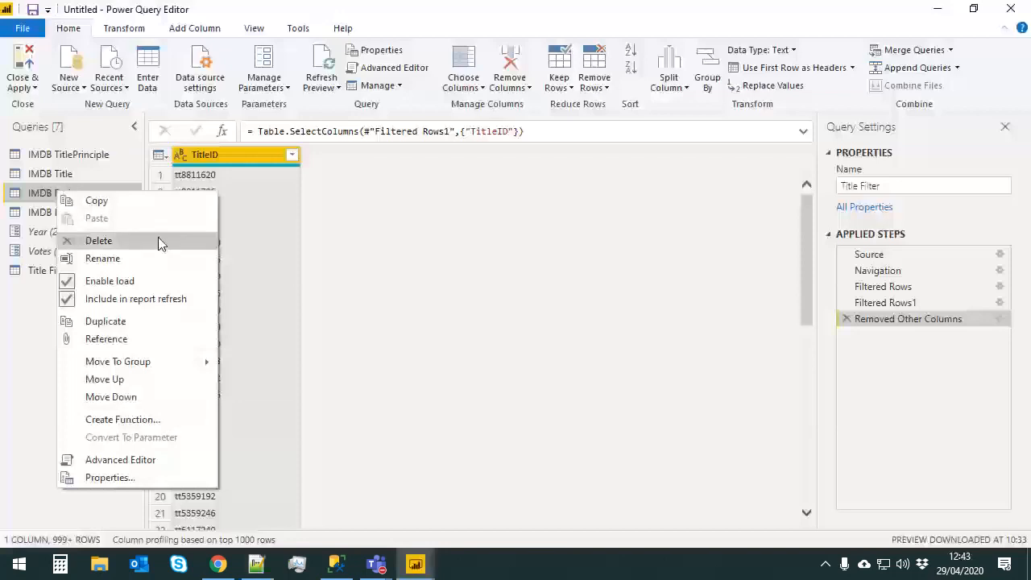
{"action": "left_click", "coordinate": [163, 322]}
{"action": "double_click", "coordinate": [54, 285]}
{"action": "type", "text": "Ra"}
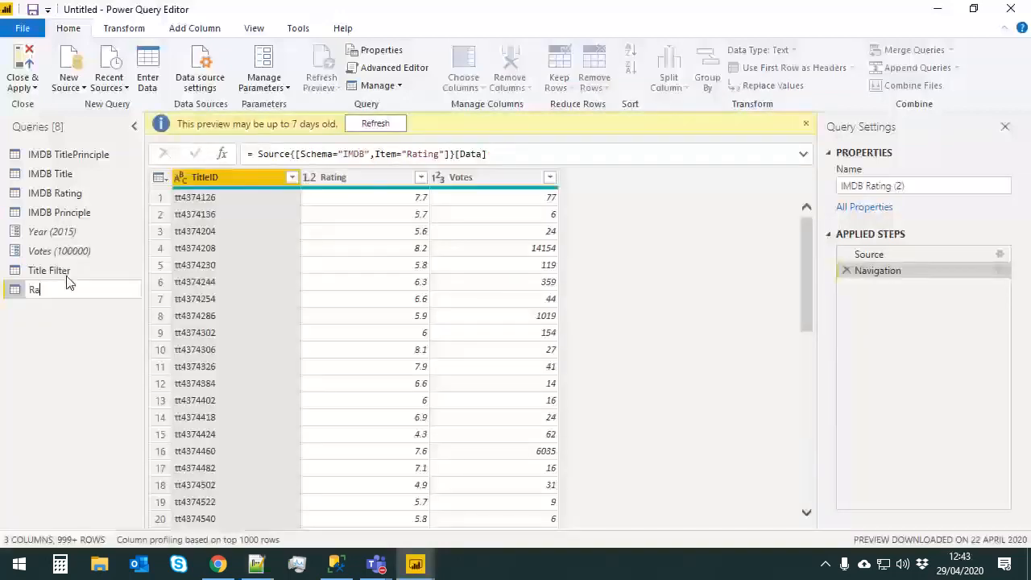
{"action": "type", "text": "ting Filter"}
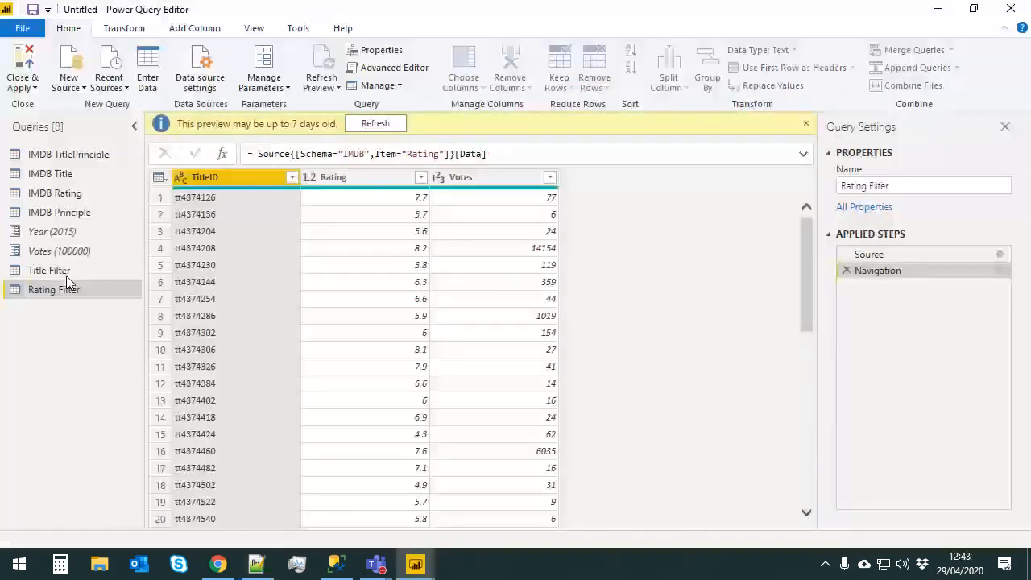
{"action": "key", "text": "Return"}
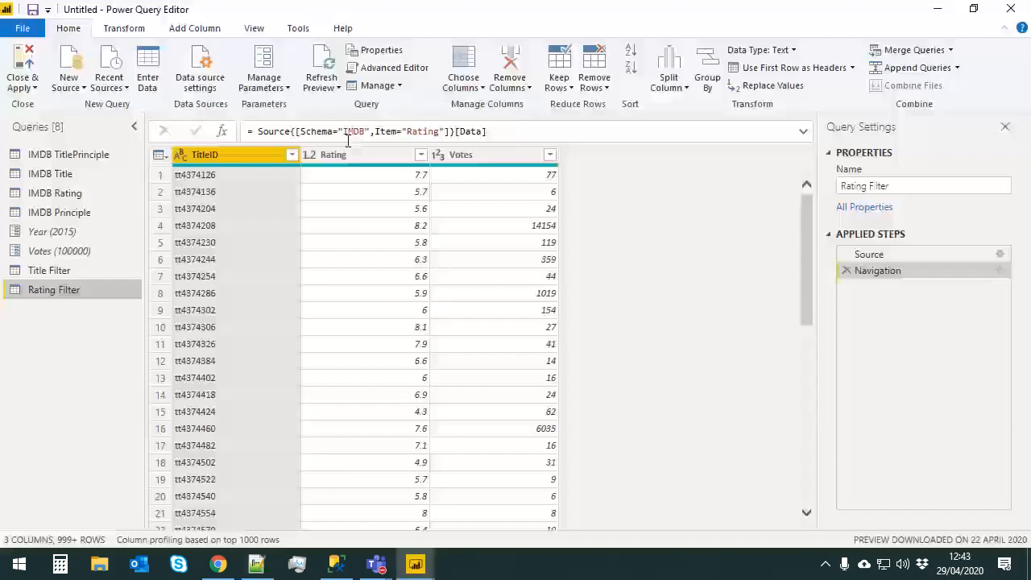
Filter the Votes column of Rating Filter to keep rows greater than or equal to the Votes parameter
{"action": "left_click", "coordinate": [550, 154]}
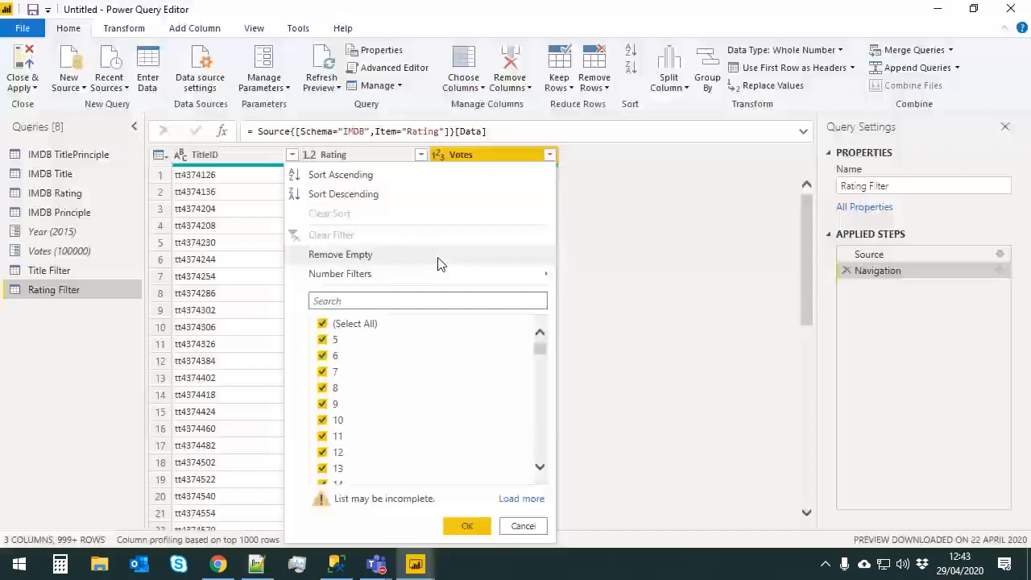
{"action": "mouse_move", "coordinate": [453, 278]}
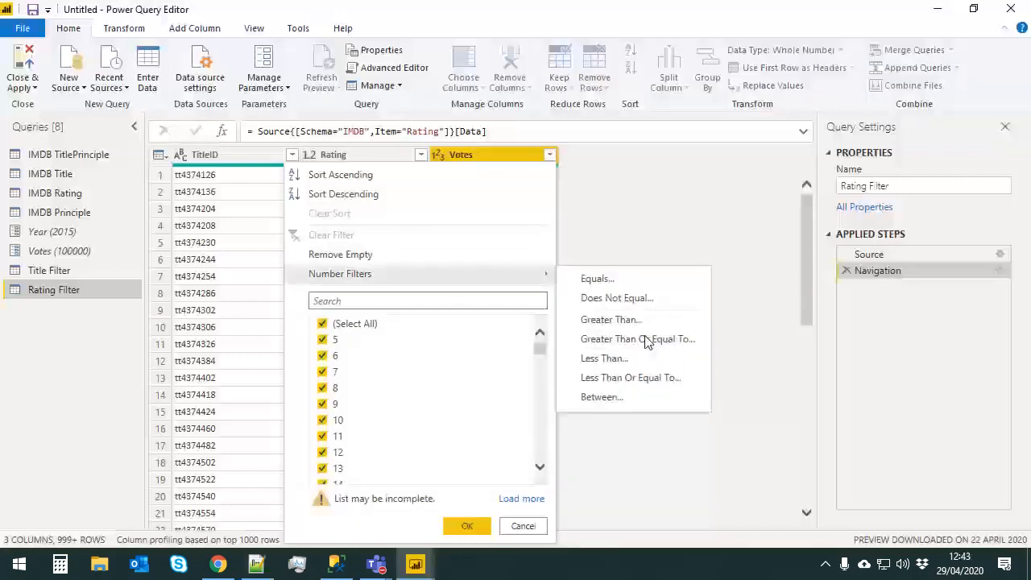
{"action": "left_click", "coordinate": [645, 339]}
{"action": "left_click", "coordinate": [423, 275]}
{"action": "left_click", "coordinate": [451, 313]}
{"action": "left_click", "coordinate": [484, 277]}
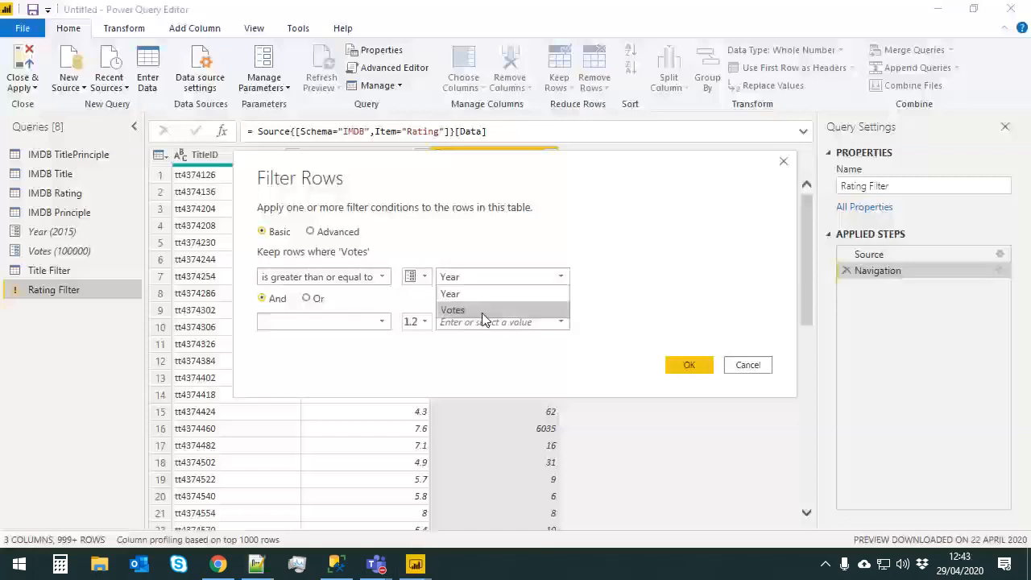
{"action": "left_click", "coordinate": [484, 311]}
{"action": "left_click", "coordinate": [698, 364]}
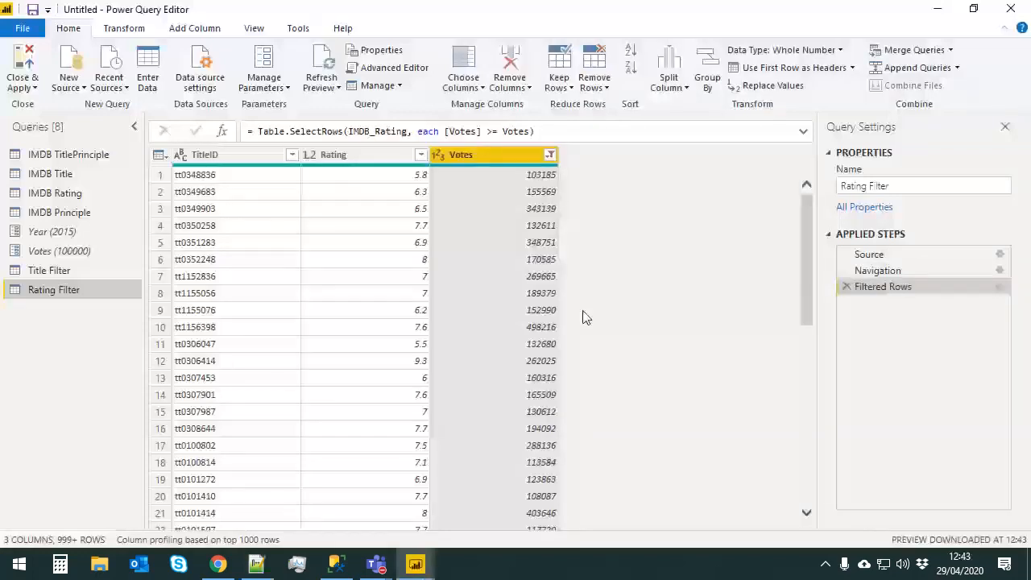
Compare the contents of the Title Filter and Rating Filter queries
{"action": "left_click", "coordinate": [53, 270]}
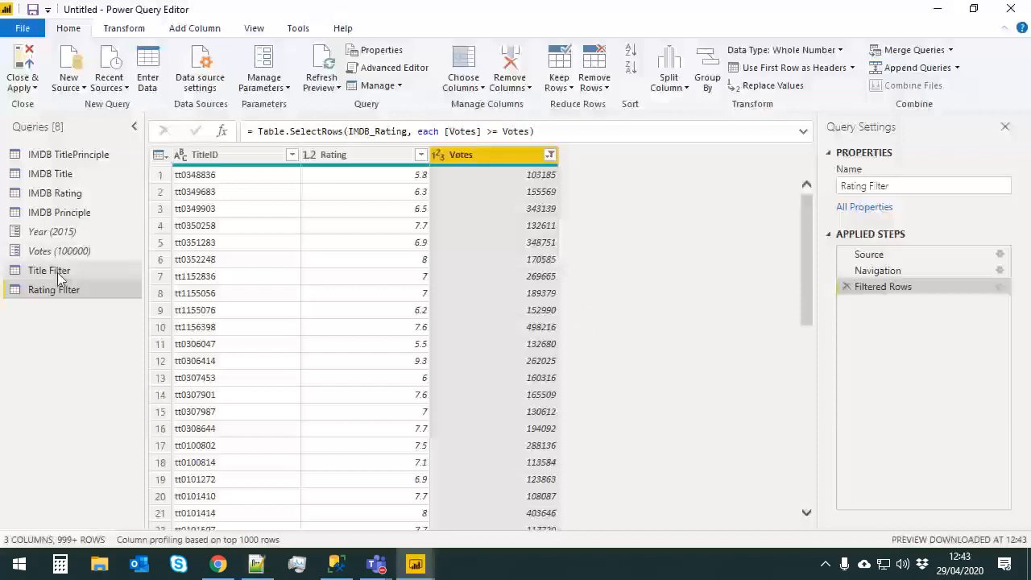
{"action": "left_click", "coordinate": [60, 292]}
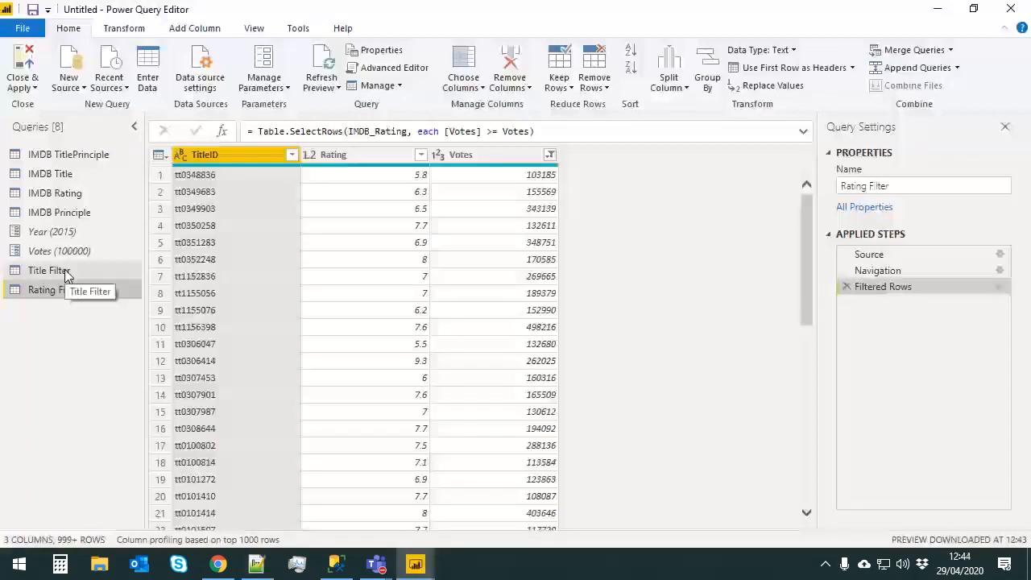
{"action": "left_click", "coordinate": [66, 271]}
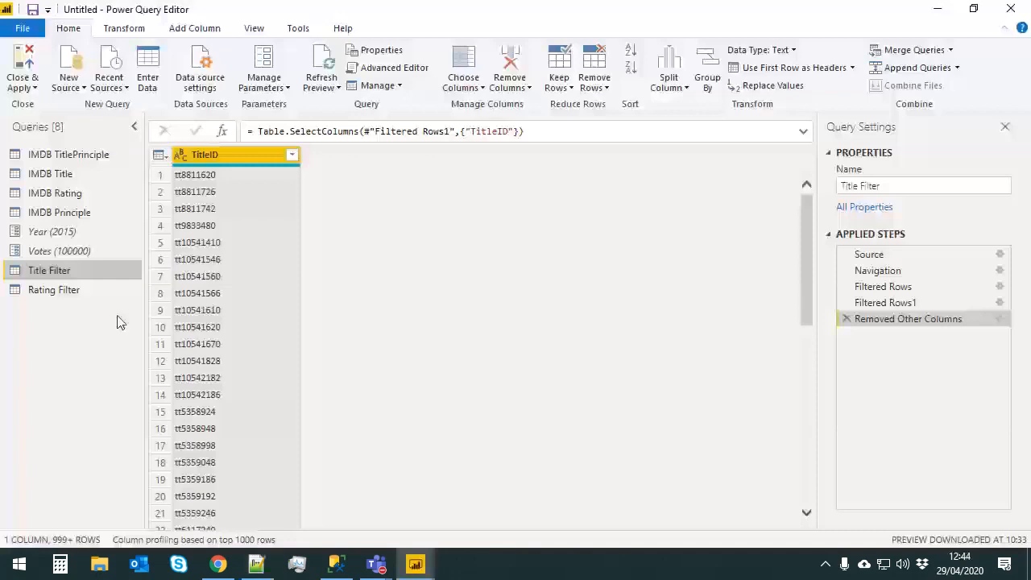
{"action": "left_click", "coordinate": [58, 289]}
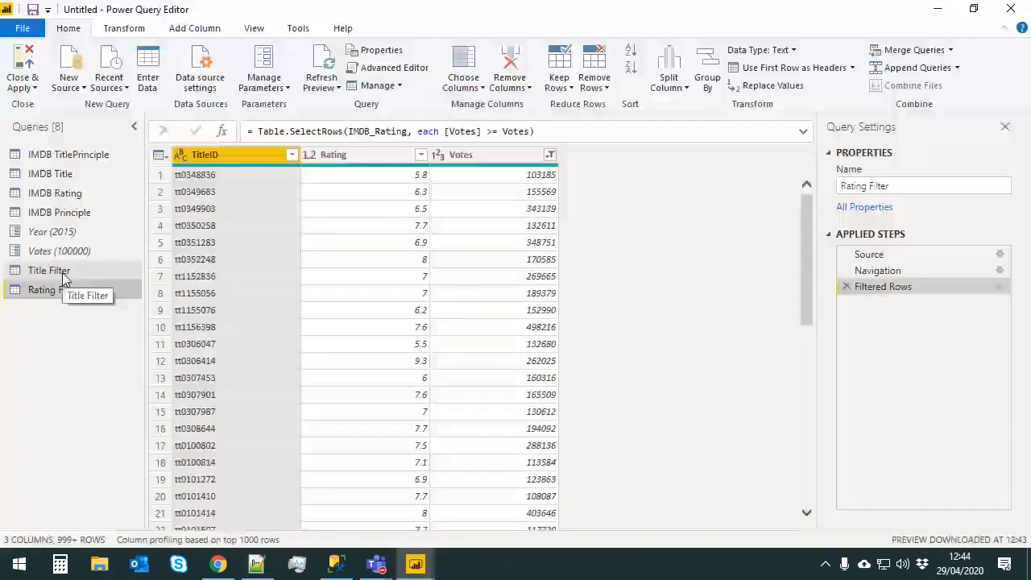
Start merging the Title Filter query with Rating Filter as the second table
{"action": "left_click", "coordinate": [63, 276]}
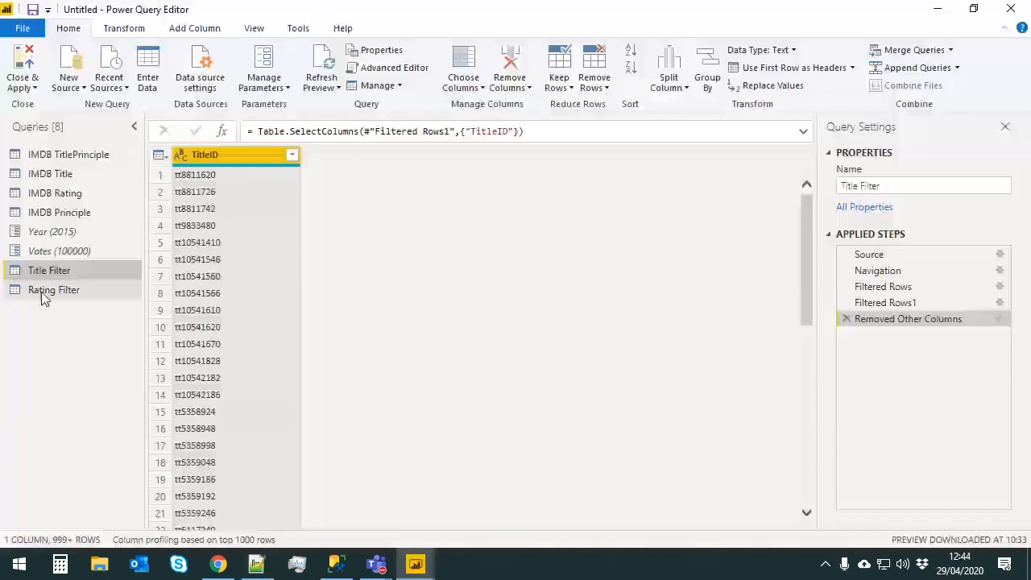
{"action": "left_click", "coordinate": [952, 51]}
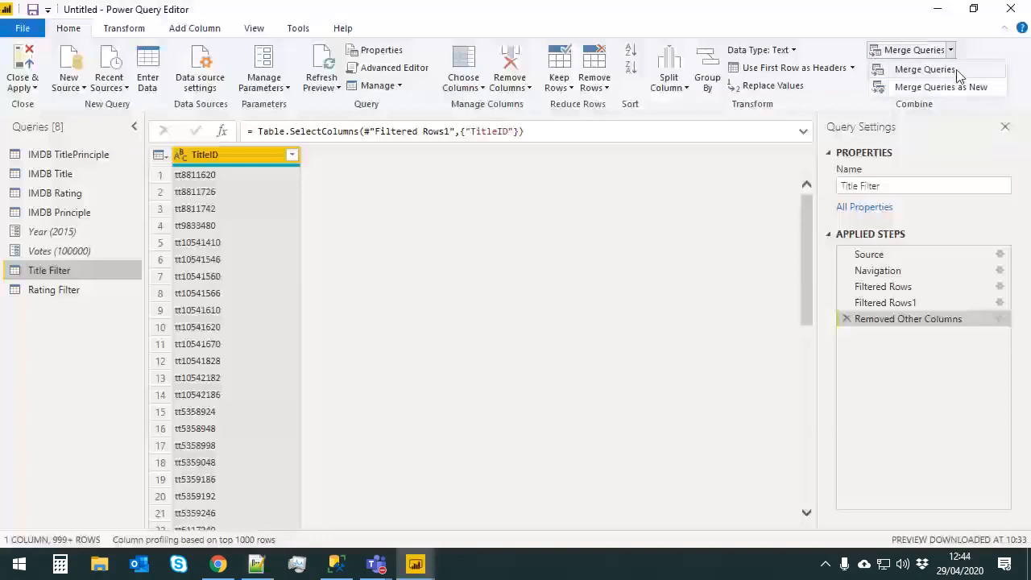
{"action": "left_click", "coordinate": [926, 70]}
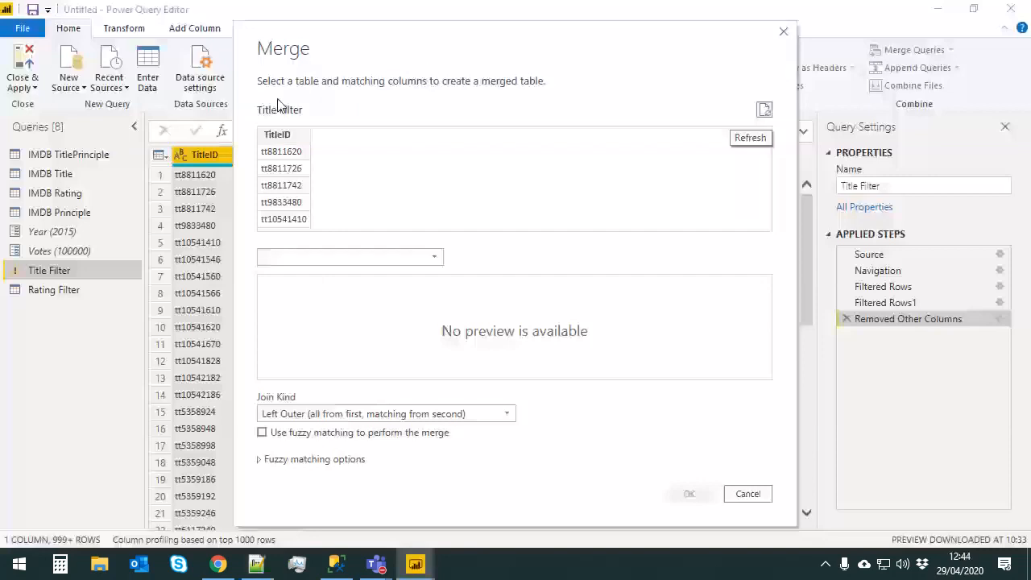
{"action": "left_click", "coordinate": [375, 258]}
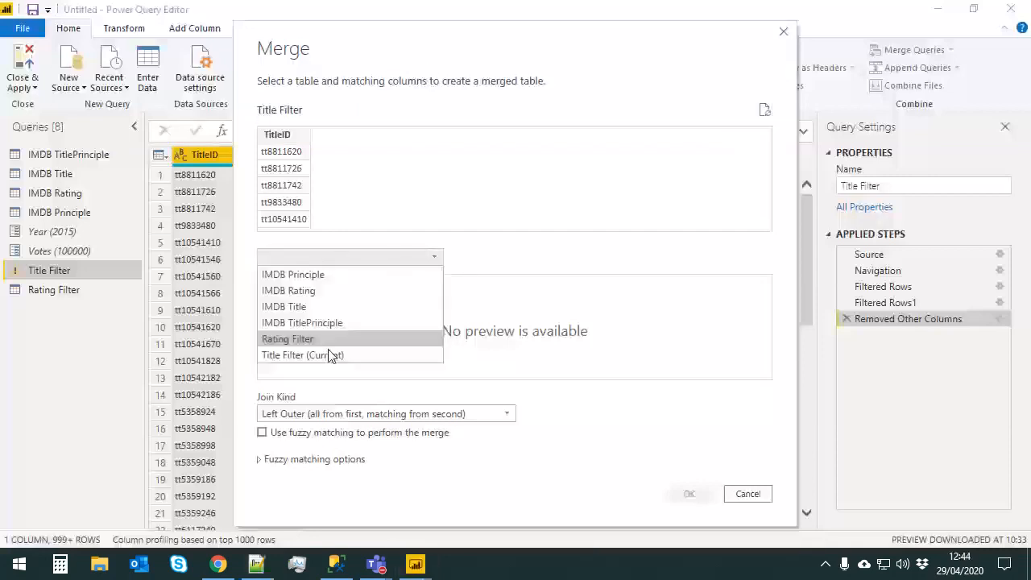
{"action": "left_click", "coordinate": [326, 339]}
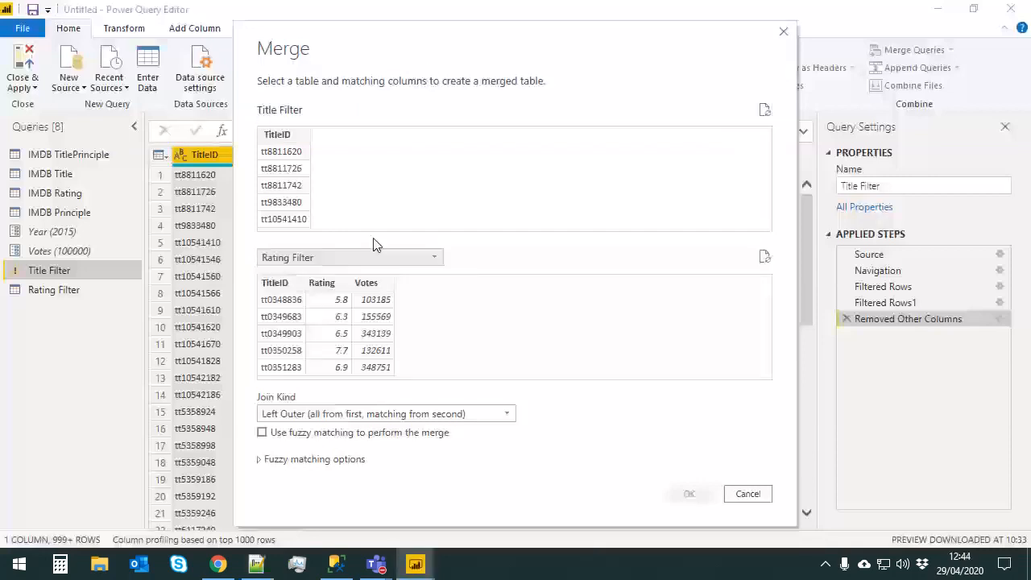
Merge Title Filter with Rating Filter on TitleID using the Inner (only matching rows) join kind
{"action": "left_click", "coordinate": [282, 285]}
{"action": "left_click", "coordinate": [286, 136]}
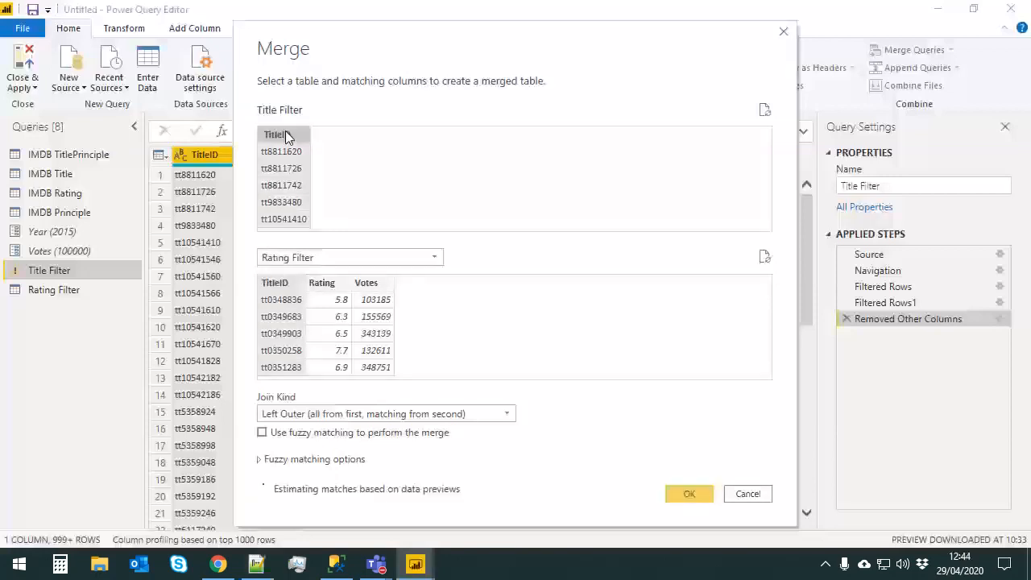
{"action": "left_click", "coordinate": [335, 413]}
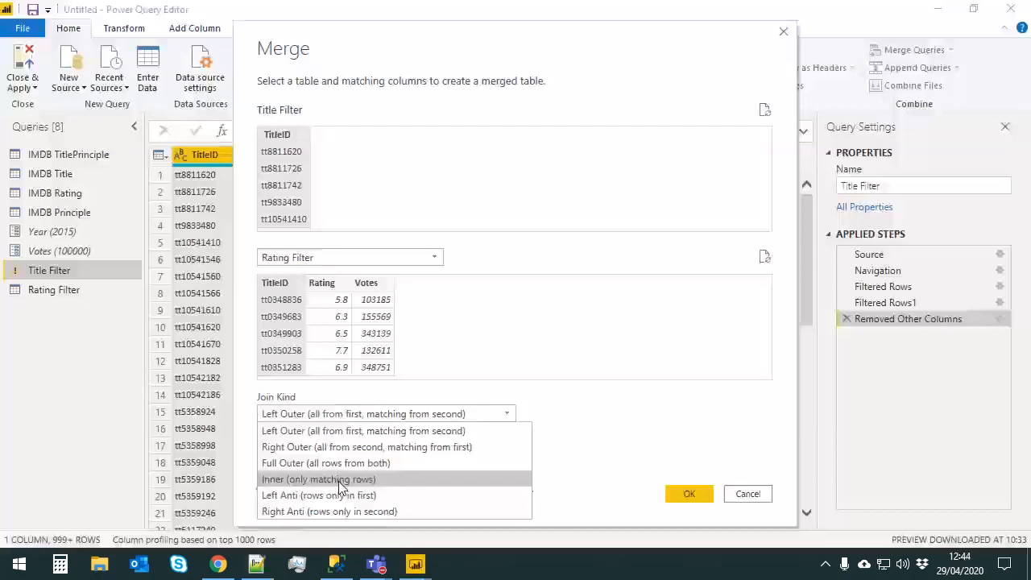
{"action": "left_click", "coordinate": [340, 486]}
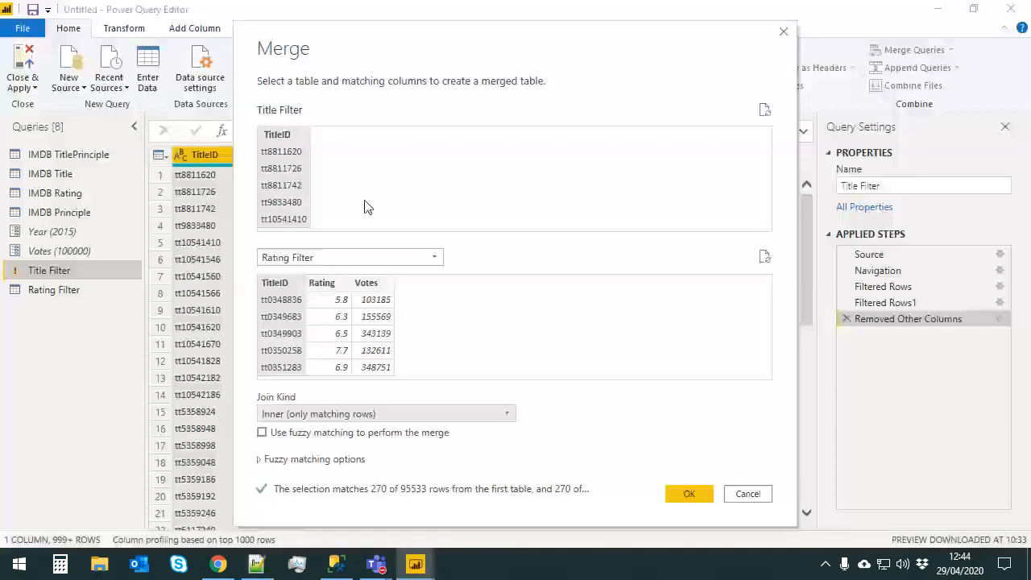
{"action": "left_click", "coordinate": [692, 494]}
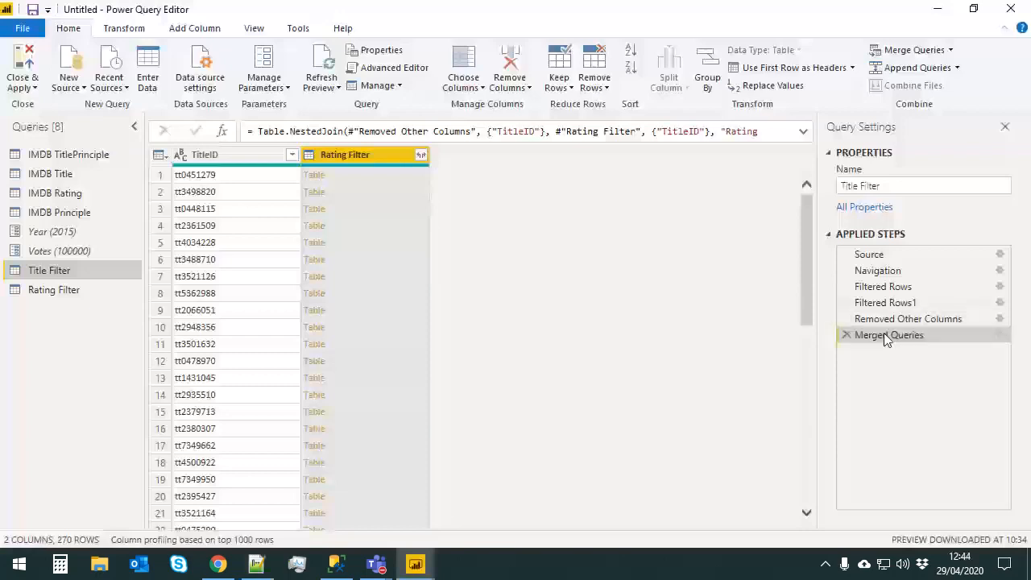
Check whether a native query is available for the Removed Other Columns and Merged Queries steps
{"action": "right_click", "coordinate": [887, 322]}
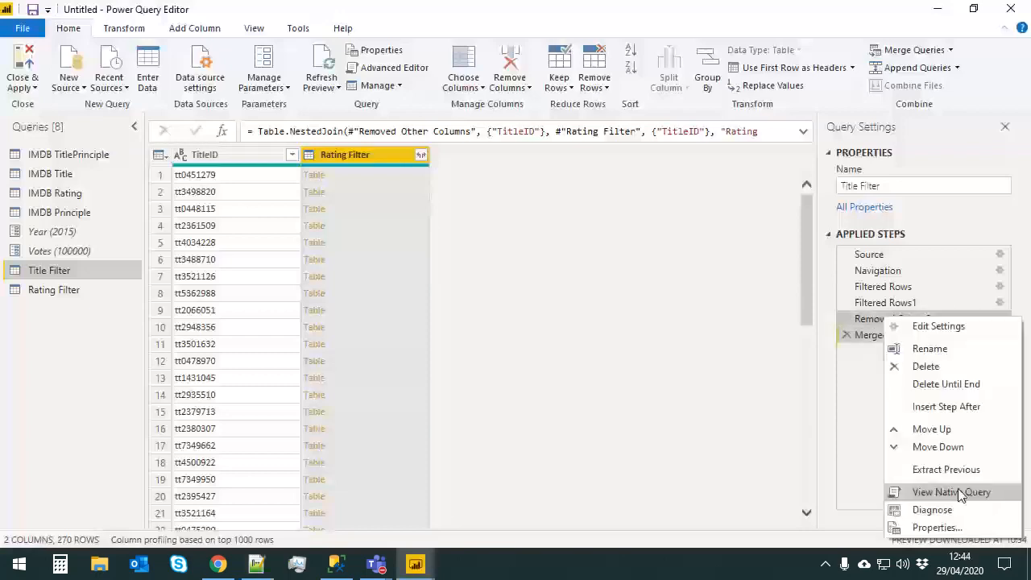
{"action": "left_click", "coordinate": [872, 359]}
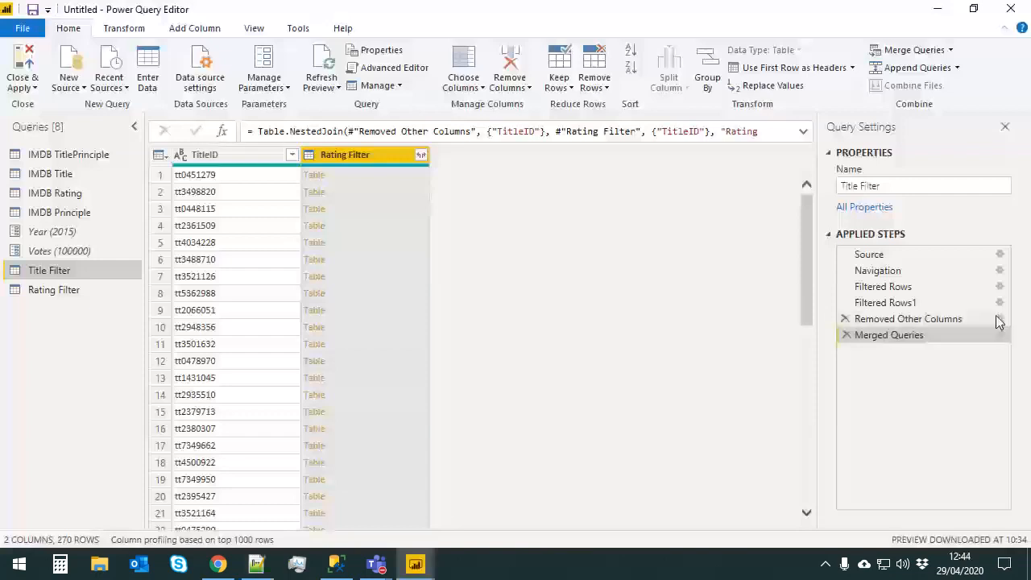
{"action": "right_click", "coordinate": [896, 337]}
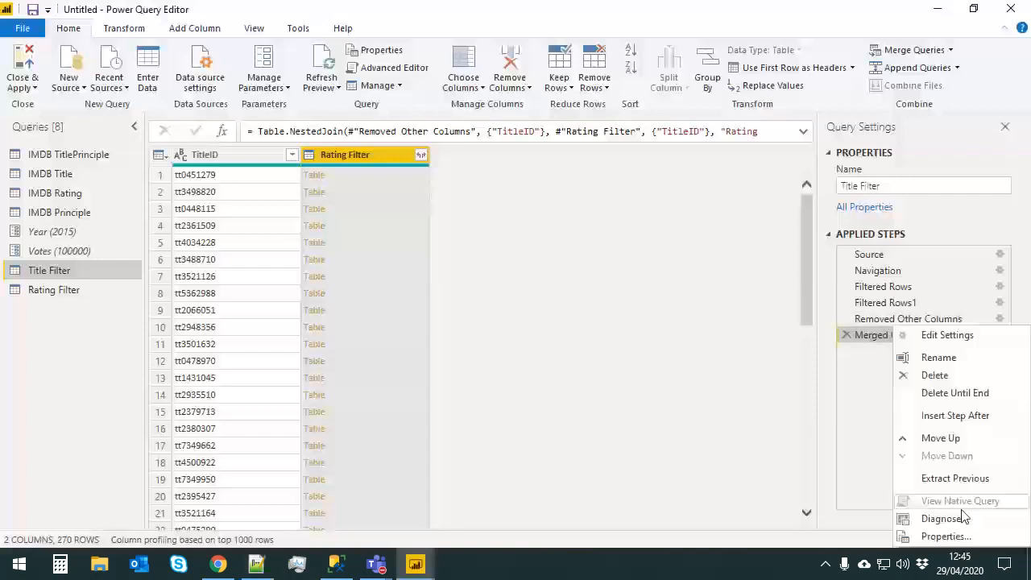
{"action": "left_click", "coordinate": [543, 302]}
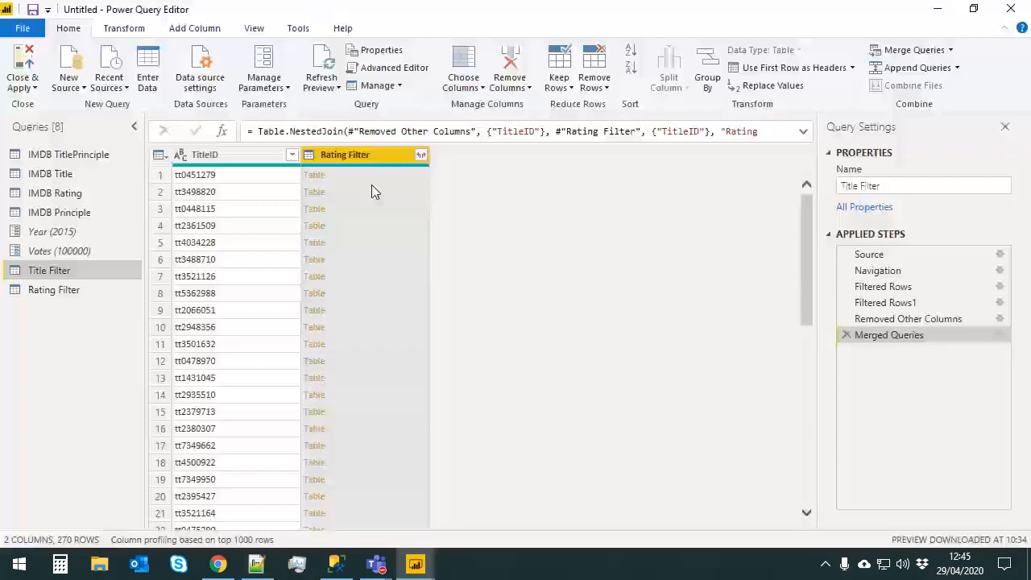
Expand all columns of the merged Rating Filter table, then remove the expanded columns so only TitleID is left
{"action": "left_click", "coordinate": [421, 156]}
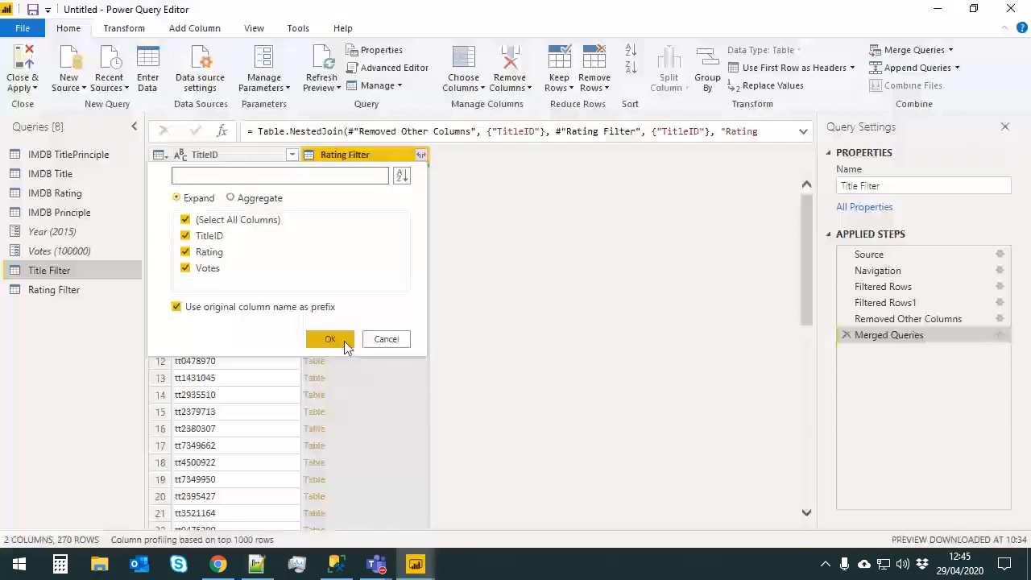
{"action": "left_click", "coordinate": [344, 341]}
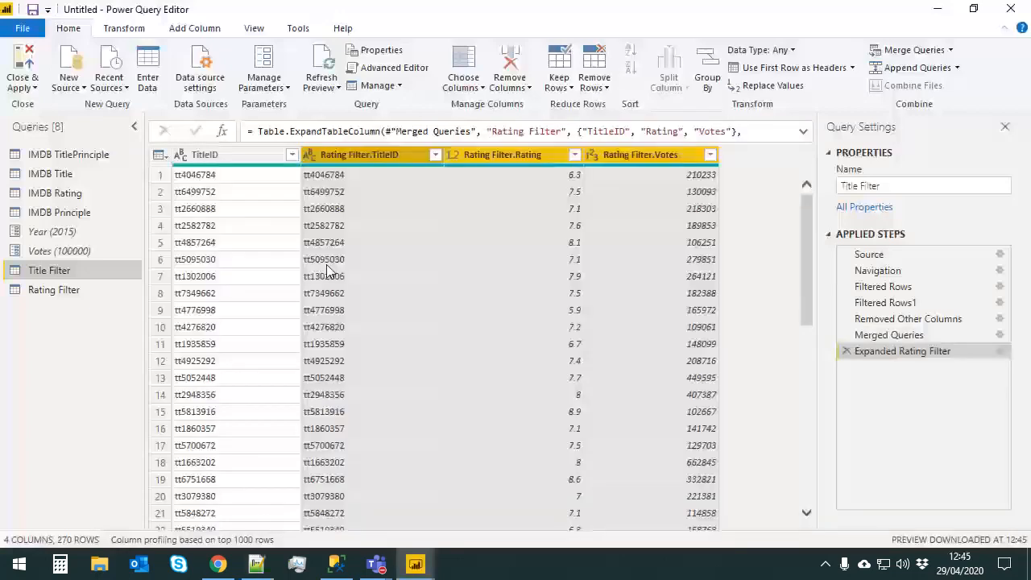
{"action": "right_click", "coordinate": [659, 154]}
{"action": "left_click", "coordinate": [727, 184]}
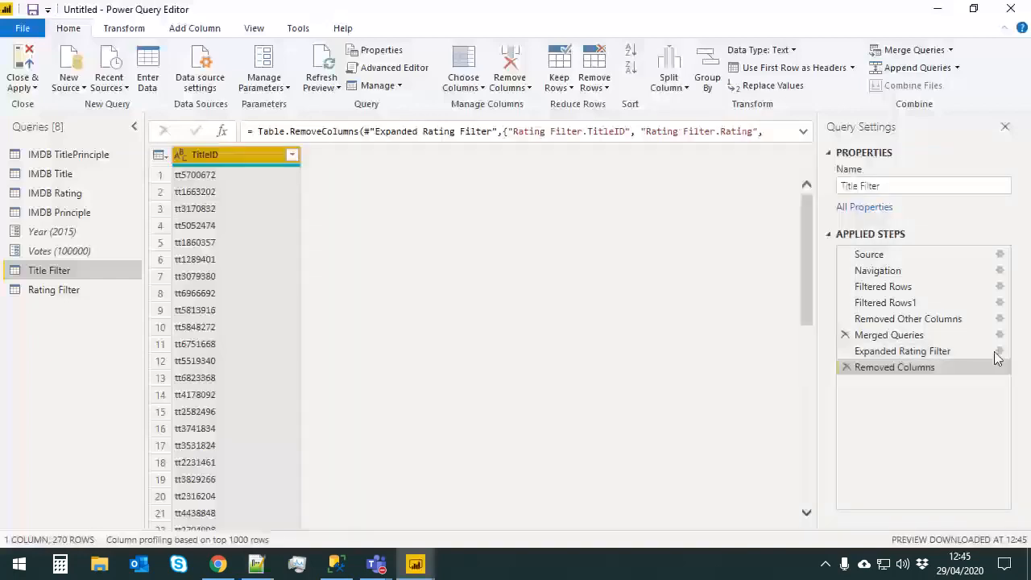
View the native query of the Removed Columns step and examine its movie, StartYear, inner join and Votes conditions
{"action": "right_click", "coordinate": [886, 369]}
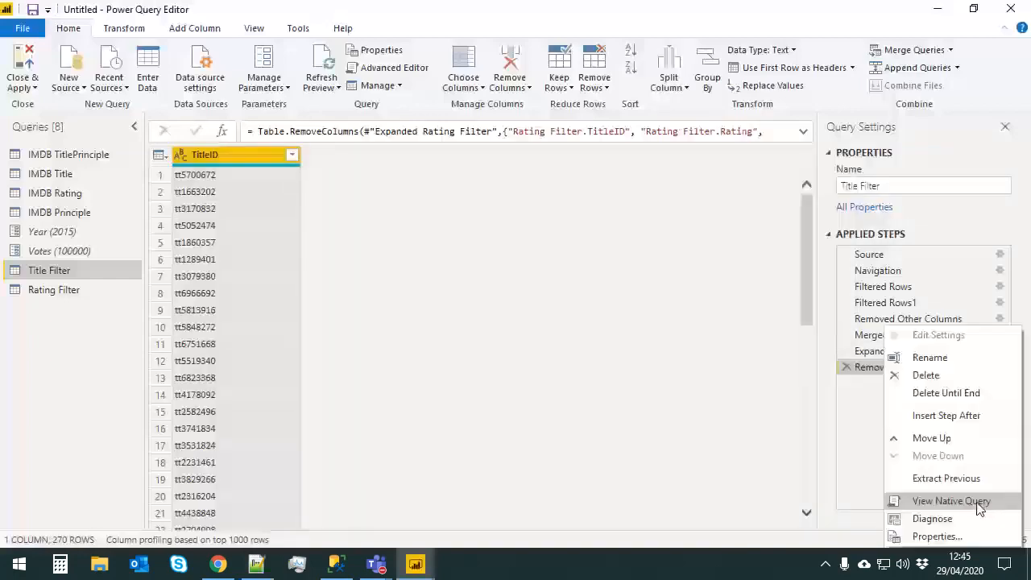
{"action": "left_click", "coordinate": [980, 508]}
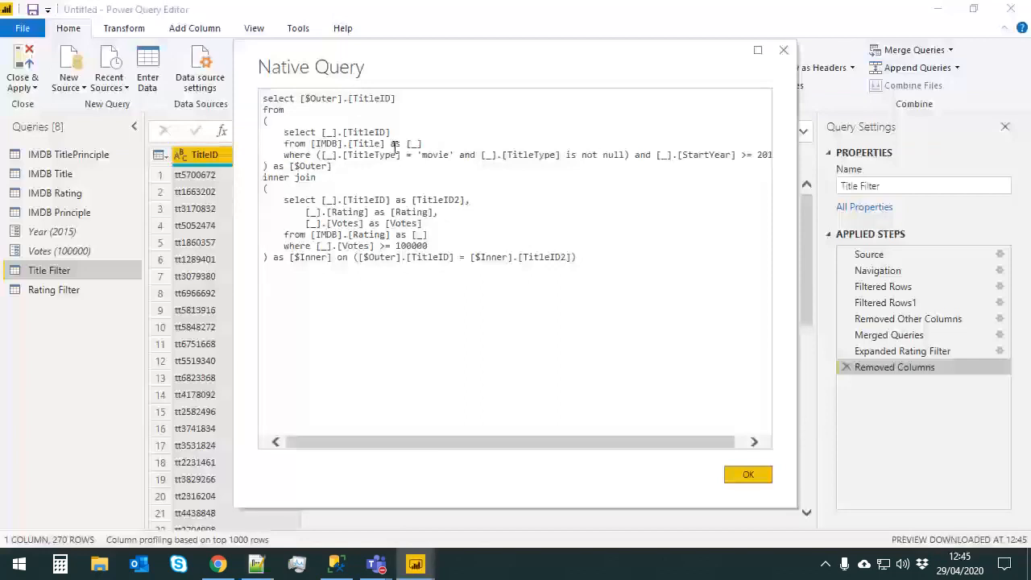
{"action": "double_click", "coordinate": [437, 155]}
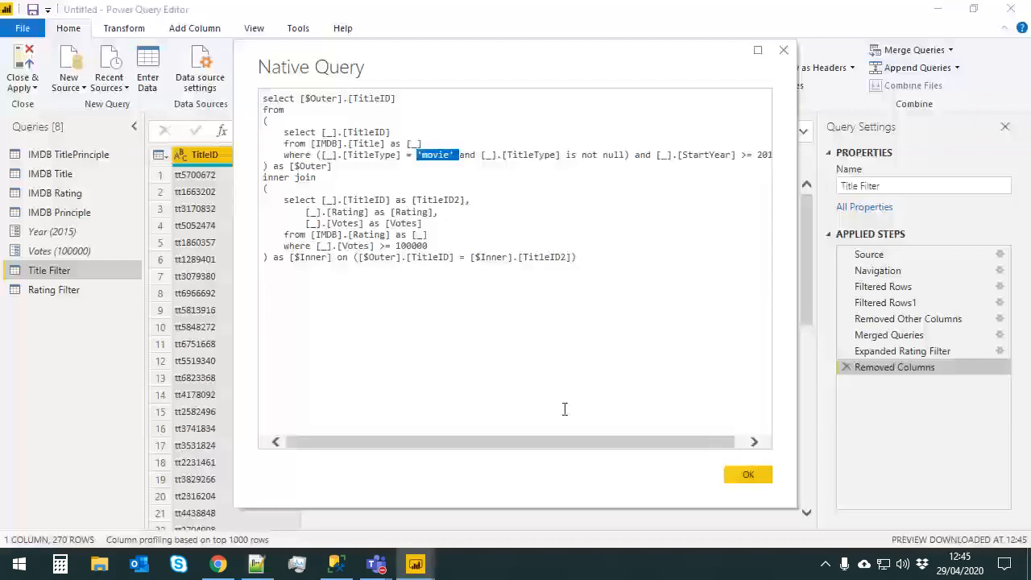
{"action": "left_click_drag", "start_coordinate": [672, 442], "coordinate": [681, 441]}
{"action": "double_click", "coordinate": [755, 154]}
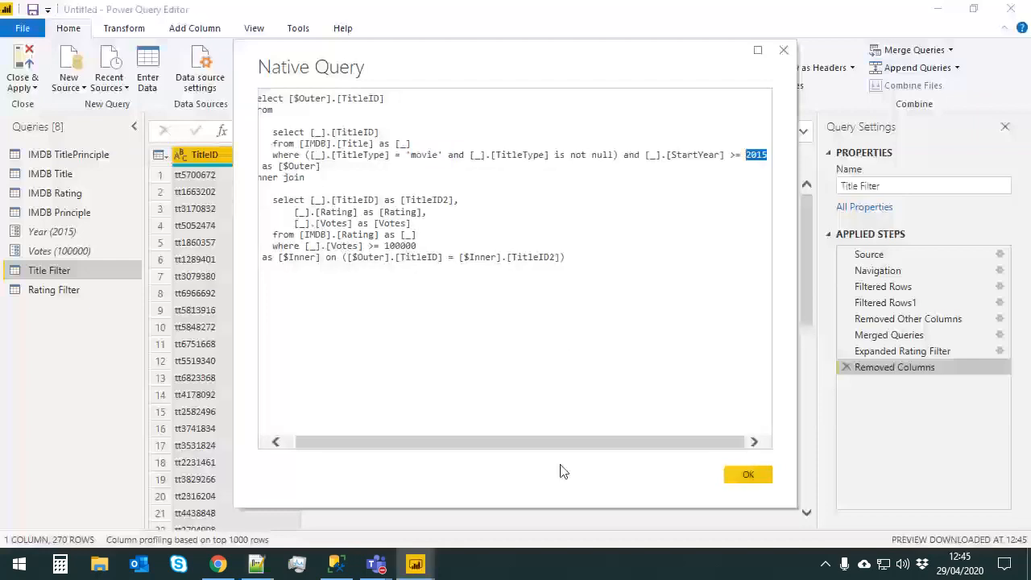
{"action": "left_click_drag", "start_coordinate": [393, 441], "coordinate": [382, 441]}
{"action": "left_click", "coordinate": [272, 177]}
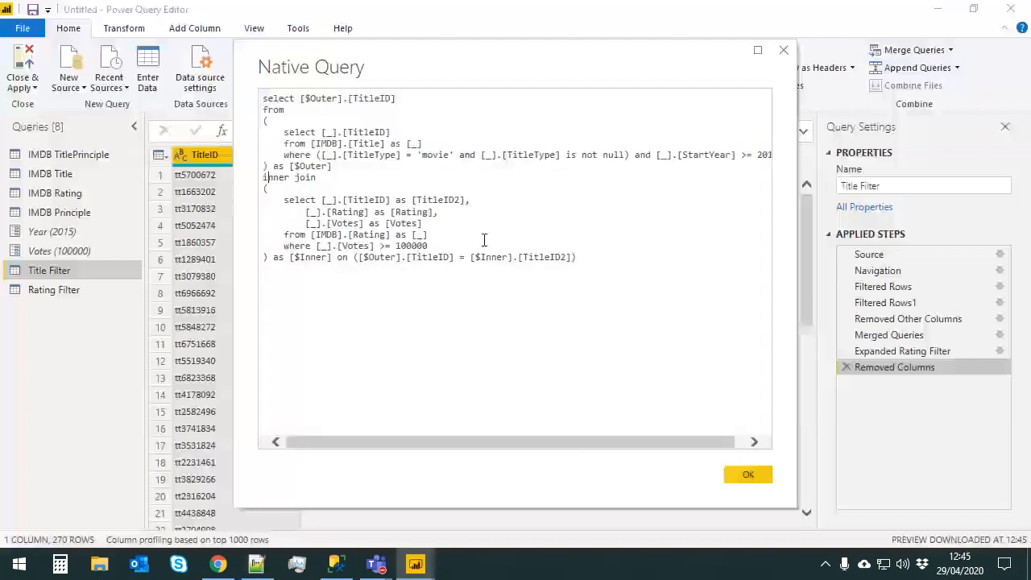
{"action": "left_click_drag", "start_coordinate": [438, 245], "coordinate": [274, 235]}
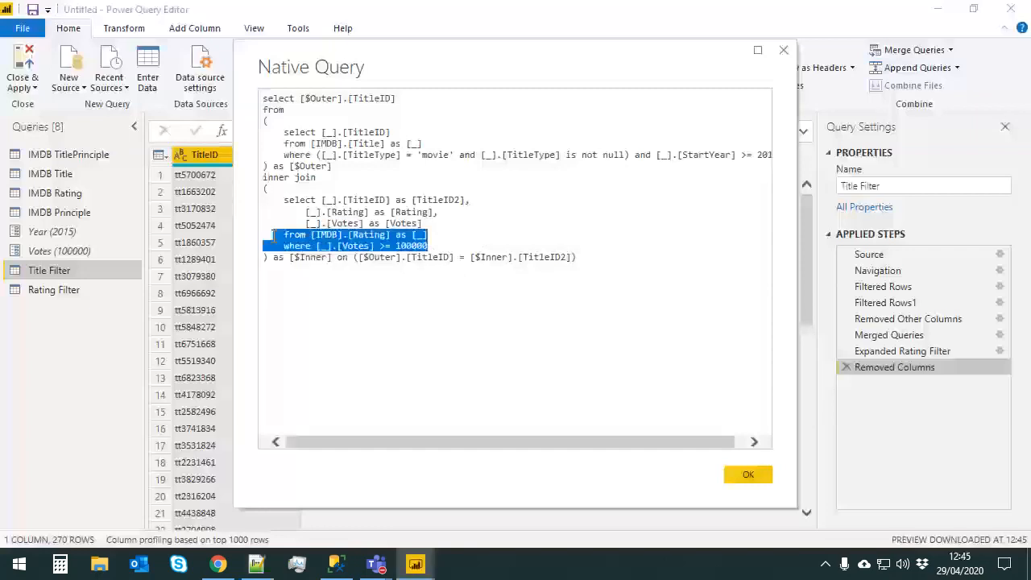
{"action": "left_click", "coordinate": [428, 246]}
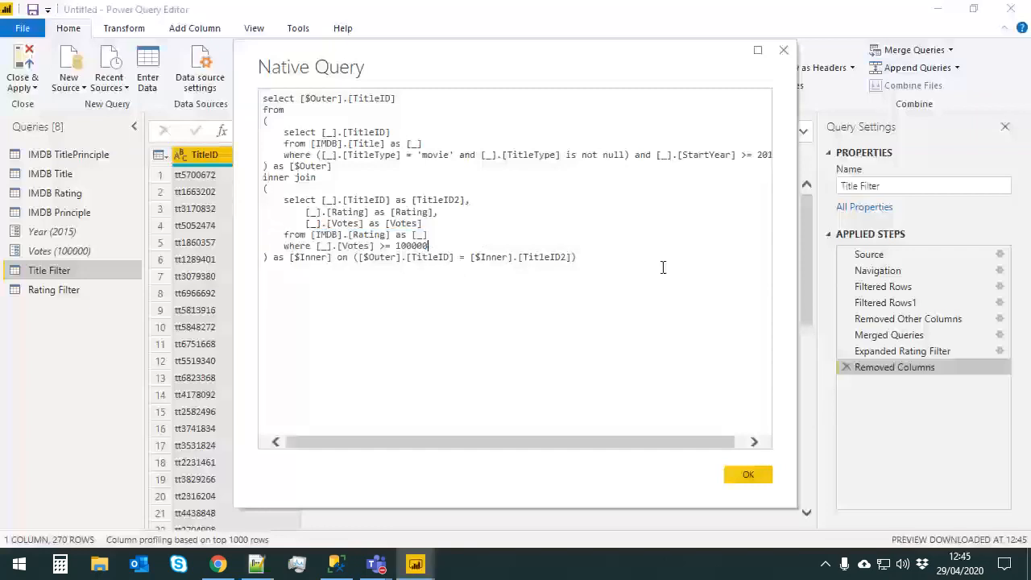
Copy the whole native query into a new query in SQL Server Management Studio and execute it with the actual execution plan
{"action": "left_click_drag", "start_coordinate": [577, 257], "coordinate": [228, 98]}
{"action": "left_click", "coordinate": [339, 565]}
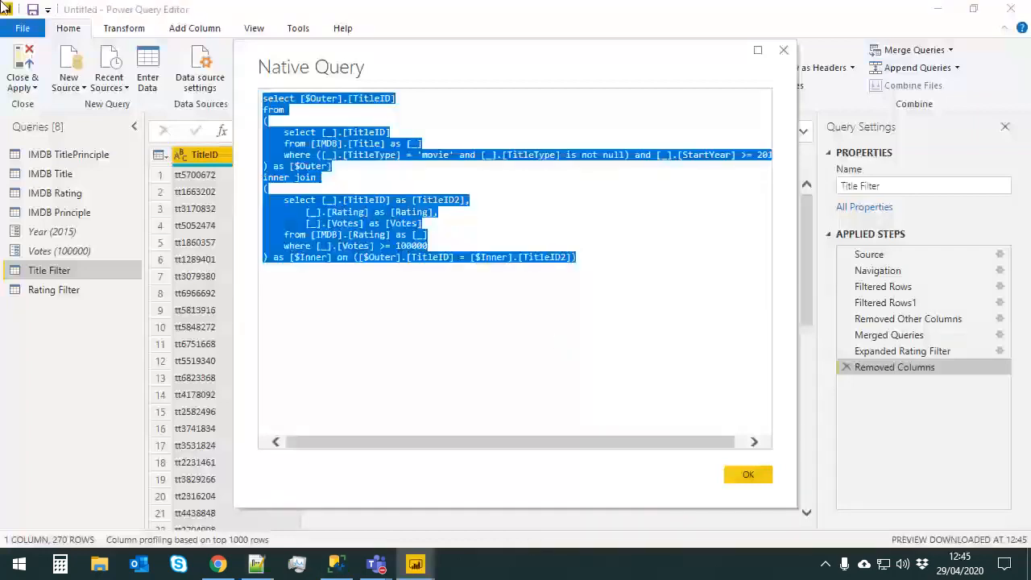
{"action": "left_click", "coordinate": [338, 566]}
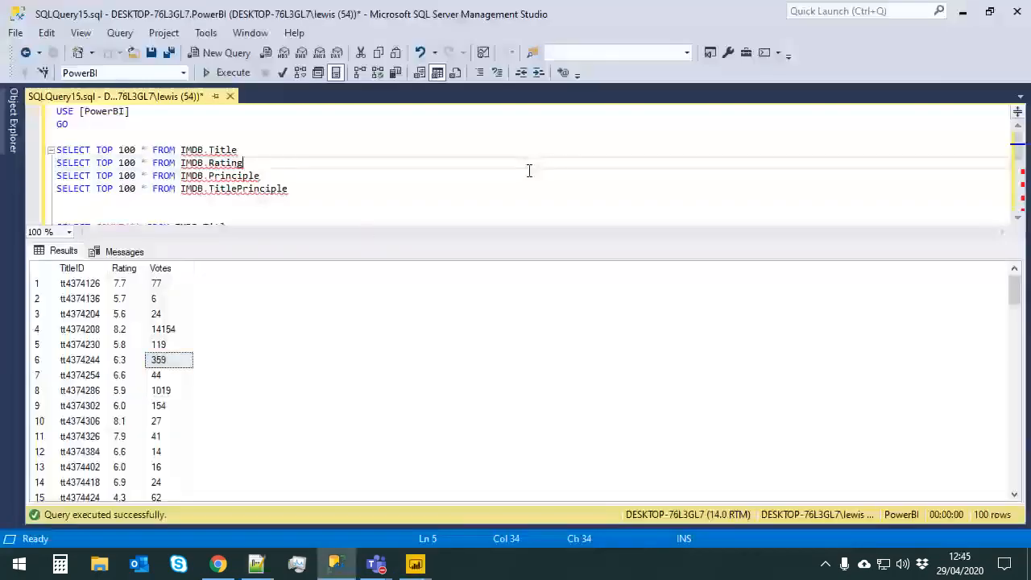
{"action": "key", "text": "ctrl+n"}
{"action": "type", "text": "select [$Outer].[TitleID] from (     select [_].[TitleID]     from [IMDB].[Title] as [_]     where ([_].[TitleType] = 'movie' and [_].[TitleType] is not null) and [_].[StartYear] >= 2015 ) as [$Outer] inner join (     select [_].[TitleID] as [TitleID2],         [_].[Rating] as [Rating],         [_].[Votes] as [Votes]     from [IMDB].[Rating] as [_]     where [_].[Votes] >= 100000 ) as [$Inner] on ([$Outer].[TitleID] = [$Inner].[TitleID2])"}
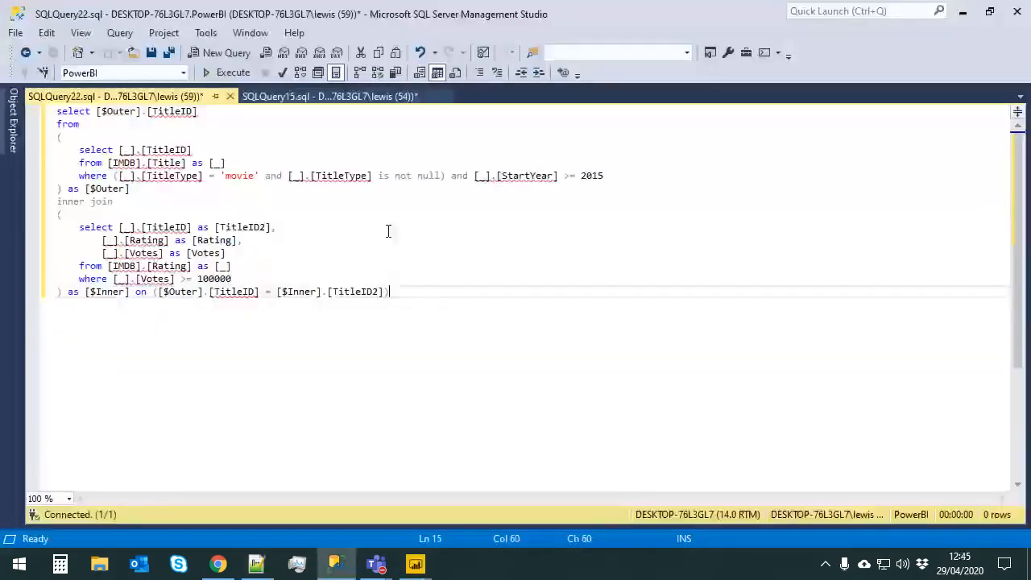
{"action": "left_click", "coordinate": [435, 220]}
{"action": "key", "text": "F5"}
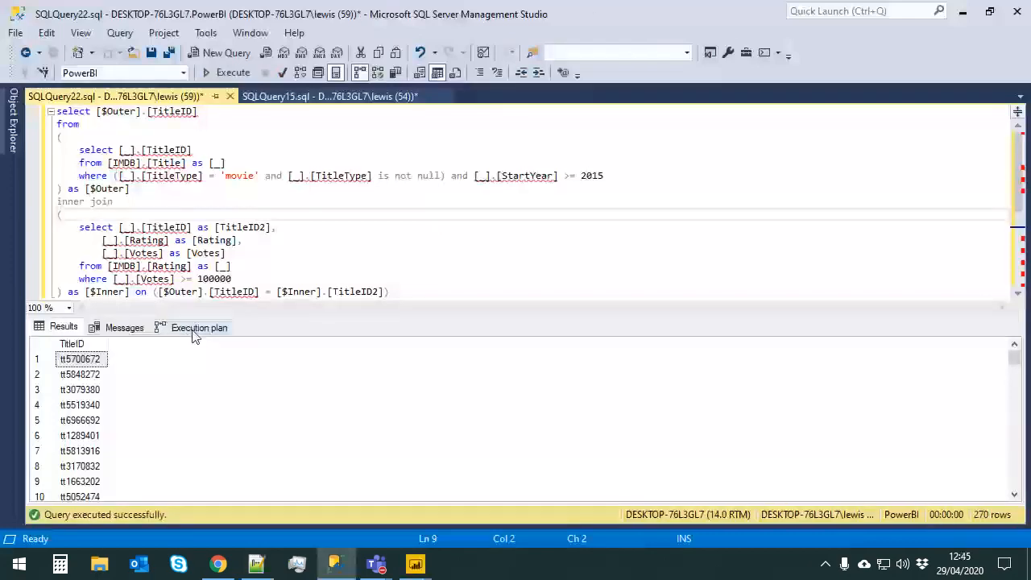
Examine the execution plan's table scans and missing index suggestion, enlarging the plan area
{"action": "left_click", "coordinate": [190, 330]}
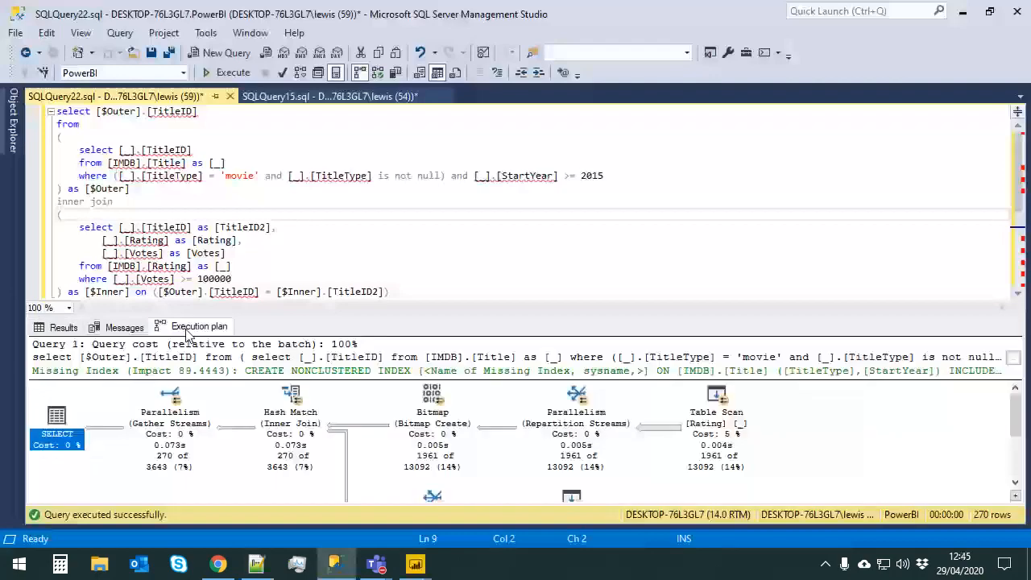
{"action": "left_click_drag", "start_coordinate": [682, 315], "coordinate": [685, 259]}
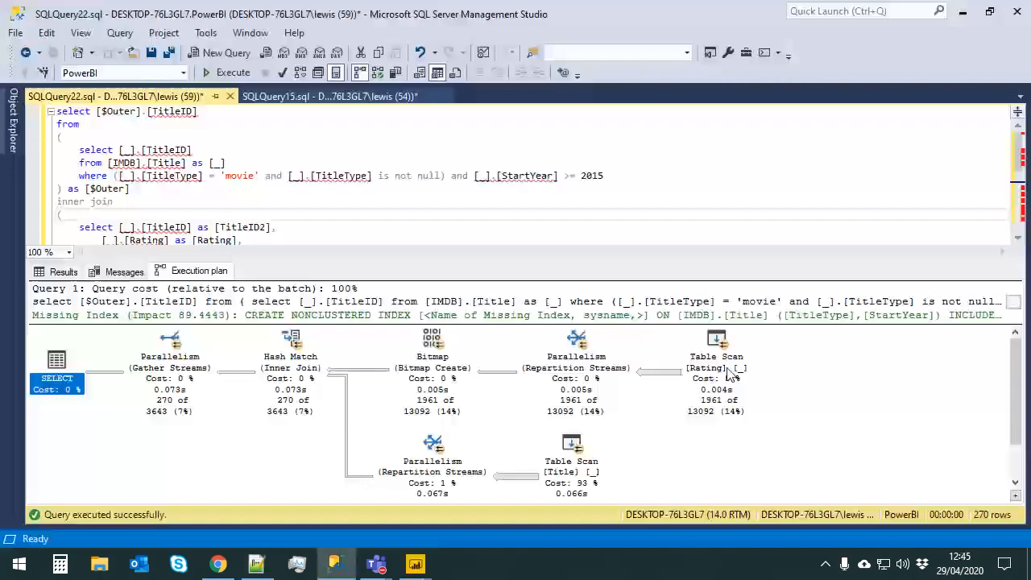
{"action": "mouse_move", "coordinate": [685, 384]}
{"action": "scroll", "coordinate": [327, 193], "scroll_direction": "down", "scroll_amount": 1}
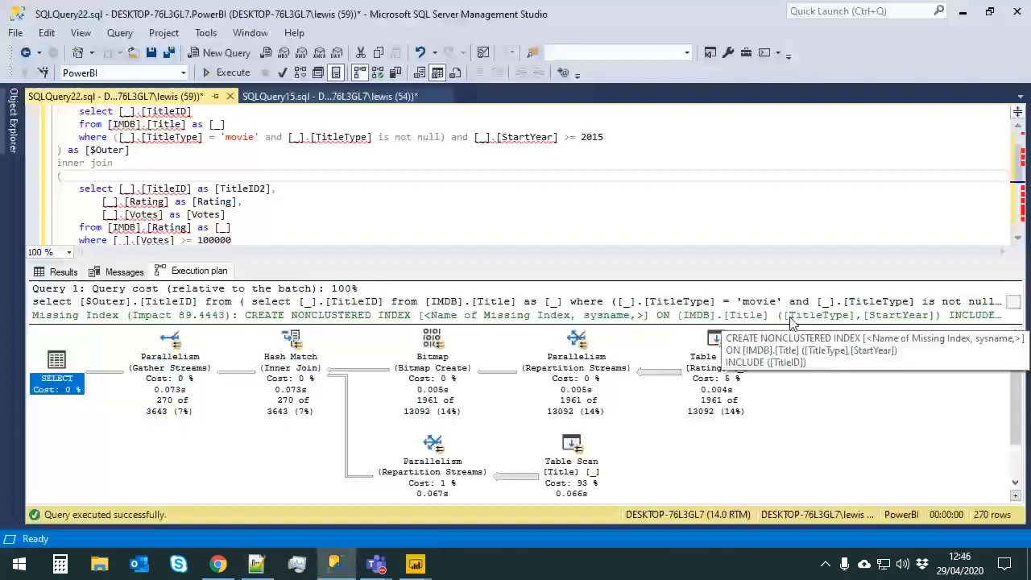
Script the missing index on IMDB.Title, name it idx_1 and run its CREATE NONCLUSTERED INDEX statement
{"action": "right_click", "coordinate": [796, 320]}
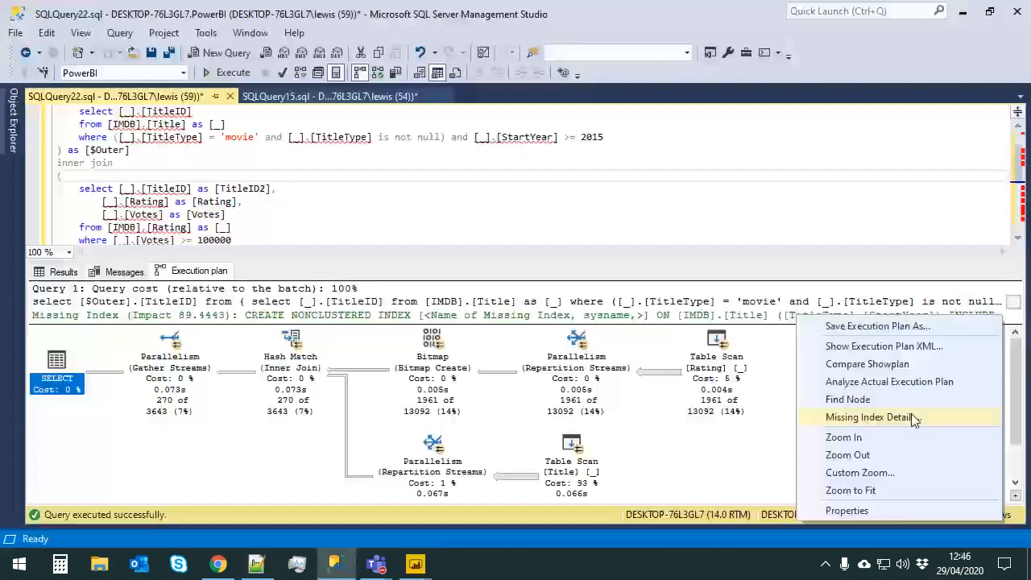
{"action": "left_click", "coordinate": [910, 414]}
{"action": "left_click_drag", "start_coordinate": [400, 215], "coordinate": [204, 214]}
{"action": "type", "text": "idx"}
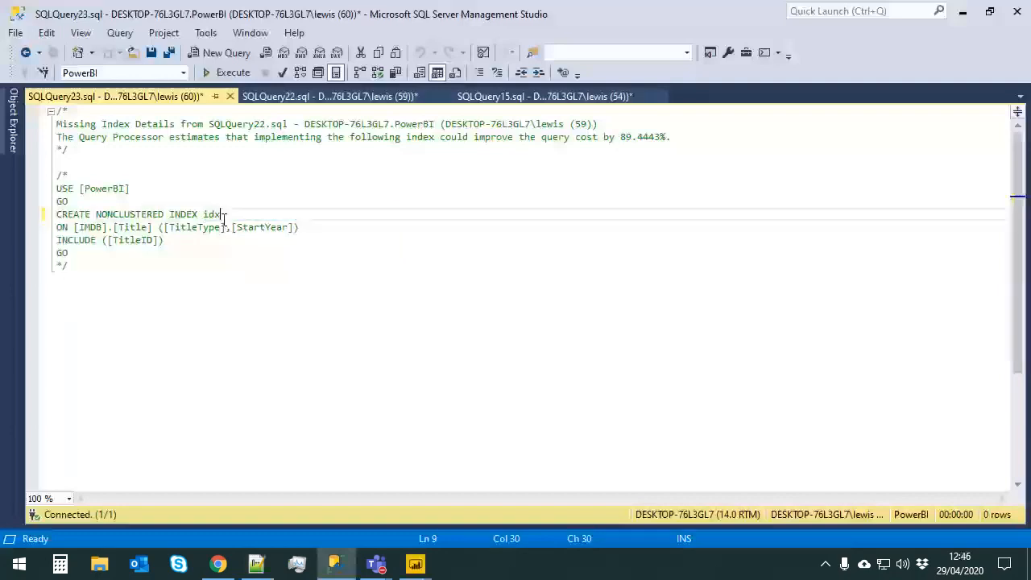
{"action": "type", "text": "_1"}
{"action": "left_click_drag", "start_coordinate": [164, 240], "coordinate": [55, 215]}
{"action": "key", "text": "F5"}
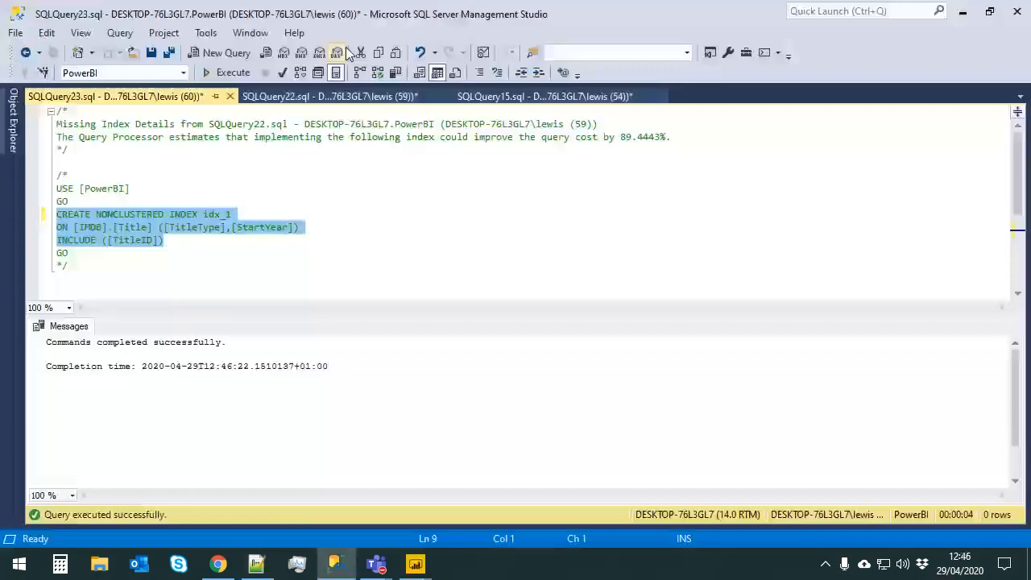
Rerun the join query in SQLQuery22.sql and examine how its execution plan accesses the Title and Rating tables
{"action": "left_click", "coordinate": [373, 100]}
{"action": "left_click", "coordinate": [527, 216]}
{"action": "key", "text": "F5"}
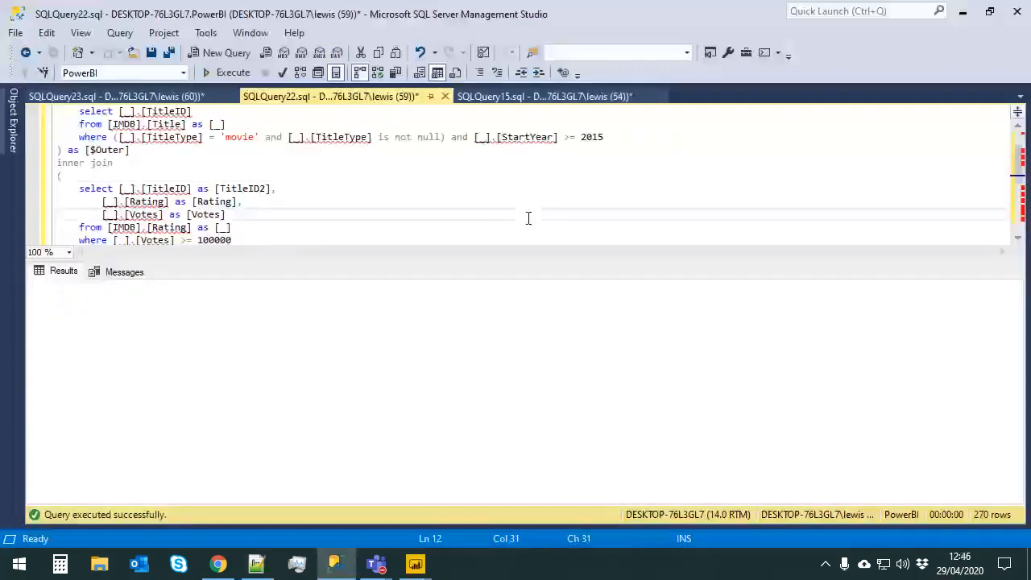
{"action": "left_click", "coordinate": [157, 274]}
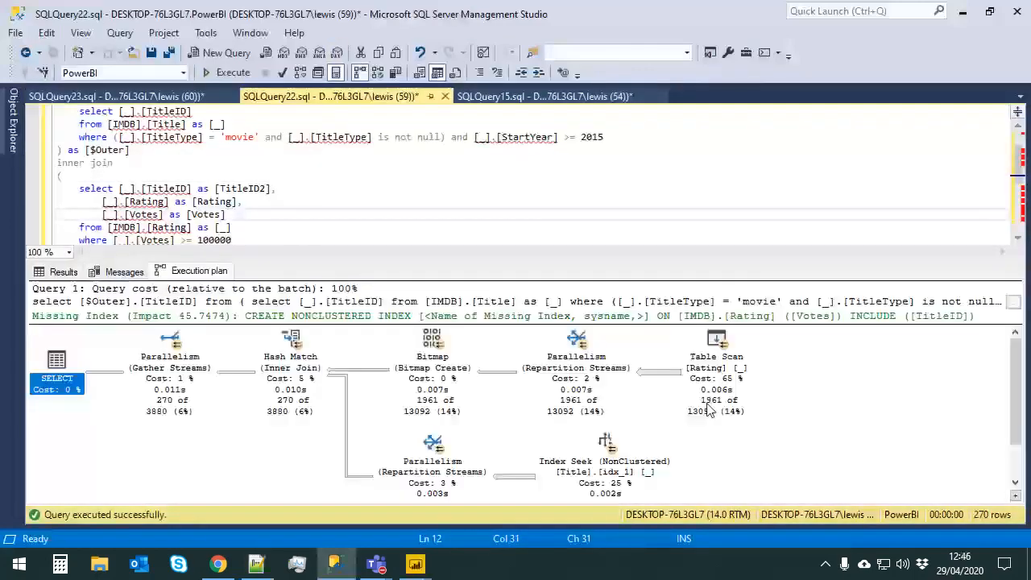
{"action": "mouse_move", "coordinate": [597, 469]}
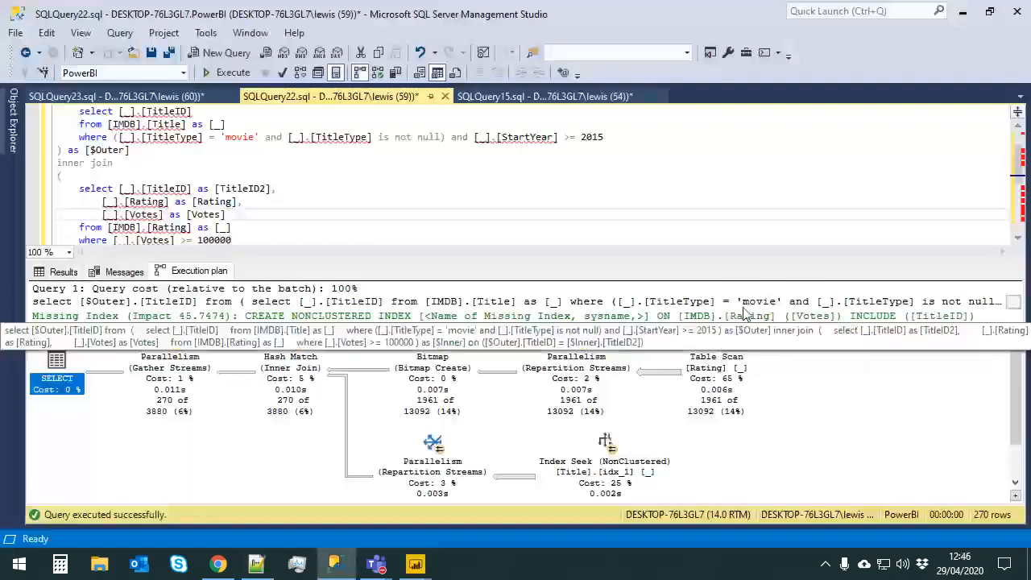
Script the missing index on IMDB.Rating, name it idx_2 and run its CREATE NONCLUSTERED INDEX statement
{"action": "right_click", "coordinate": [766, 321]}
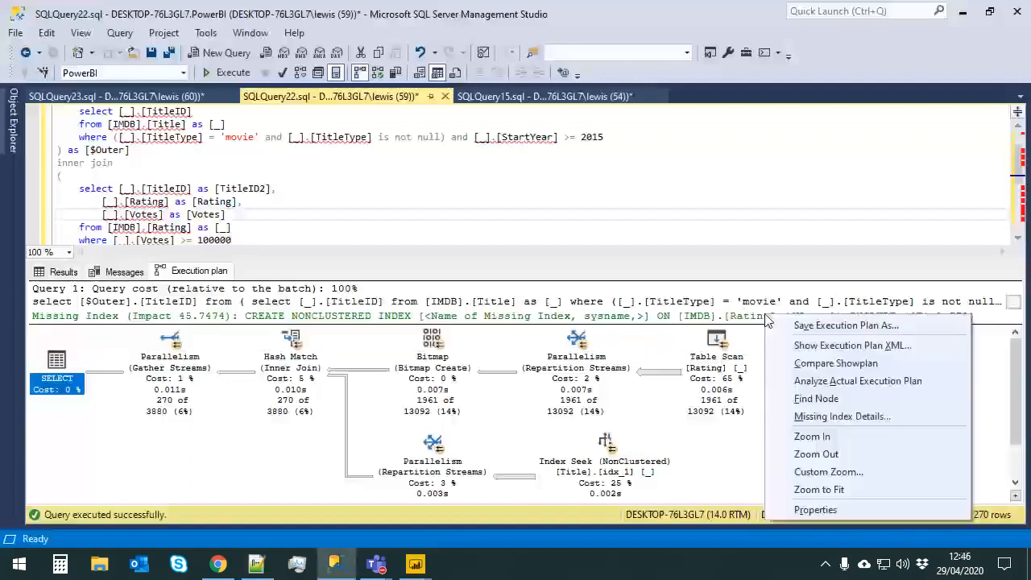
{"action": "left_click", "coordinate": [886, 415]}
{"action": "left_click_drag", "start_coordinate": [442, 210], "coordinate": [203, 215]}
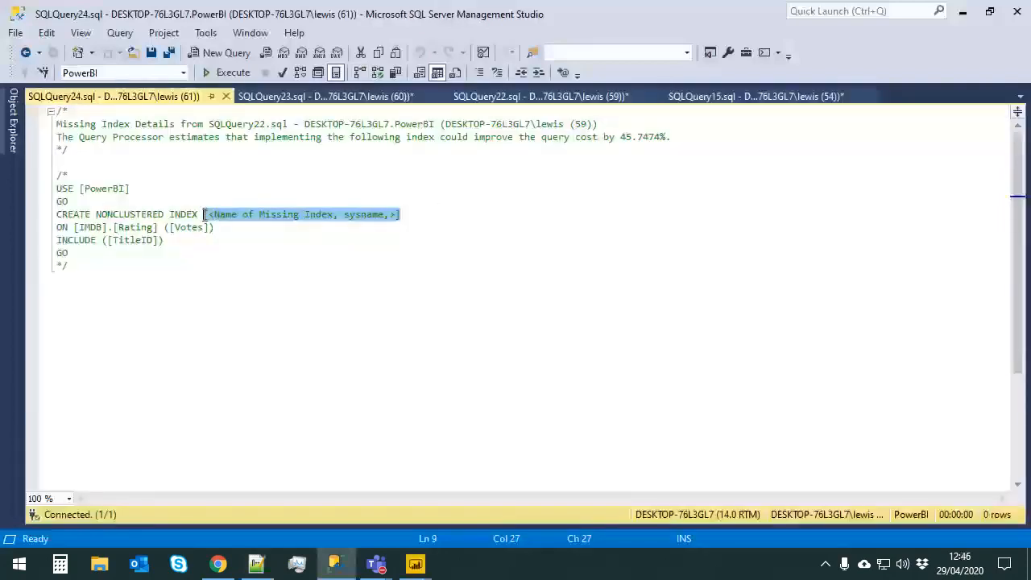
{"action": "type", "text": "idx_2"}
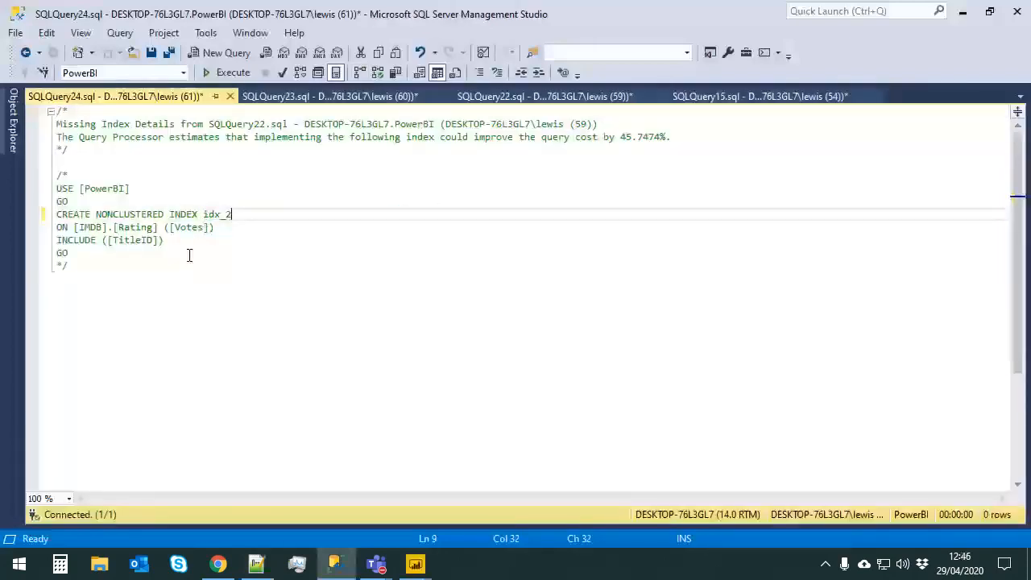
{"action": "left_click_drag", "start_coordinate": [69, 252], "coordinate": [10, 213]}
{"action": "left_click_drag", "start_coordinate": [162, 240], "coordinate": [56, 214]}
{"action": "key", "text": "F5"}
Run the join query in SQLQuery22.sql again and examine its execution plan for use of the idx_1 and idx_2 indexes
{"action": "left_click", "coordinate": [512, 97]}
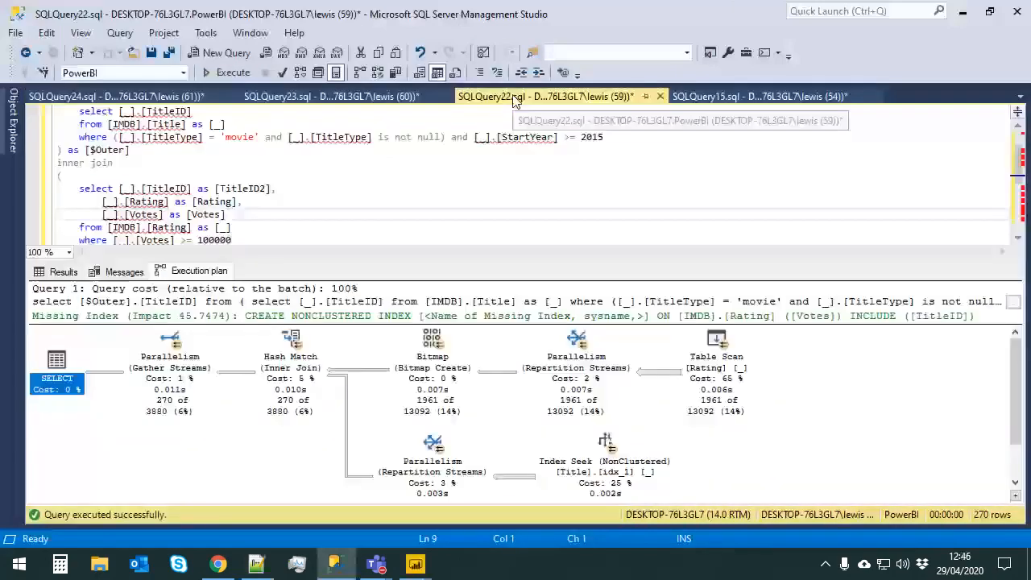
{"action": "left_click", "coordinate": [442, 188]}
{"action": "key", "text": "F5"}
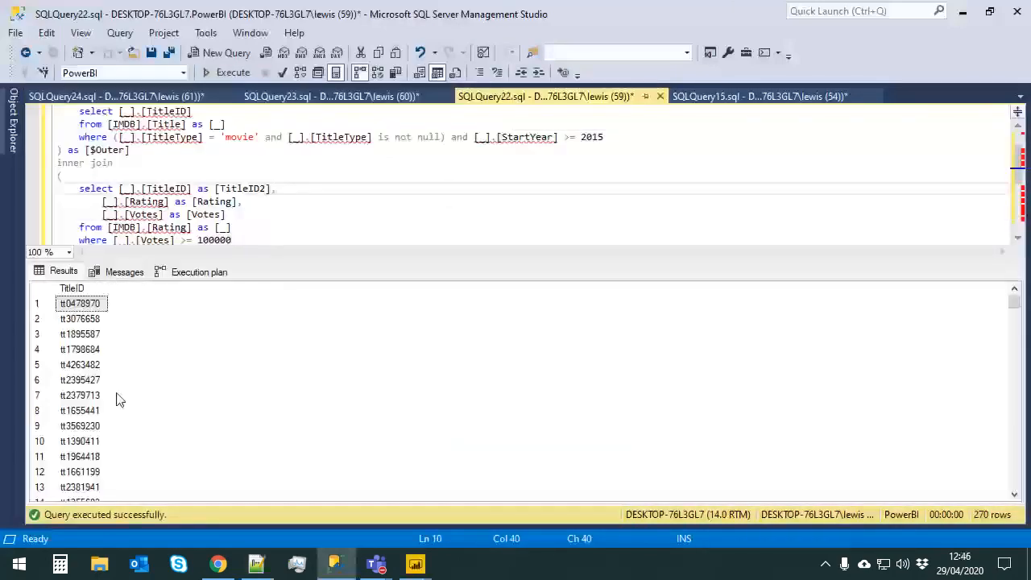
{"action": "left_click", "coordinate": [193, 272]}
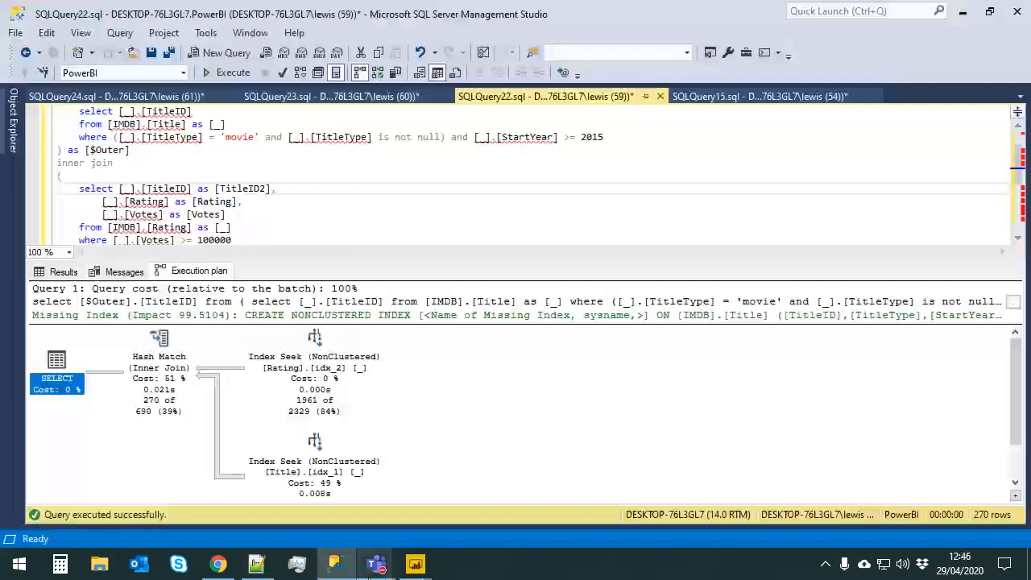
Switch to Power Query Editor and close the Native Query view of the Title Filter query
{"action": "mouse_move", "coordinate": [413, 568]}
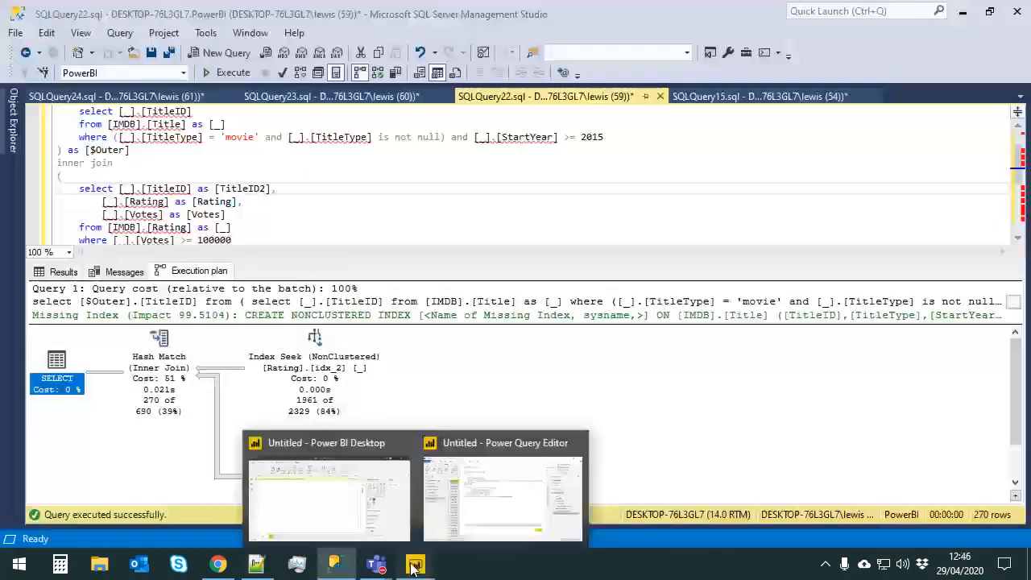
{"action": "left_click", "coordinate": [478, 513]}
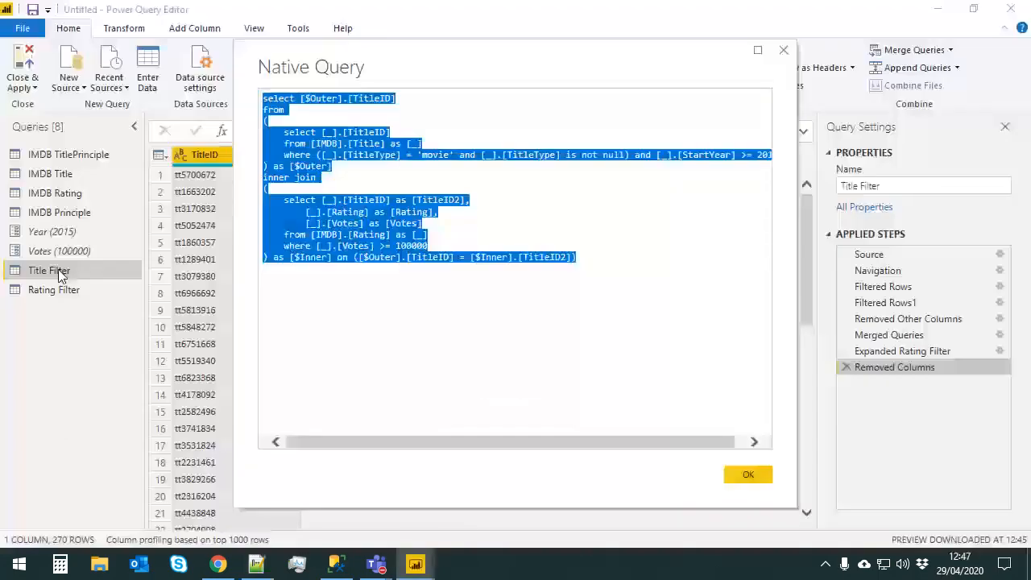
{"action": "left_click", "coordinate": [749, 475]}
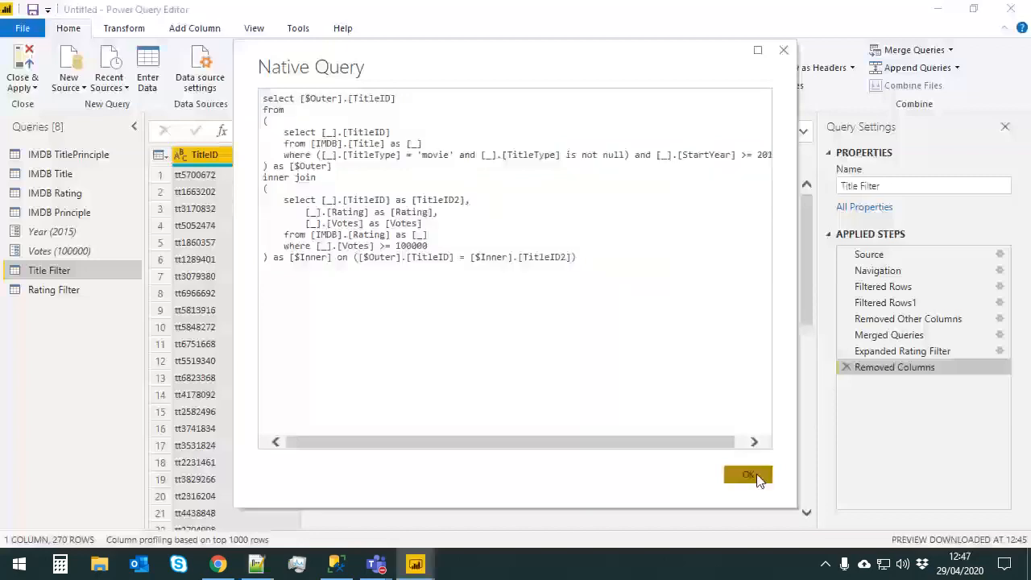
{"action": "left_click", "coordinate": [335, 564]}
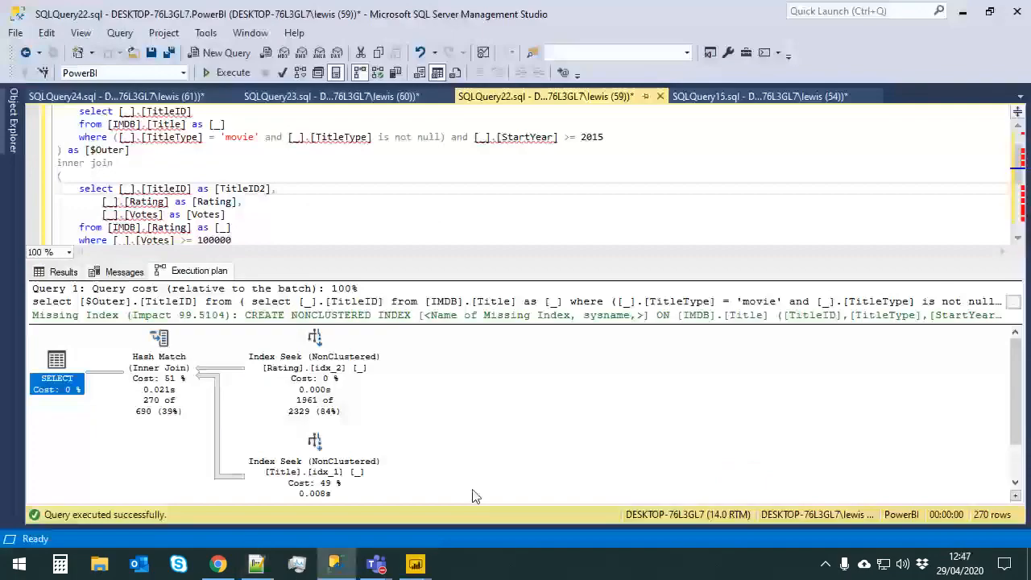
{"action": "key", "text": "alt+Tab"}
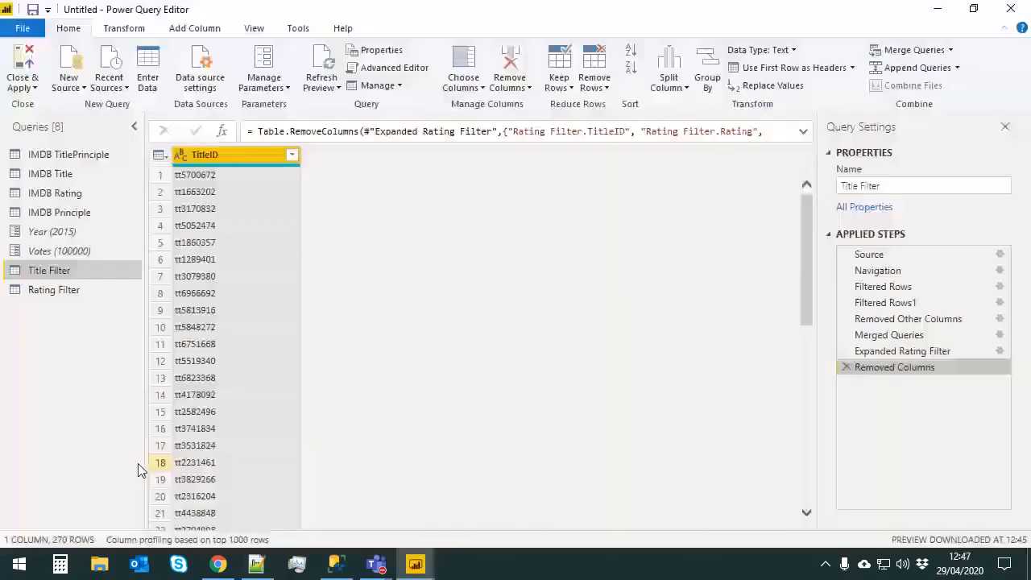
Disable loading of the Rating Filter query into the model
{"action": "left_click", "coordinate": [43, 300]}
{"action": "right_click", "coordinate": [42, 298]}
{"action": "left_click", "coordinate": [53, 292]}
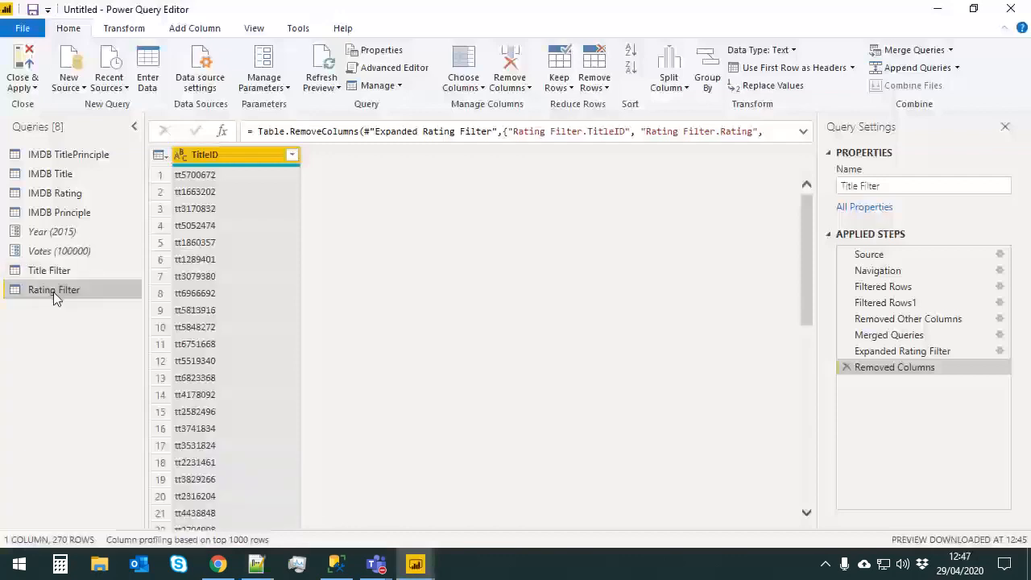
{"action": "right_click", "coordinate": [53, 288]}
{"action": "left_click", "coordinate": [108, 340]}
{"action": "left_click", "coordinate": [62, 274]}
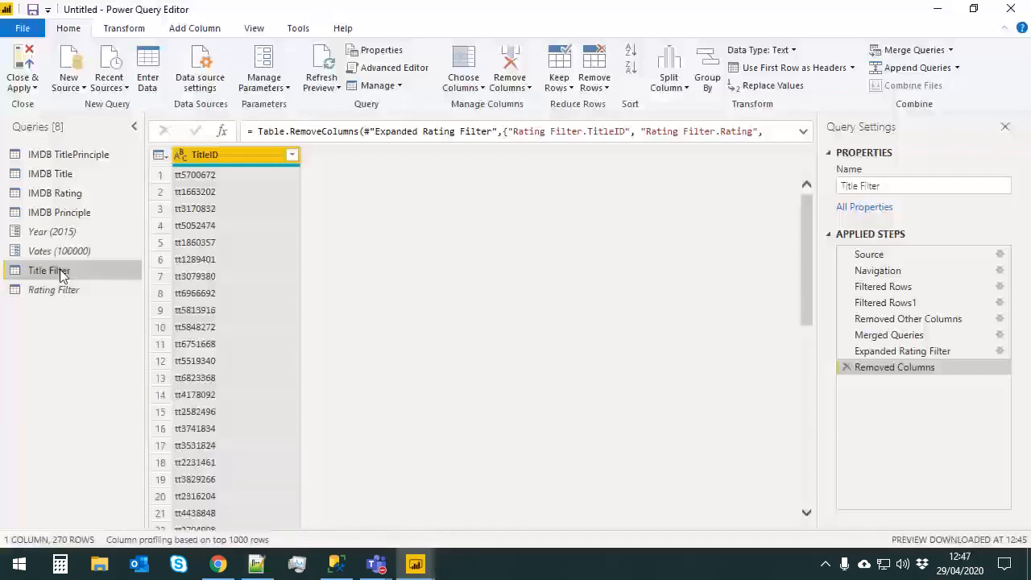
Rename the IMDB Title query as Title
{"action": "left_click", "coordinate": [71, 176]}
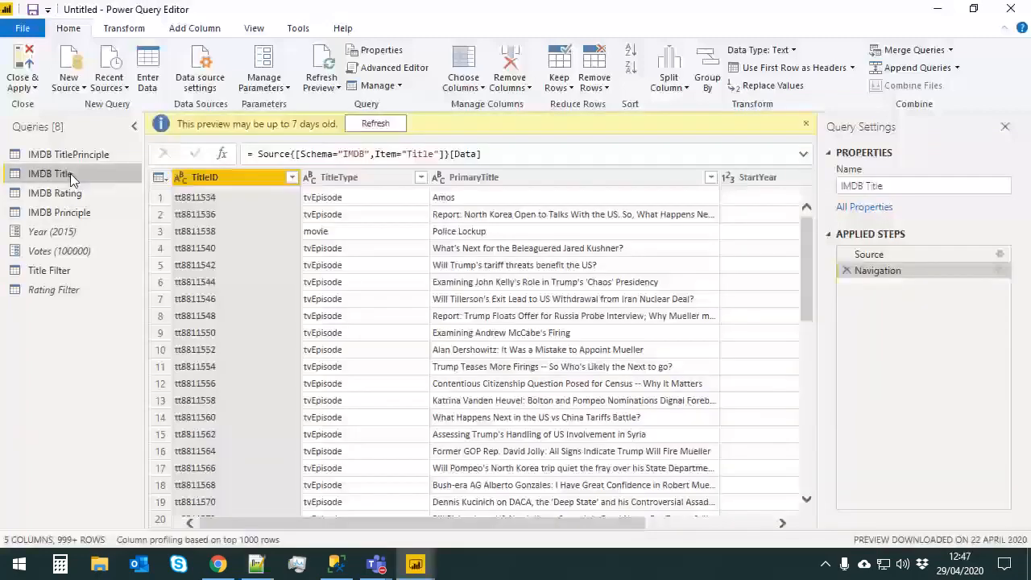
{"action": "double_click", "coordinate": [71, 173]}
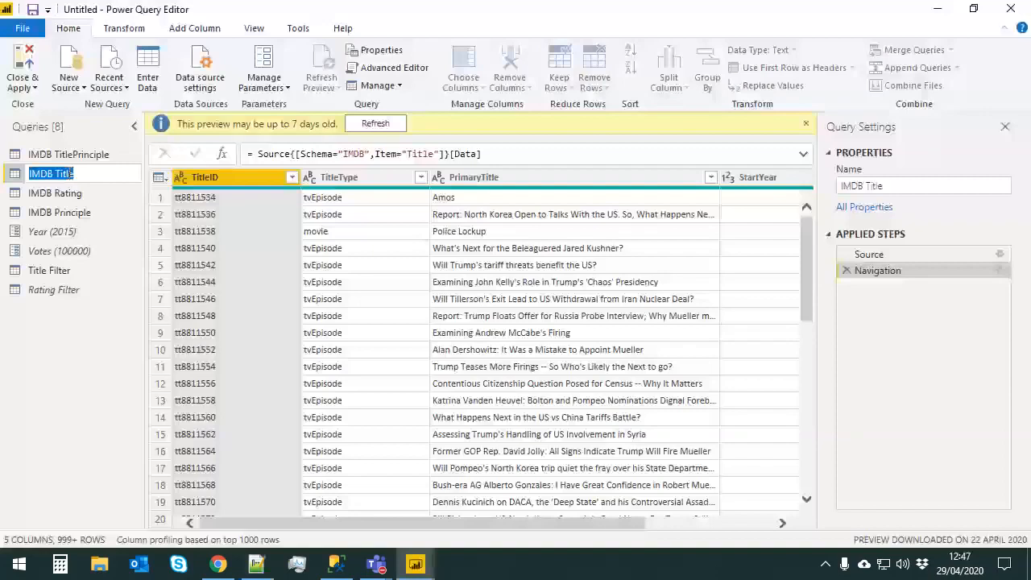
{"action": "type", "text": "Title"}
{"action": "key", "text": "Return"}
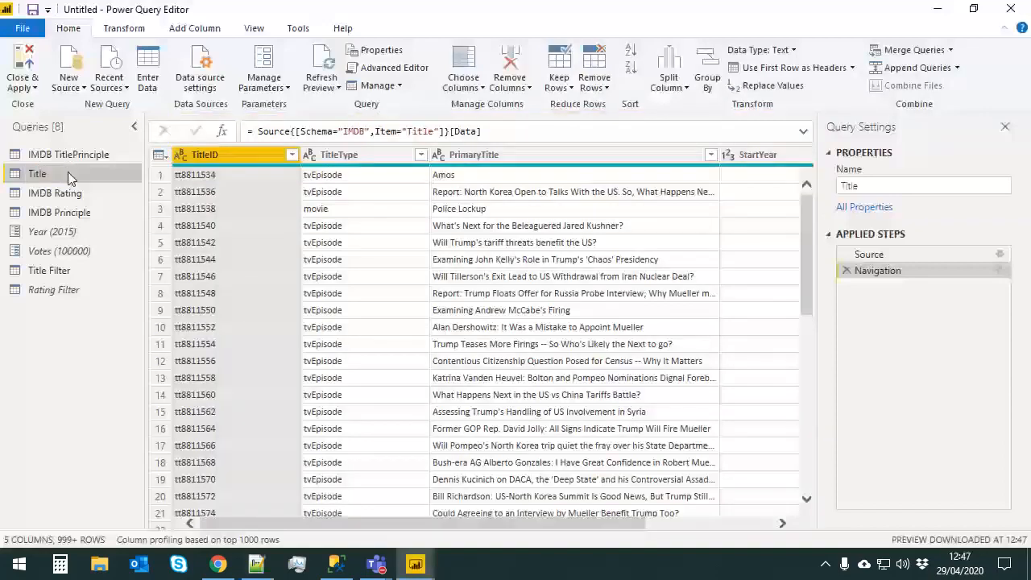
Merge the Title query with Title Filter on TitleID, using an inner join that keeps only matching rows
{"action": "left_click", "coordinate": [952, 51]}
{"action": "left_click", "coordinate": [927, 69]}
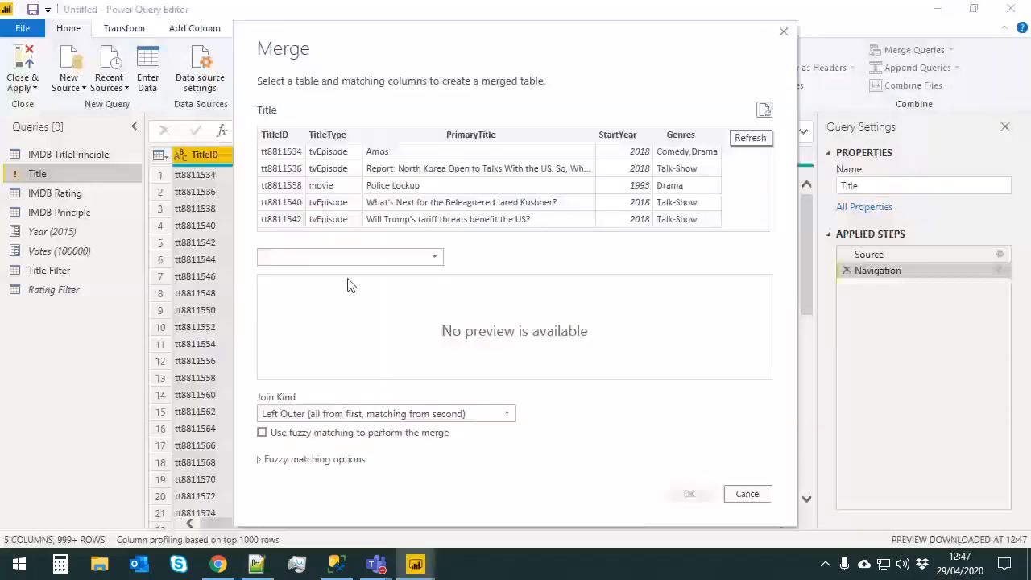
{"action": "left_click", "coordinate": [348, 256]}
{"action": "left_click", "coordinate": [316, 355]}
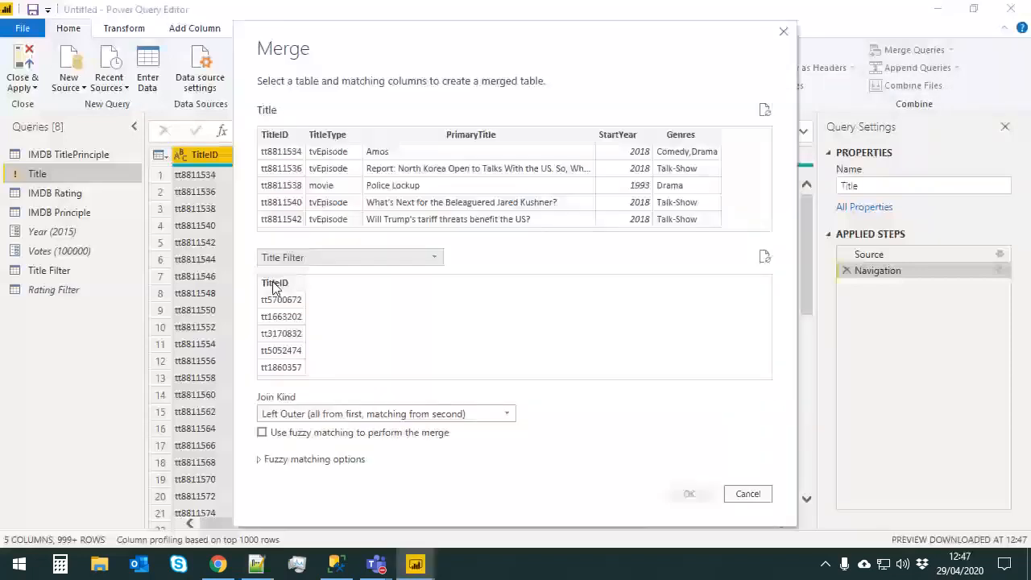
{"action": "left_click", "coordinate": [295, 134]}
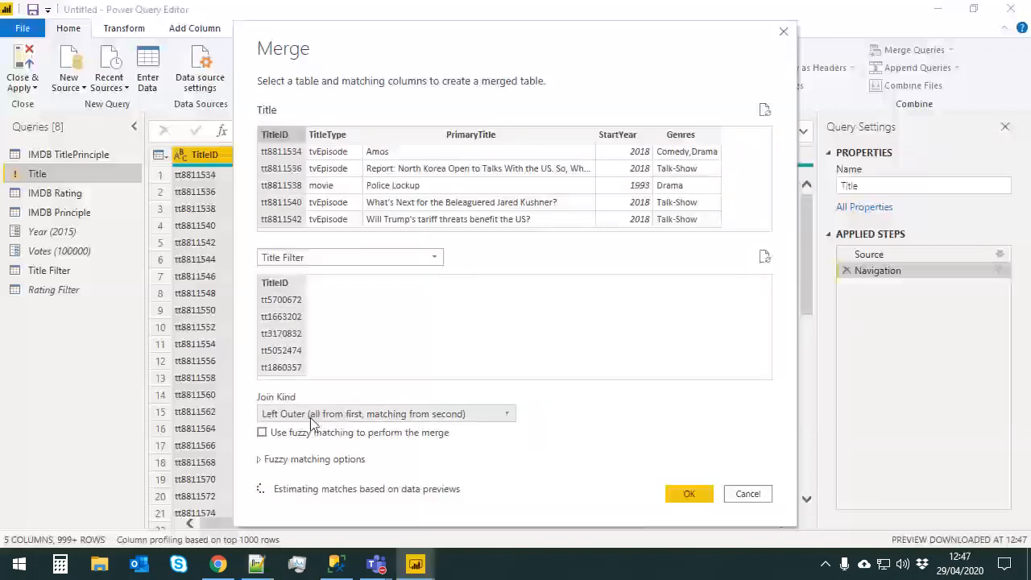
{"action": "left_click", "coordinate": [311, 417]}
{"action": "left_click", "coordinate": [318, 476]}
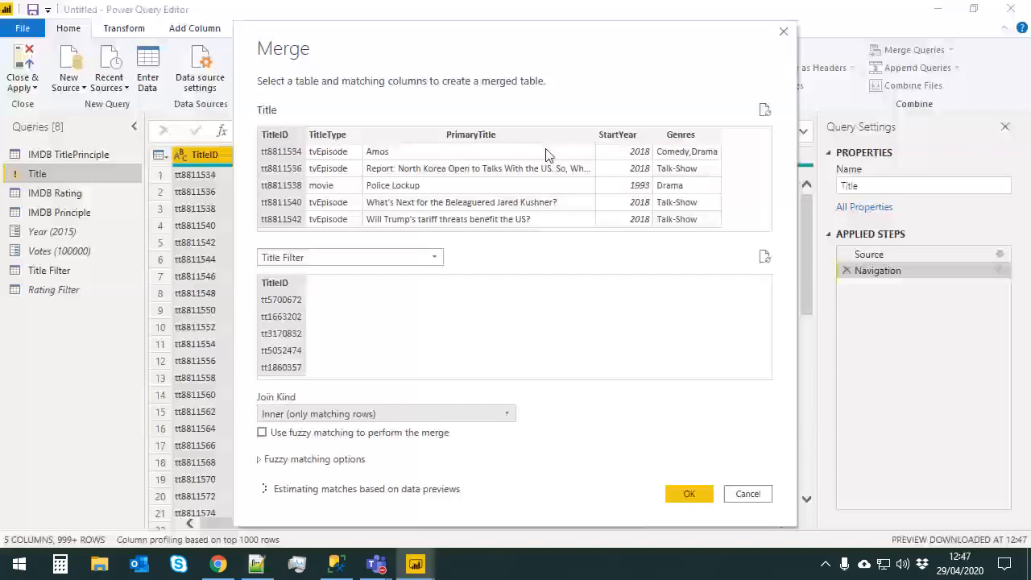
{"action": "left_click", "coordinate": [690, 494]}
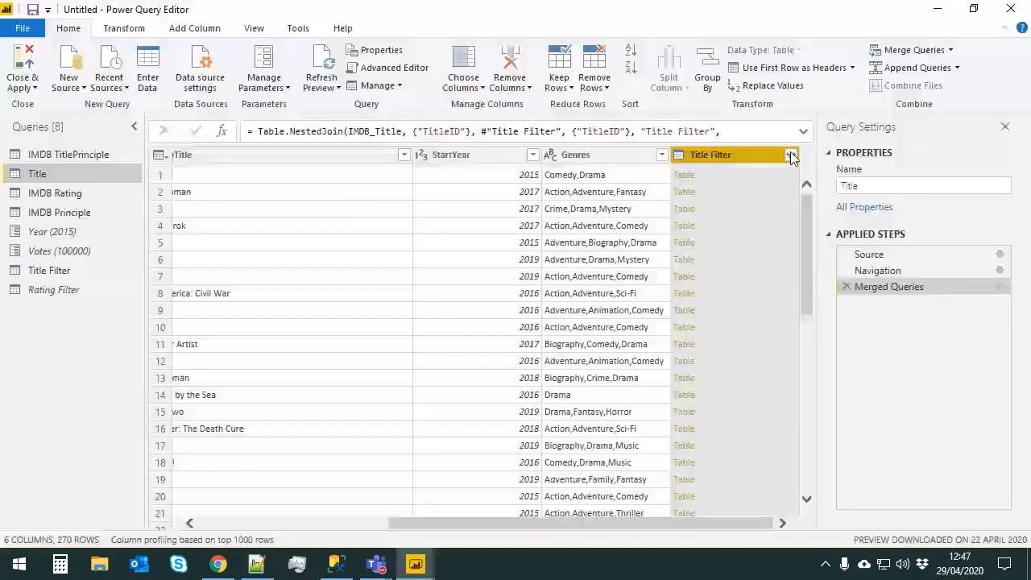
Expand TitleID from the merged Title Filter column in the Title query and remove the expanded column
{"action": "right_click", "coordinate": [883, 295]}
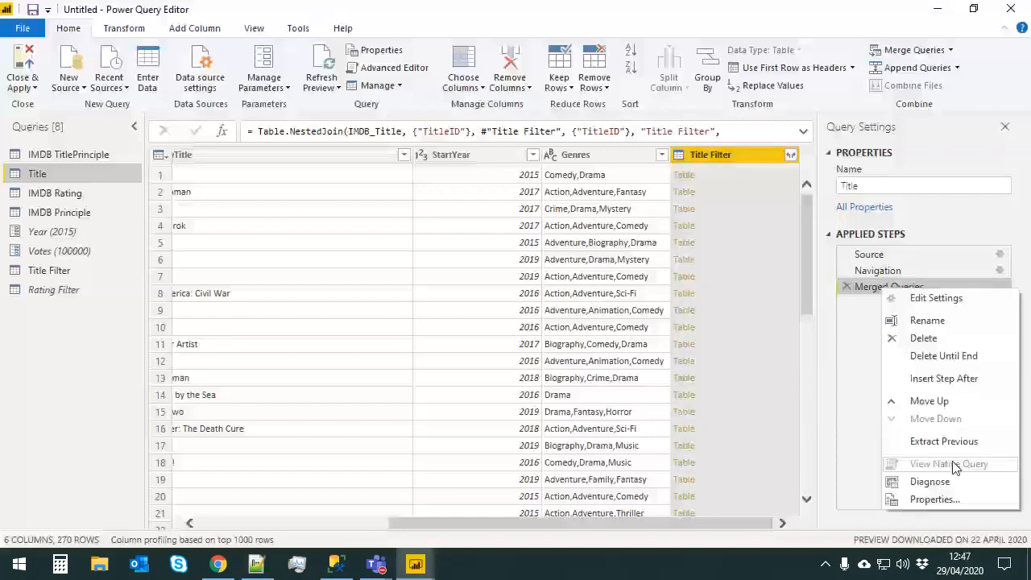
{"action": "left_click", "coordinate": [779, 152]}
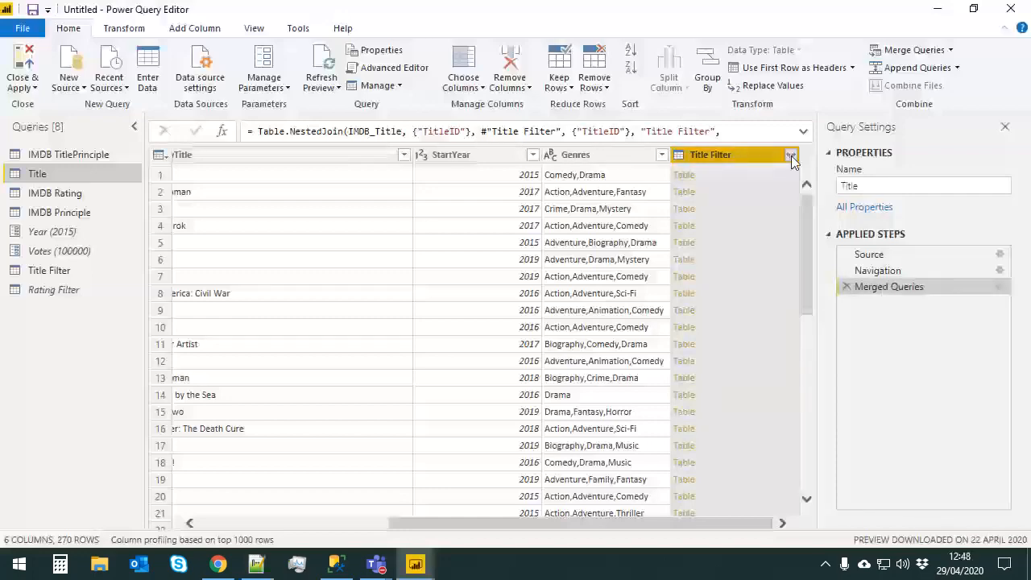
{"action": "left_click", "coordinate": [792, 158]}
{"action": "left_click", "coordinate": [709, 339]}
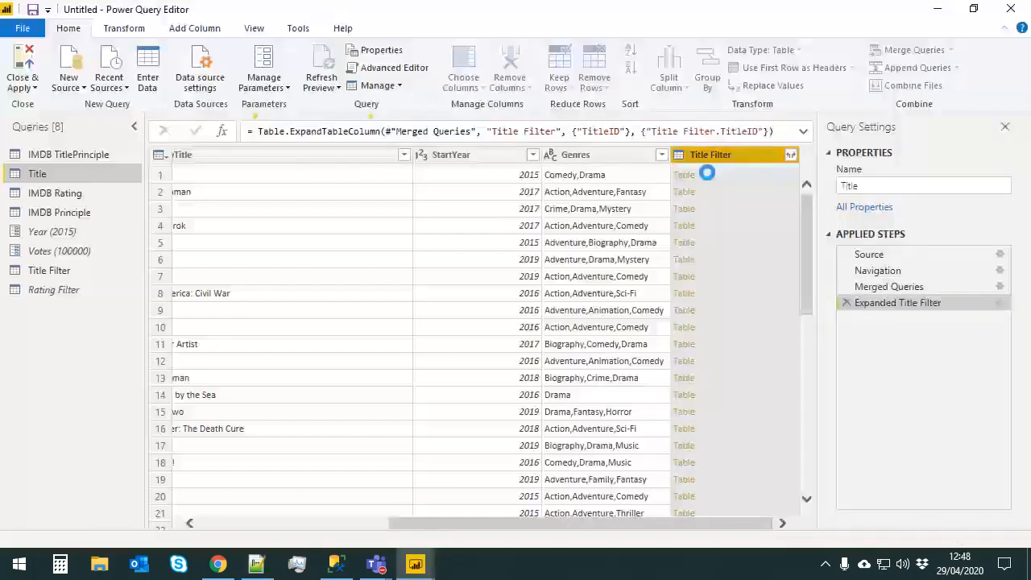
{"action": "right_click", "coordinate": [730, 158]}
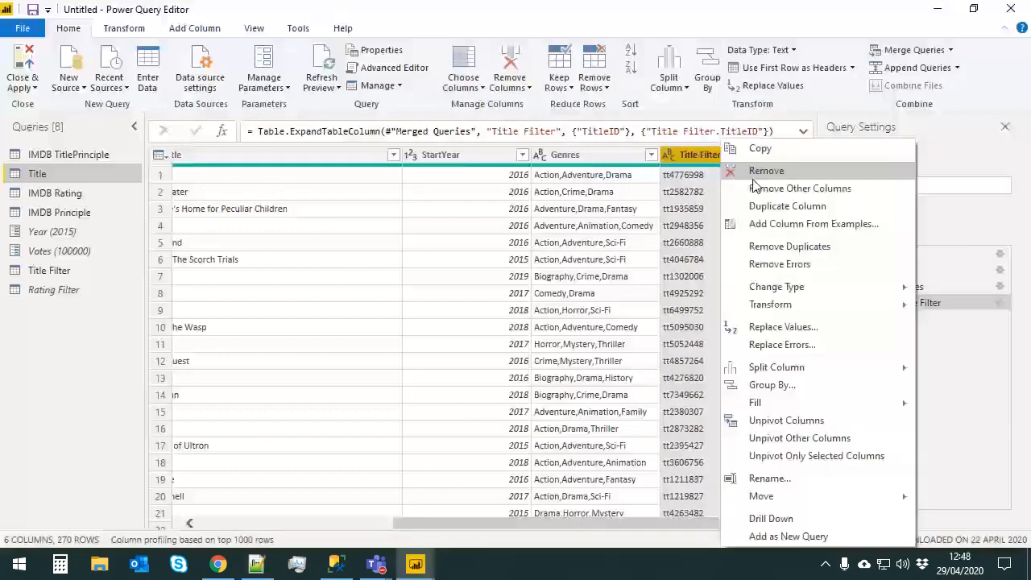
{"action": "left_click", "coordinate": [765, 171]}
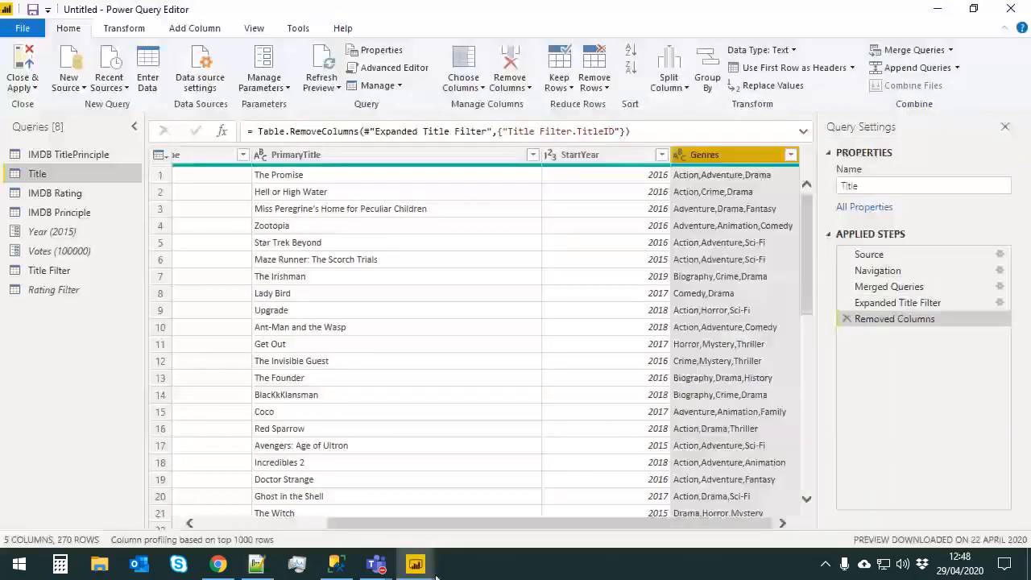
{"action": "left_click_drag", "start_coordinate": [373, 524], "coordinate": [246, 527]}
{"action": "left_click_drag", "start_coordinate": [809, 224], "coordinate": [801, 546]}
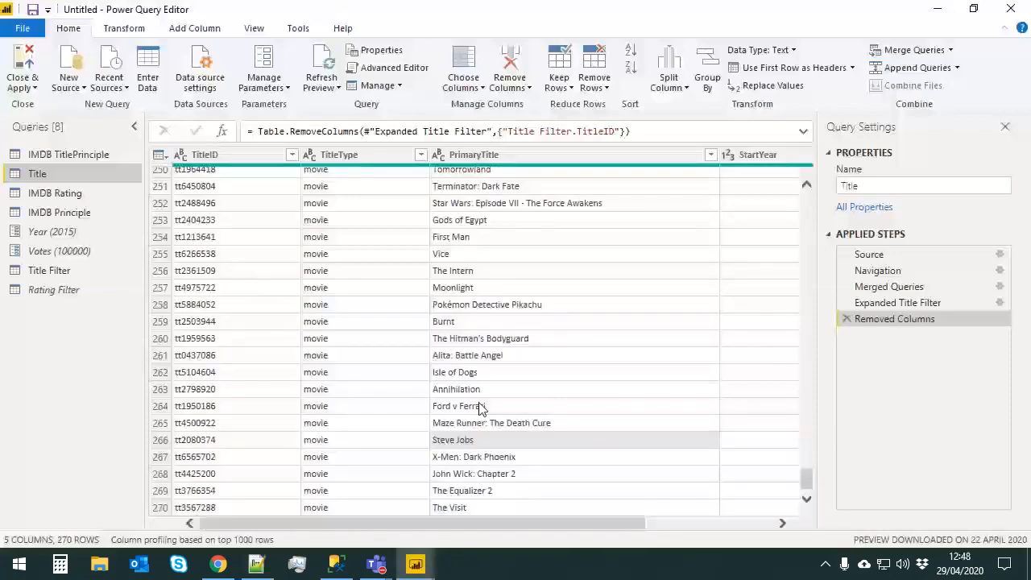
{"action": "scroll", "coordinate": [475, 405], "scroll_direction": "up", "scroll_amount": 20}
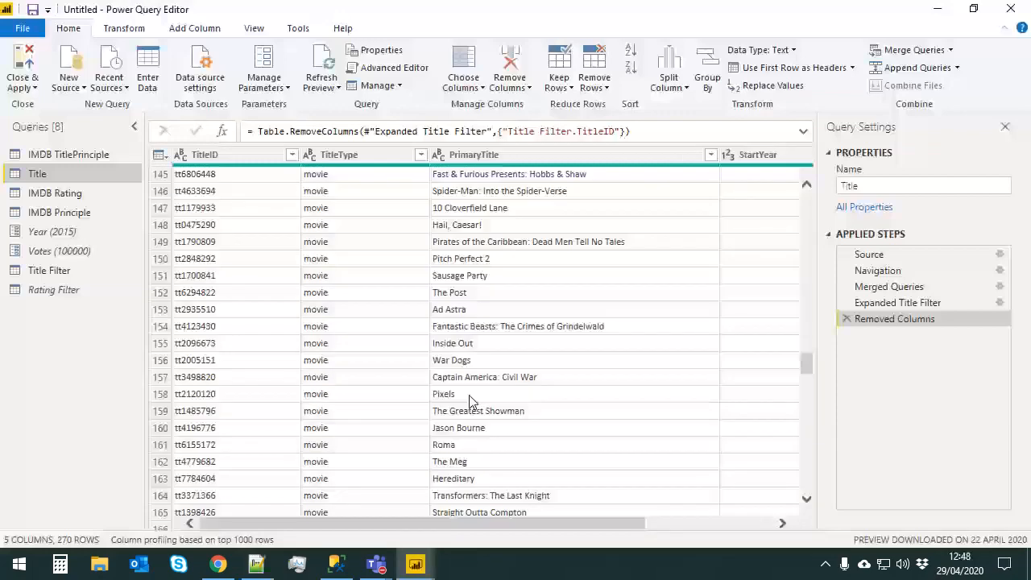
Rename the IMDB Rating query as Rating
{"action": "double_click", "coordinate": [73, 193]}
{"action": "type", "text": "Rating"}
{"action": "key", "text": "Return"}
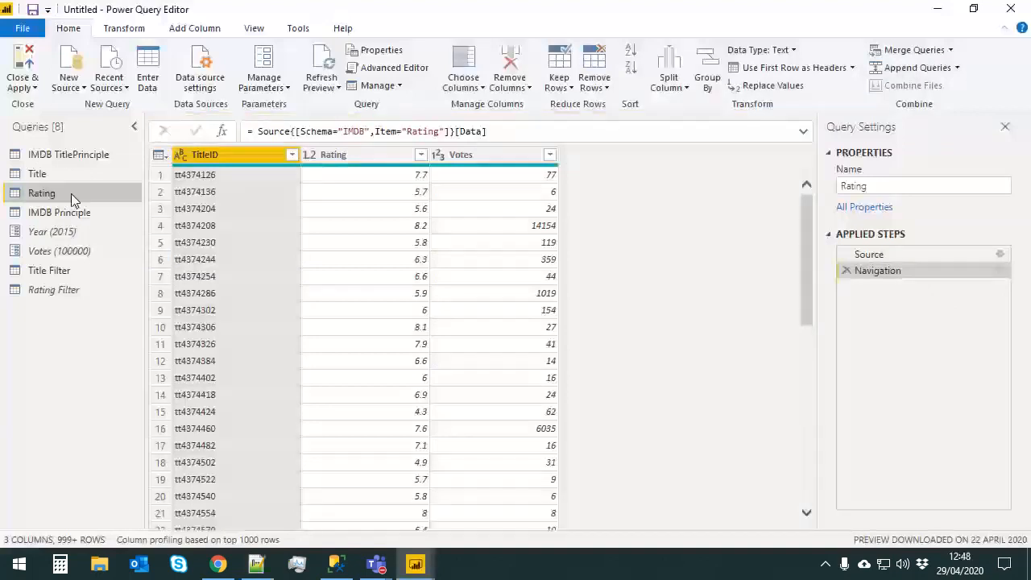
Merge the Rating query with Title Filter on TitleID, using an inner join that keeps only matching rows
{"action": "left_click", "coordinate": [951, 50]}
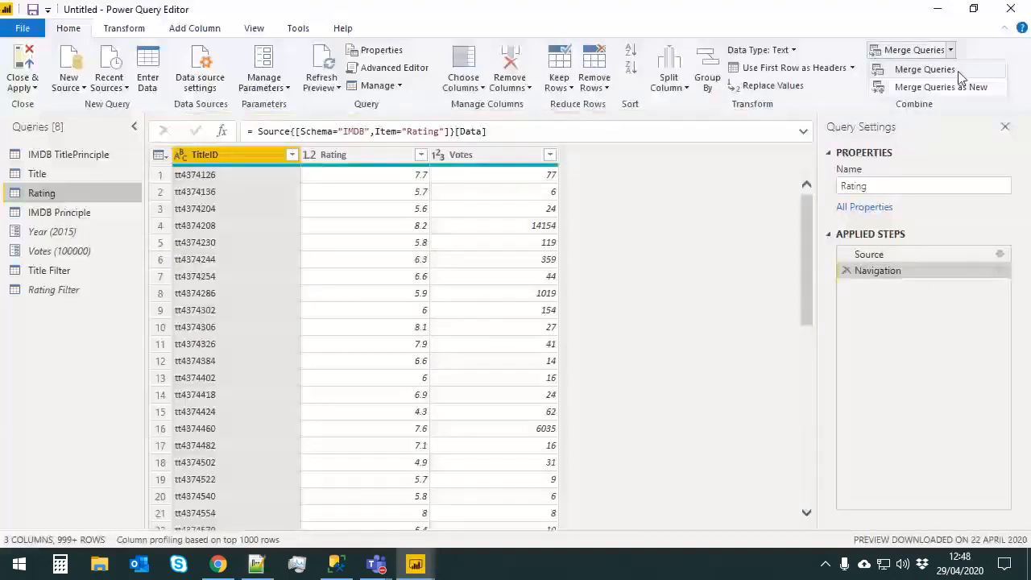
{"action": "left_click", "coordinate": [958, 71]}
{"action": "left_click", "coordinate": [383, 257]}
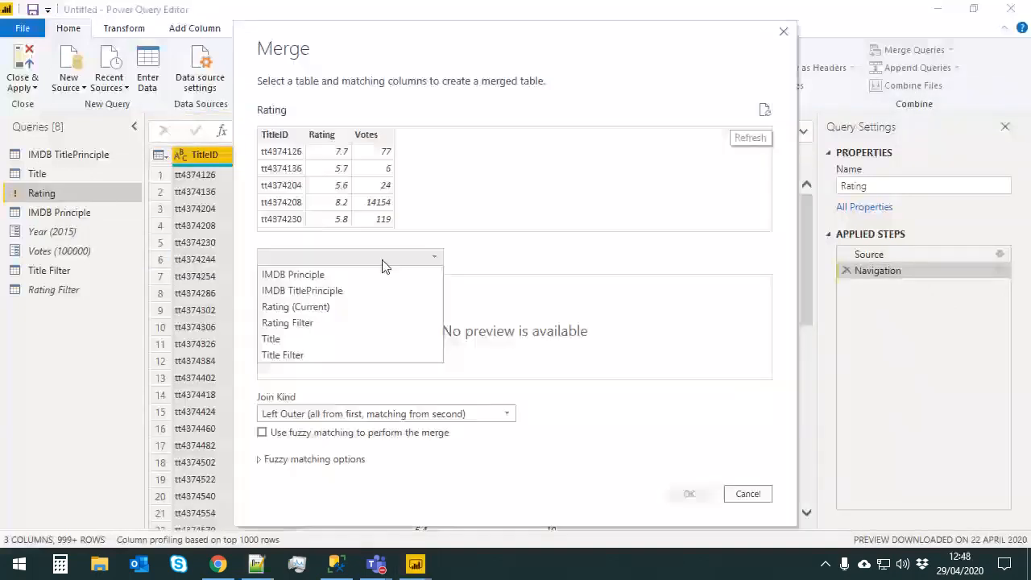
{"action": "left_click", "coordinate": [311, 355]}
{"action": "left_click", "coordinate": [274, 283]}
{"action": "left_click", "coordinate": [274, 135]}
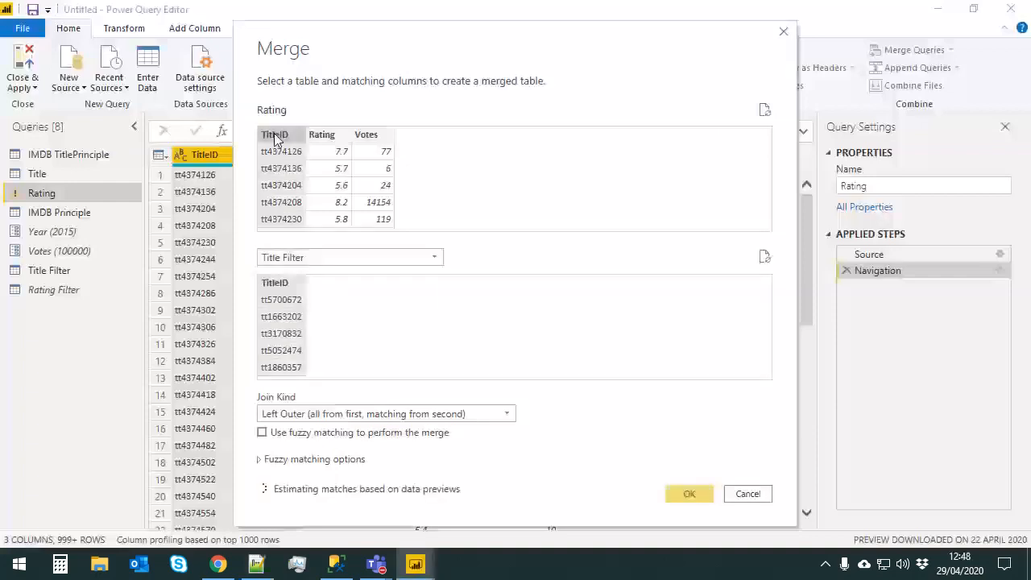
{"action": "left_click", "coordinate": [338, 414]}
{"action": "left_click", "coordinate": [322, 478]}
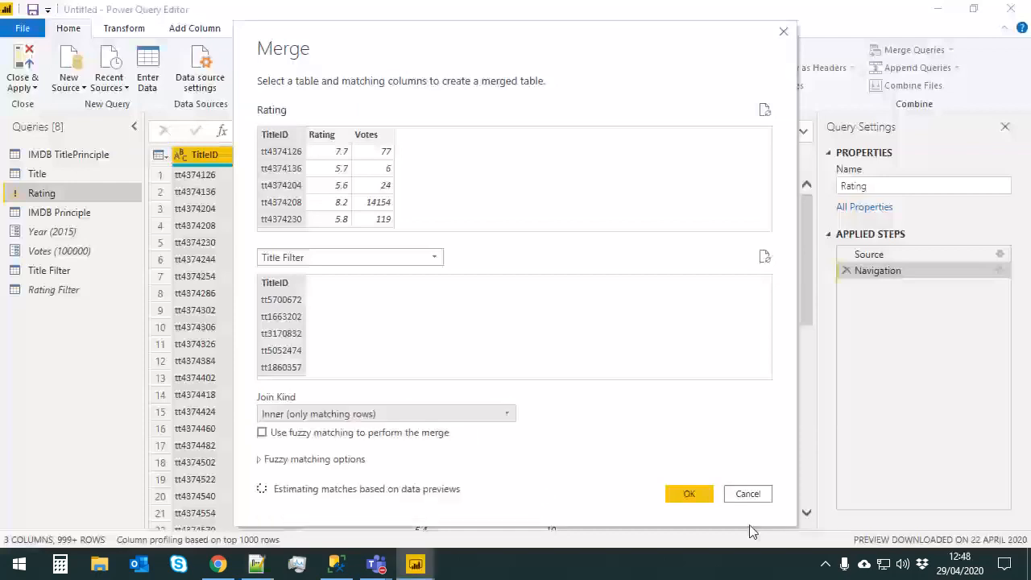
{"action": "left_click", "coordinate": [690, 494]}
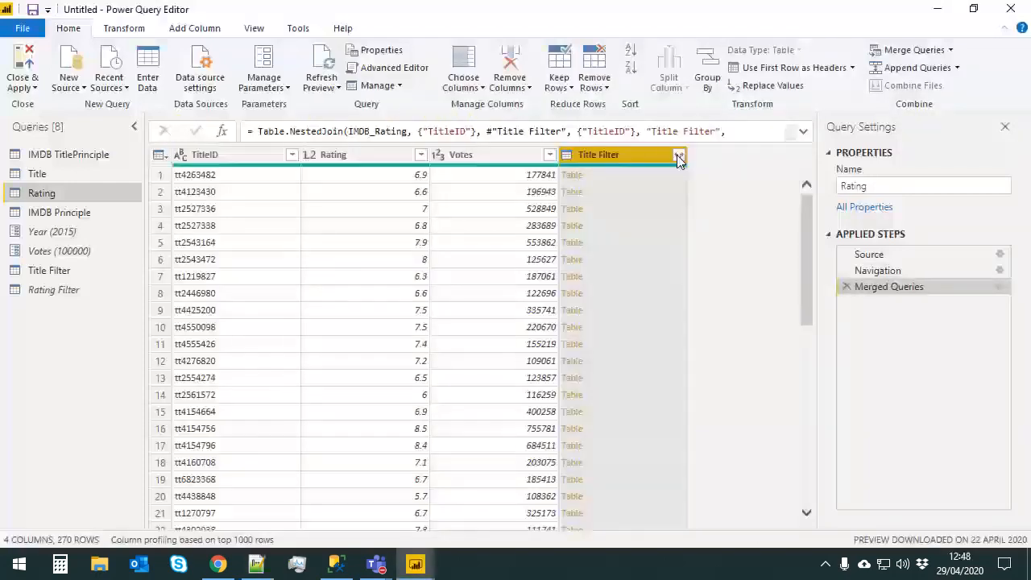
Expand TitleID from the merged Title Filter column in the Rating query and remove the expanded column
{"action": "left_click", "coordinate": [679, 154]}
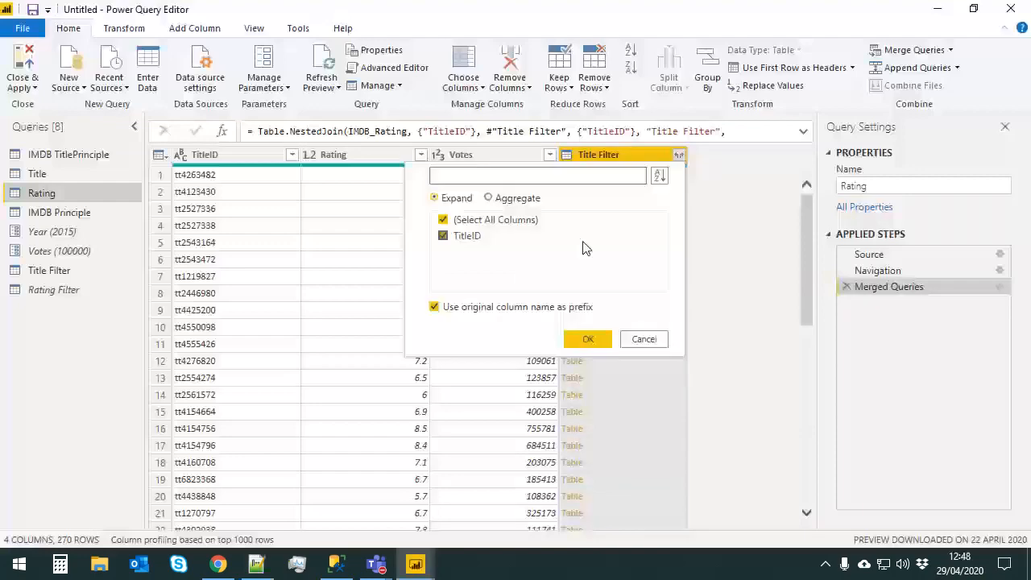
{"action": "left_click", "coordinate": [593, 341]}
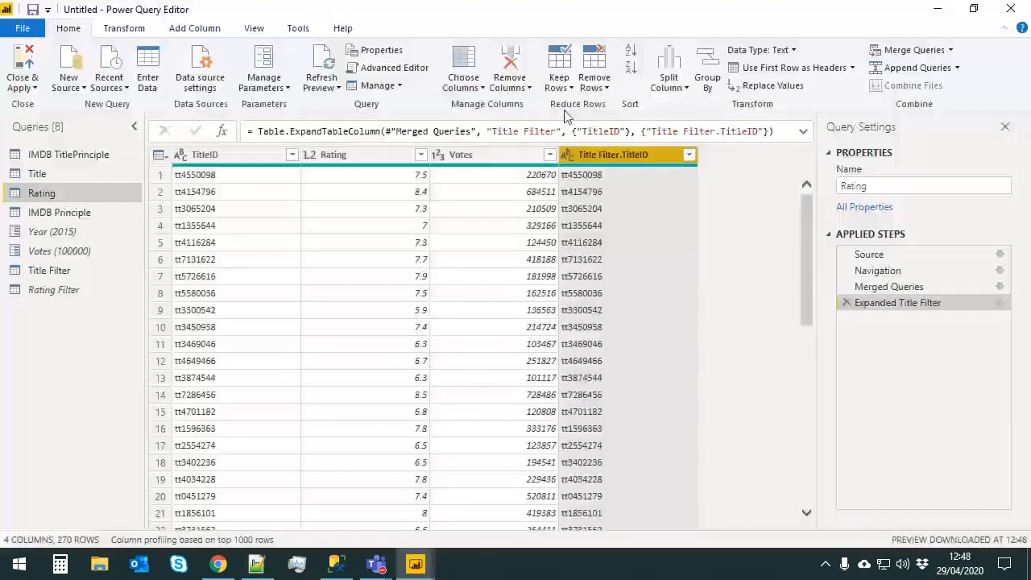
{"action": "right_click", "coordinate": [627, 154]}
{"action": "left_click", "coordinate": [624, 170]}
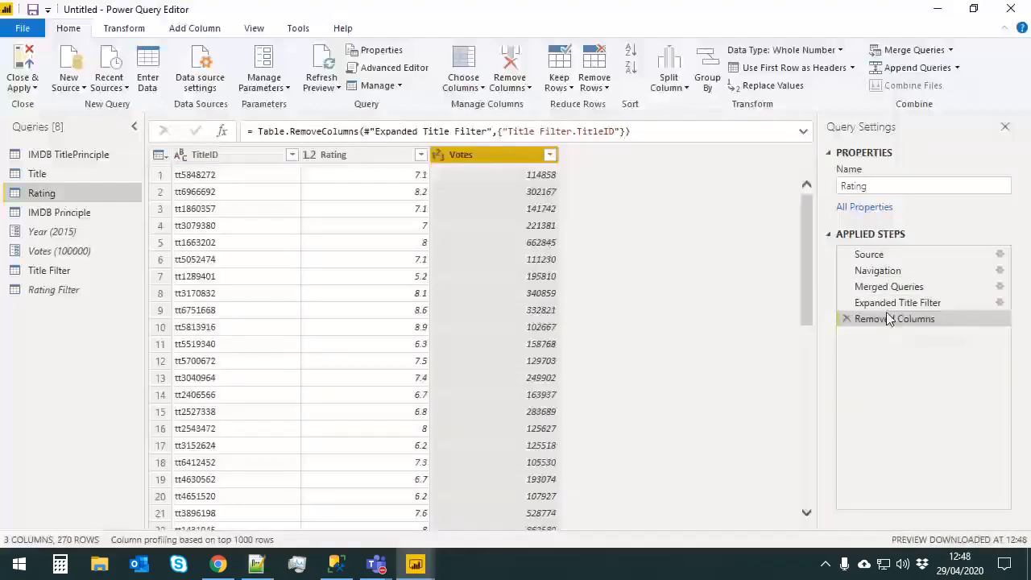
Review the native SQL query behind the Removed Columns step of the Rating query, including its nested inner joins
{"action": "right_click", "coordinate": [890, 320]}
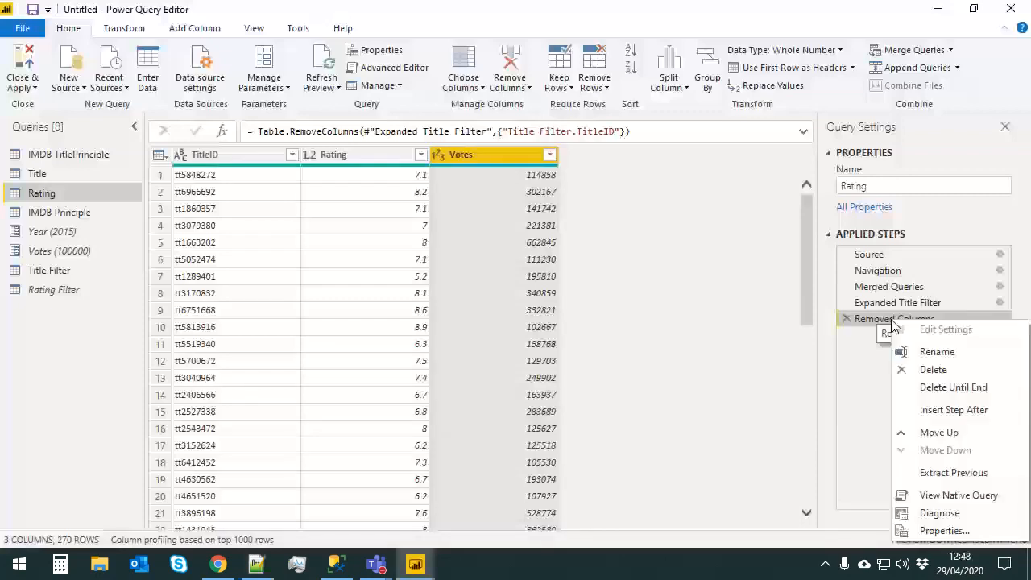
{"action": "left_click", "coordinate": [958, 496]}
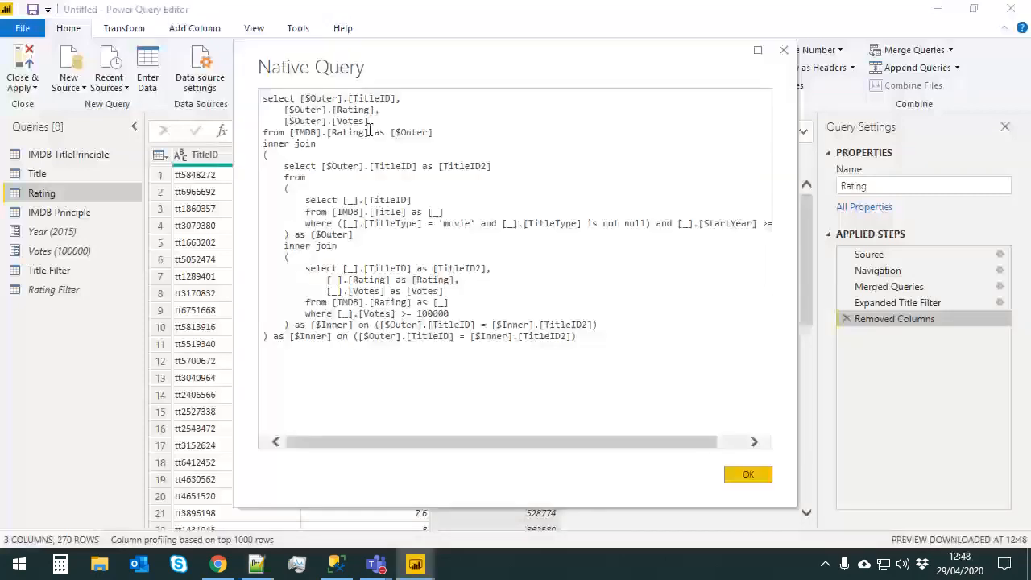
{"action": "left_click_drag", "start_coordinate": [434, 132], "coordinate": [199, 93]}
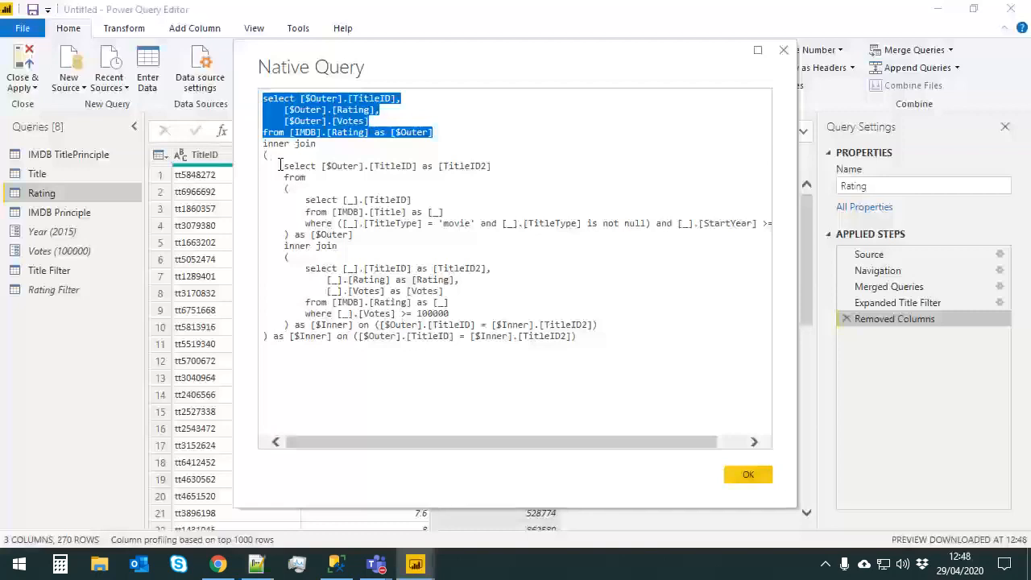
{"action": "left_click_drag", "start_coordinate": [279, 165], "coordinate": [573, 313]}
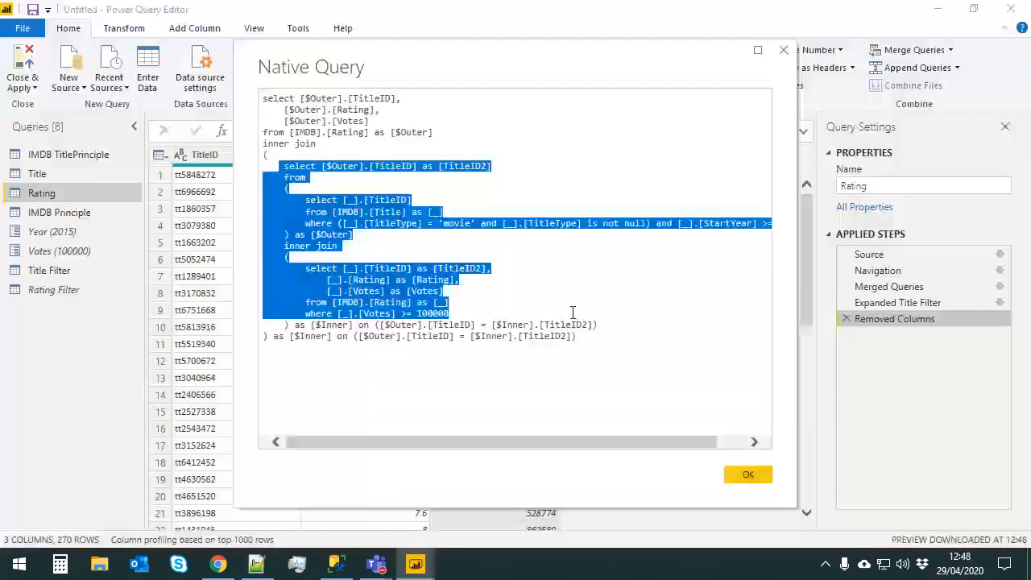
{"action": "left_click", "coordinate": [536, 291]}
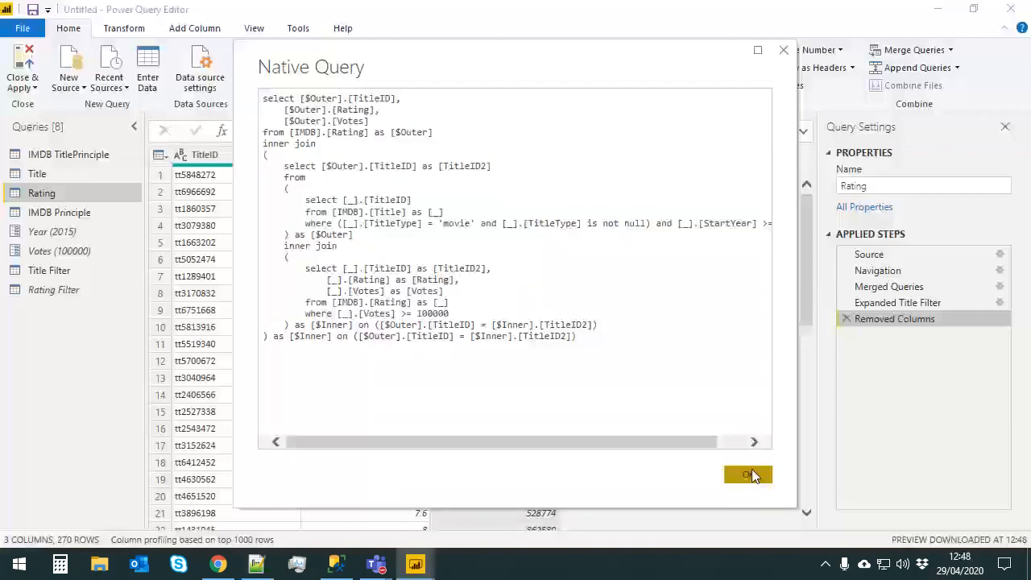
{"action": "left_click", "coordinate": [749, 476]}
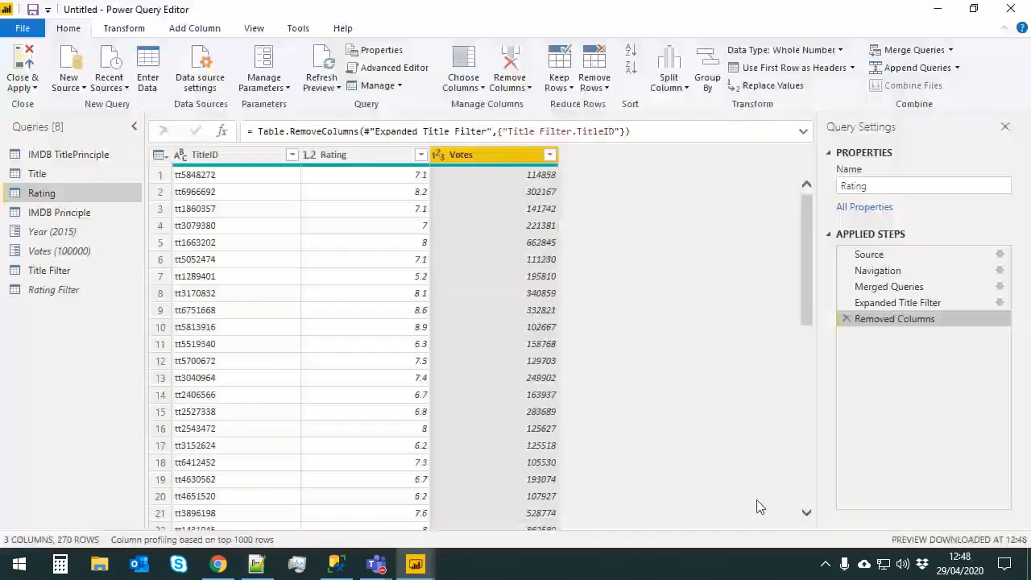
Replace the IMDB TitlePrinciple script with one that inner-joins Title Filter on TitleID, expands Title Filter.TitleID and removes that column
{"action": "left_click", "coordinate": [69, 158]}
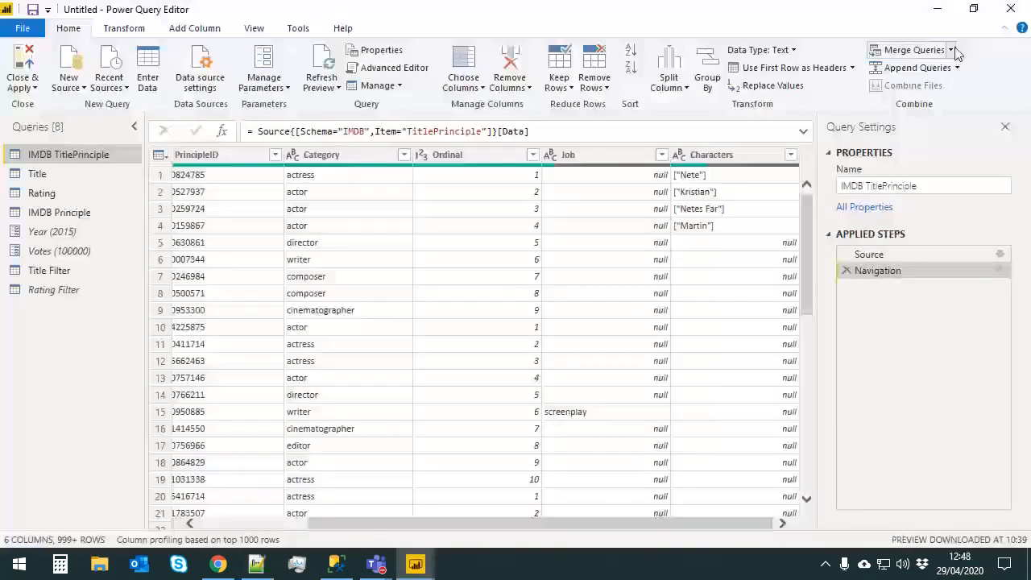
{"action": "left_click", "coordinate": [952, 50]}
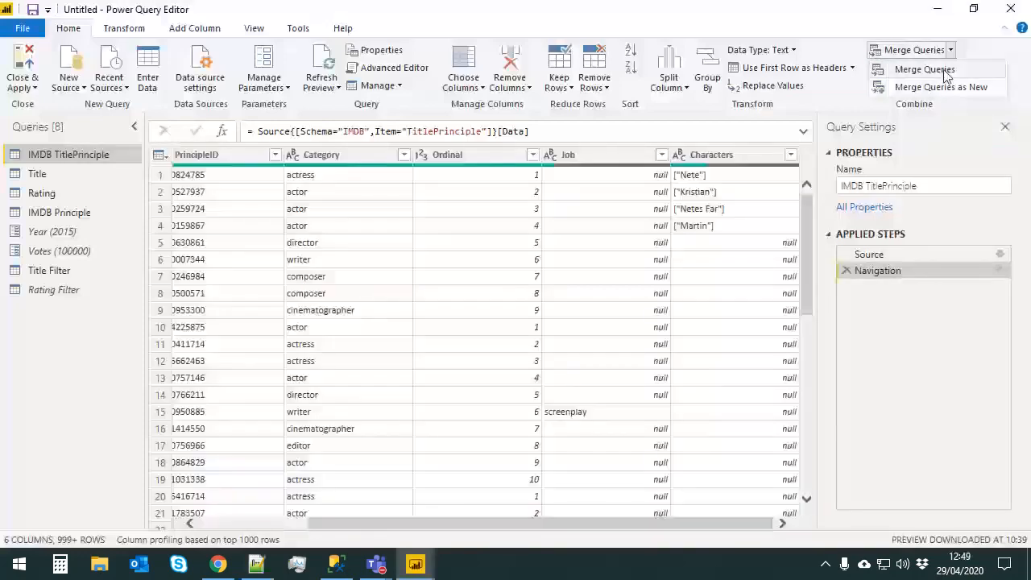
{"action": "left_click", "coordinate": [800, 2]}
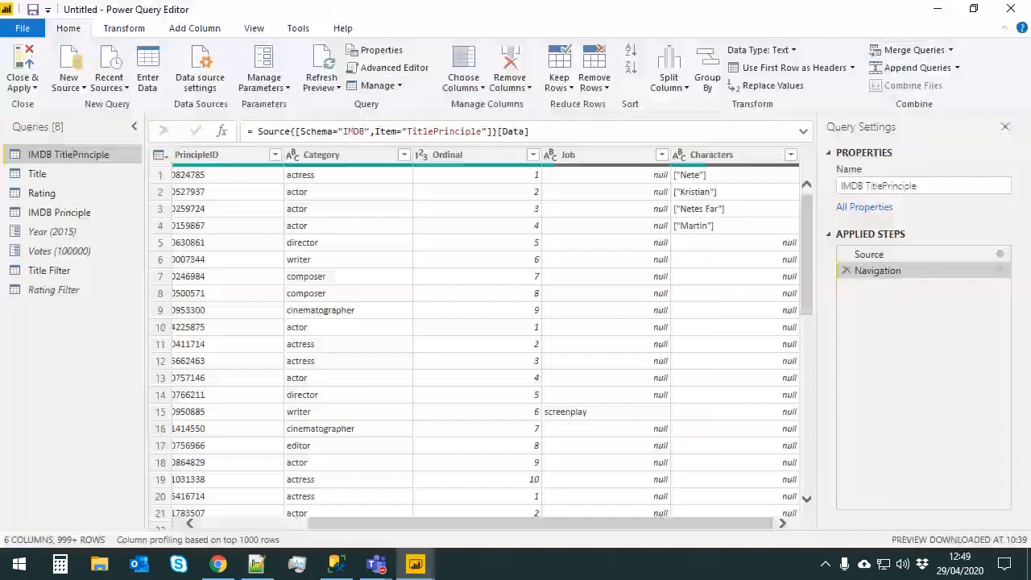
{"action": "key", "text": "alt+Tab"}
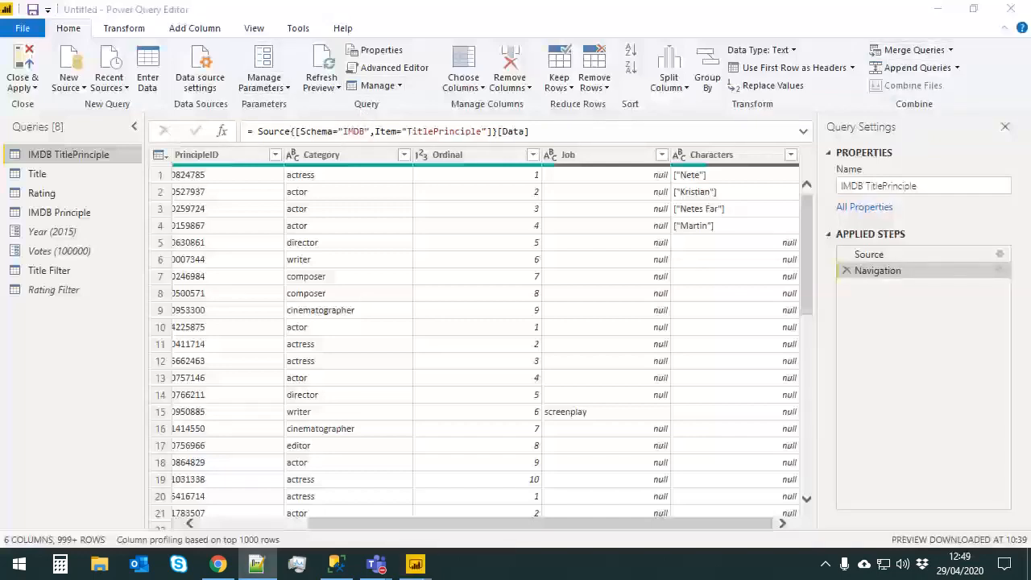
{"action": "left_click", "coordinate": [394, 67]}
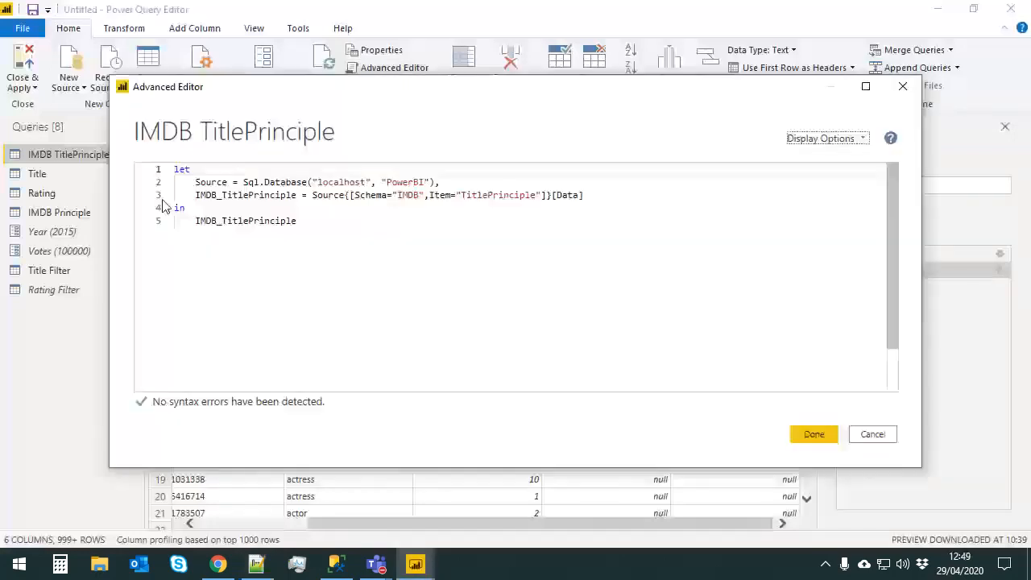
{"action": "key", "text": "ctrl+a"}
{"action": "type", "text": "let     Source = Sql.Database(\"localhost\", \"PowerBI\"),     IMDB_TitlePrinciple = Source{[Schema=\"IMDB\",Item=\"TitlePrinciple\"]}[Data],     #\"Merged Queries\" = Table.NestedJoin(IMDB_TitlePrinciple, {\"TitleID\"}, #\"Title Filter\", {\"TitleID\"}, \"Title Filter\", JoinKind.Inner),     #\"Expanded Title Filter\" = Table.ExpandTableColumn(#\"Merged Queries\", \"Title Filter\", {\"TitleID\"}, {\"Title Filter.TitleID\"}),     #\"Removed Columns\" = Table.RemoveColumns(#\"Expanded Title Filter\",{\"Title Filter.TitleID\"}) in     #\"Removed Columns\""}
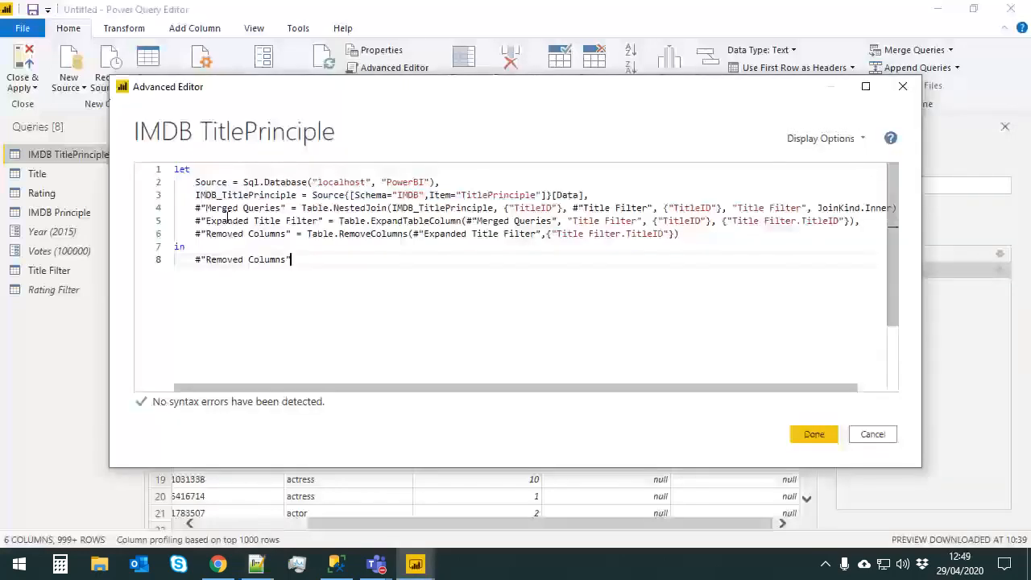
{"action": "left_click_drag", "start_coordinate": [181, 208], "coordinate": [424, 233]}
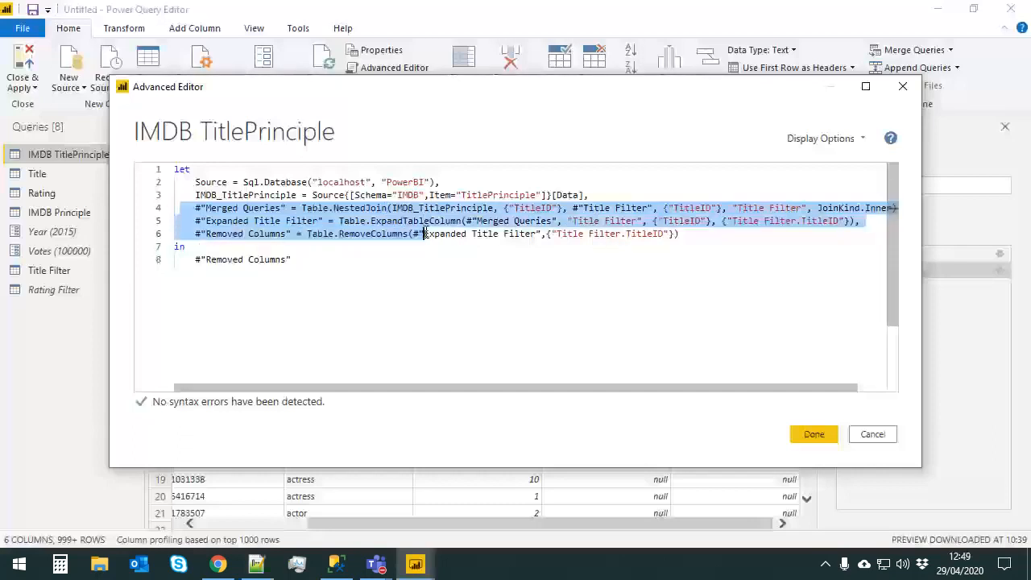
{"action": "left_click", "coordinate": [812, 436]}
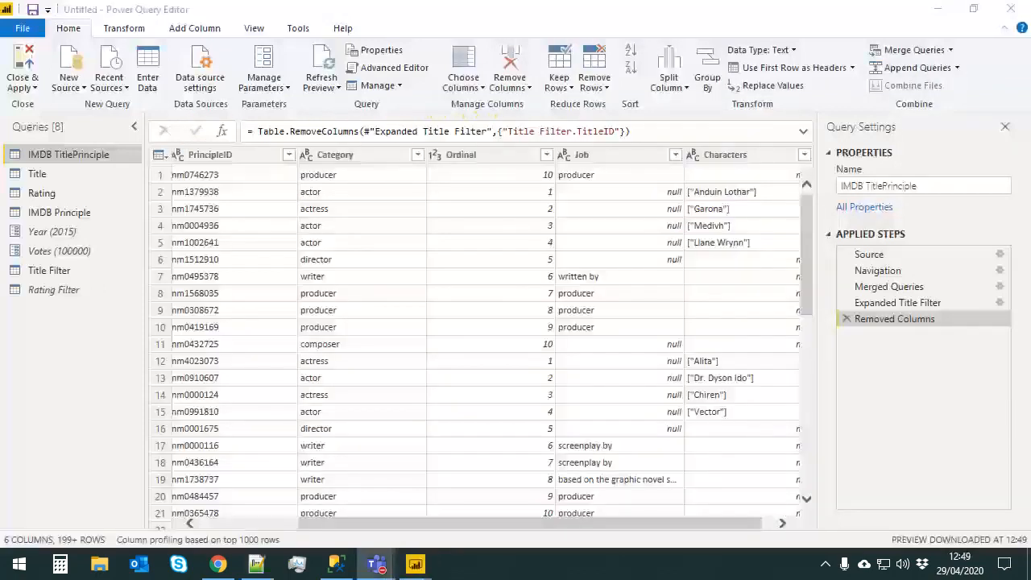
Rename the IMDB TitlePrinciple query as TitlePrinciple
{"action": "left_click_drag", "start_coordinate": [398, 524], "coordinate": [787, 510]}
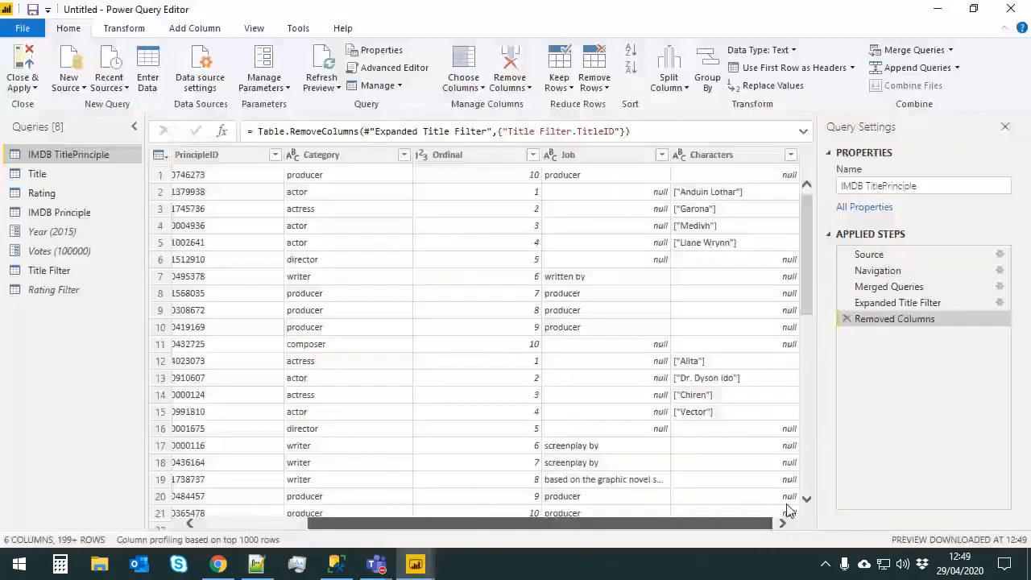
{"action": "left_click", "coordinate": [67, 153]}
{"action": "double_click", "coordinate": [70, 154]}
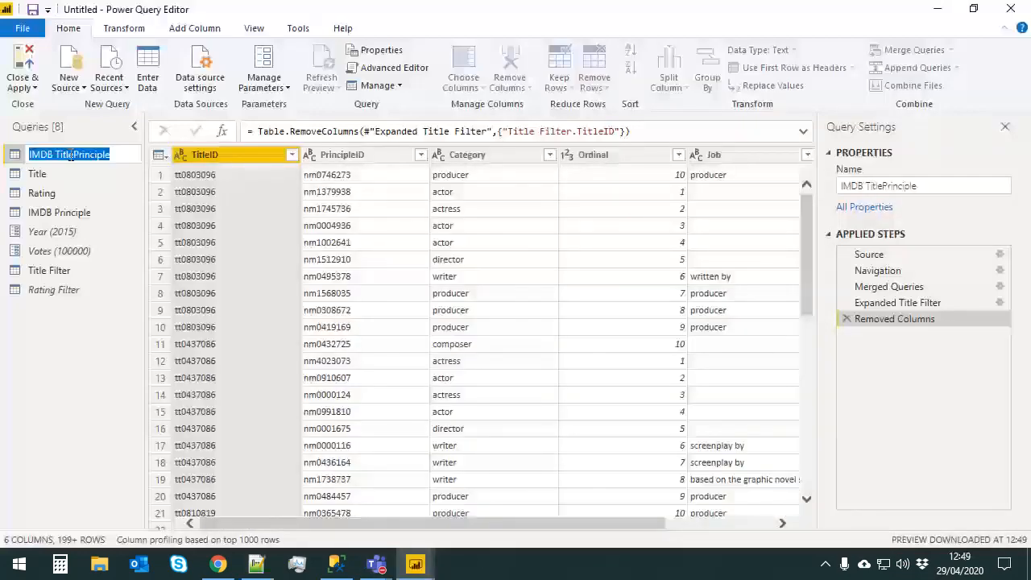
{"action": "type", "text": "TitlePricn"}
{"action": "key", "text": "BackSpace"}
{"action": "key", "text": "BackSpace"}
{"action": "type", "text": "nc"}
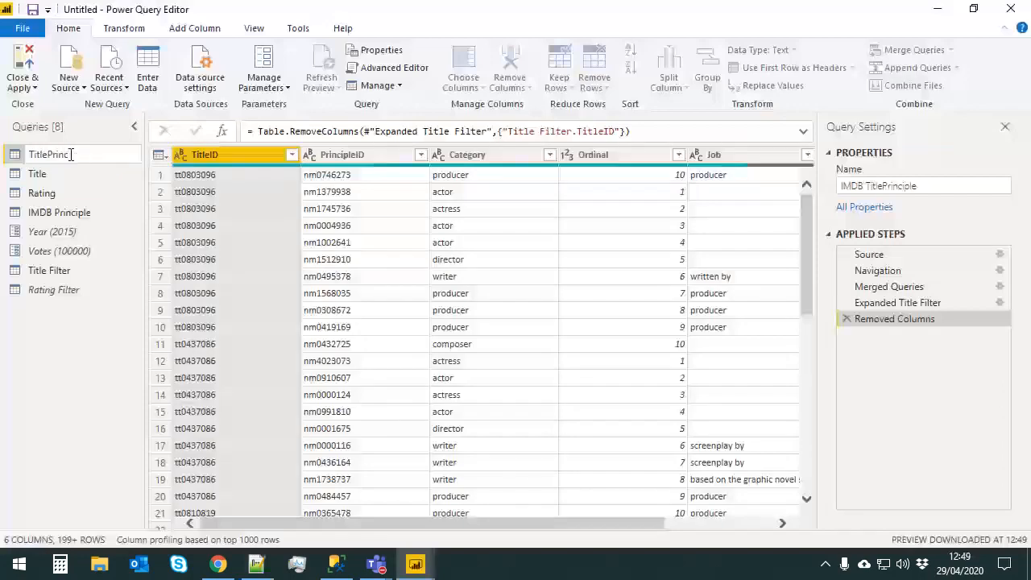
{"action": "type", "text": "ipl"}
{"action": "type", "text": "e"}
{"action": "key", "text": "Return"}
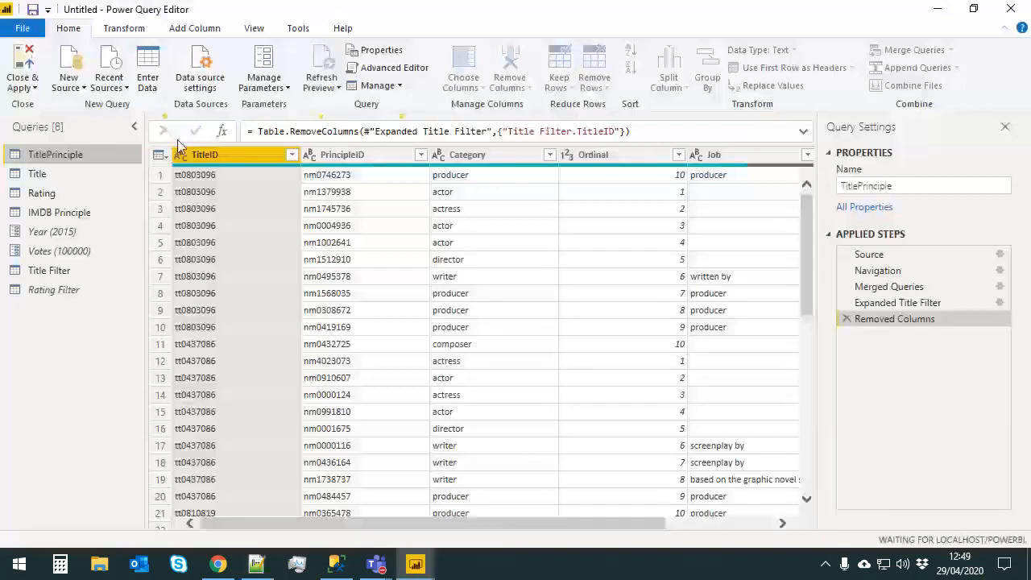
Duplicate the TitlePrinciple query with all its applied steps
{"action": "left_click", "coordinate": [73, 213]}
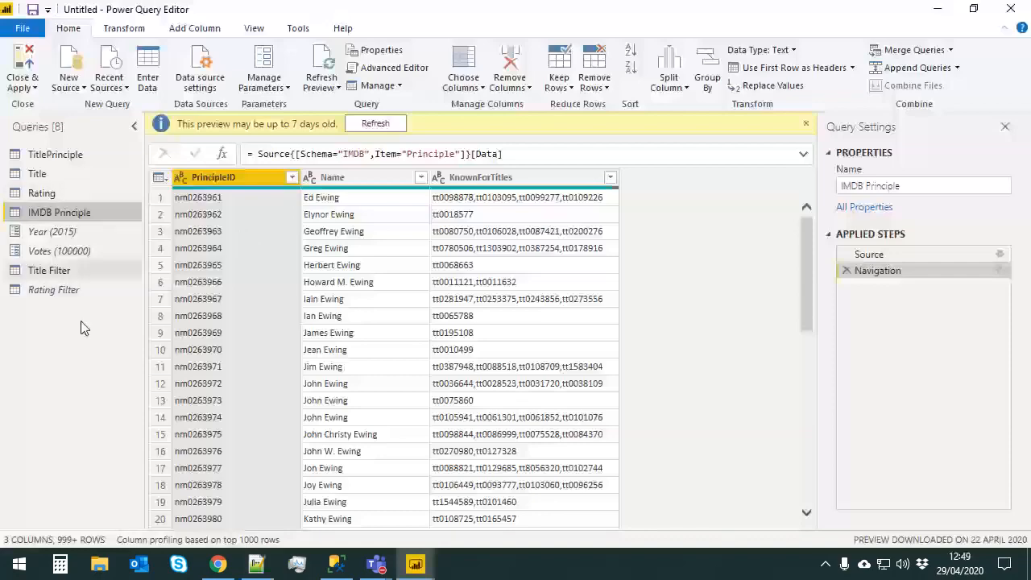
{"action": "left_click", "coordinate": [51, 153]}
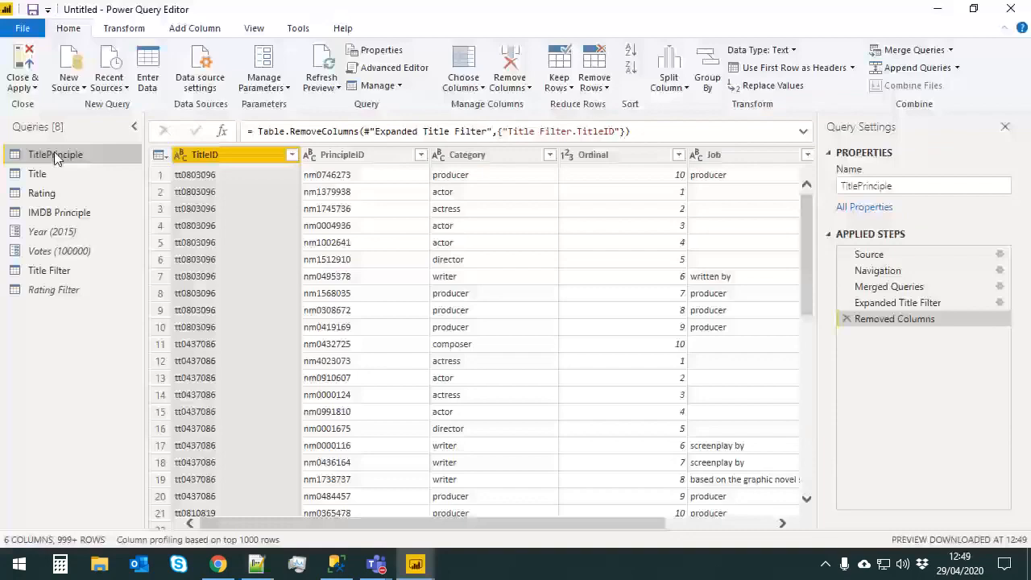
{"action": "right_click", "coordinate": [54, 151]}
{"action": "left_click", "coordinate": [183, 288]}
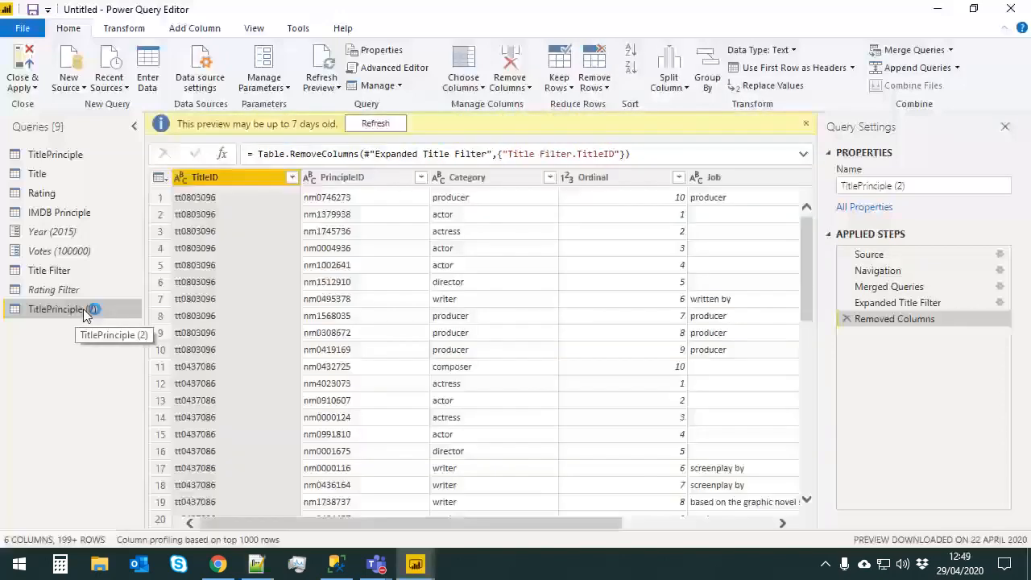
Keep only the PrincipleID column in the duplicated TitlePrinciple query and remove its duplicate values
{"action": "left_click", "coordinate": [359, 180]}
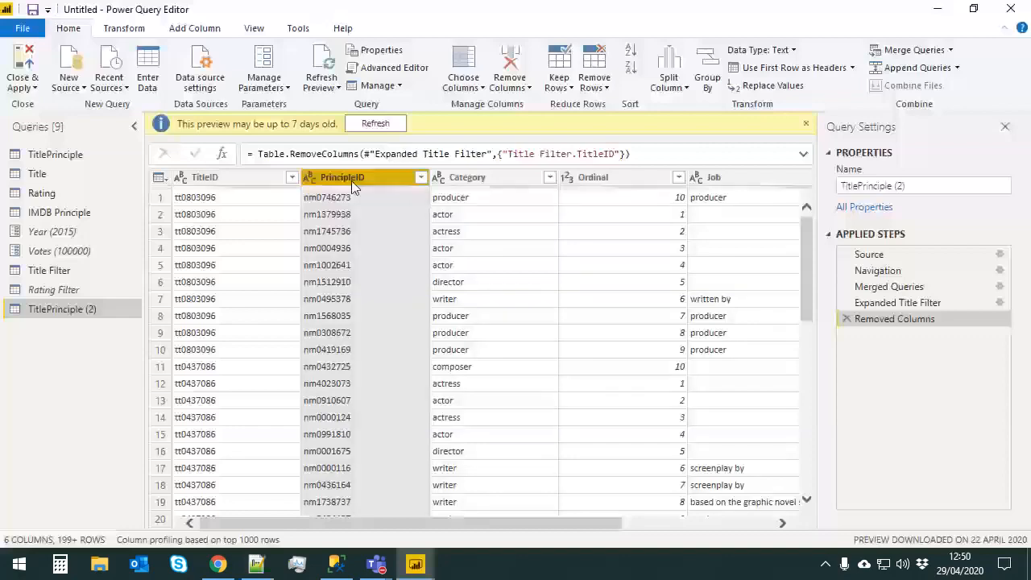
{"action": "right_click", "coordinate": [352, 182]}
{"action": "left_click", "coordinate": [472, 190]}
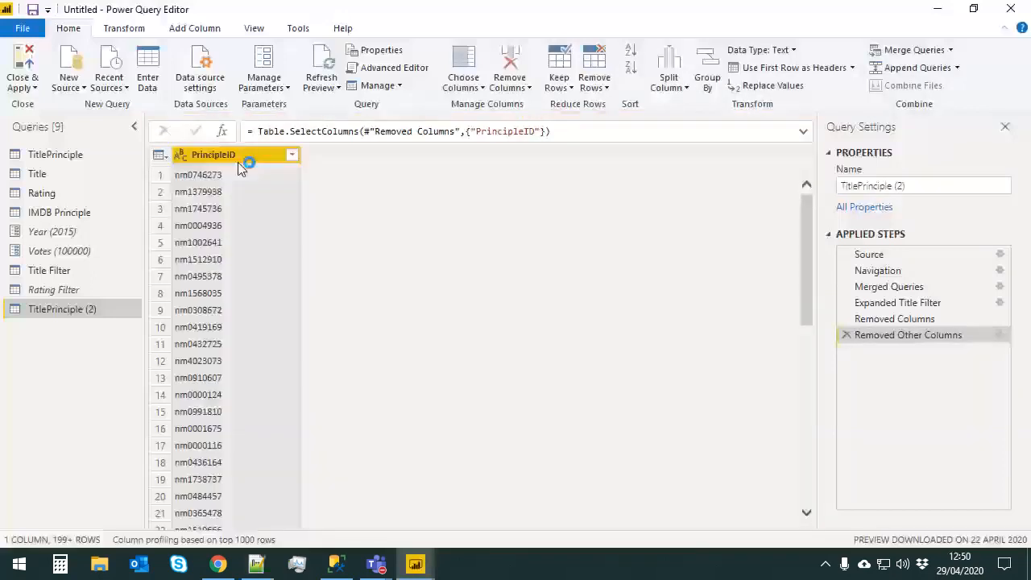
{"action": "right_click", "coordinate": [243, 156]}
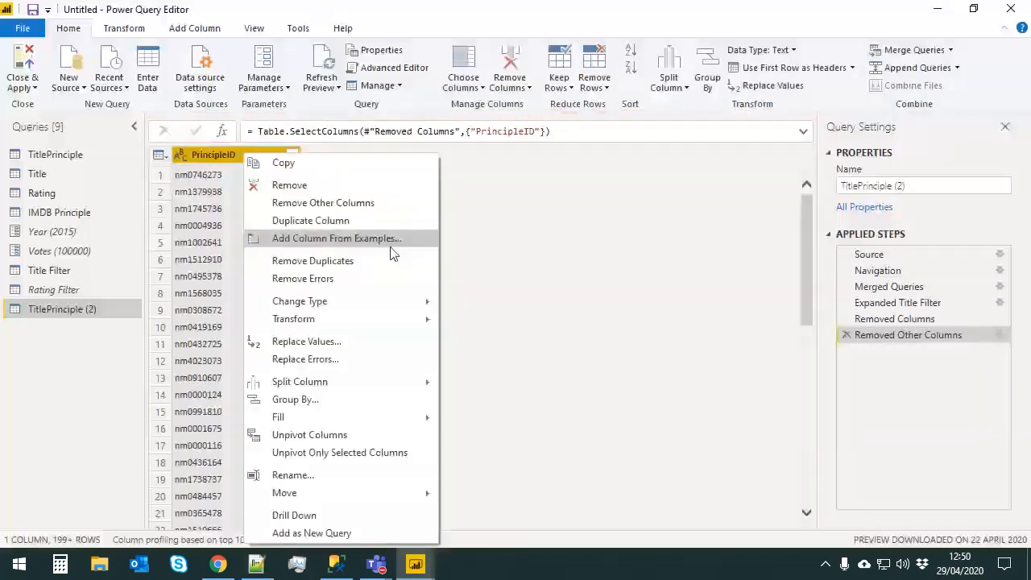
{"action": "left_click", "coordinate": [375, 264]}
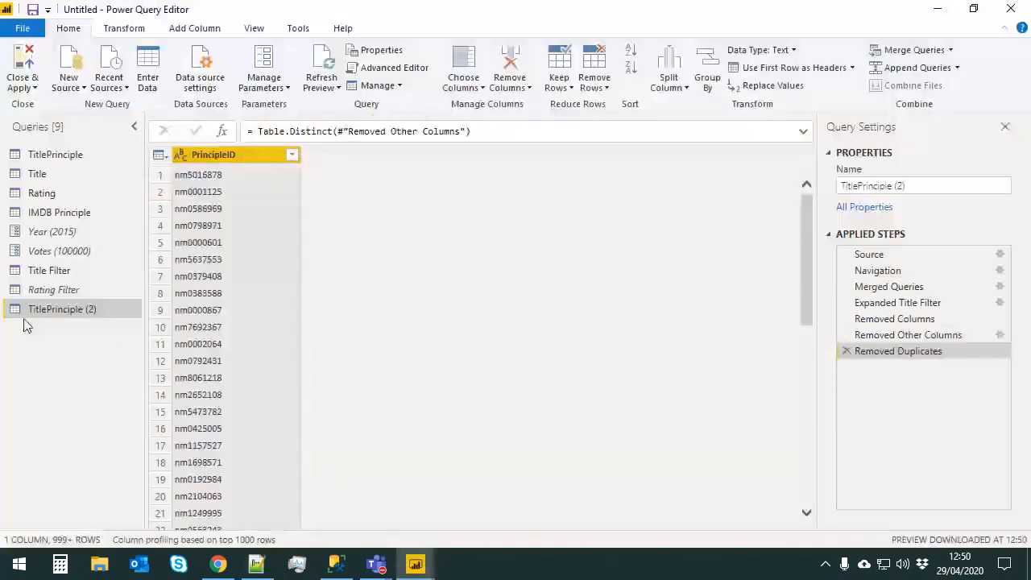
Rename the duplicated TitlePrinciple query as Principle Filter
{"action": "double_click", "coordinate": [60, 307]}
{"action": "type", "text": "P"}
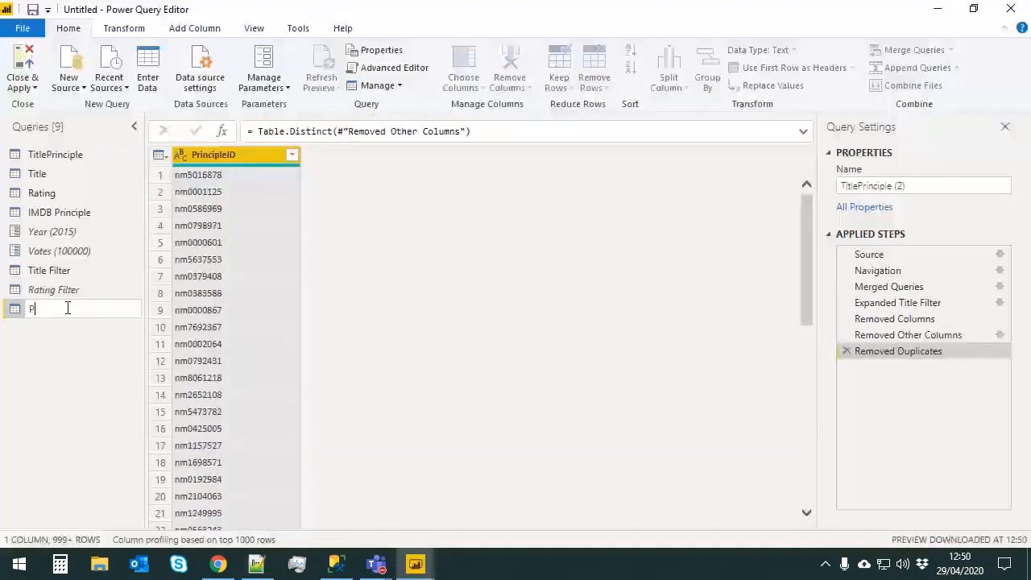
{"action": "type", "text": "rinciple Filter"}
{"action": "key", "text": "Return"}
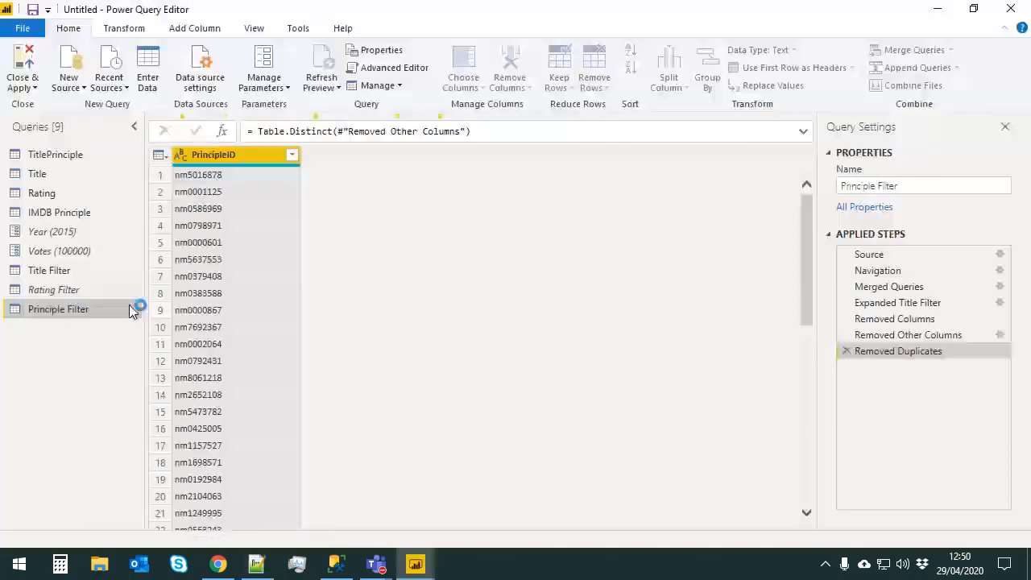
Rename the IMDB Principle query as Principle and refresh its data preview
{"action": "double_click", "coordinate": [88, 215]}
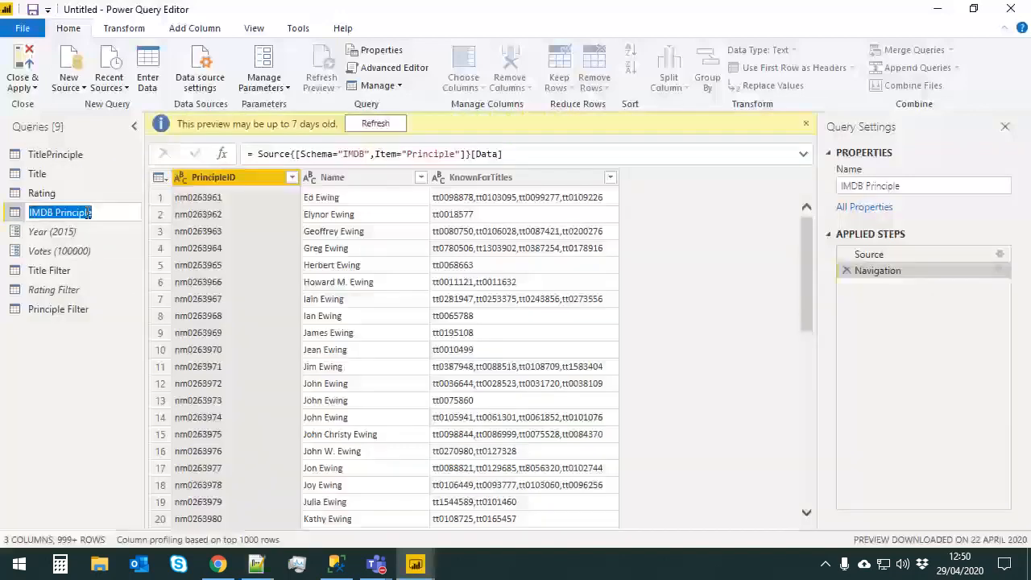
{"action": "type", "text": "Principle"}
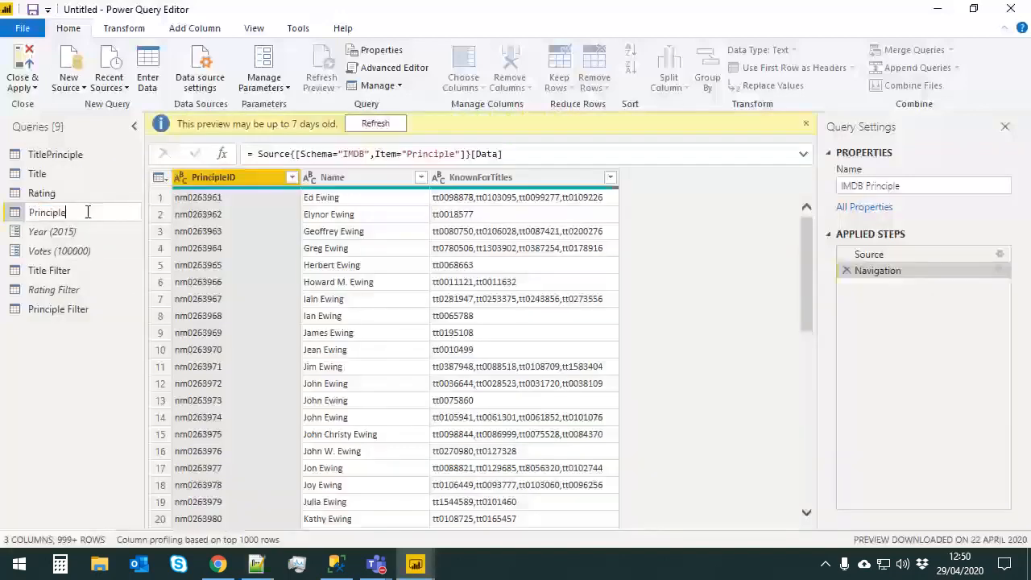
{"action": "key", "text": "Return"}
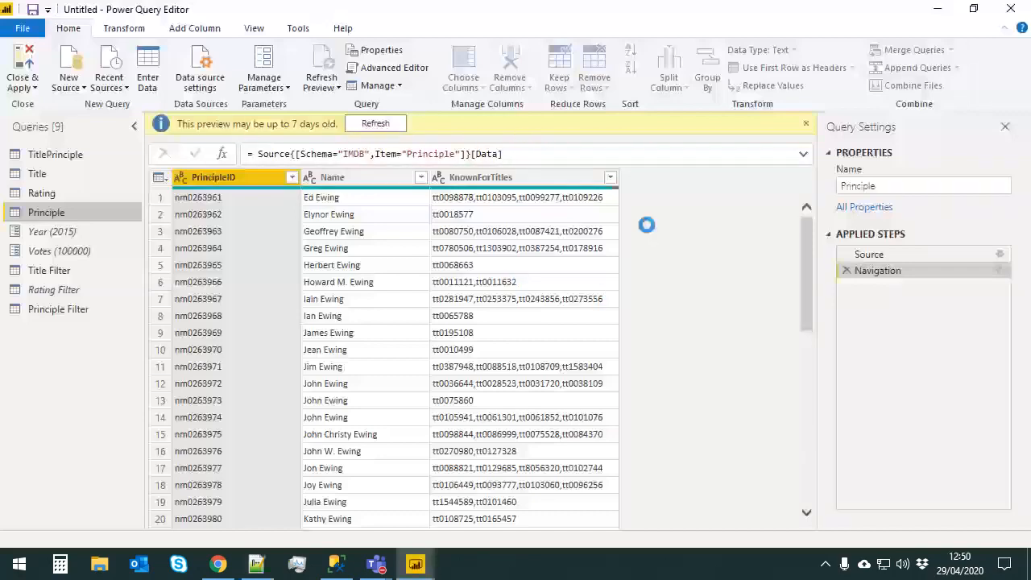
{"action": "left_click", "coordinate": [375, 123]}
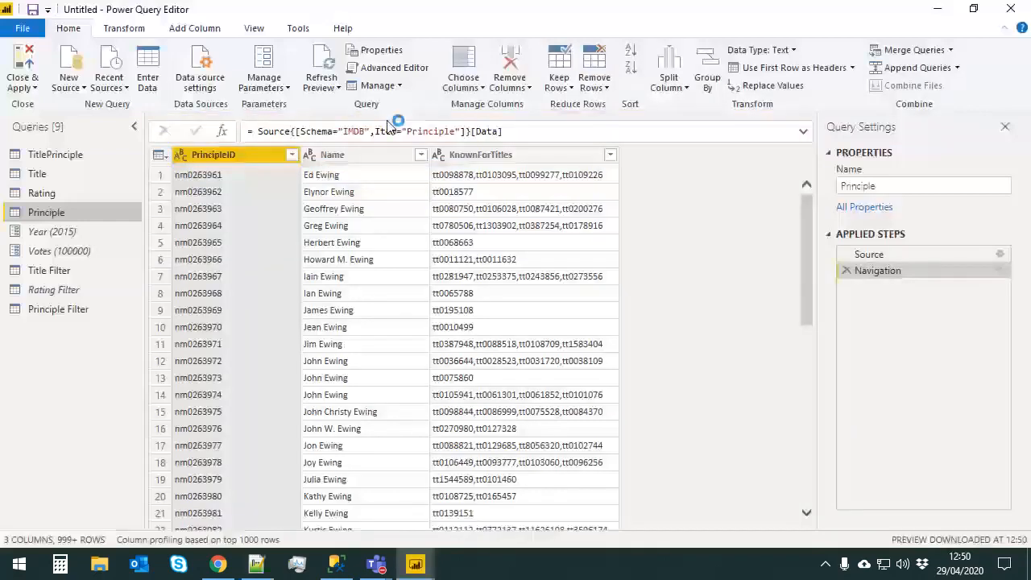
Merge the Principle query with Principle Filter on PrincipleID, using an inner join that keeps only matching rows
{"action": "left_click", "coordinate": [950, 50]}
{"action": "left_click", "coordinate": [947, 69]}
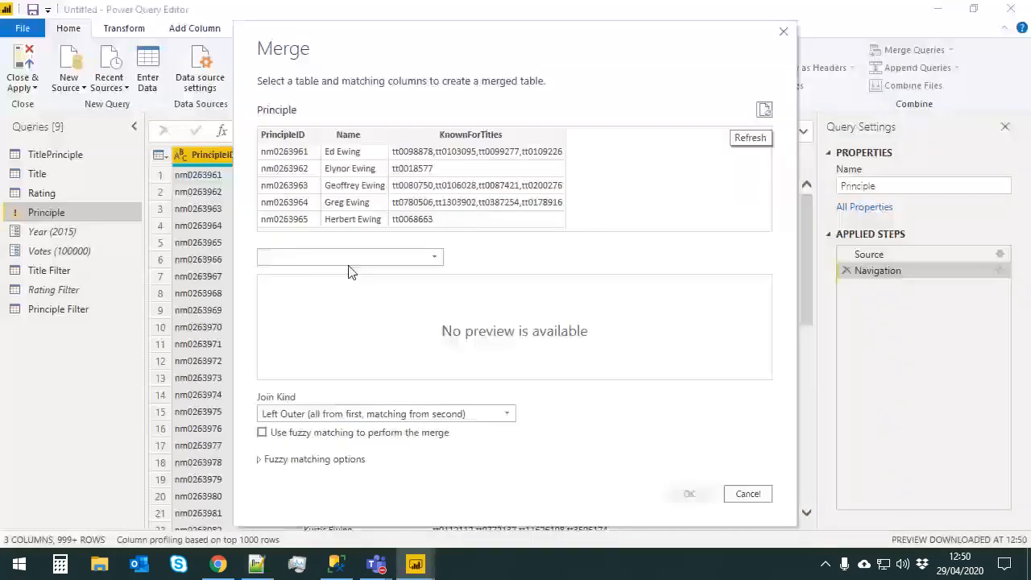
{"action": "left_click", "coordinate": [346, 256]}
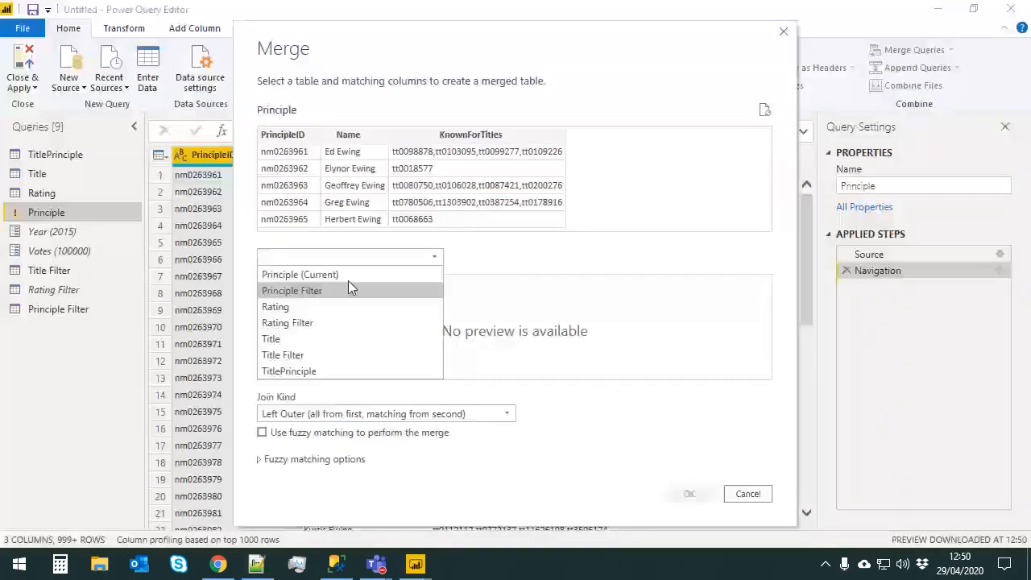
{"action": "left_click", "coordinate": [348, 288]}
{"action": "left_click", "coordinate": [295, 134]}
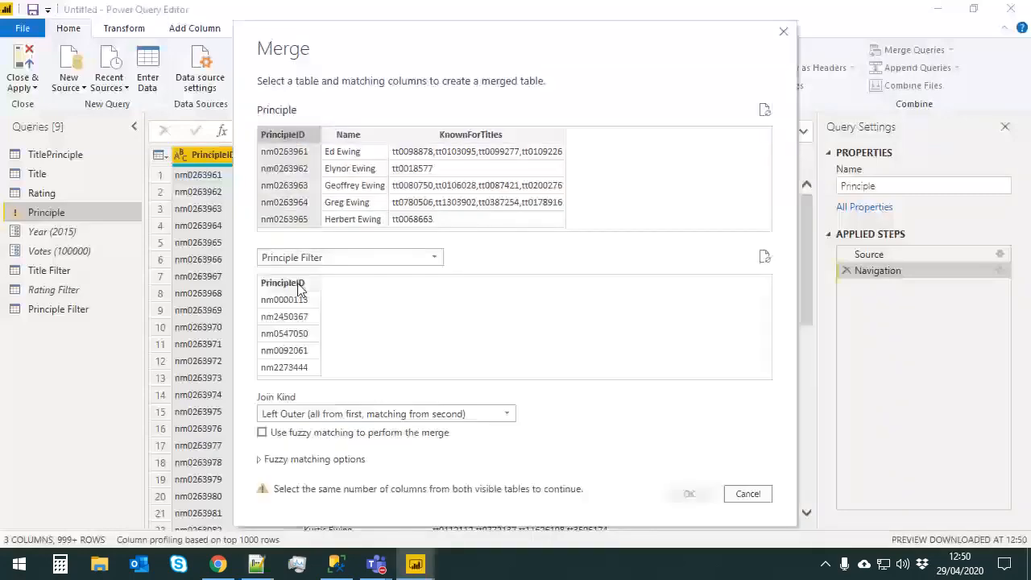
{"action": "left_click", "coordinate": [296, 283]}
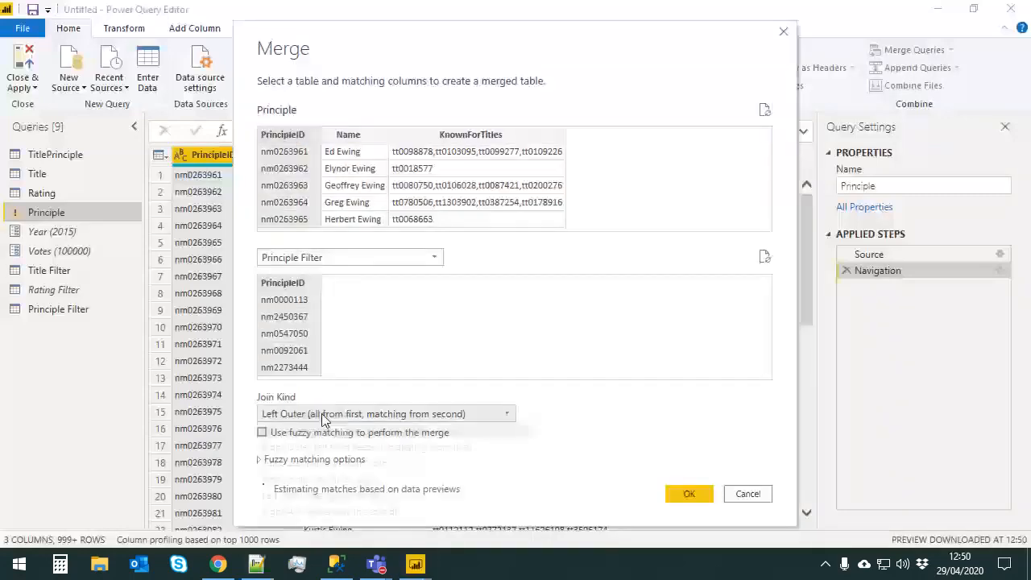
{"action": "left_click", "coordinate": [354, 413]}
{"action": "left_click", "coordinate": [331, 481]}
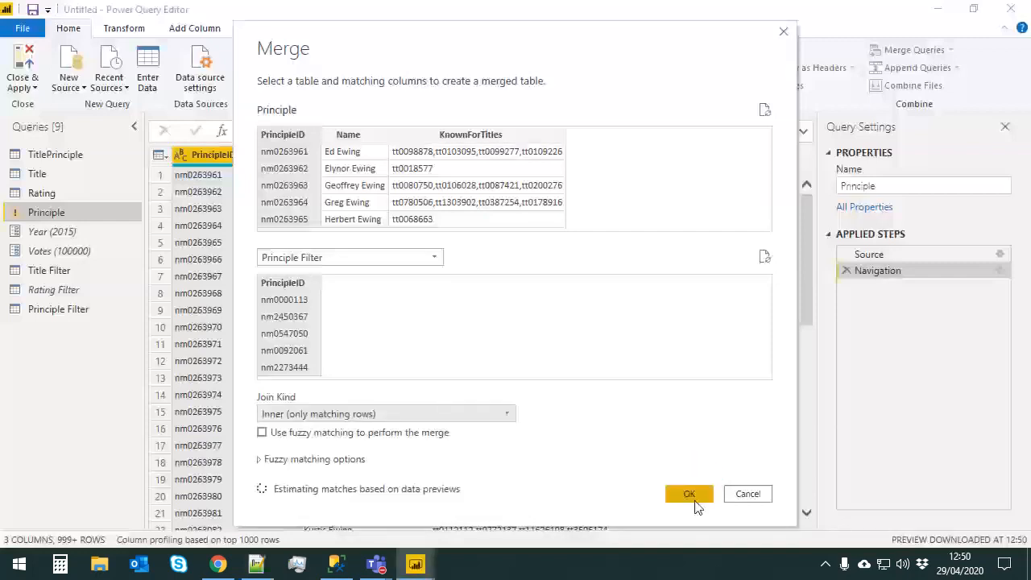
{"action": "left_click", "coordinate": [690, 495]}
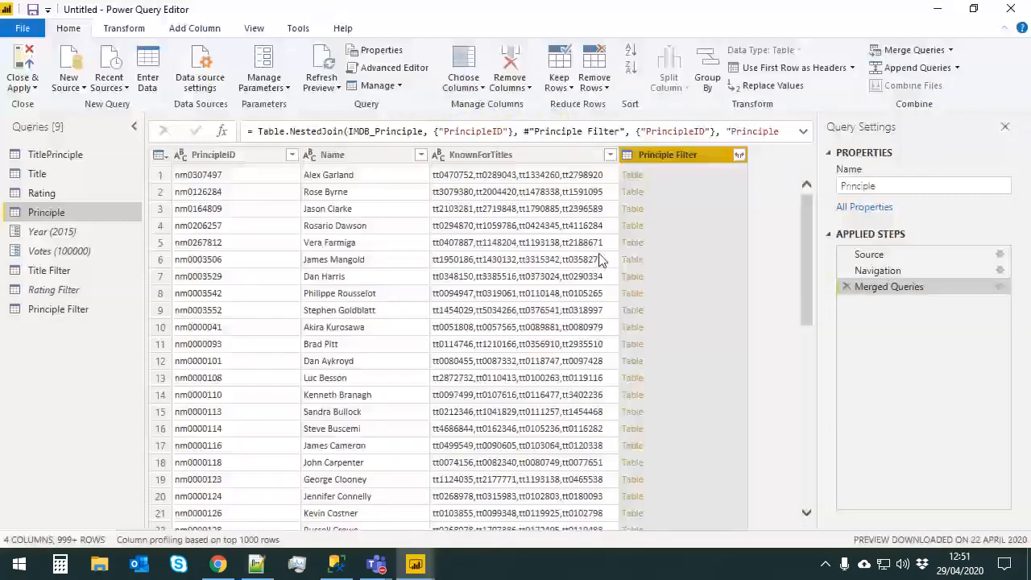
Expand PrincipleID from the merged Principle Filter column and remove the expanded column from the Principle query
{"action": "left_click", "coordinate": [739, 154]}
{"action": "left_click", "coordinate": [648, 339]}
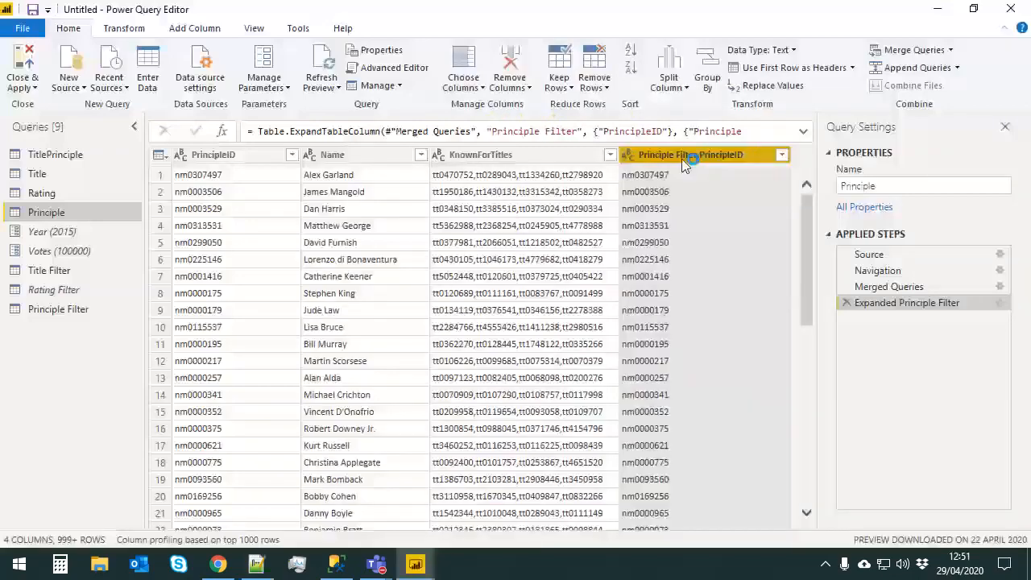
{"action": "key", "text": "Delete"}
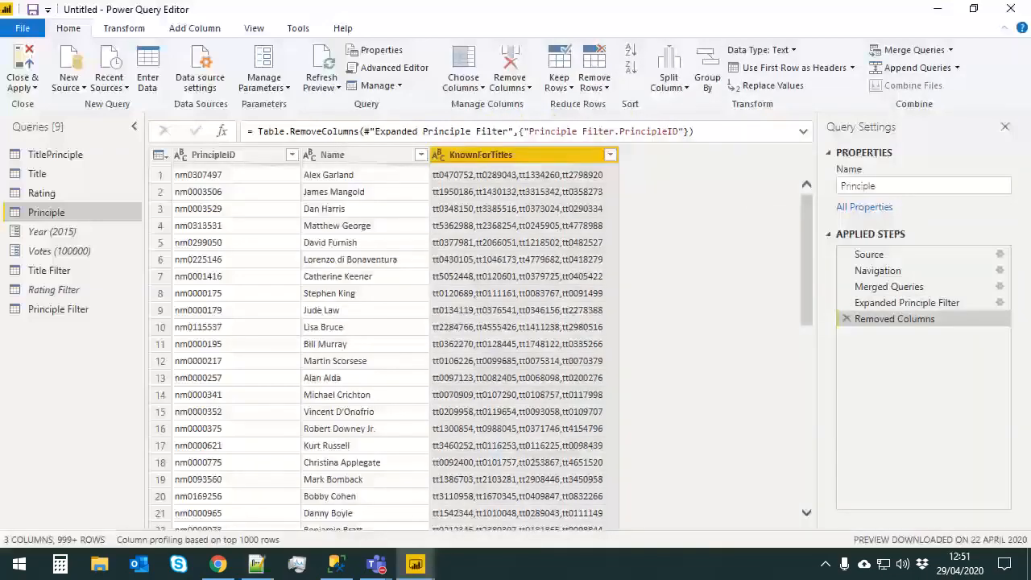
Examine the native SQL query of the Principle query's Removed Columns step, including its nested title and principle filter subqueries
{"action": "left_click", "coordinate": [894, 319]}
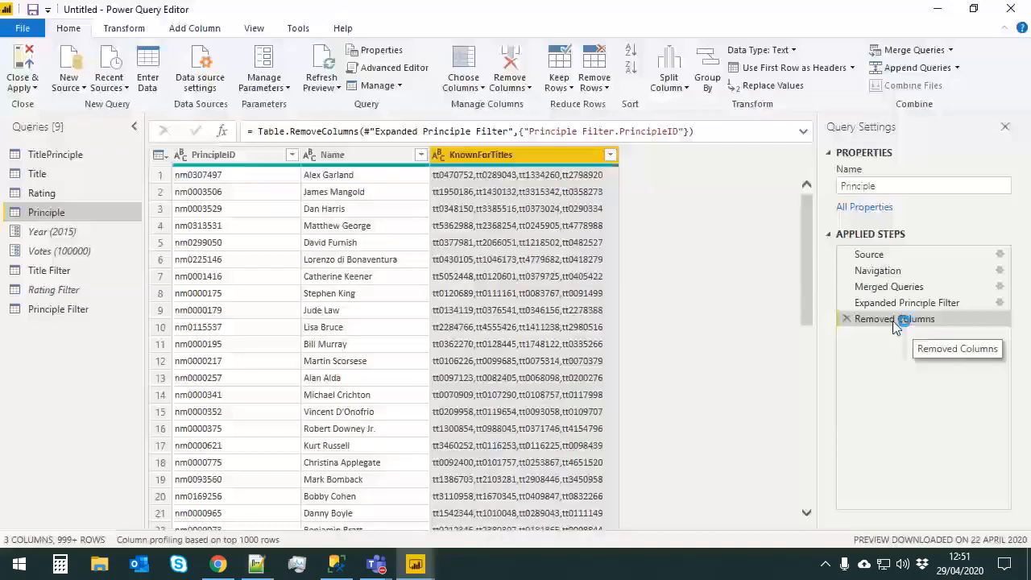
{"action": "right_click", "coordinate": [894, 320]}
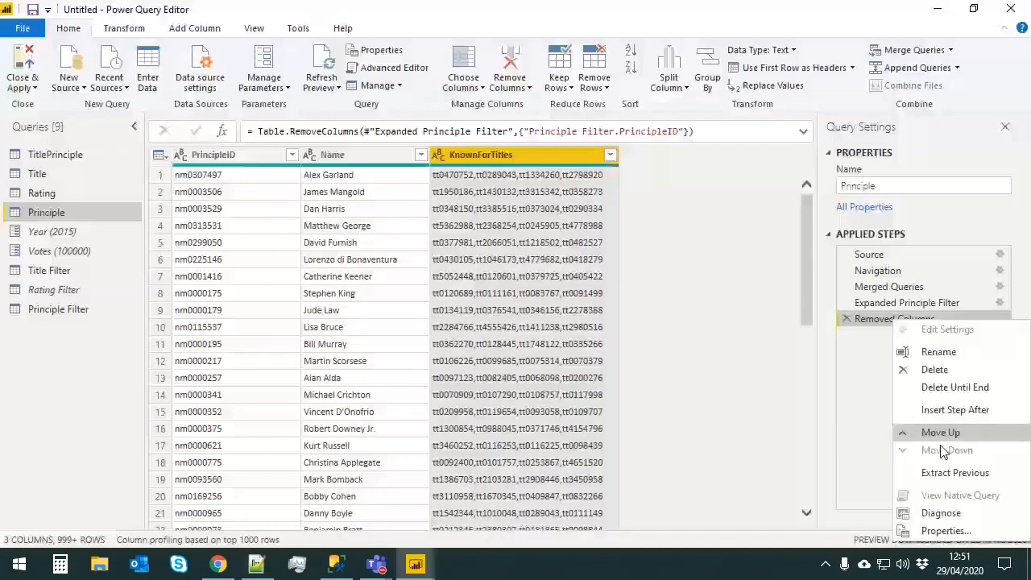
{"action": "left_click", "coordinate": [866, 321]}
{"action": "right_click", "coordinate": [865, 321]}
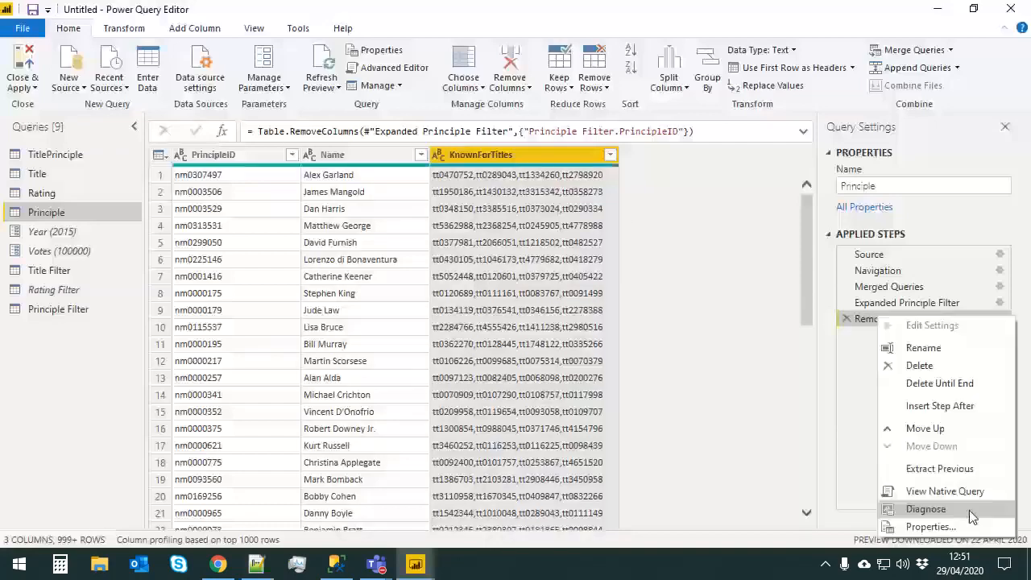
{"action": "left_click", "coordinate": [971, 493]}
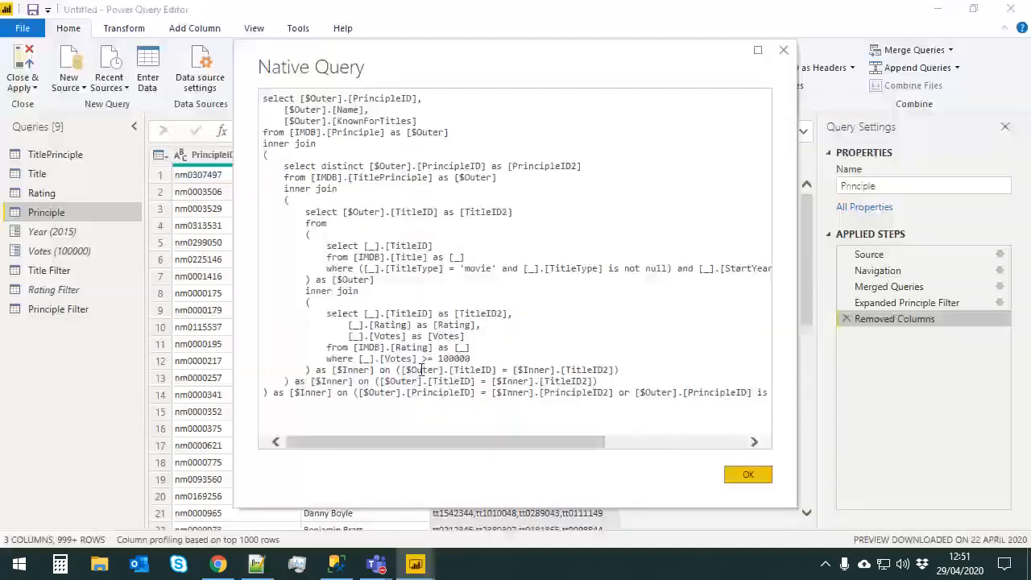
{"action": "left_click_drag", "start_coordinate": [306, 212], "coordinate": [579, 358]}
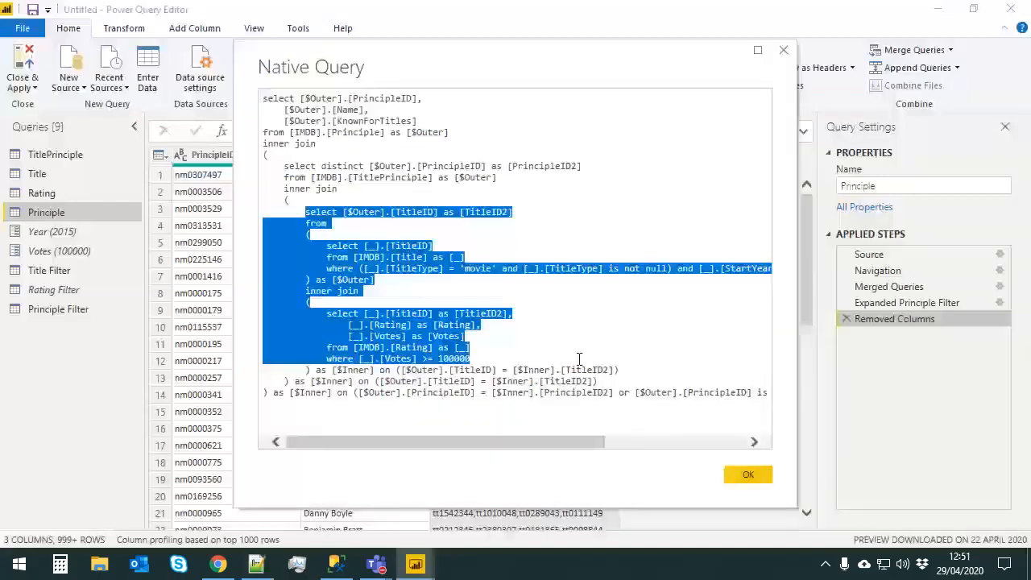
{"action": "left_click_drag", "start_coordinate": [284, 166], "coordinate": [673, 379]}
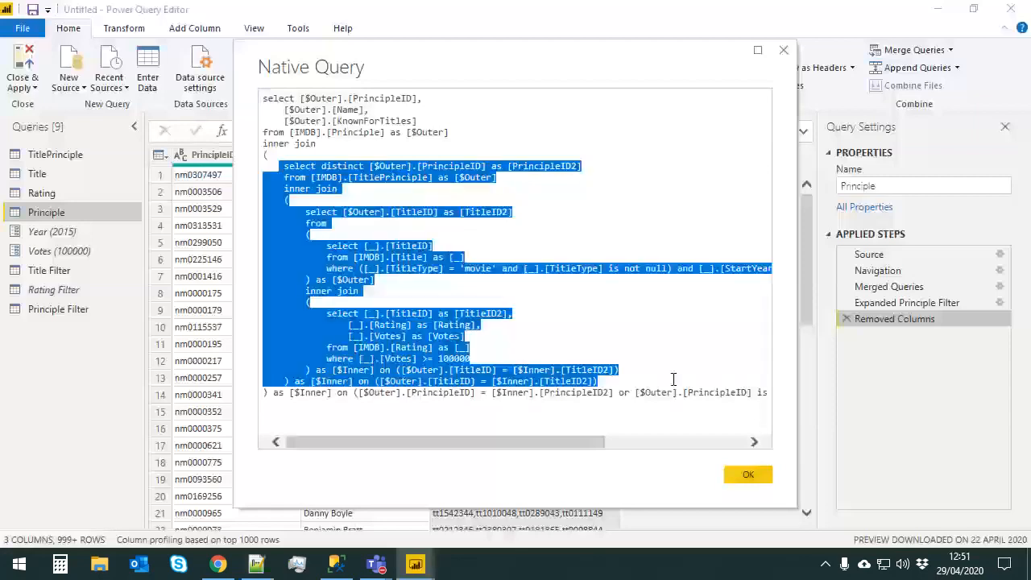
{"action": "double_click", "coordinate": [355, 132]}
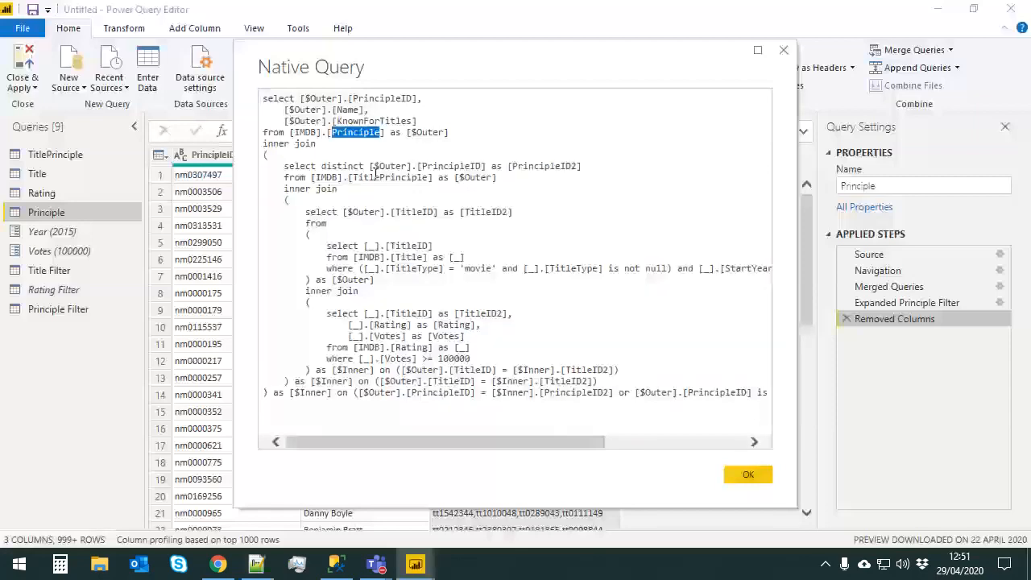
{"action": "left_click", "coordinate": [749, 476]}
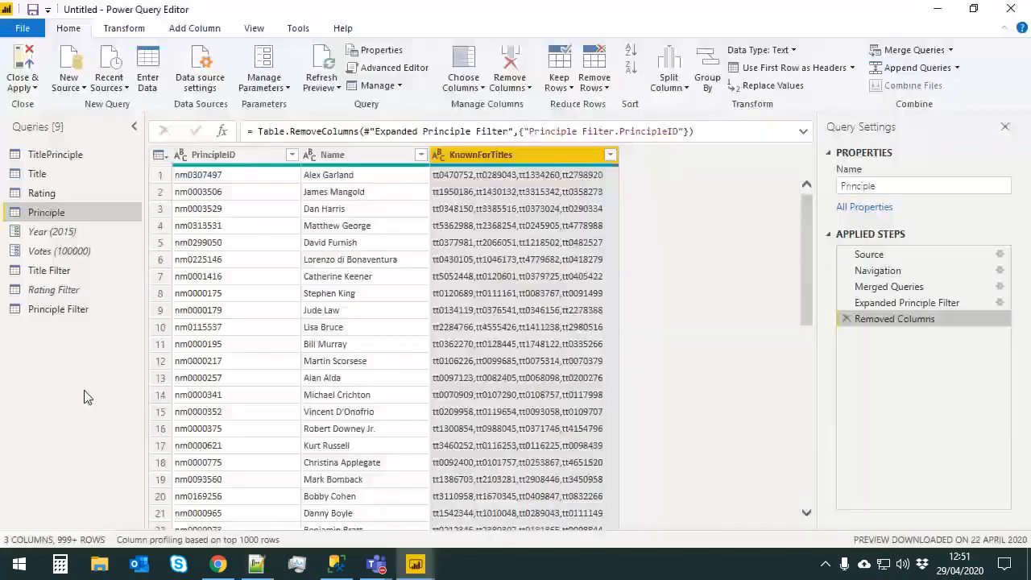
Disable loading of the Title Filter and Principle Filter queries, and exclude Principle Filter from report refresh
{"action": "left_click", "coordinate": [49, 273]}
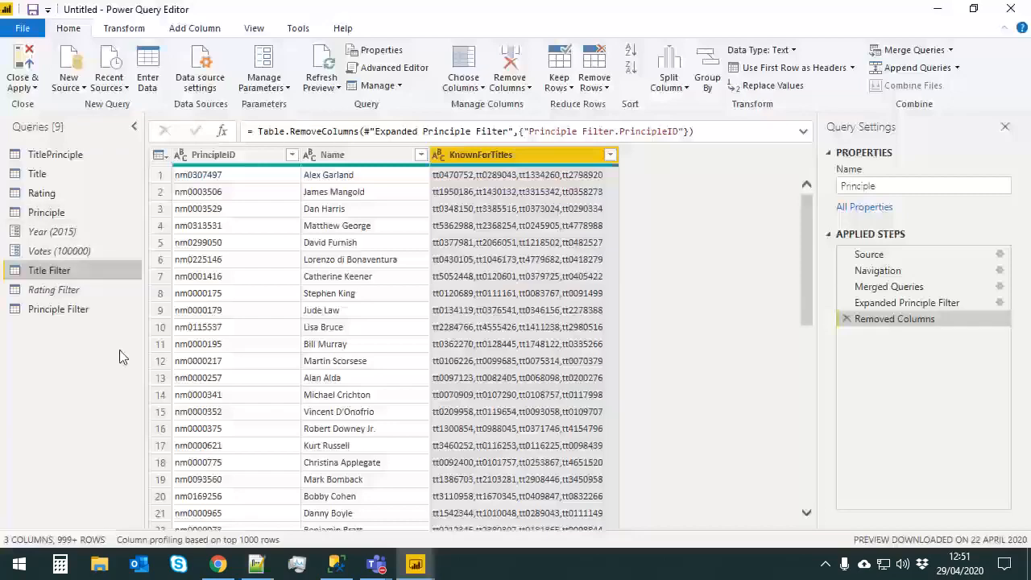
{"action": "right_click", "coordinate": [48, 270]}
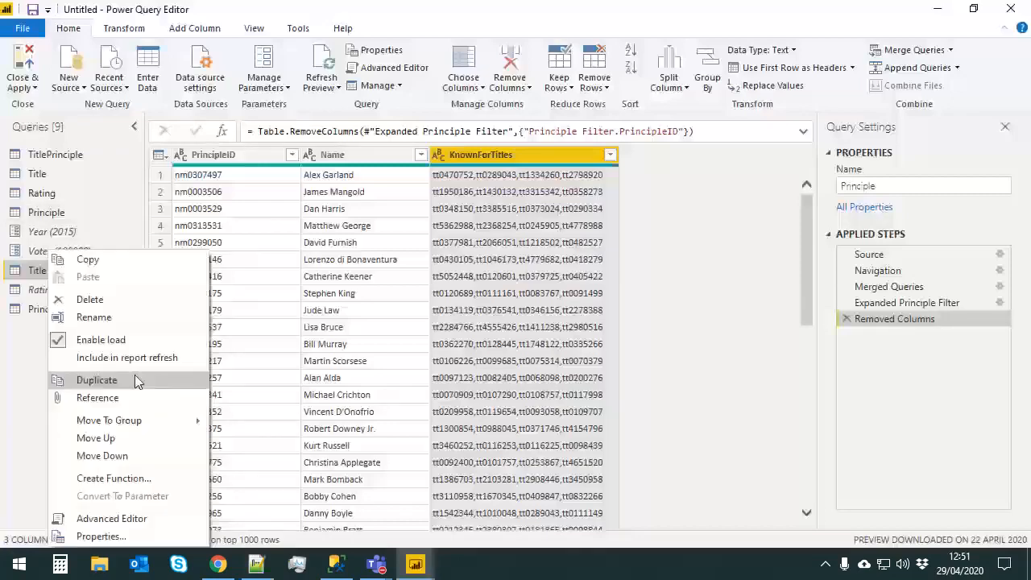
{"action": "left_click", "coordinate": [101, 340]}
{"action": "right_click", "coordinate": [60, 309]}
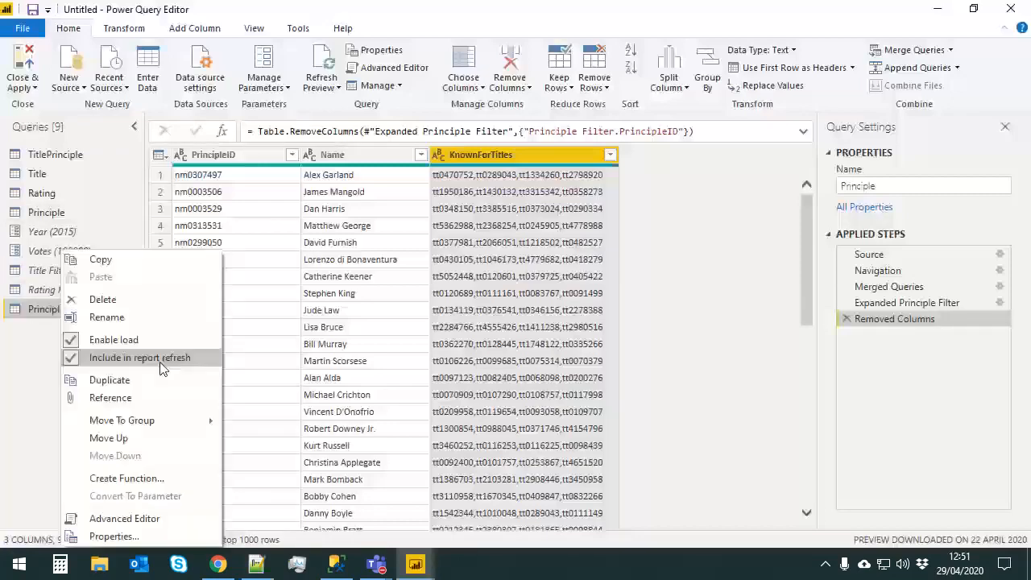
{"action": "left_click", "coordinate": [161, 364]}
{"action": "right_click", "coordinate": [42, 309]}
{"action": "left_click", "coordinate": [91, 339]}
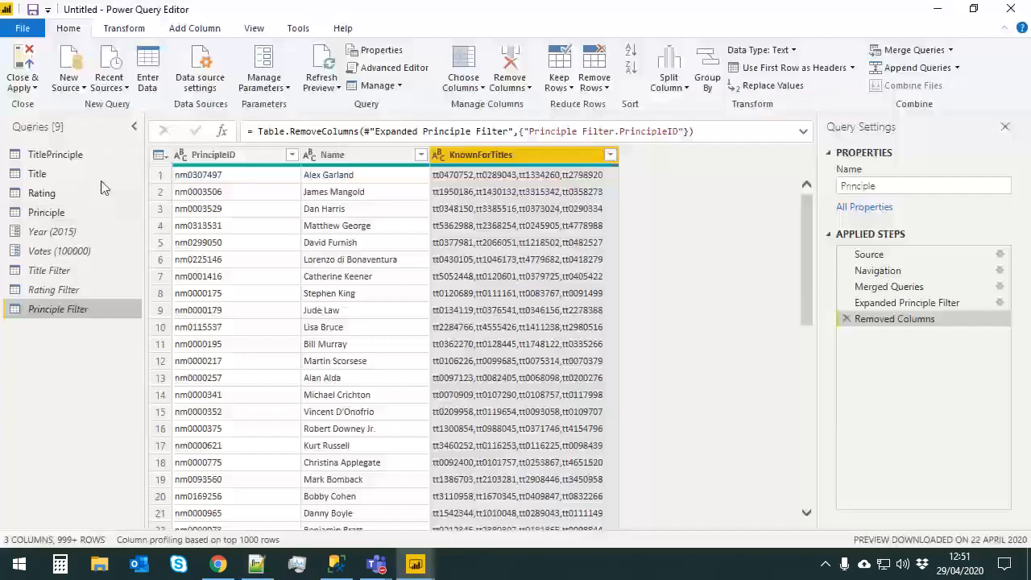
Close the query editor with all query changes applied and show the model diagram with its properties collapsed
{"action": "left_click", "coordinate": [22, 77]}
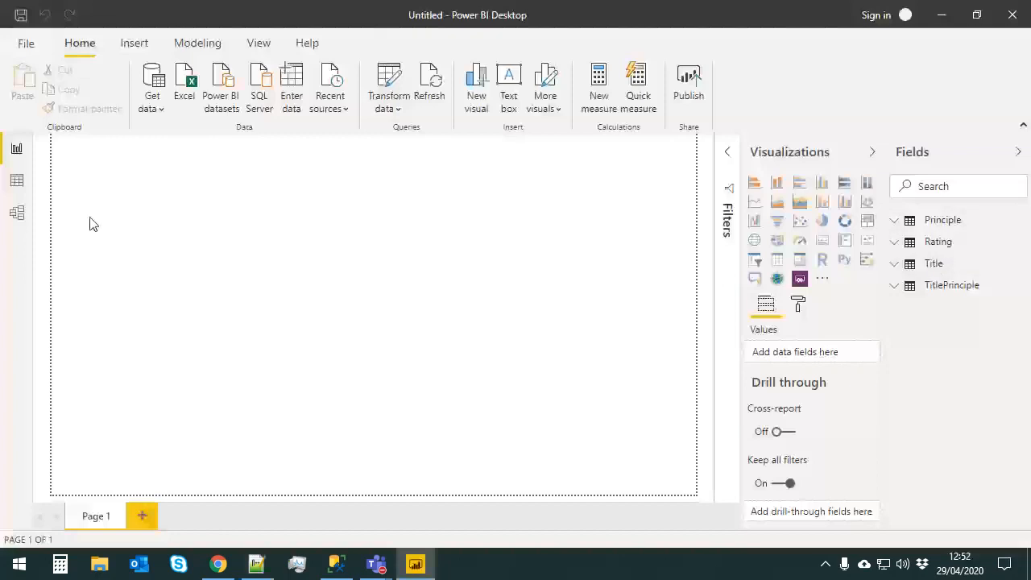
{"action": "left_click", "coordinate": [18, 218]}
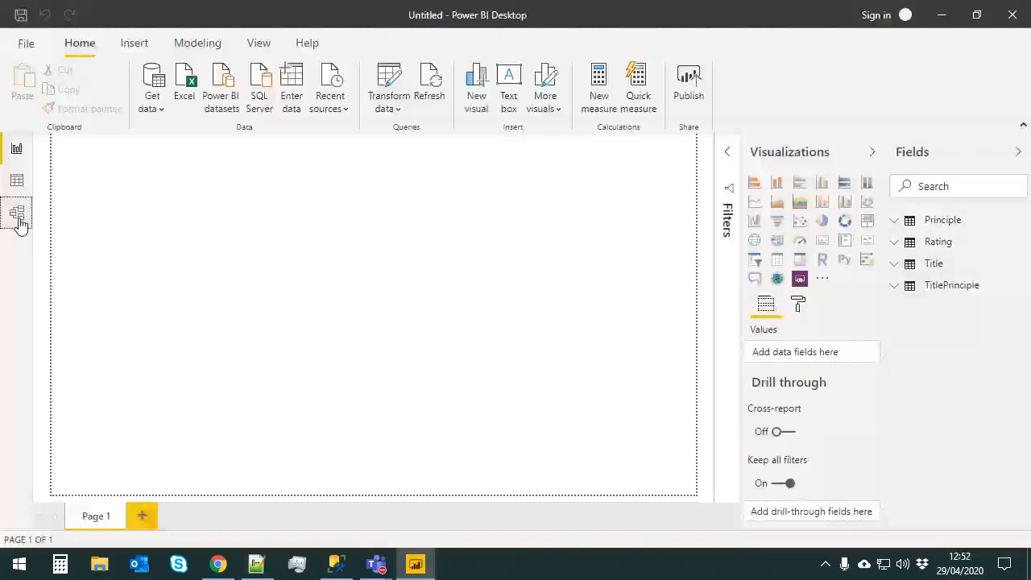
{"action": "left_click", "coordinate": [787, 153]}
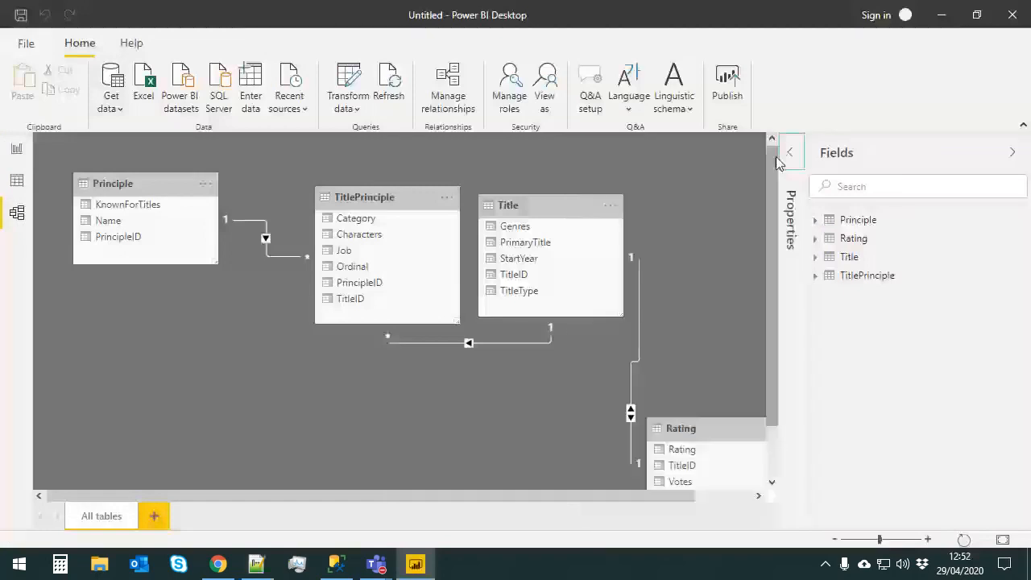
Arrange the model diagram's tables side by side in the order Principle, TitlePrinciple, Title and Rating
{"action": "left_click_drag", "start_coordinate": [633, 414], "coordinate": [668, 351]}
{"action": "left_click_drag", "start_coordinate": [366, 196], "coordinate": [326, 246]}
{"action": "left_click_drag", "start_coordinate": [565, 221], "coordinate": [550, 217]}
{"action": "left_click_drag", "start_coordinate": [709, 361], "coordinate": [690, 350]}
{"action": "left_click", "coordinate": [530, 198]}
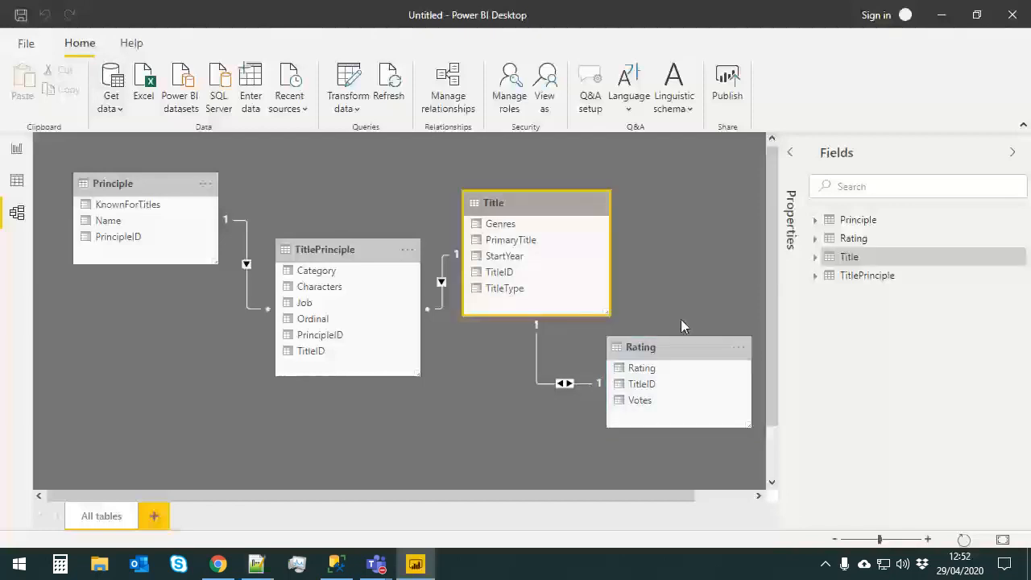
{"action": "left_click", "coordinate": [683, 346]}
{"action": "left_click", "coordinate": [493, 202]}
{"action": "left_click", "coordinate": [632, 334]}
{"action": "left_click", "coordinate": [489, 212]}
{"action": "left_click_drag", "start_coordinate": [646, 345], "coordinate": [661, 245]}
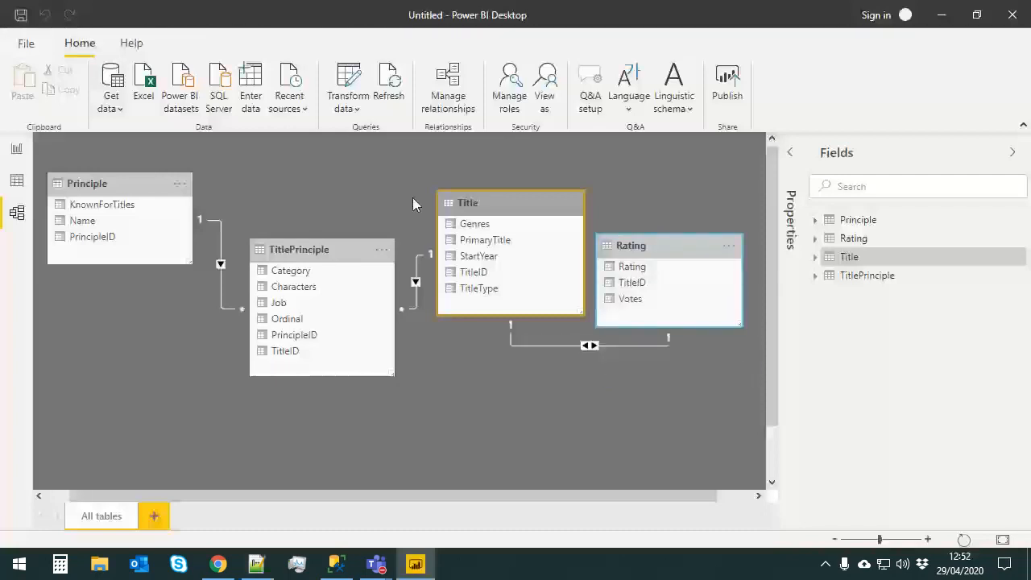
{"action": "left_click_drag", "start_coordinate": [493, 203], "coordinate": [493, 225]}
{"action": "left_click", "coordinate": [132, 182]}
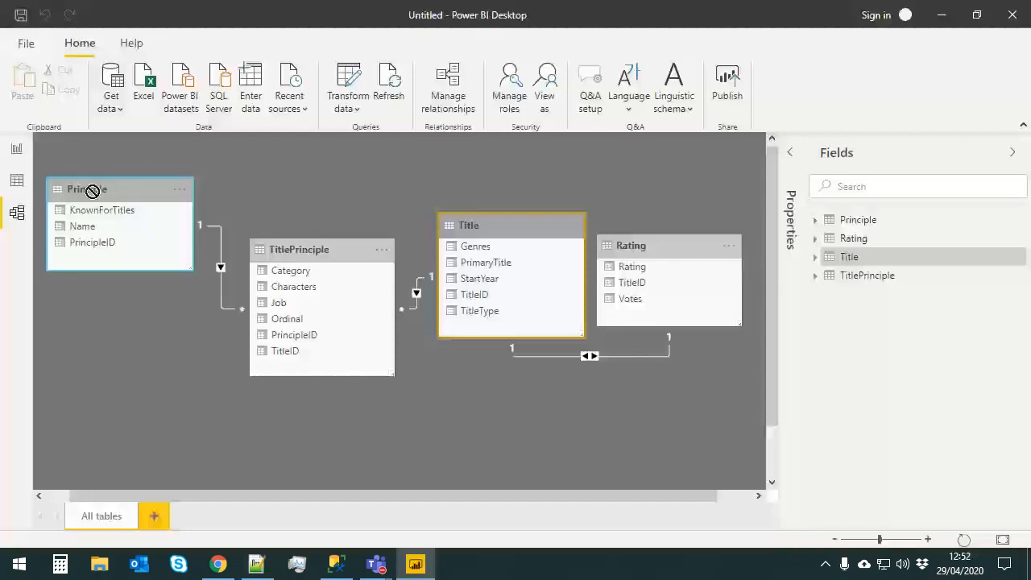
{"action": "mouse_move", "coordinate": [323, 247]}
{"action": "left_mouse_down"}
{"action": "mouse_move", "coordinate": [320, 220]}
{"action": "mouse_move", "coordinate": [314, 229]}
{"action": "left_mouse_up"}
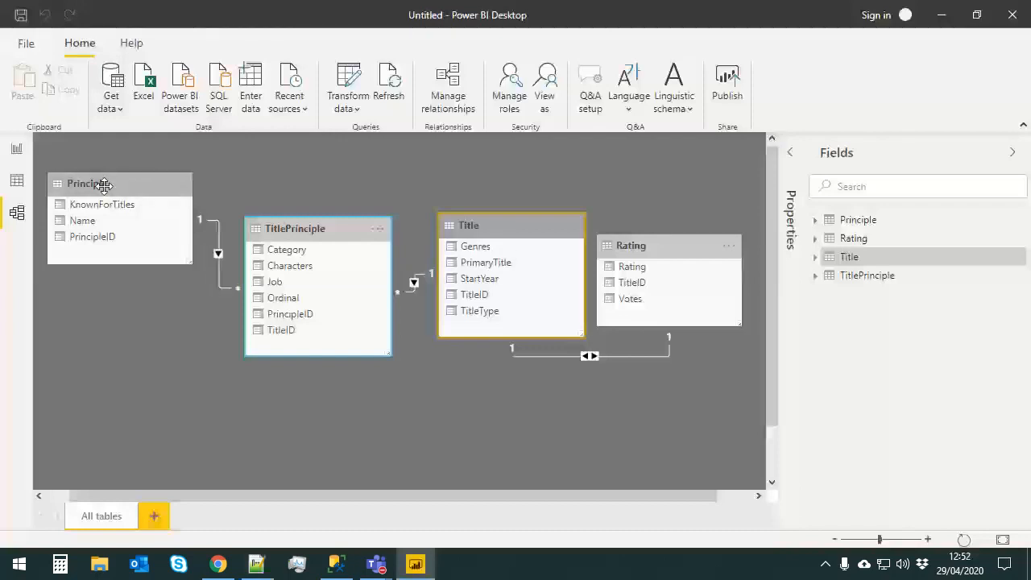
{"action": "left_click", "coordinate": [493, 229]}
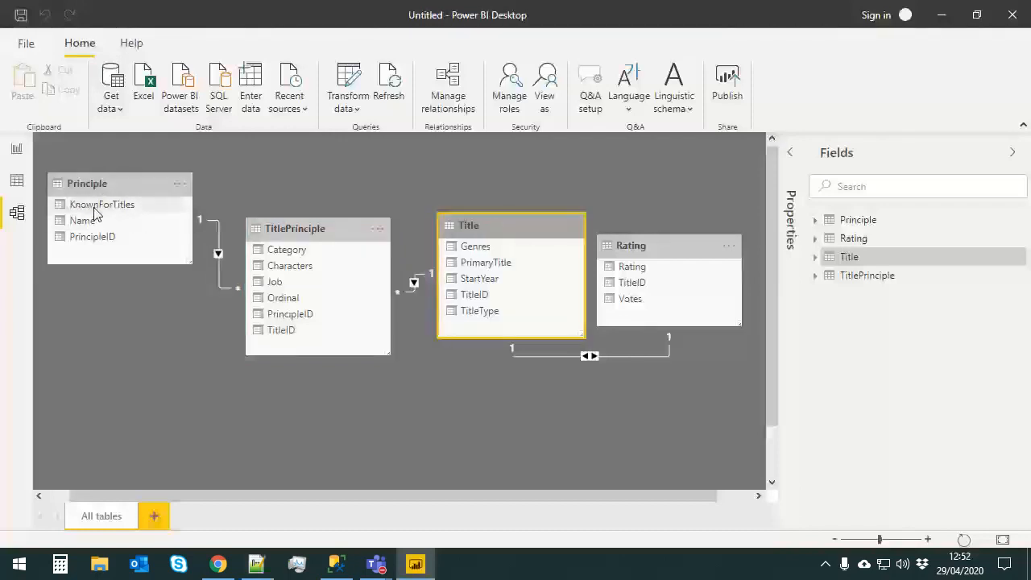
Set the cross filter direction of the relationship between TitlePrinciple and Principle to Both
{"action": "double_click", "coordinate": [217, 254]}
{"action": "left_click", "coordinate": [578, 401]}
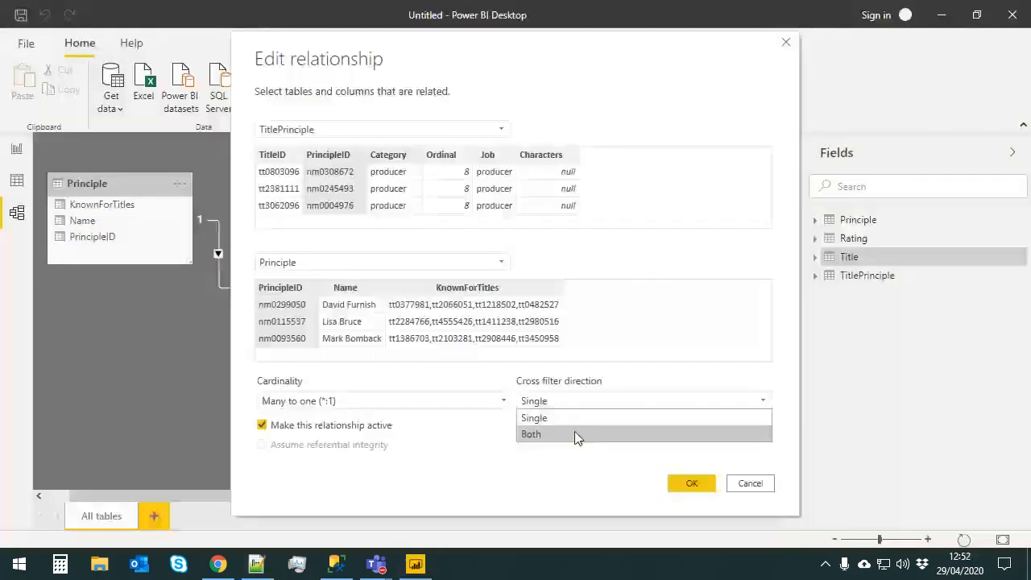
{"action": "left_click", "coordinate": [575, 435]}
{"action": "left_click", "coordinate": [697, 482]}
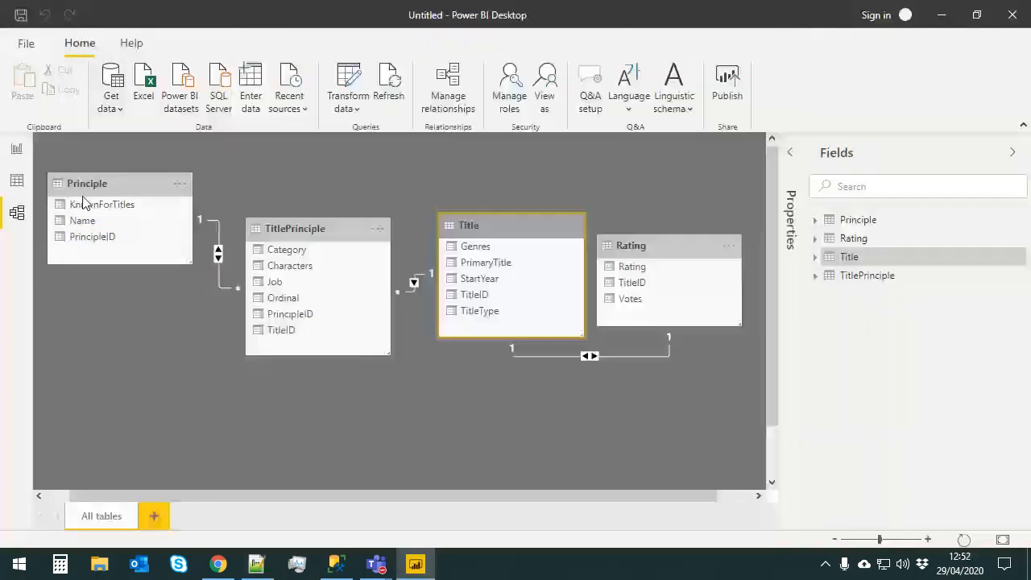
Set the cross filter direction of the relationship between TitlePrinciple and Title to Both
{"action": "right_click", "coordinate": [414, 283]}
{"action": "left_click", "coordinate": [418, 264]}
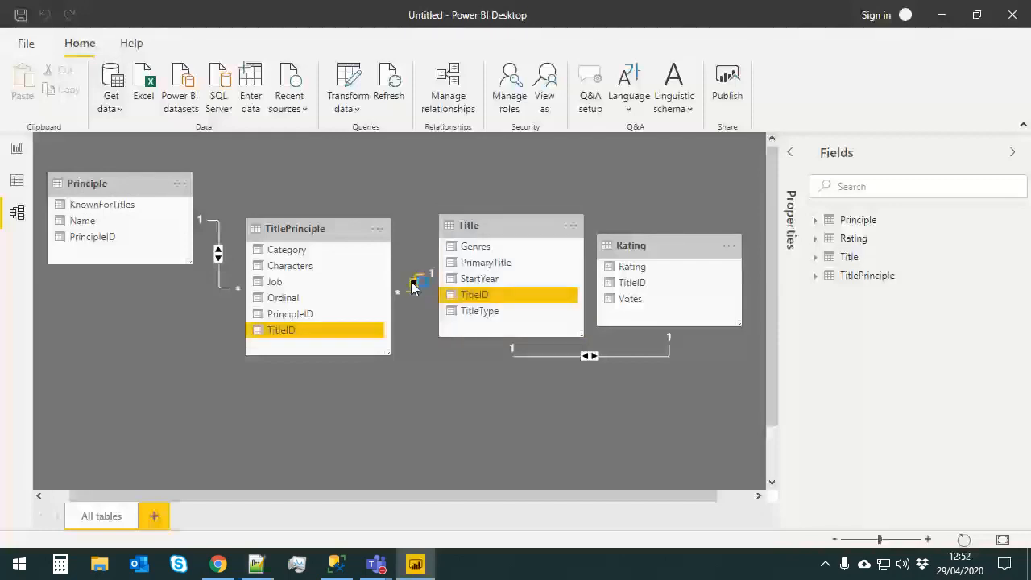
{"action": "double_click", "coordinate": [411, 283]}
{"action": "left_click", "coordinate": [585, 400]}
{"action": "left_click", "coordinate": [588, 434]}
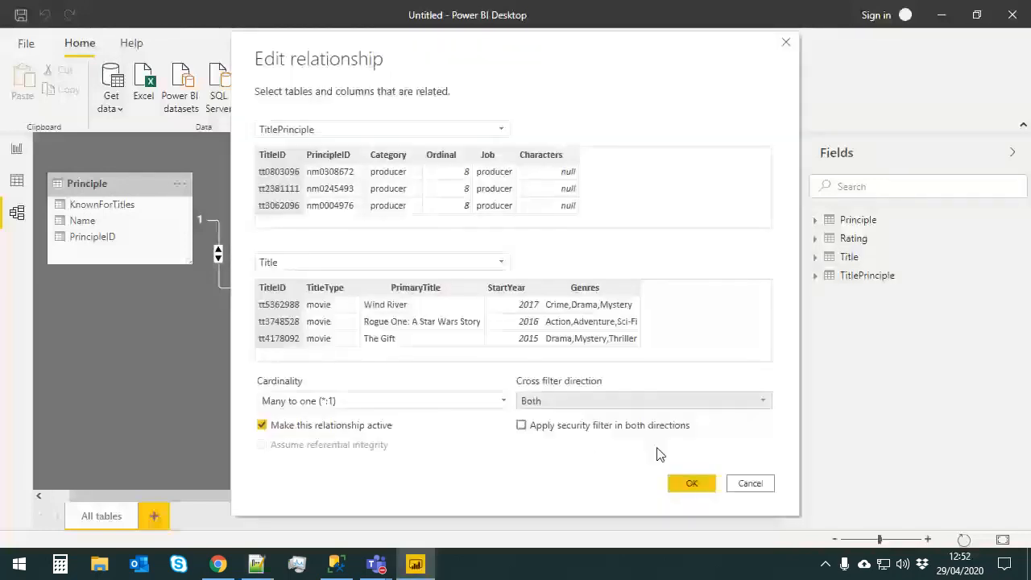
{"action": "left_click", "coordinate": [692, 484]}
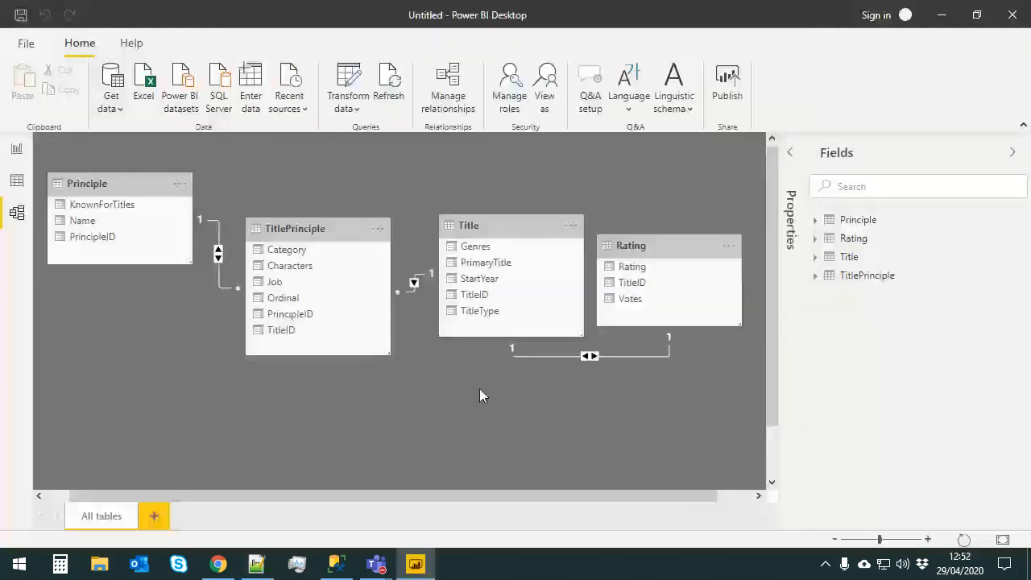
Move the TitlePrinciple table slightly lower in the model diagram, between Principle and Title
{"action": "left_click_drag", "start_coordinate": [299, 223], "coordinate": [323, 257]}
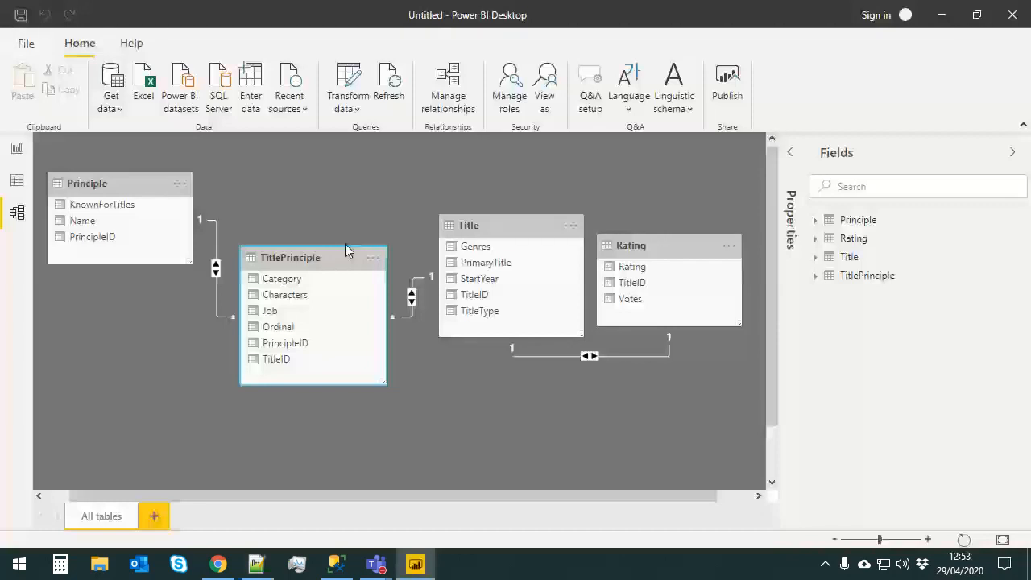
Set the Year query parameter to 2010 and apply the pending query changes to the model
{"action": "left_click", "coordinate": [356, 109]}
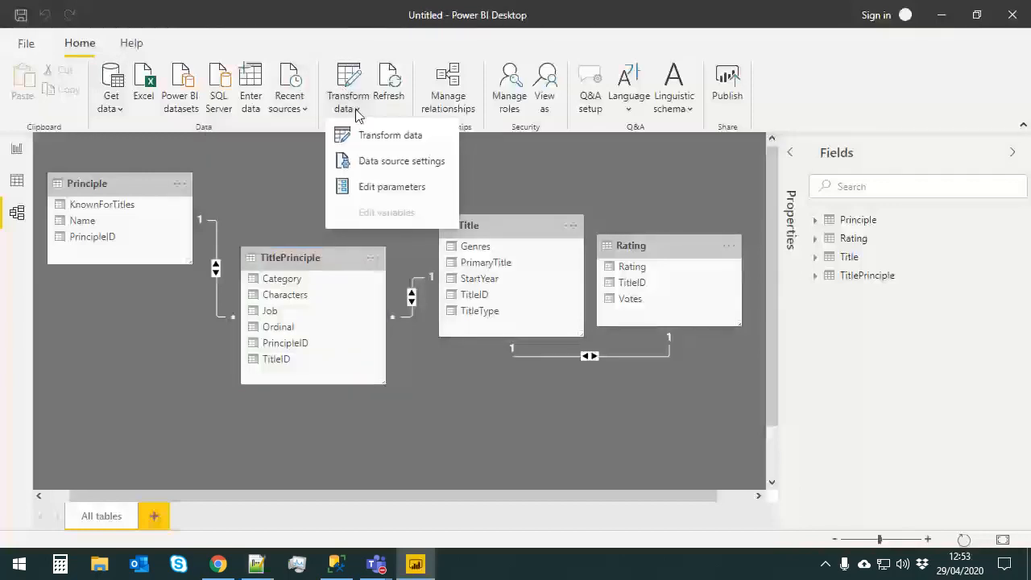
{"action": "left_click", "coordinate": [405, 197]}
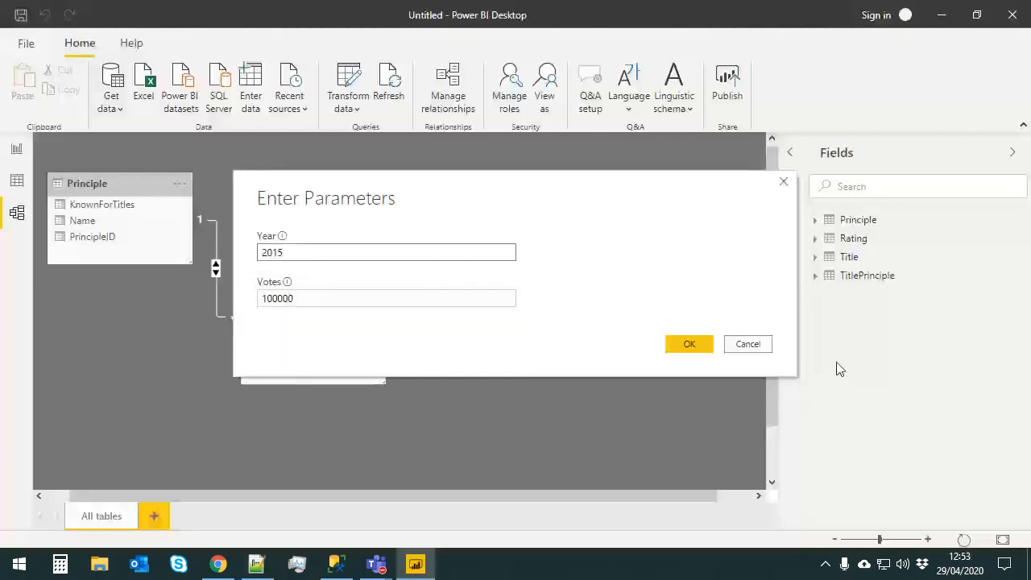
{"action": "key", "text": "BackSpace"}
{"action": "type", "text": "0"}
{"action": "left_click", "coordinate": [678, 347]}
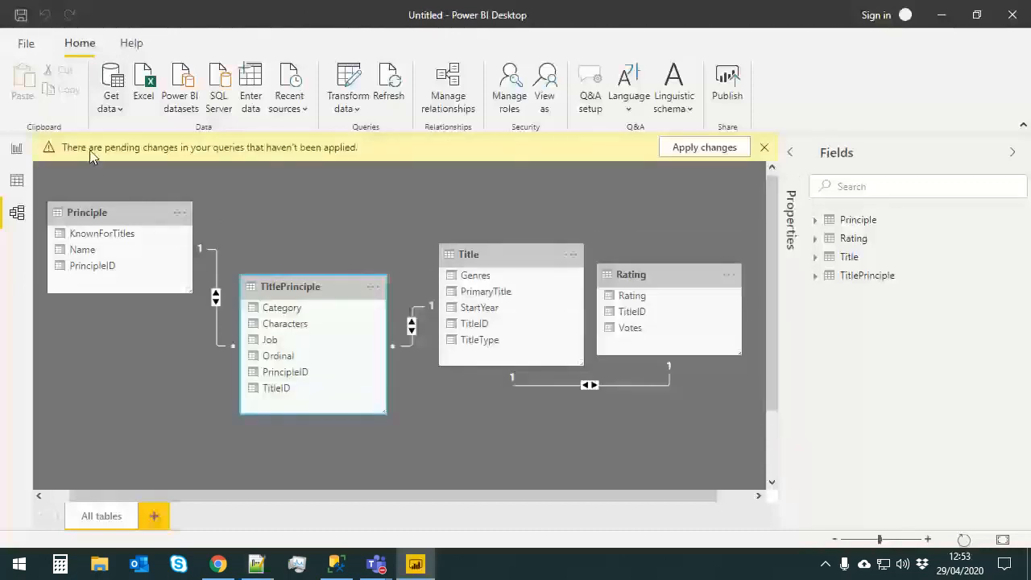
{"action": "left_click", "coordinate": [716, 148]}
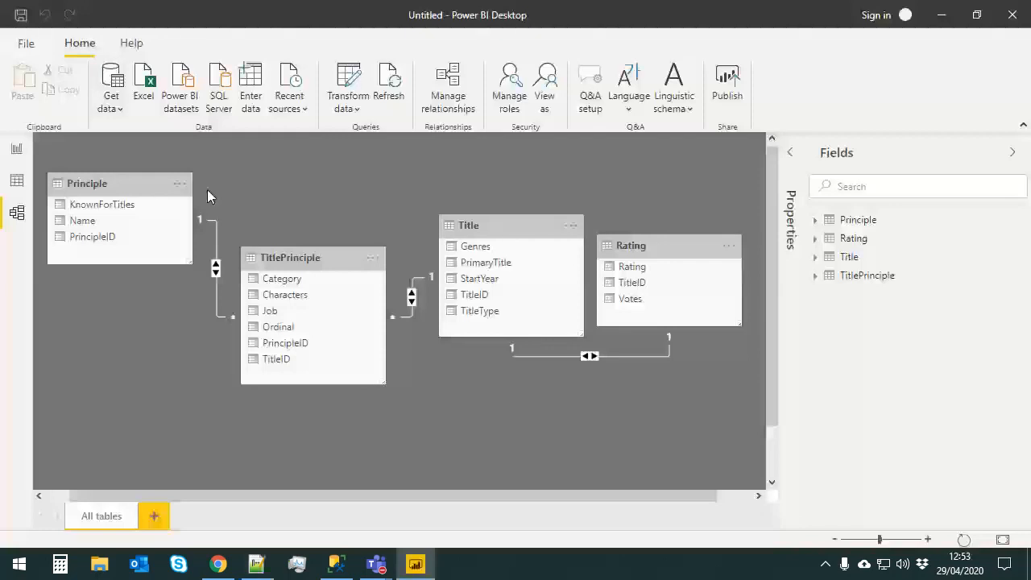
Tidy the model diagram by raising Rating, lowering Title and TitlePrinciple, and nudging Principle closer to TitlePrinciple
{"action": "left_click_drag", "start_coordinate": [358, 258], "coordinate": [375, 257]}
{"action": "left_click", "coordinate": [681, 245]}
{"action": "left_click_drag", "start_coordinate": [681, 245], "coordinate": [686, 218]}
{"action": "left_click_drag", "start_coordinate": [501, 228], "coordinate": [500, 244]}
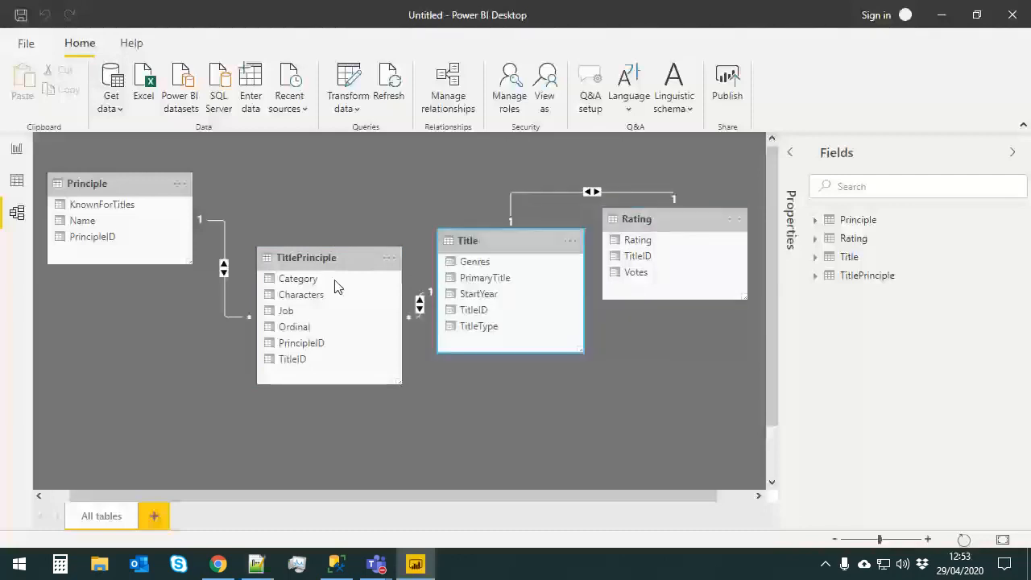
{"action": "left_click_drag", "start_coordinate": [311, 253], "coordinate": [306, 281]}
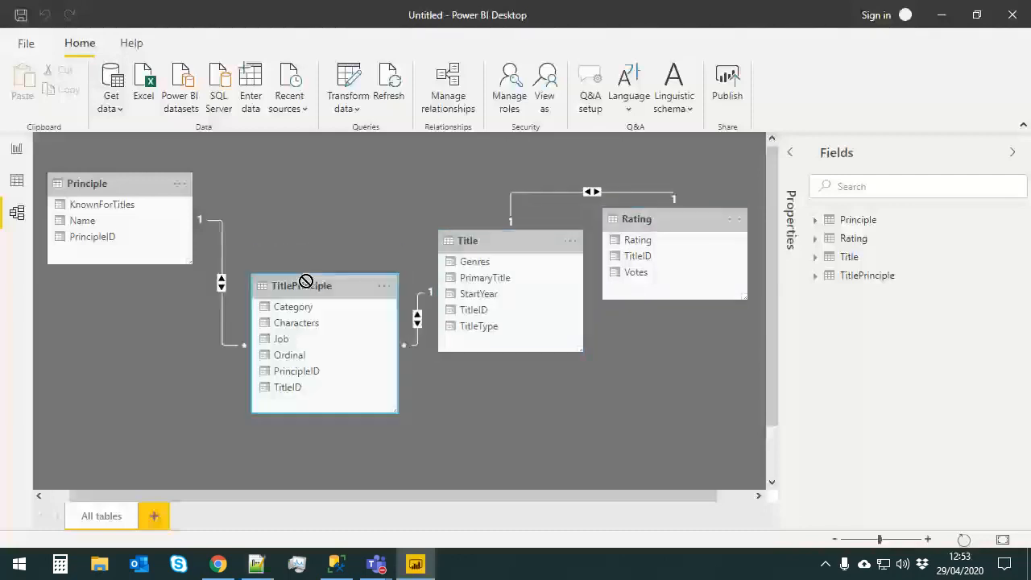
{"action": "left_click", "coordinate": [113, 184]}
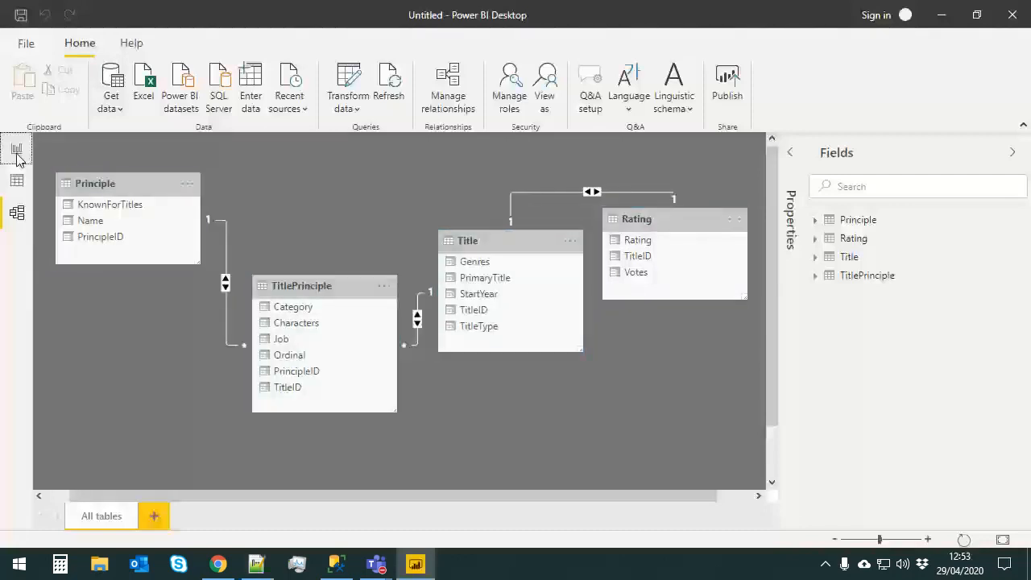
Switch to the report page and add an empty table visual to it
{"action": "left_click", "coordinate": [17, 149]}
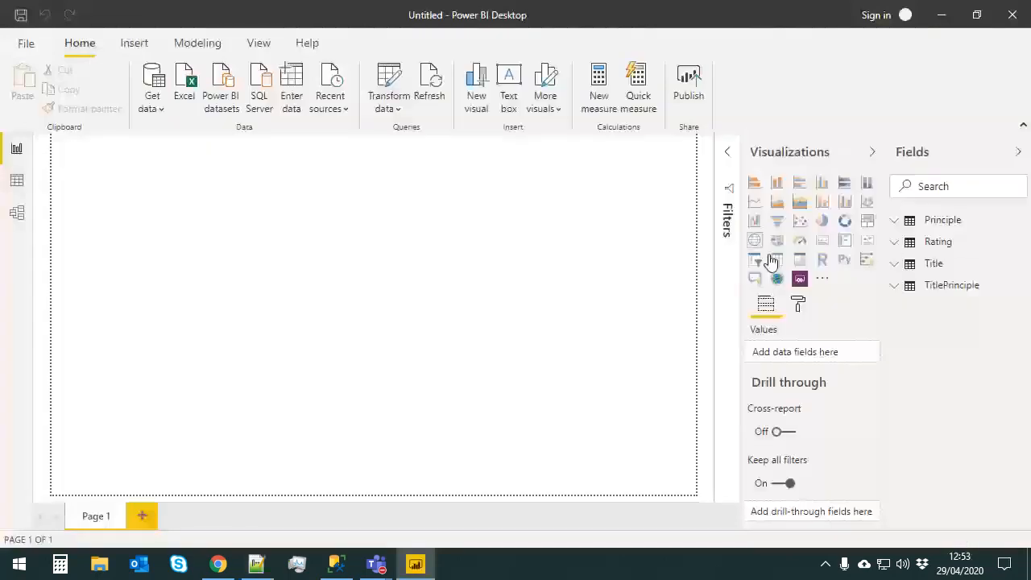
{"action": "left_click", "coordinate": [783, 268]}
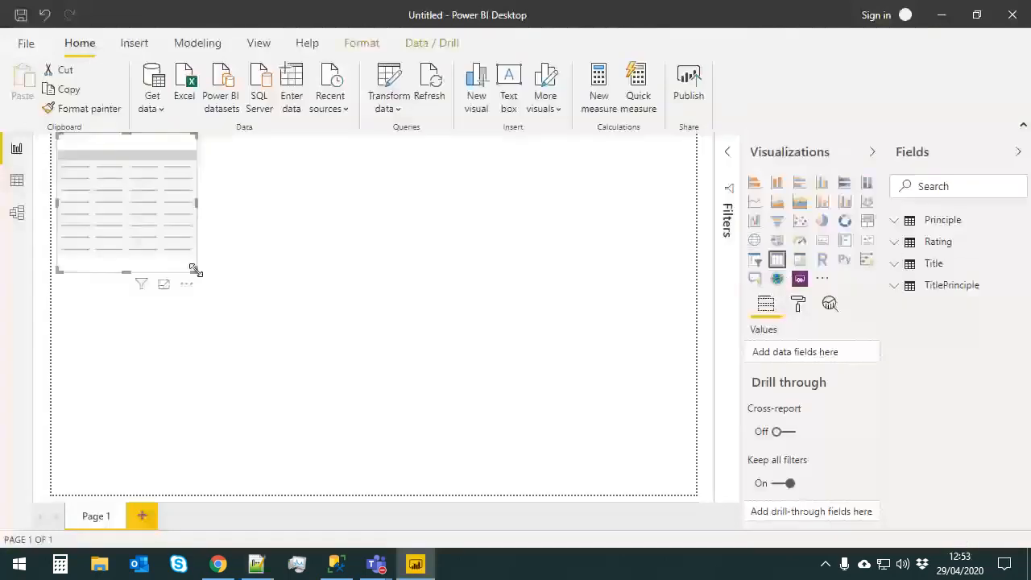
Create a full-height table of PrimaryTitle from the Title table along the page's left edge, and delete the empty table visual
{"action": "left_click_drag", "start_coordinate": [195, 269], "coordinate": [283, 496]}
{"action": "left_click", "coordinate": [893, 264]}
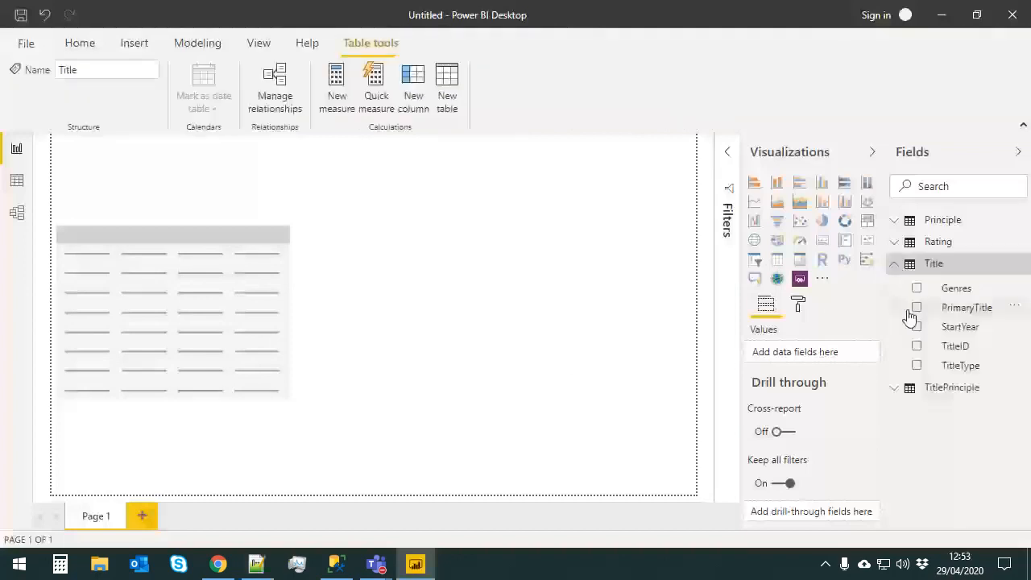
{"action": "left_click", "coordinate": [916, 307]}
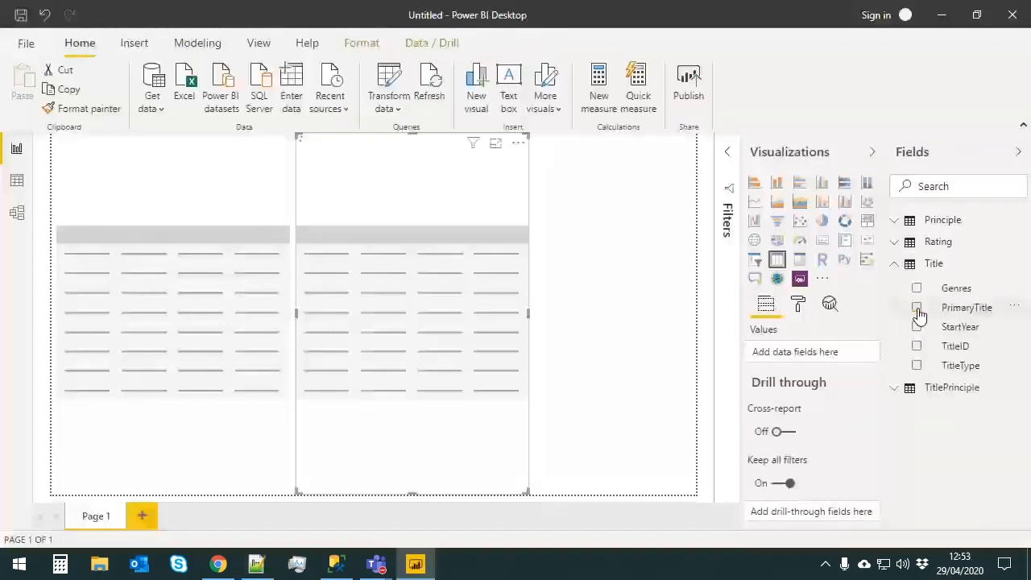
{"action": "left_click", "coordinate": [254, 166]}
{"action": "key", "text": "Delete"}
{"action": "left_click_drag", "start_coordinate": [460, 218], "coordinate": [213, 206]}
{"action": "left_click", "coordinate": [611, 259]}
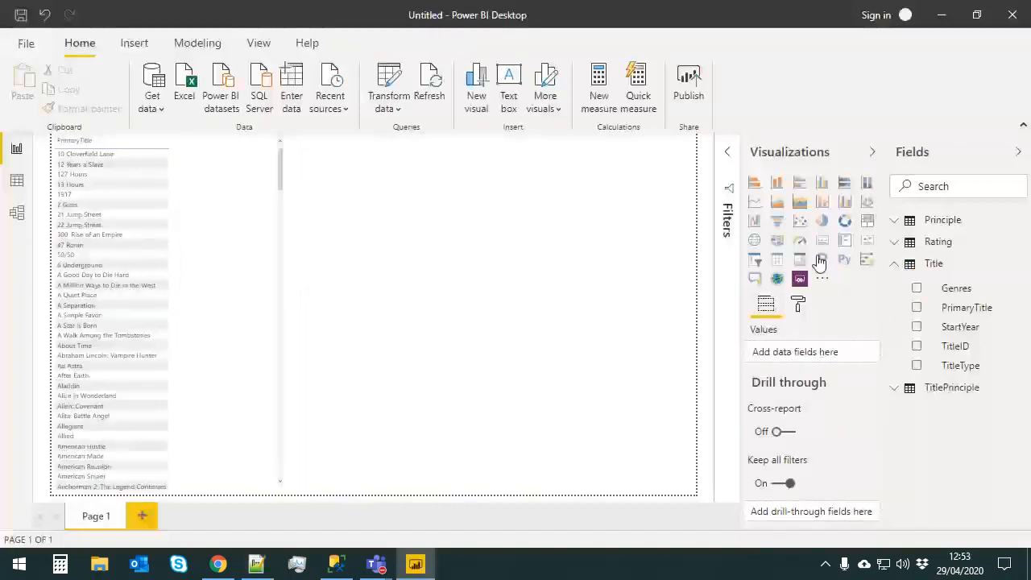
Add the Rating field to the PrimaryTitle table and set it to Don't summarize
{"action": "left_click", "coordinate": [898, 242]}
{"action": "left_click_drag", "start_coordinate": [969, 272], "coordinate": [232, 335]}
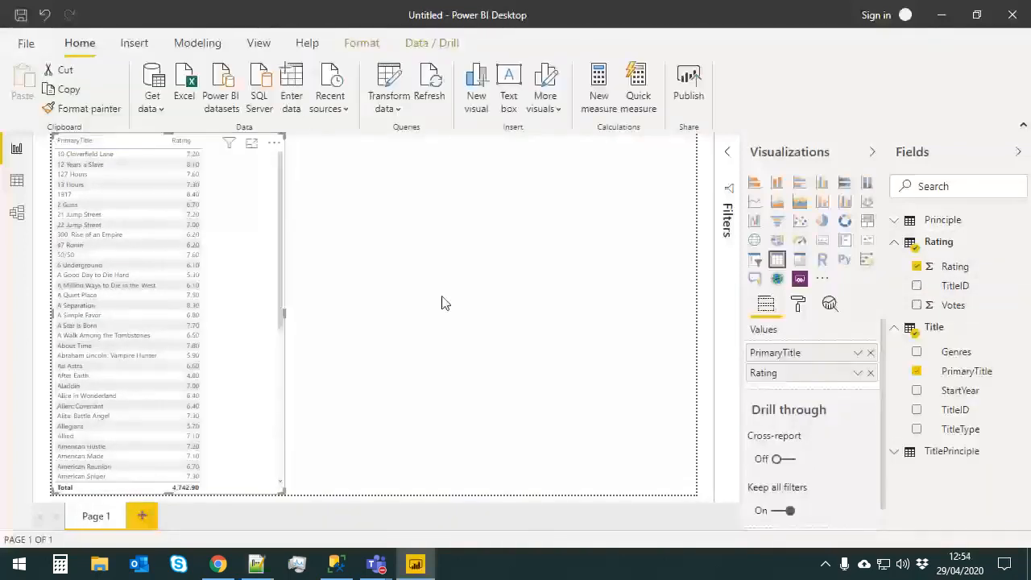
{"action": "left_click", "coordinate": [858, 374]}
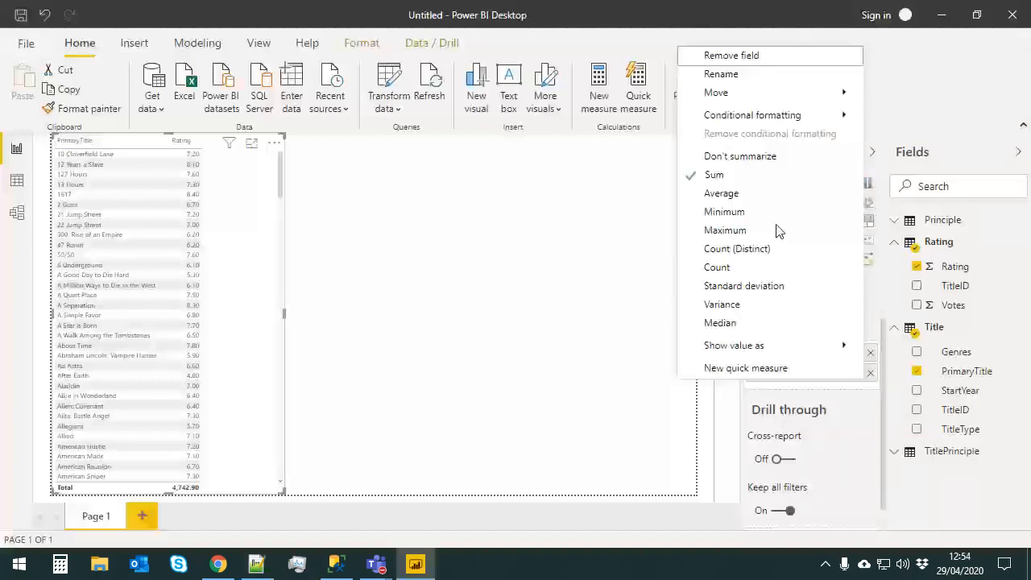
{"action": "left_click", "coordinate": [801, 156]}
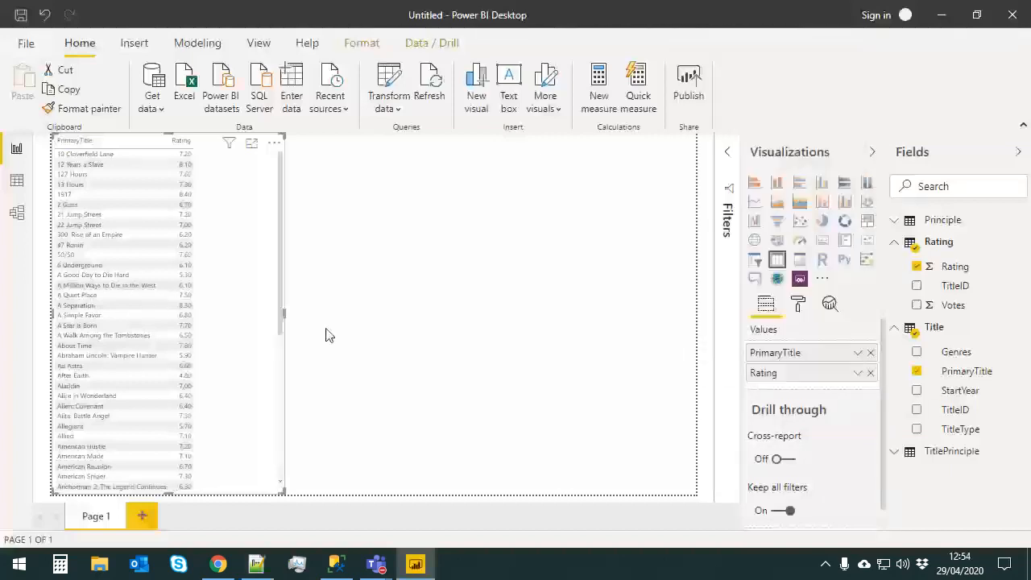
Sort the titles table by Rating in descending order and add the Votes field to it
{"action": "left_click", "coordinate": [181, 144]}
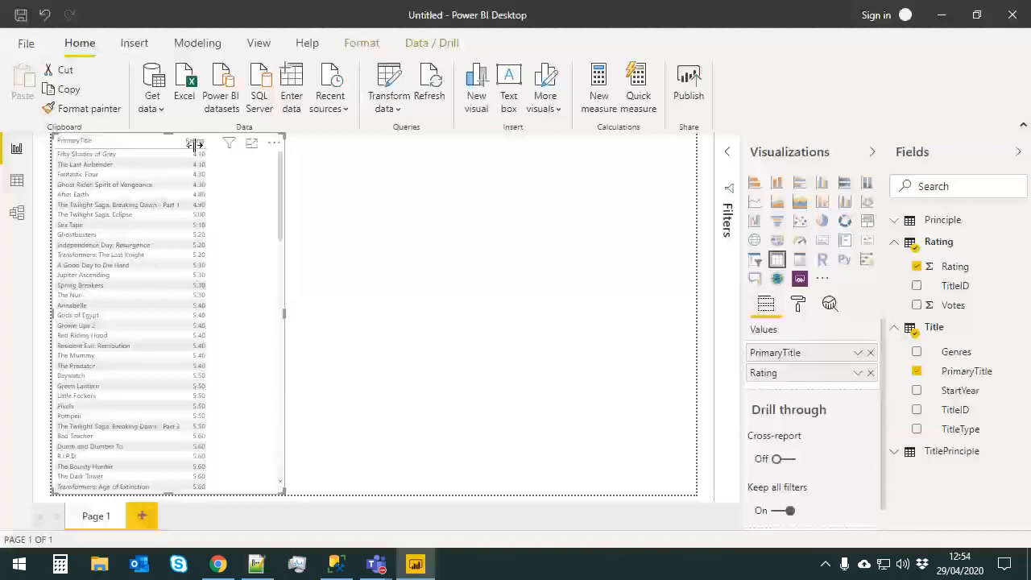
{"action": "left_click", "coordinate": [193, 143]}
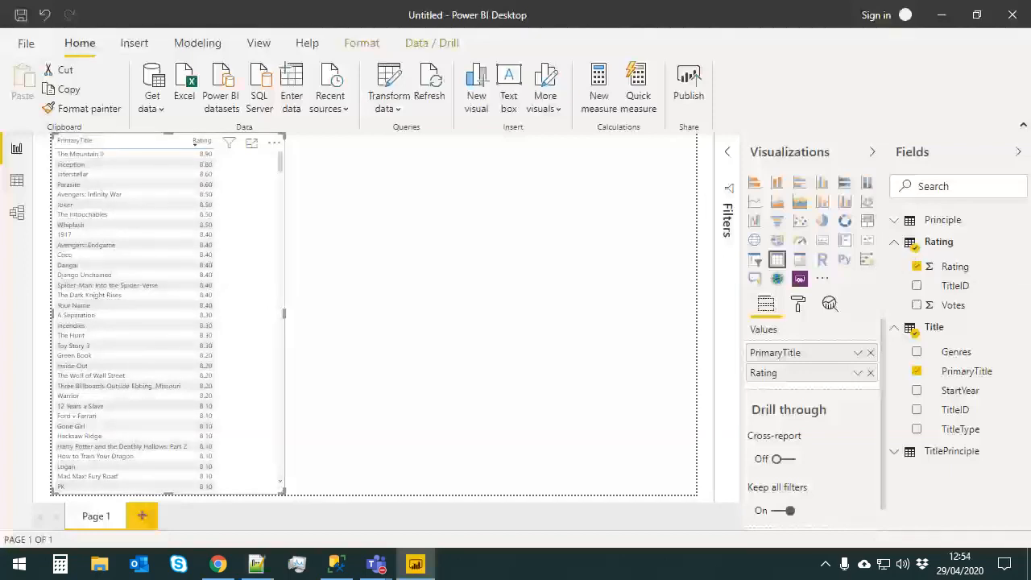
{"action": "left_click_drag", "start_coordinate": [948, 306], "coordinate": [269, 279]}
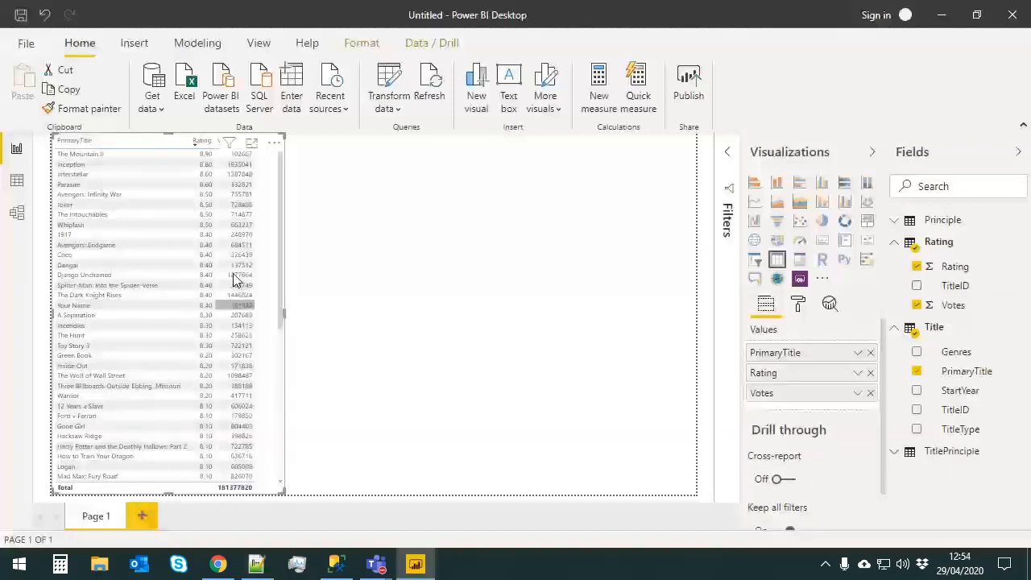
{"action": "left_click", "coordinate": [340, 327]}
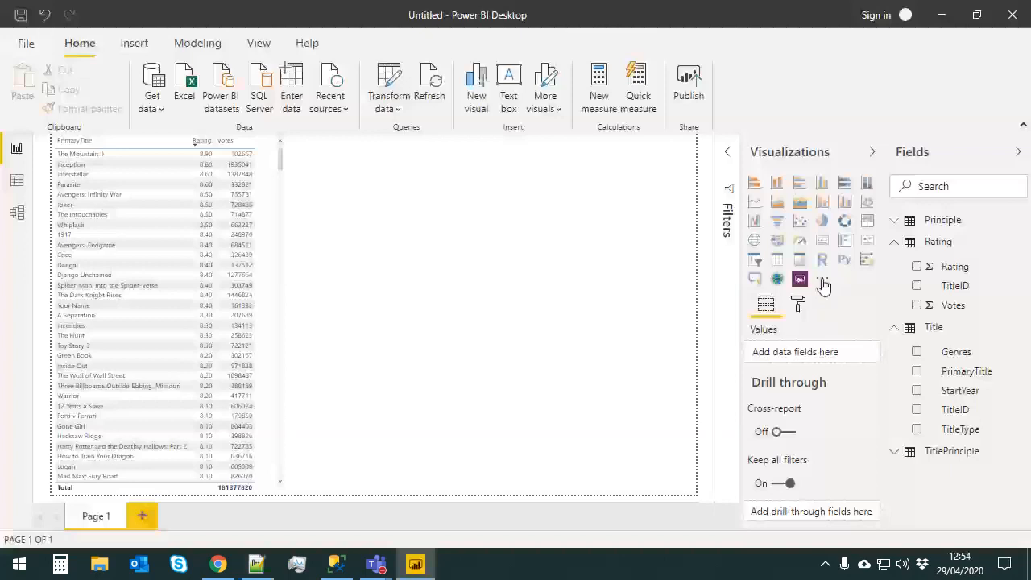
Import the custom search visual into the report from a file
{"action": "left_click", "coordinate": [823, 281]}
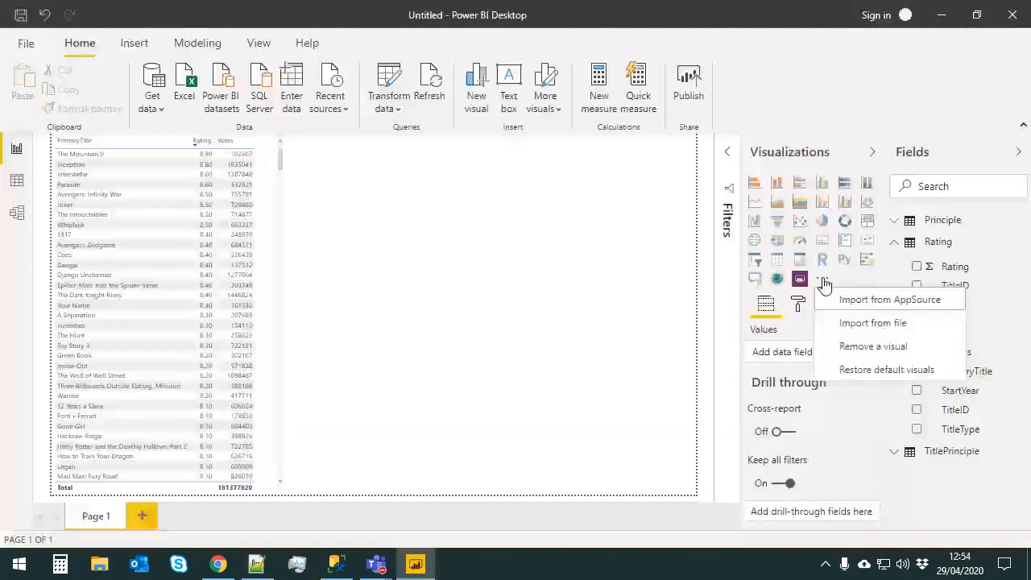
{"action": "left_click", "coordinate": [926, 330]}
{"action": "double_click", "coordinate": [202, 142]}
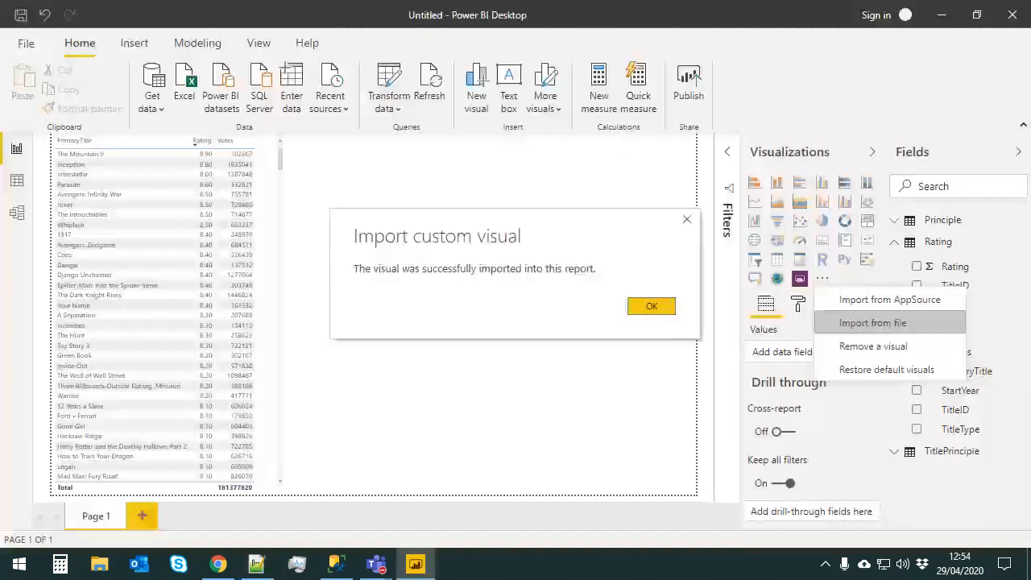
{"action": "left_click", "coordinate": [659, 306]}
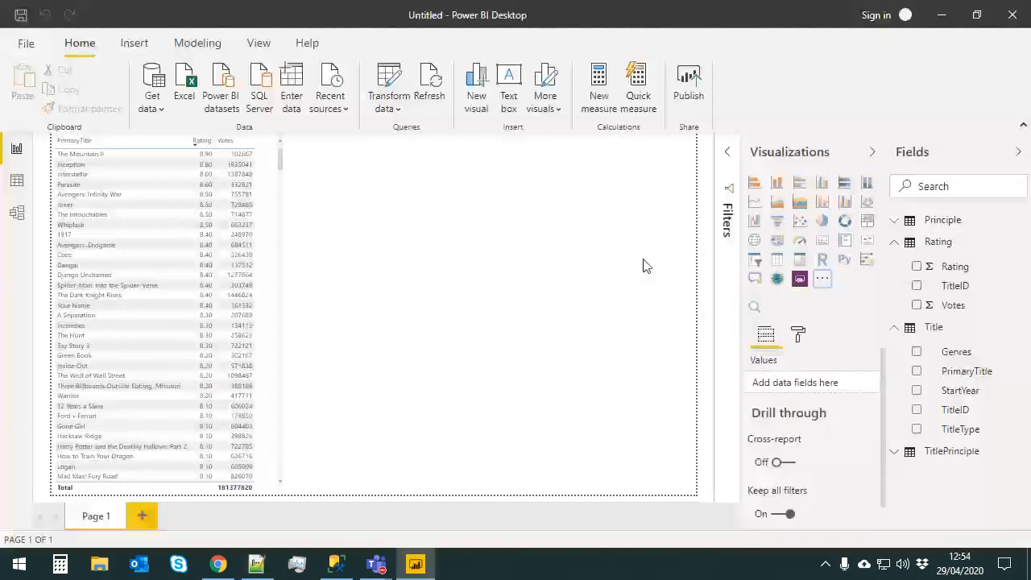
Add the imported search visual with the Principle table's Name field and resize it to a short strip beside the titles table
{"action": "left_click", "coordinate": [754, 307]}
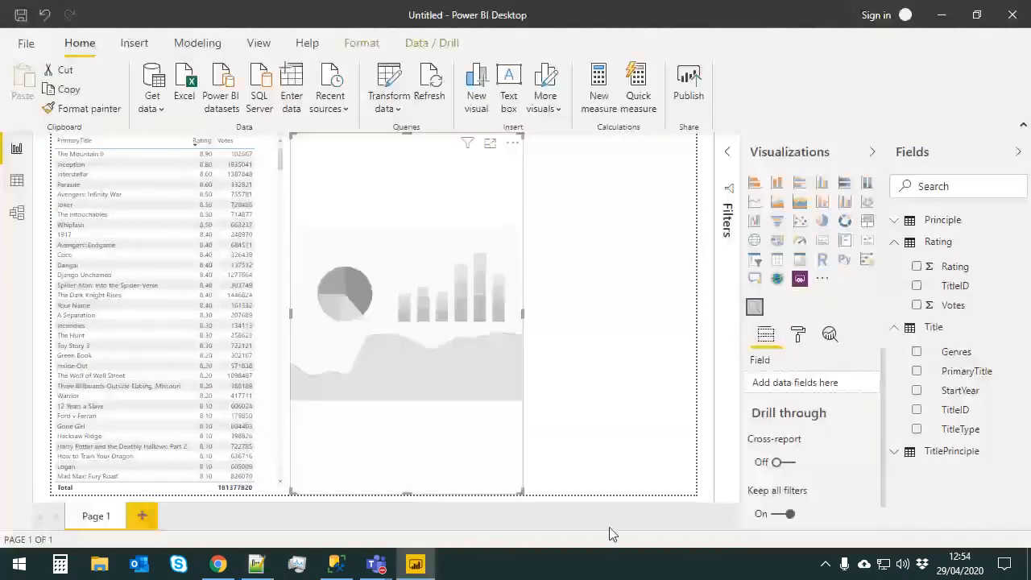
{"action": "left_click", "coordinate": [894, 225]}
{"action": "left_click_drag", "start_coordinate": [964, 264], "coordinate": [441, 316]}
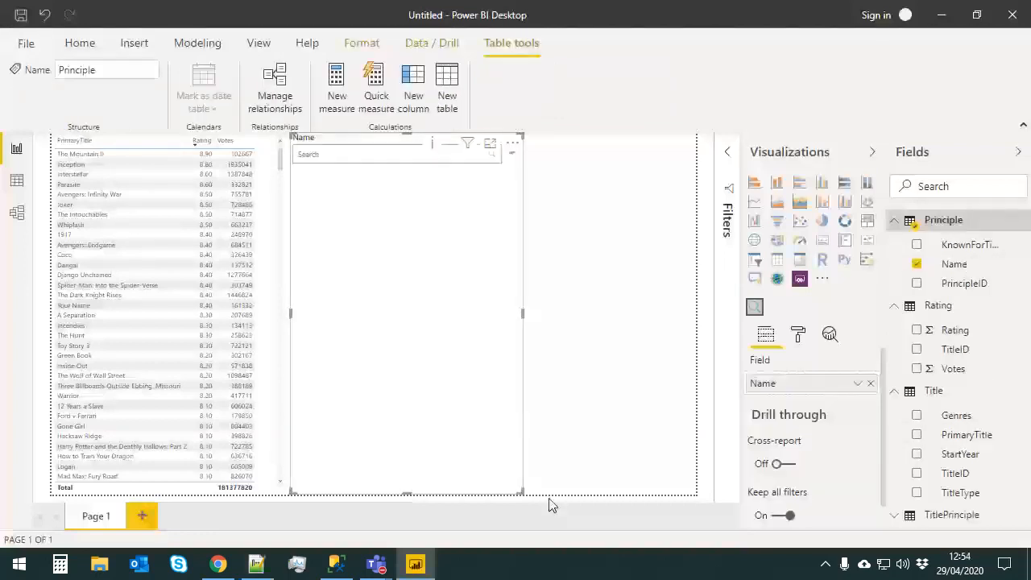
{"action": "left_click_drag", "start_coordinate": [522, 490], "coordinate": [694, 178]}
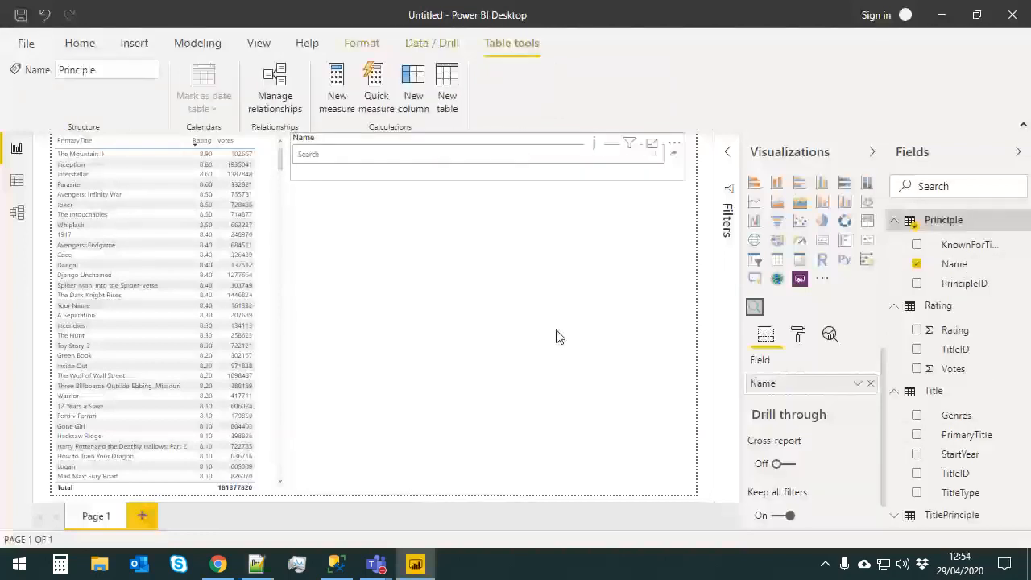
Add a table of the Principle Name field below the search box and narrow it towards the page's right edge
{"action": "left_click", "coordinate": [663, 318]}
{"action": "left_click_drag", "start_coordinate": [953, 272], "coordinate": [531, 316]}
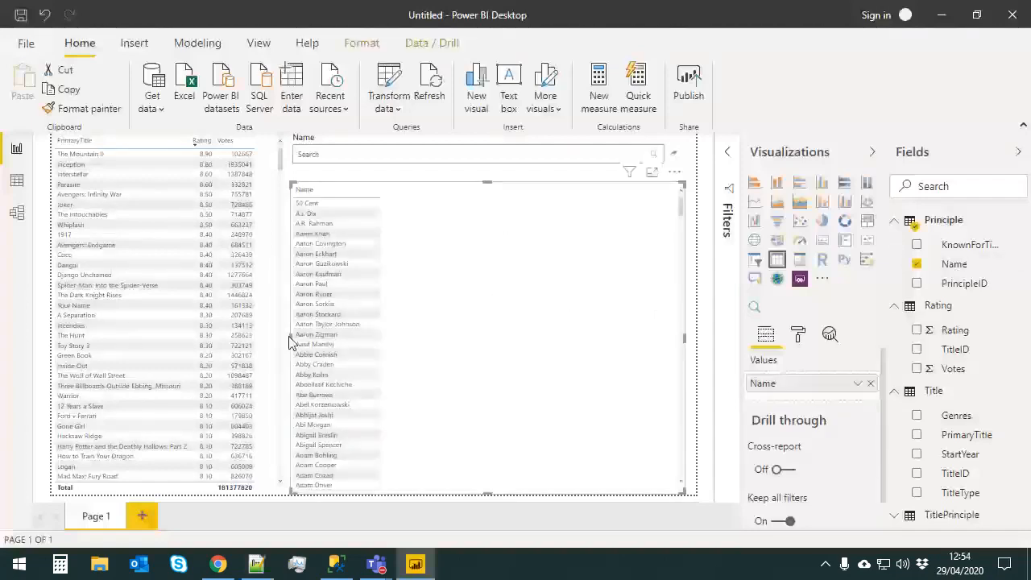
{"action": "left_click_drag", "start_coordinate": [290, 342], "coordinate": [509, 342]}
Filter the report by searching the Name field for "Hanks"
{"action": "left_click", "coordinate": [390, 154]}
{"action": "type", "text": "Hanks"}
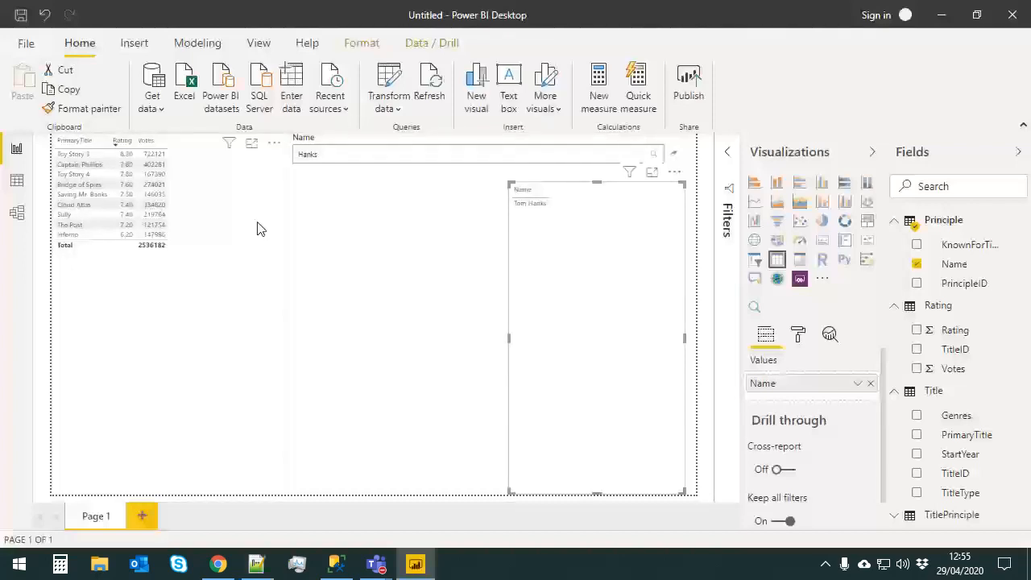
Set the query parameters to Year 1980 and Votes 10000, and apply the pending changes
{"action": "left_click", "coordinate": [390, 113]}
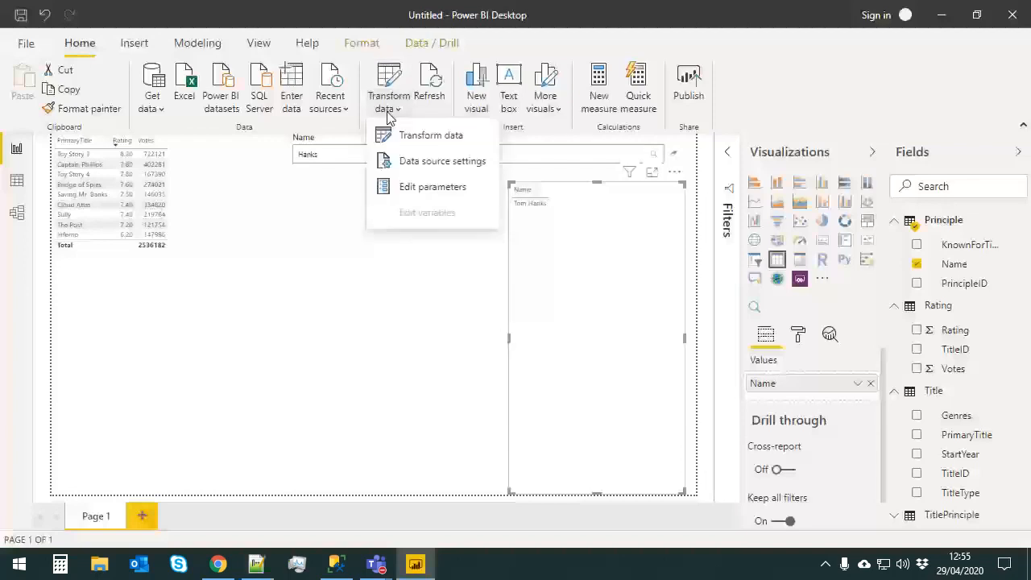
{"action": "left_click", "coordinate": [445, 188]}
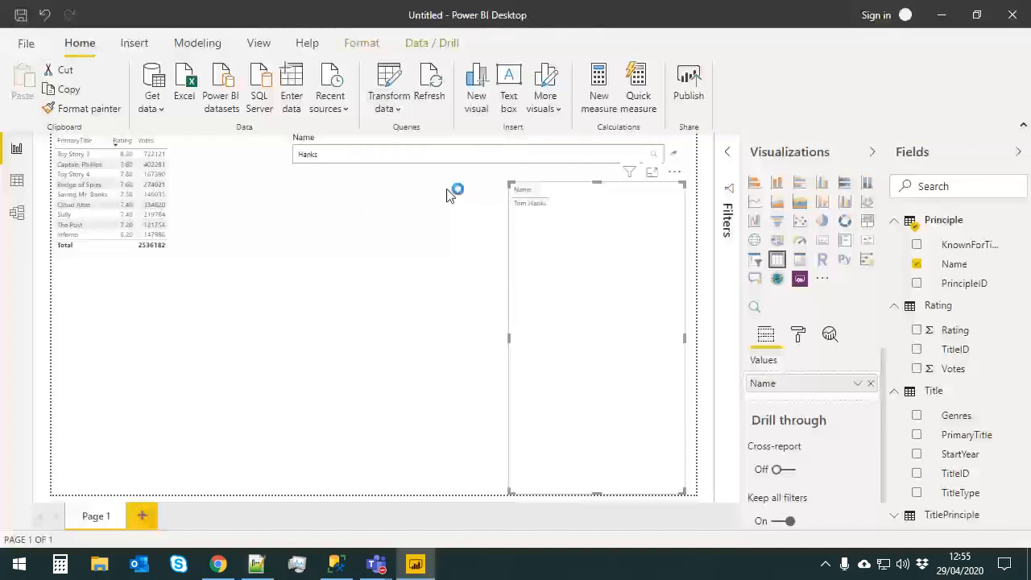
{"action": "double_click", "coordinate": [379, 251]}
{"action": "key", "text": "BackSpace"}
{"action": "type", "text": "1980"}
{"action": "key", "text": "Tab"}
{"action": "key", "text": "Tab"}
{"action": "key", "text": "BackSpace"}
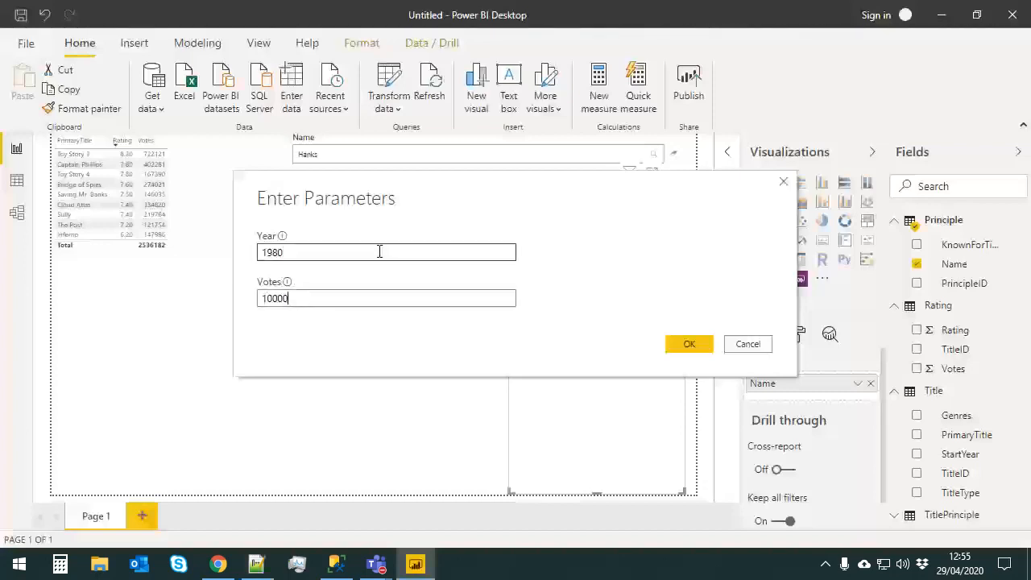
{"action": "left_click", "coordinate": [689, 344]}
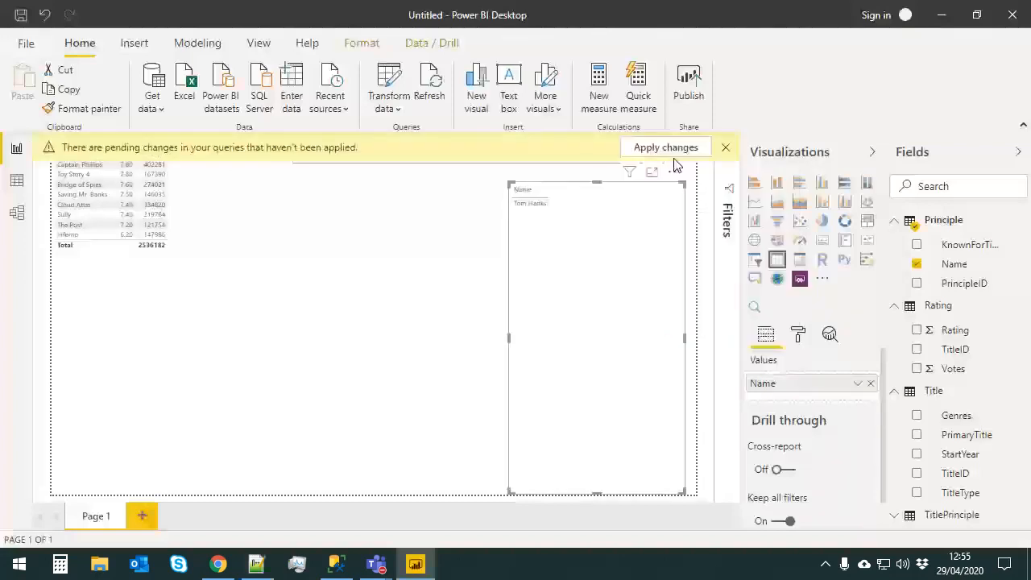
{"action": "left_click", "coordinate": [677, 145]}
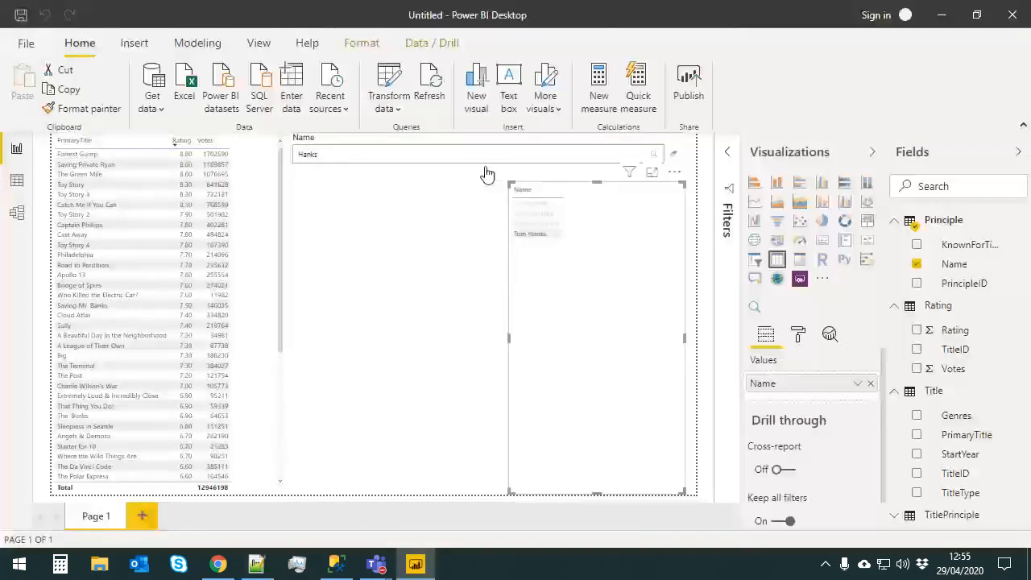
Clear the name search and sort the titles table by Rating in descending order
{"action": "key", "text": "ctrl+a"}
{"action": "key", "text": "BackSpace"}
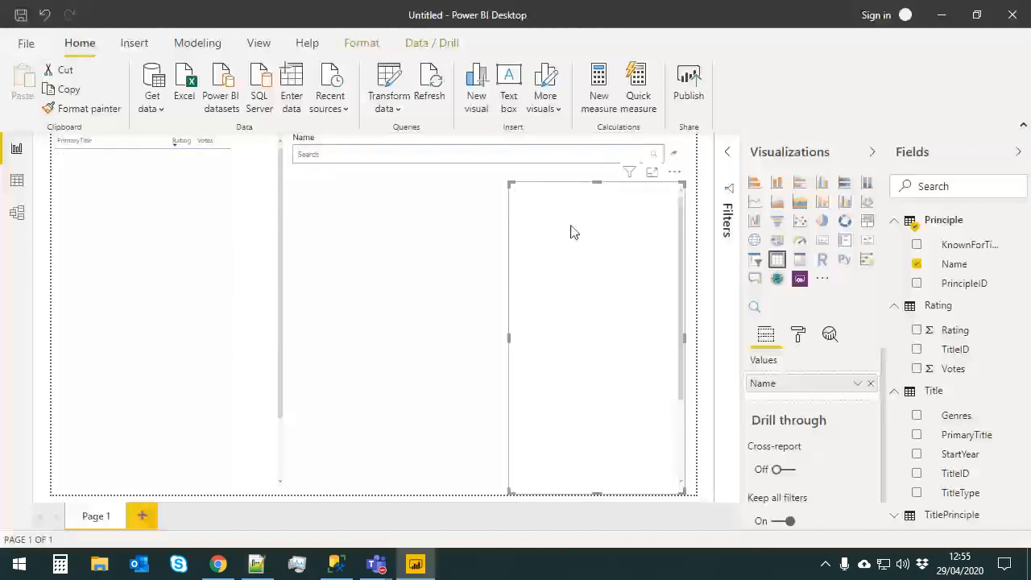
{"action": "left_click", "coordinate": [182, 140]}
{"action": "left_click", "coordinate": [182, 140]}
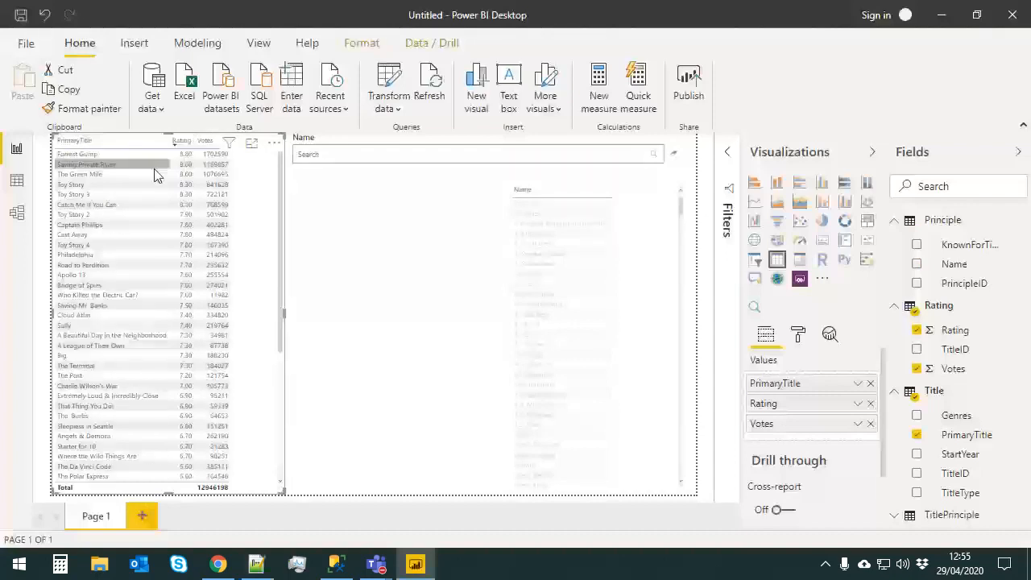
{"action": "left_click", "coordinate": [610, 238]}
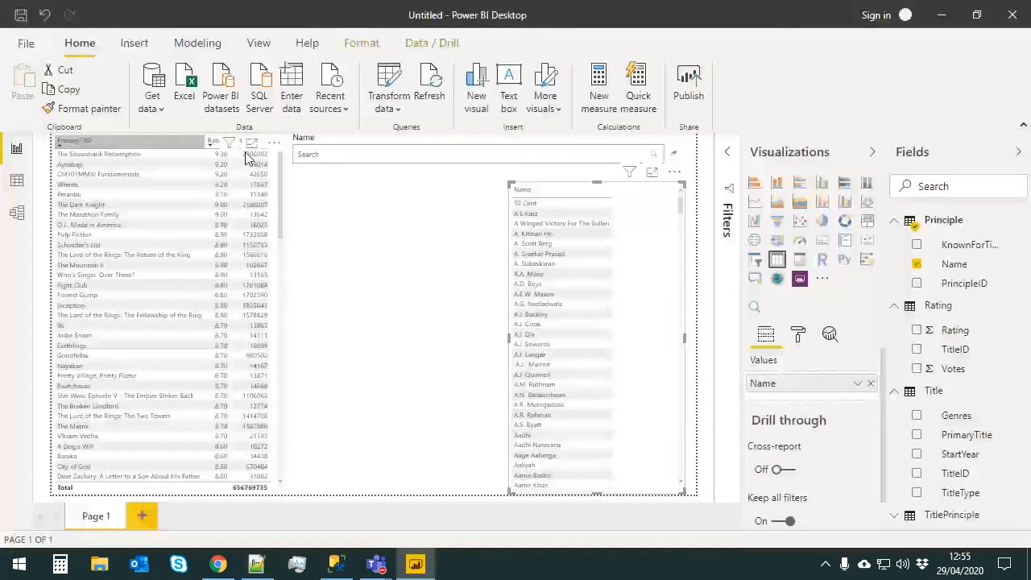
{"action": "left_click", "coordinate": [413, 241]}
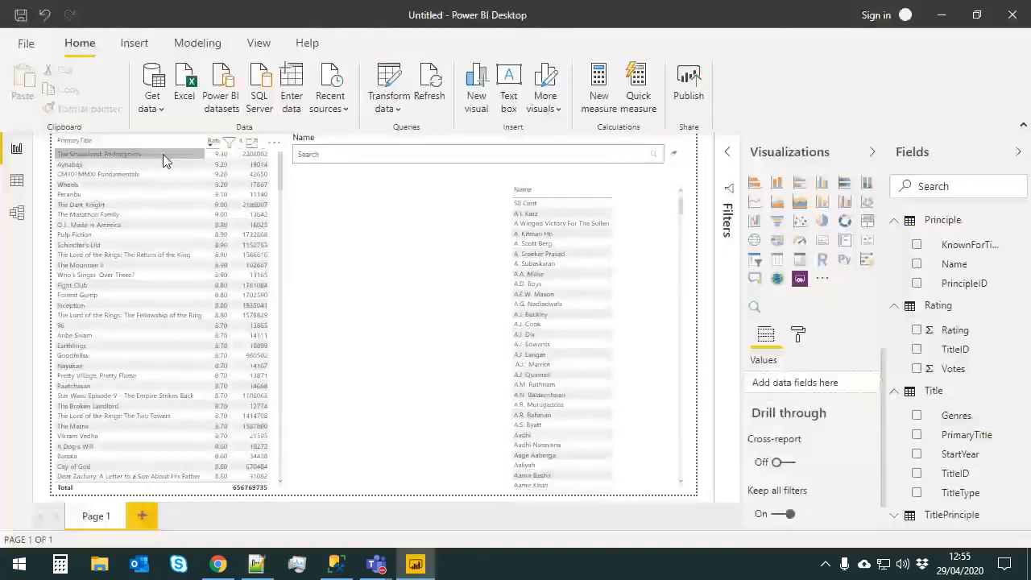
Cross-filter the names by The Shawshank Redemption, and the titles by Morgan Freeman
{"action": "left_click", "coordinate": [120, 158]}
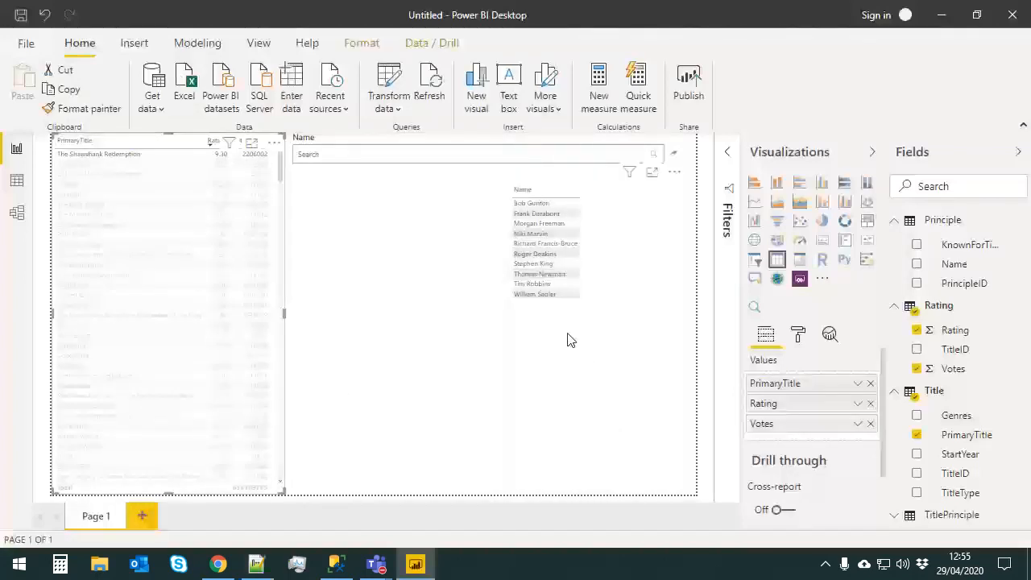
{"action": "left_click", "coordinate": [554, 225]}
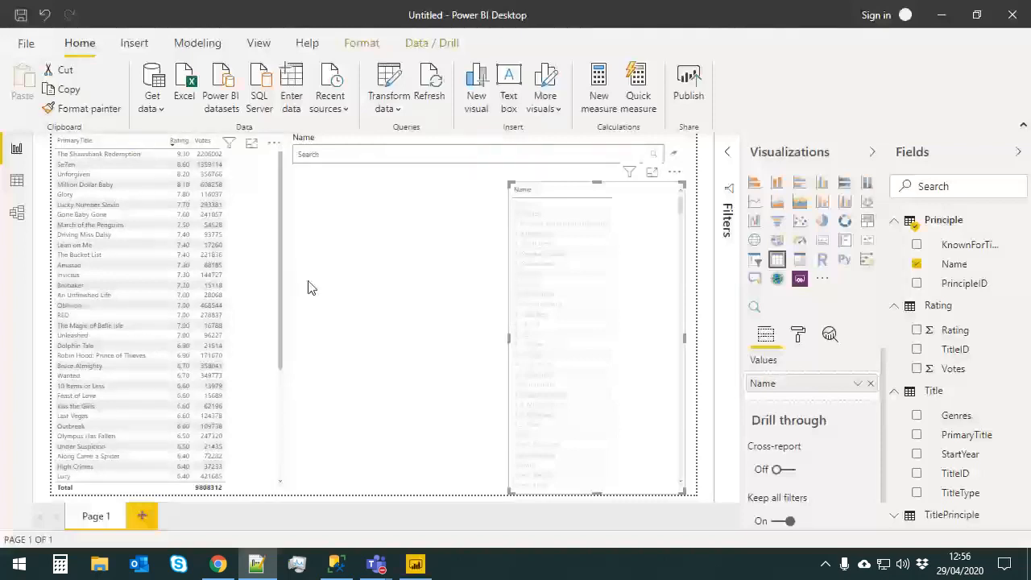
Examine the rows of the Rating and Principle tables in the data view
{"action": "left_click", "coordinate": [398, 108]}
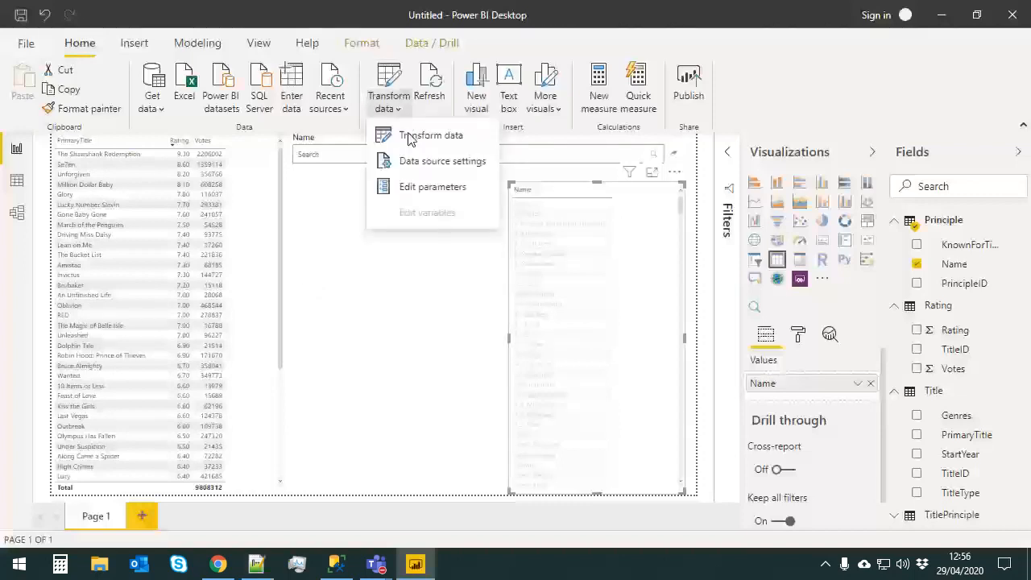
{"action": "left_click", "coordinate": [332, 209]}
{"action": "left_click", "coordinate": [23, 191]}
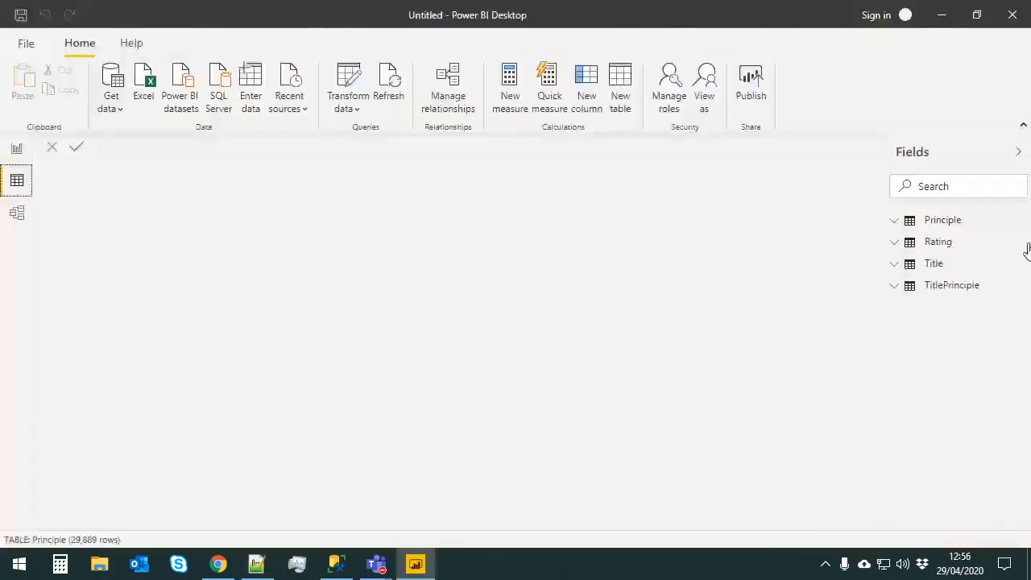
{"action": "left_click", "coordinate": [942, 222]}
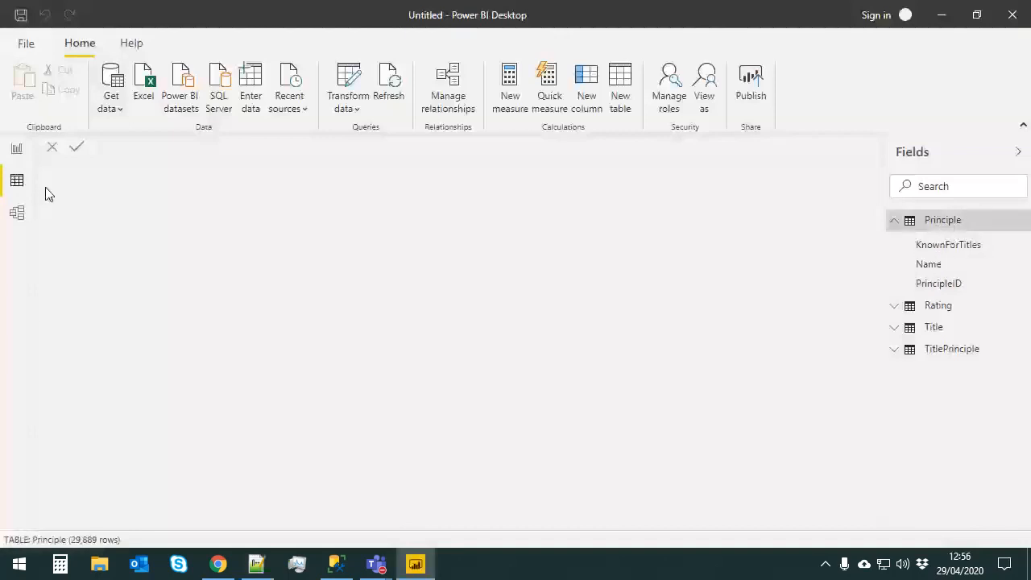
{"action": "left_click", "coordinate": [938, 307]}
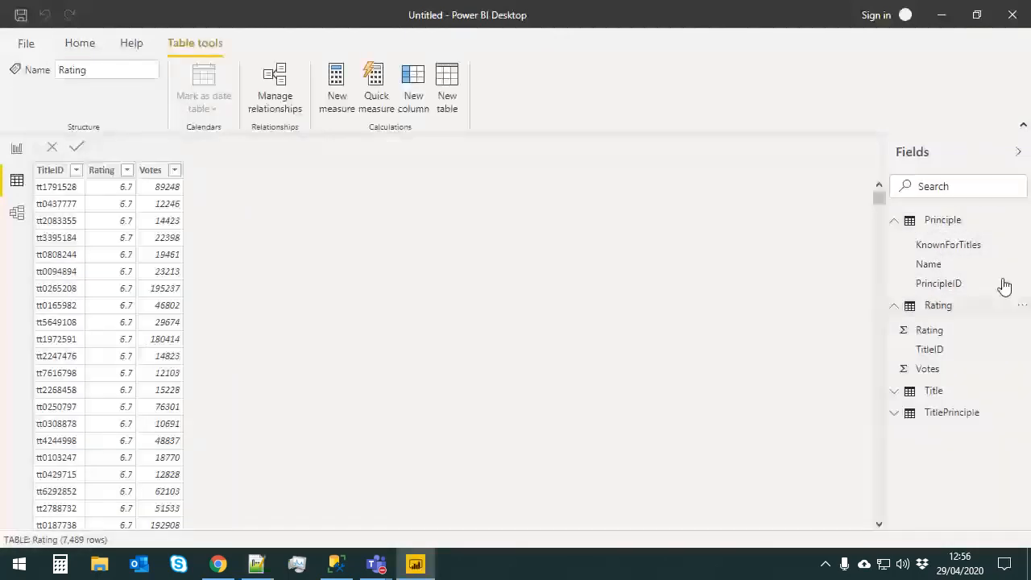
{"action": "left_click", "coordinate": [943, 222]}
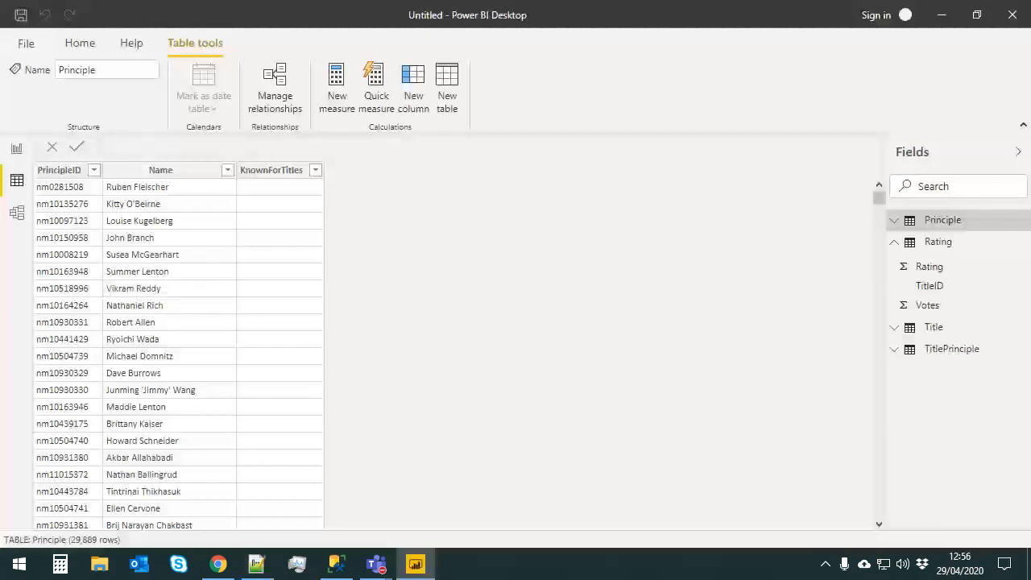
{"action": "key", "text": "alt+Tab"}
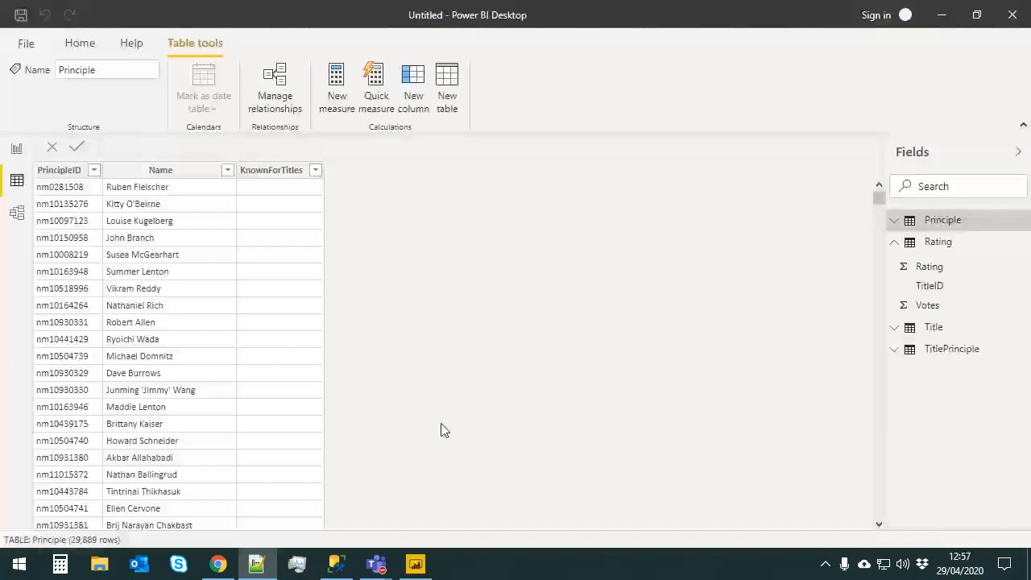
{"action": "left_click_drag", "start_coordinate": [681, 13], "coordinate": [657, 111]}
{"action": "double_click", "coordinate": [656, 110]}
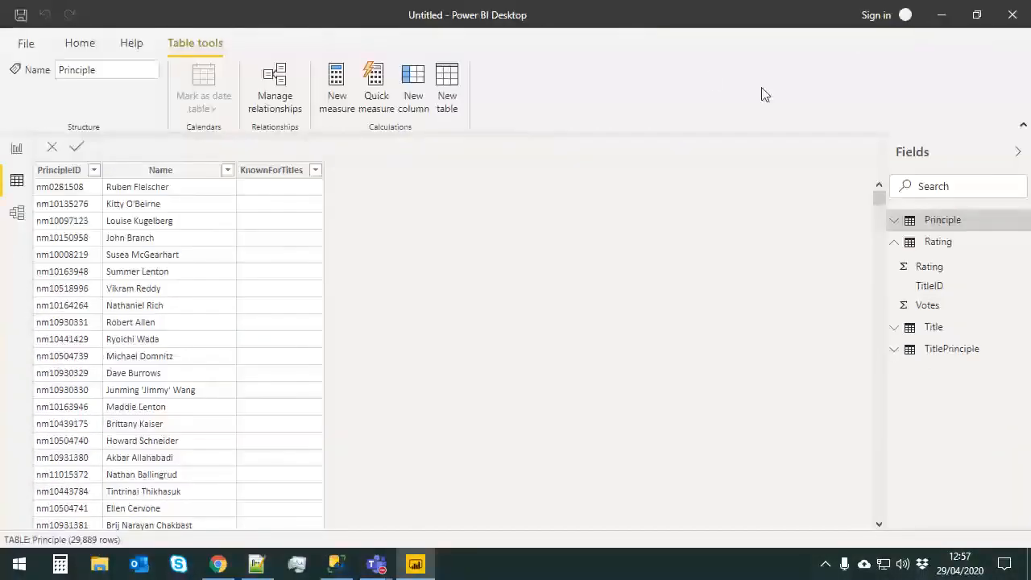
{"action": "left_click", "coordinate": [70, 46]}
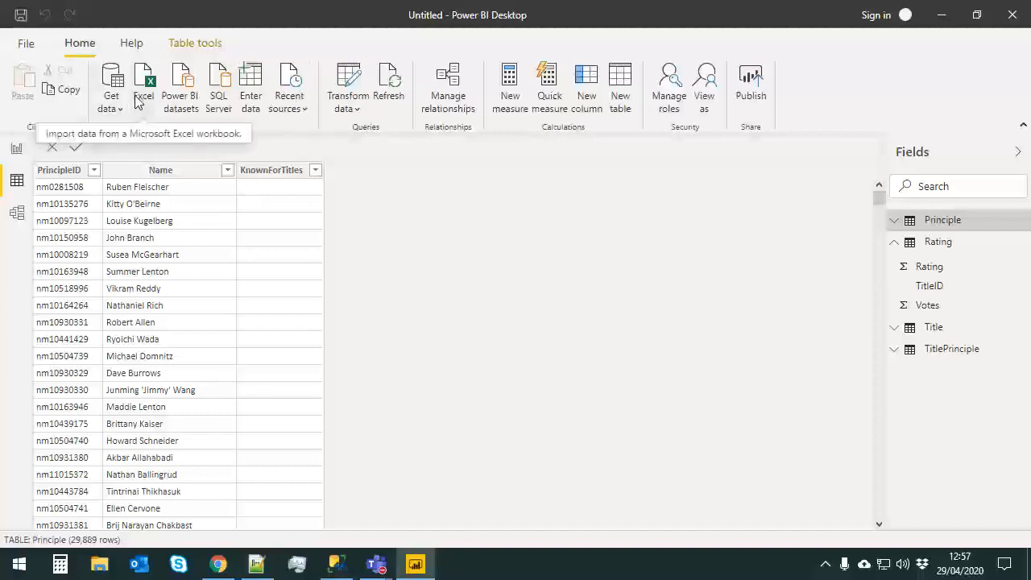
Open the relationship model and rearrange its diagram, shifting Principle slightly and placing TitlePrinciple lower between Principle and Title
{"action": "left_click", "coordinate": [16, 214]}
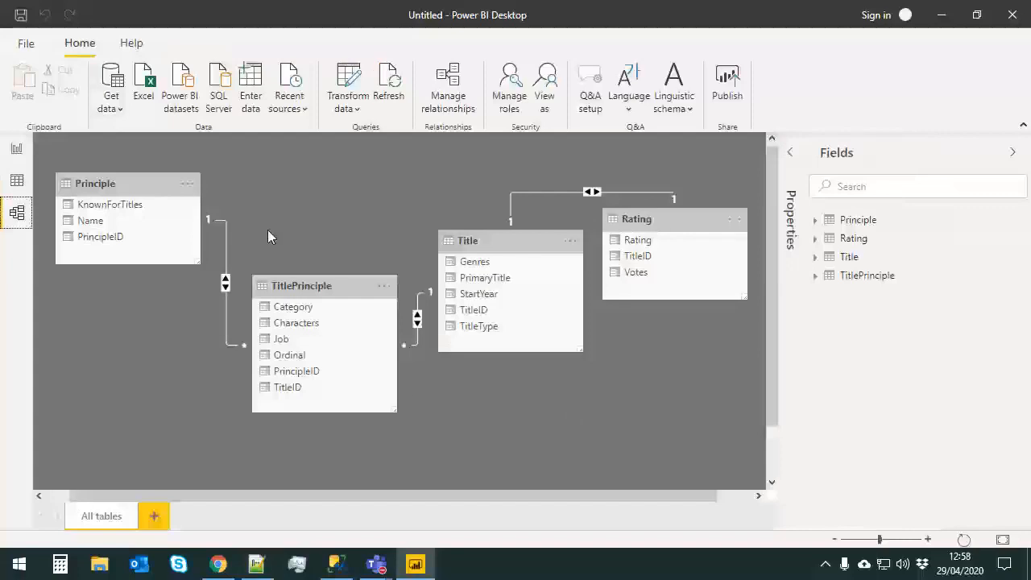
{"action": "left_click", "coordinate": [104, 183]}
{"action": "left_click_drag", "start_coordinate": [333, 281], "coordinate": [336, 214]}
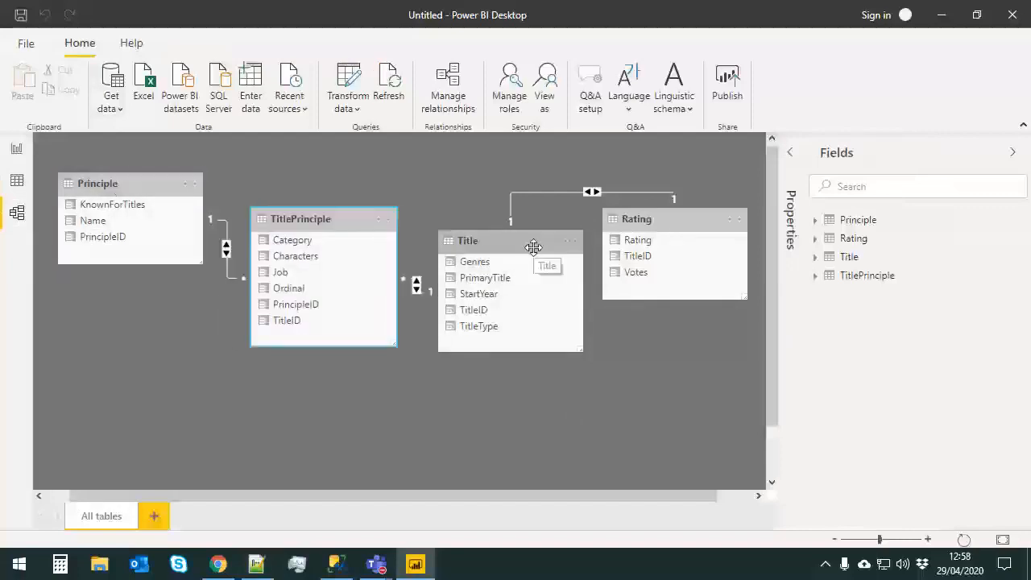
{"action": "left_click", "coordinate": [95, 191]}
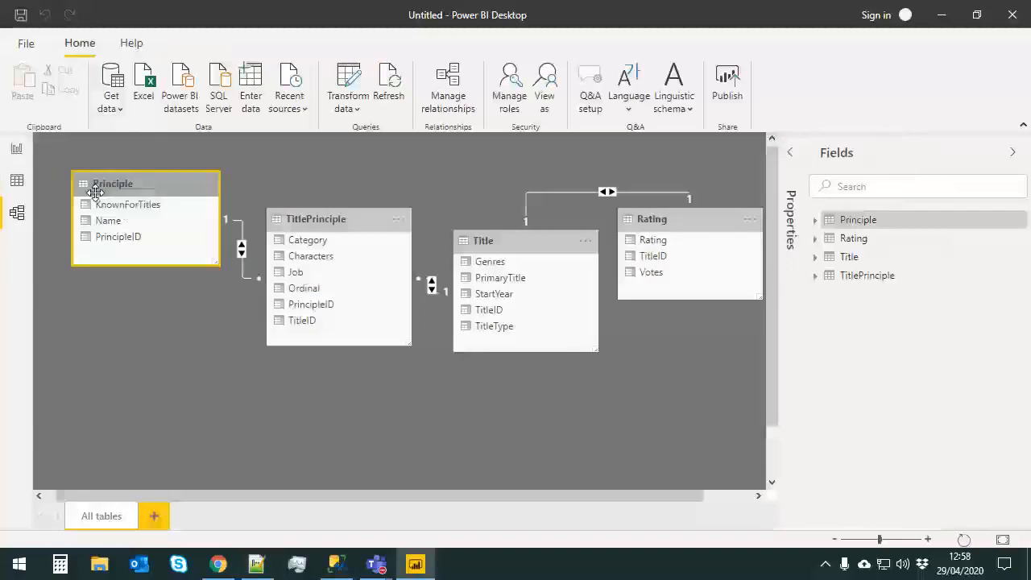
{"action": "left_click", "coordinate": [528, 240]}
{"action": "left_click_drag", "start_coordinate": [321, 220], "coordinate": [316, 296]}
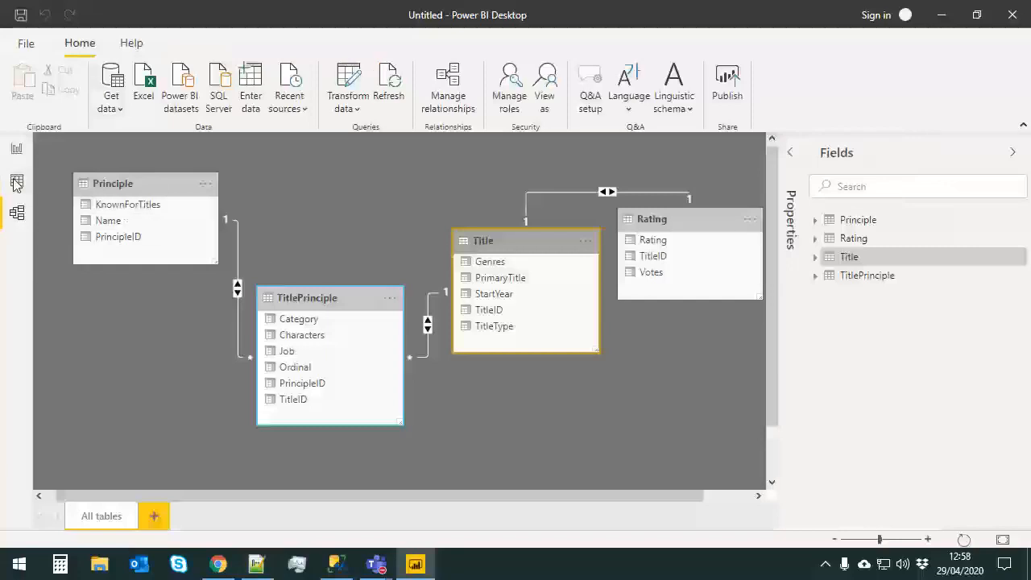
Lower the Rating and Title tables slightly in the model diagram, and nudge Principle and TitlePrinciple into place beside them
{"action": "left_click_drag", "start_coordinate": [682, 223], "coordinate": [674, 242]}
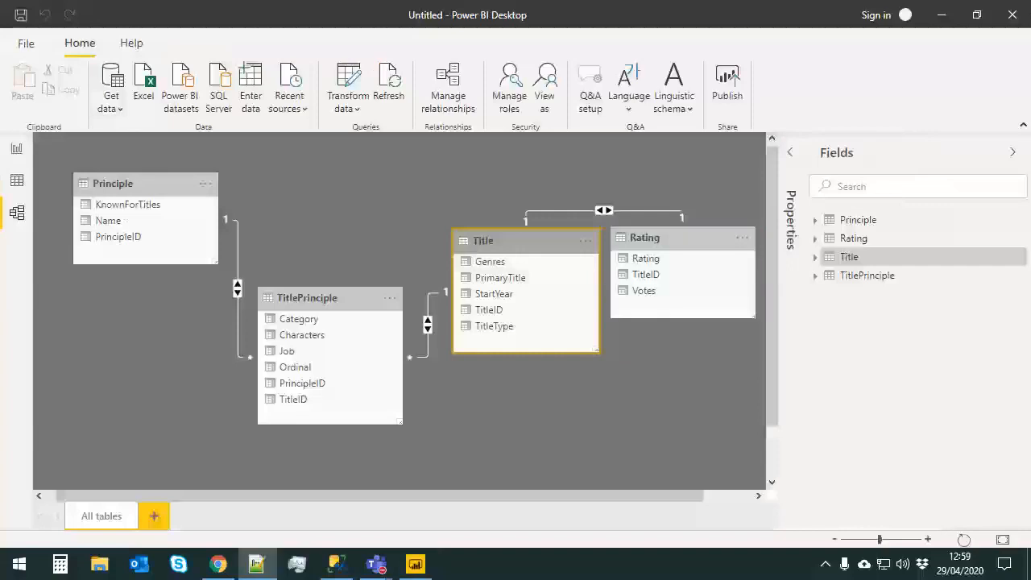
{"action": "left_click_drag", "start_coordinate": [329, 298], "coordinate": [315, 313]}
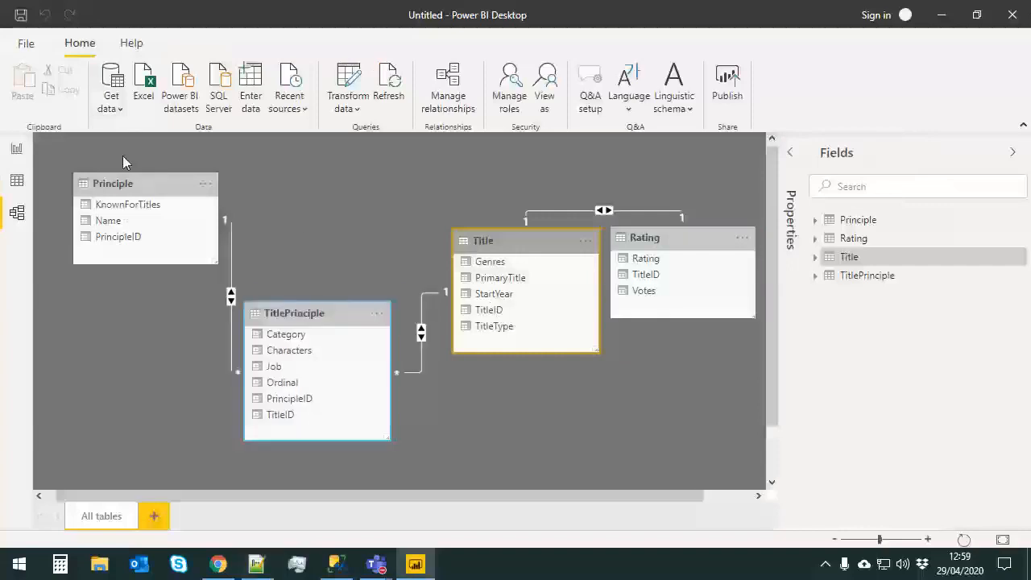
{"action": "left_click_drag", "start_coordinate": [134, 174], "coordinate": [125, 173]}
{"action": "left_click_drag", "start_coordinate": [324, 299], "coordinate": [332, 274]}
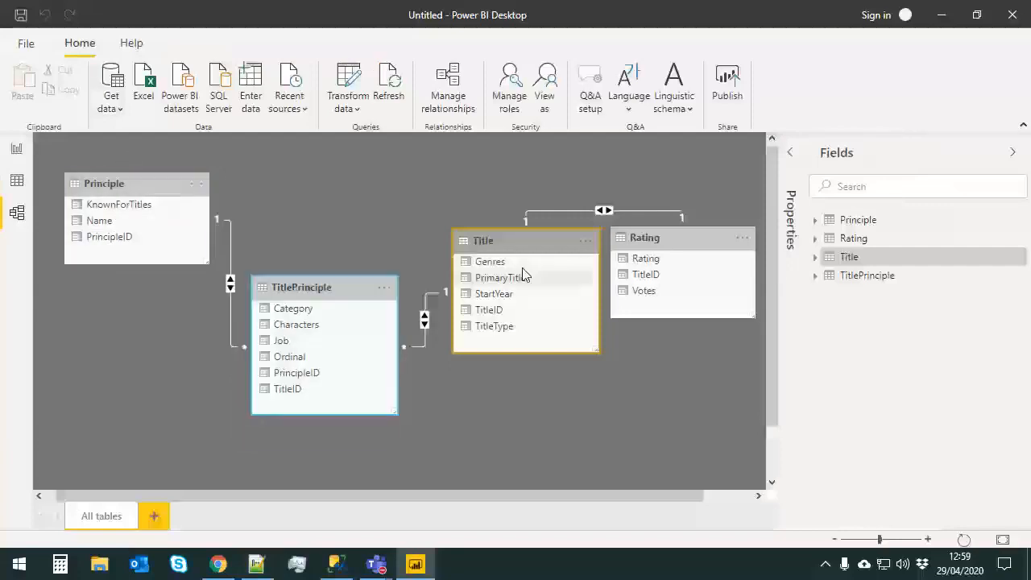
{"action": "mouse_move", "coordinate": [541, 233]}
{"action": "left_mouse_down"}
{"action": "mouse_move", "coordinate": [526, 207]}
{"action": "mouse_move", "coordinate": [535, 247]}
{"action": "left_mouse_up"}
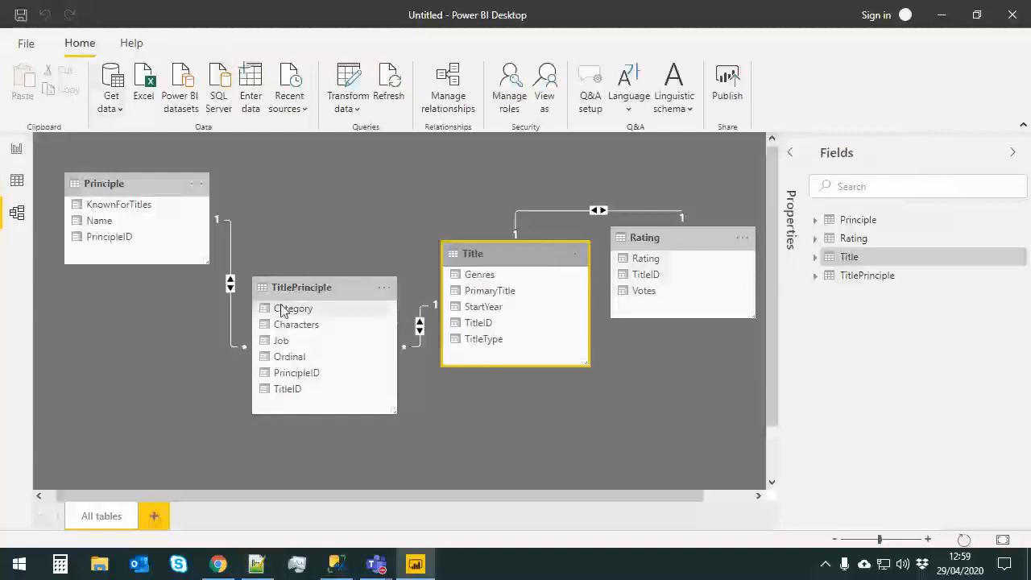
{"action": "left_click_drag", "start_coordinate": [337, 297], "coordinate": [327, 296]}
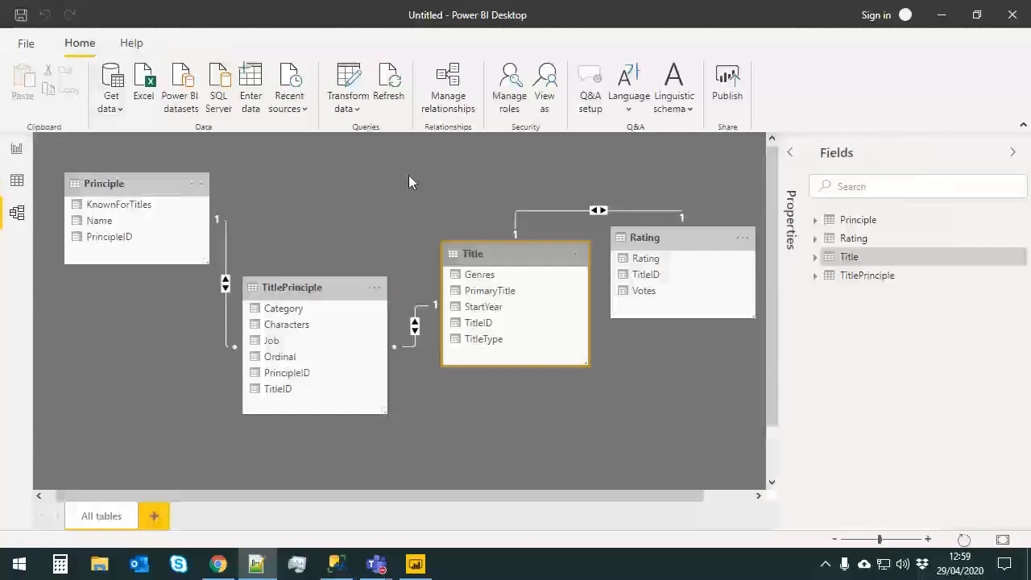
Examine the rows of the Title table in the data view, focusing on the Genres column
{"action": "left_click", "coordinate": [17, 182]}
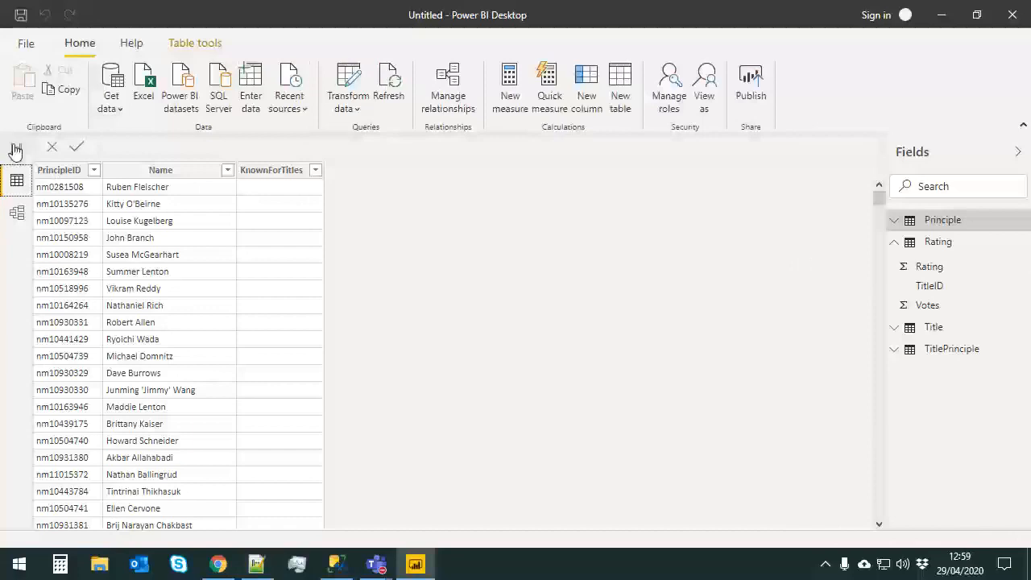
{"action": "left_click", "coordinate": [936, 328]}
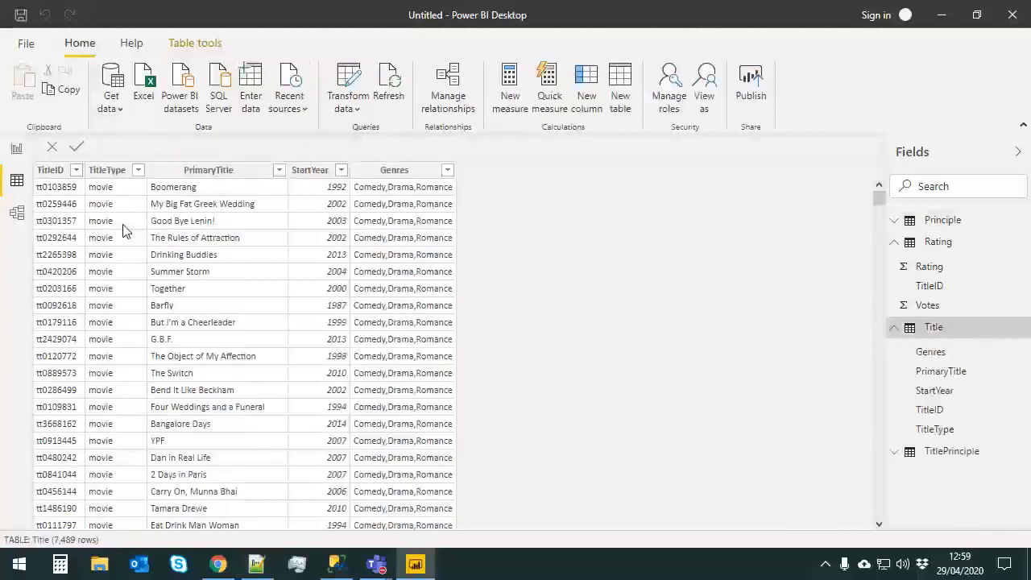
{"action": "left_click", "coordinate": [419, 170]}
{"action": "left_click_drag", "start_coordinate": [879, 198], "coordinate": [889, 296]}
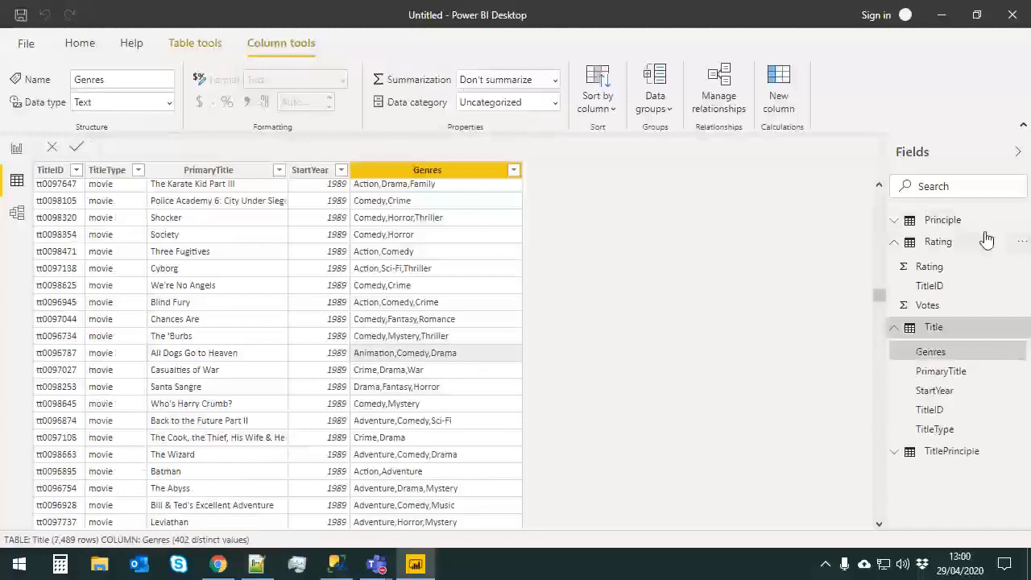
Examine the Principle table further down its rows, widening the KnownForTitles column to read the full title IDs
{"action": "left_click", "coordinate": [902, 220]}
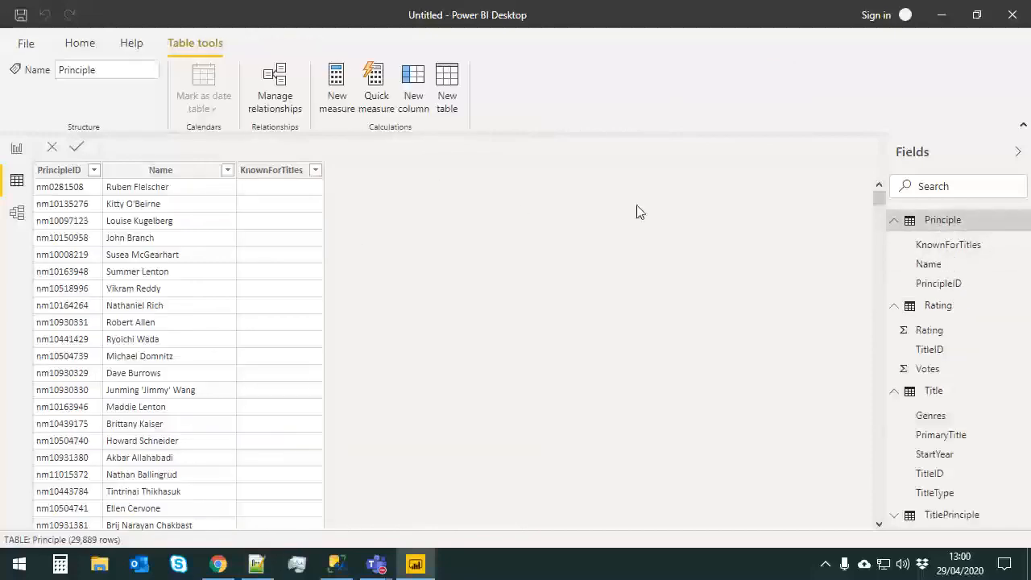
{"action": "left_click_drag", "start_coordinate": [879, 193], "coordinate": [879, 292]}
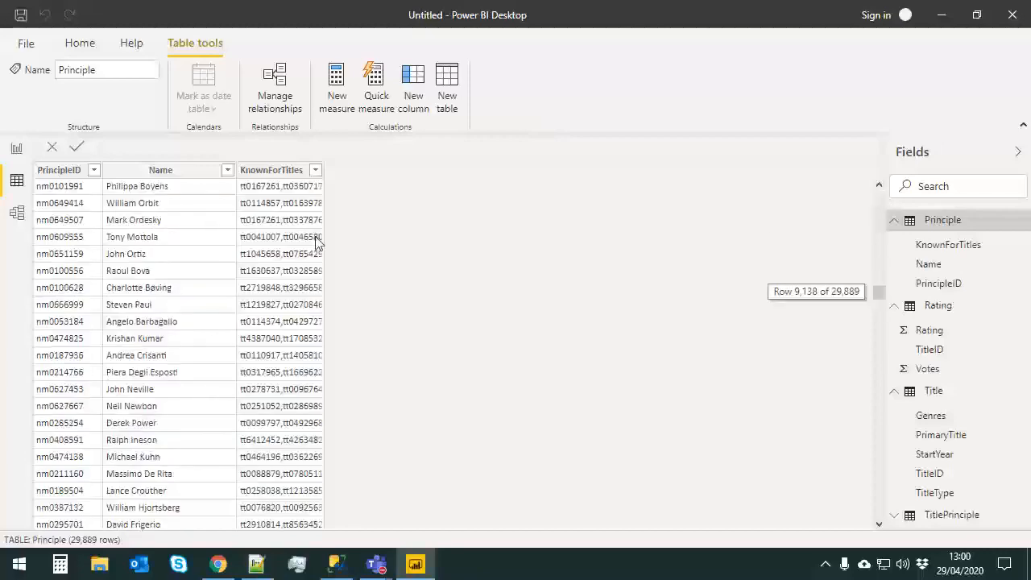
{"action": "left_click_drag", "start_coordinate": [324, 170], "coordinate": [463, 170]}
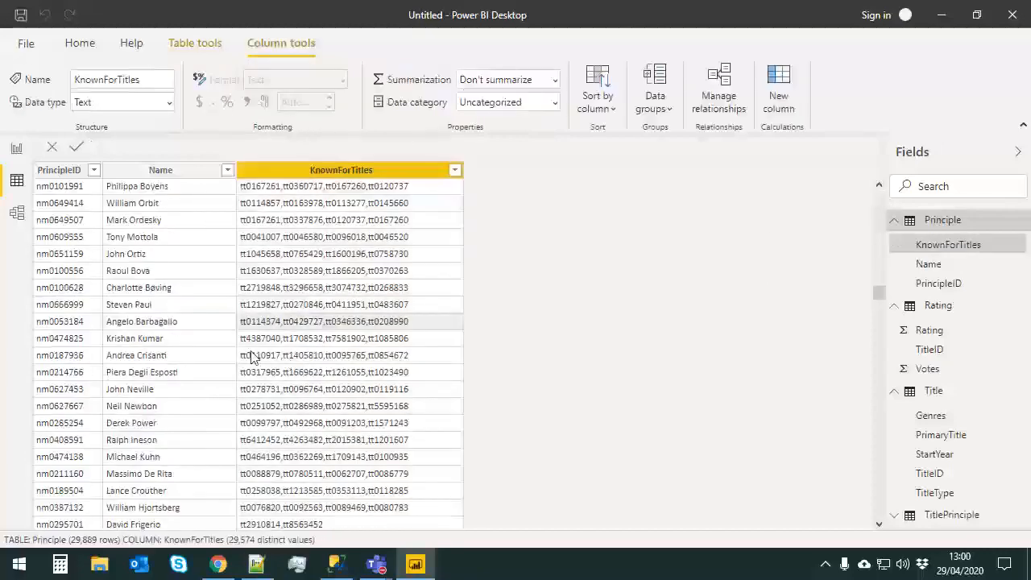
{"action": "scroll", "coordinate": [284, 358], "scroll_direction": "down", "scroll_amount": 5}
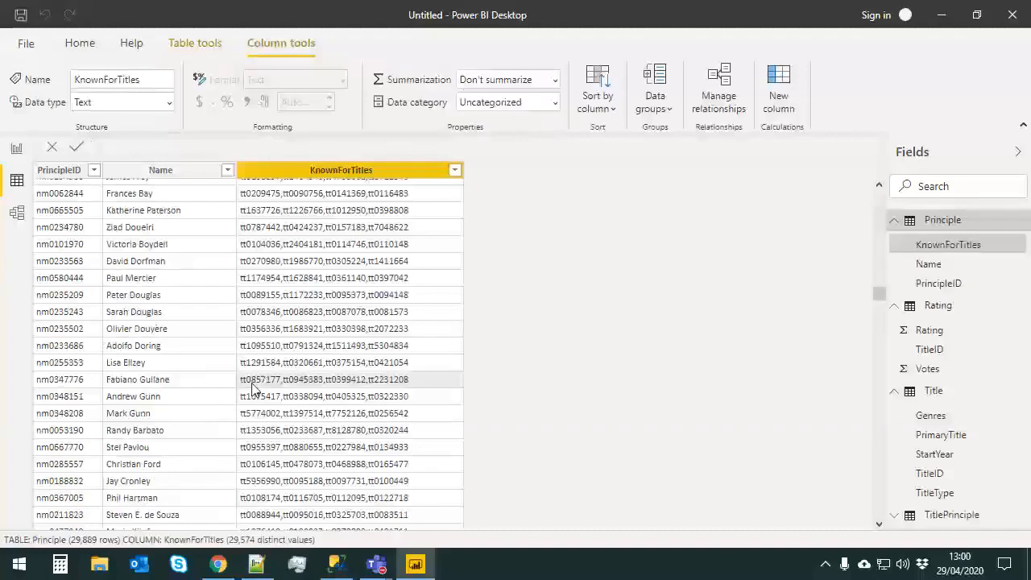
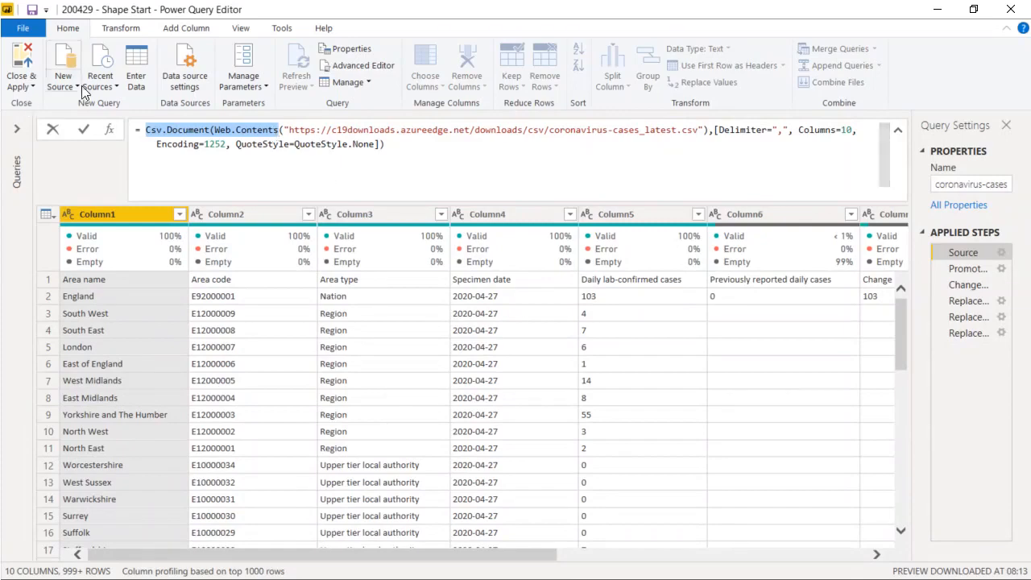
{"action": "left_click", "coordinate": [71, 85]}
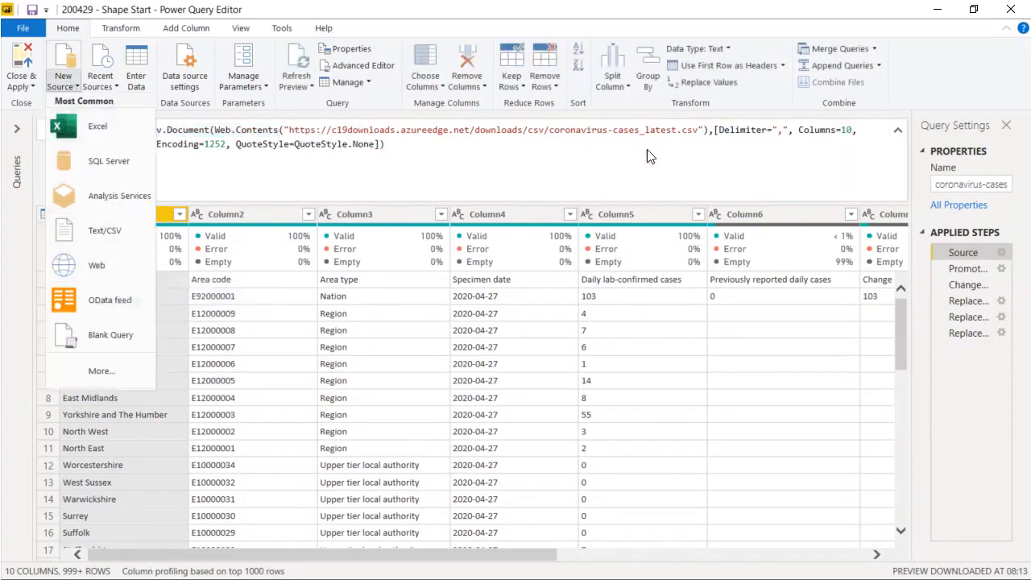
{"action": "left_click", "coordinate": [430, 170]}
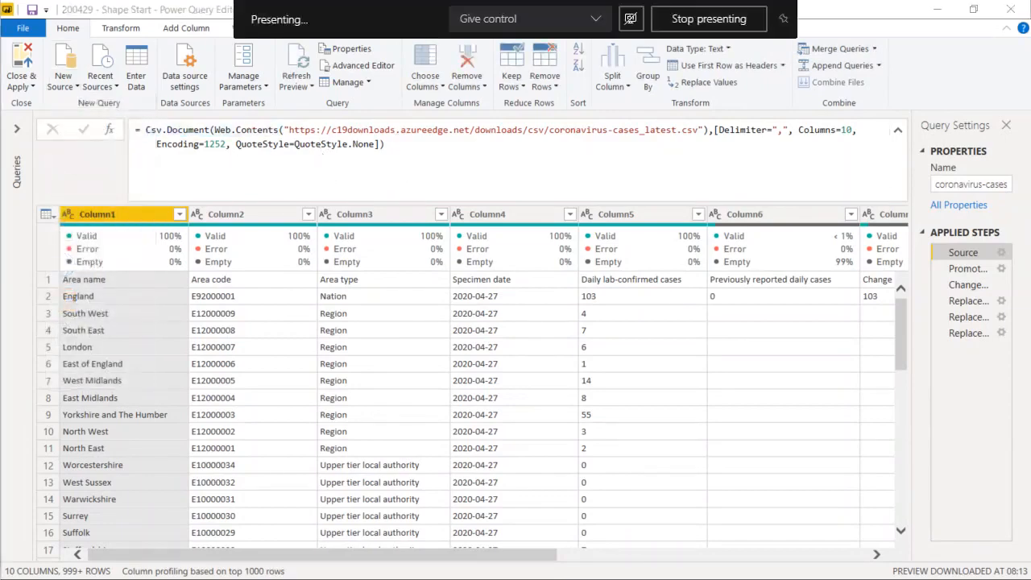
Switch to the coronavirus-cases_latest.csv workbook in Excel and convert the range A1:J7758 into a table with headers
{"action": "key", "text": "alt+Tab"}
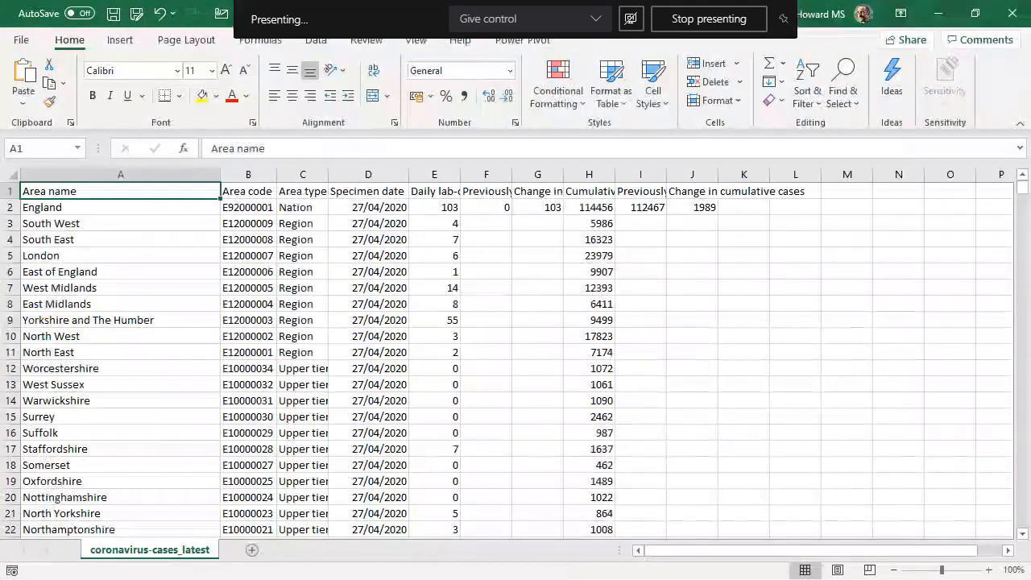
{"action": "left_click", "coordinate": [561, 430]}
{"action": "key", "text": "ctrl+t"}
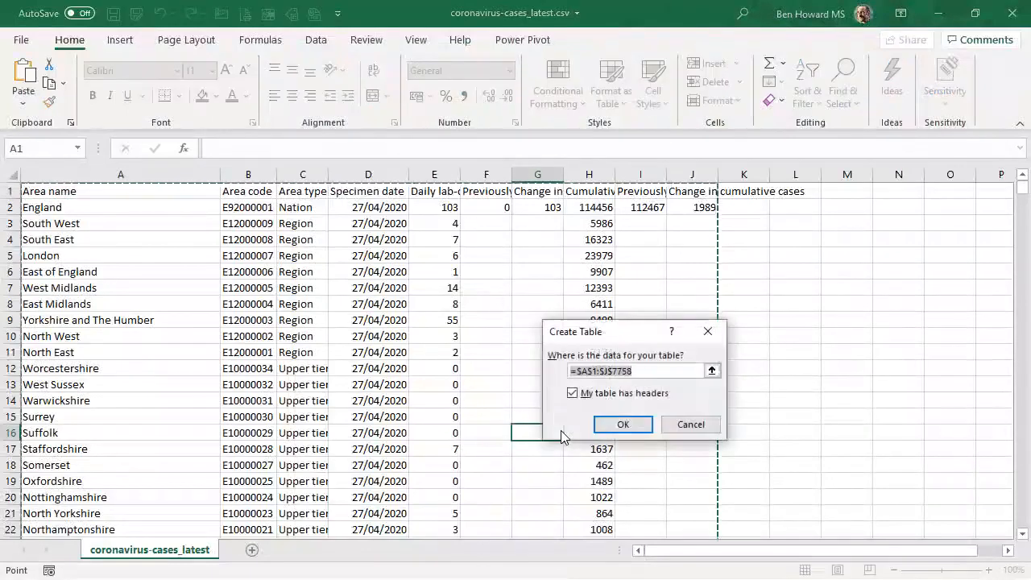
{"action": "key", "text": "Return"}
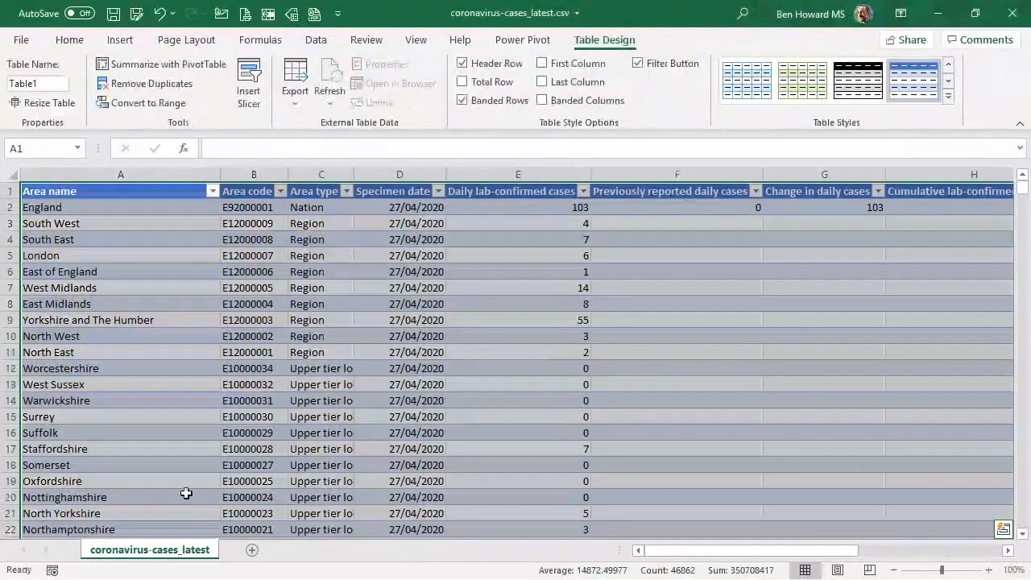
{"action": "left_click", "coordinate": [139, 256]}
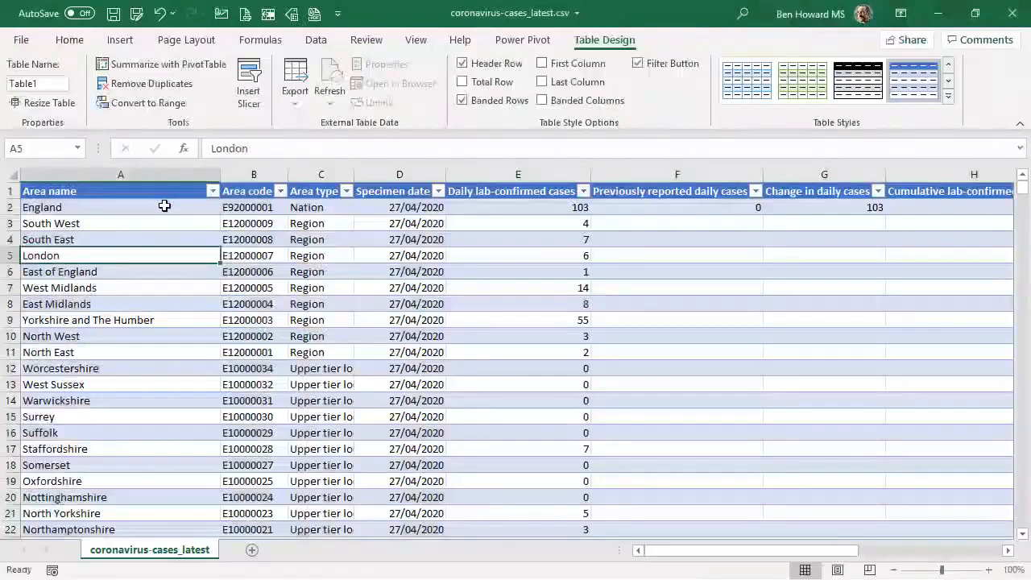
Review the first area names and area types, and widen the Area type column to show its full entries
{"action": "left_click_drag", "start_coordinate": [166, 206], "coordinate": [148, 304]}
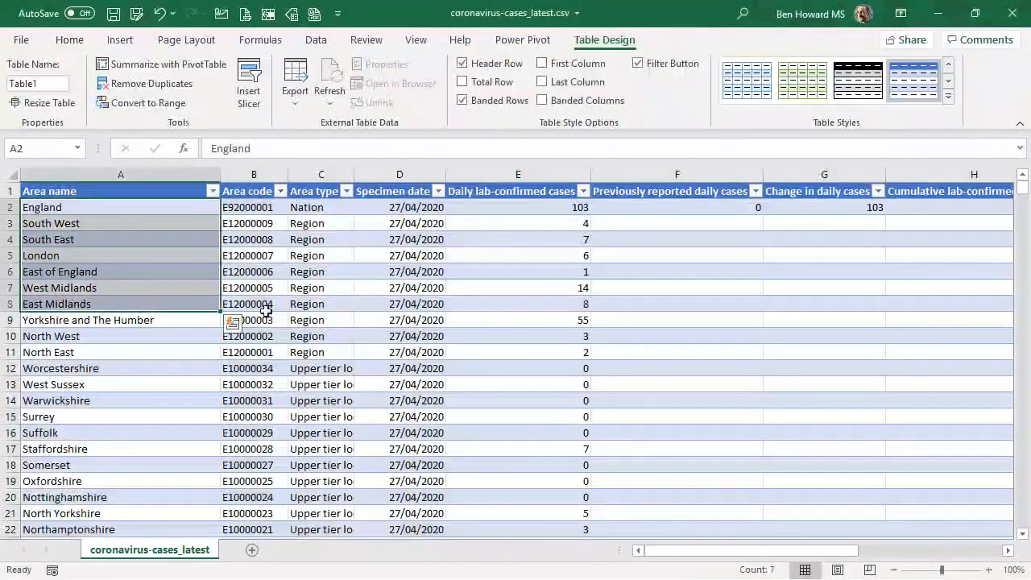
{"action": "left_click", "coordinate": [323, 208]}
{"action": "left_click_drag", "start_coordinate": [324, 208], "coordinate": [319, 322]}
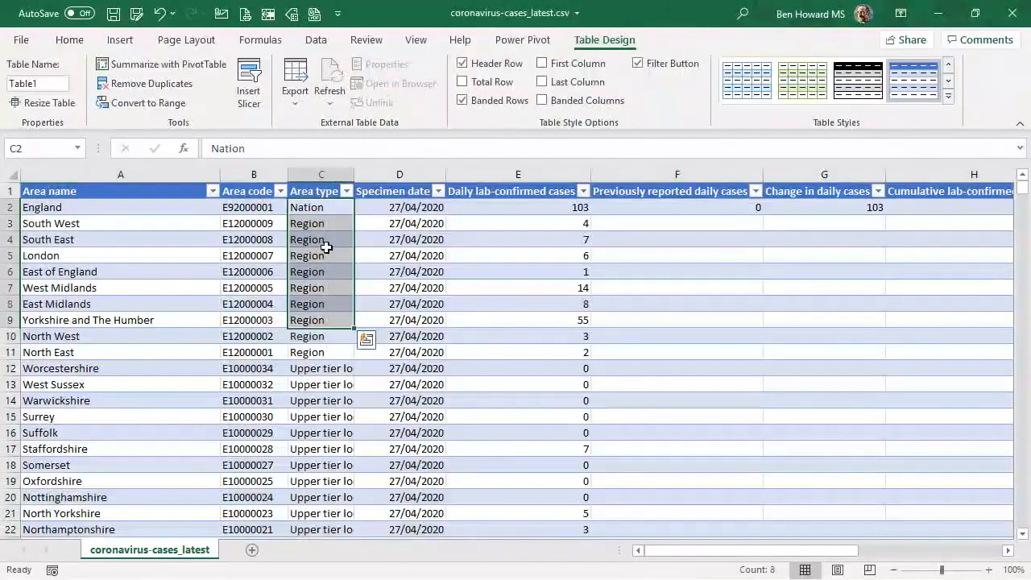
{"action": "left_click", "coordinate": [307, 362]}
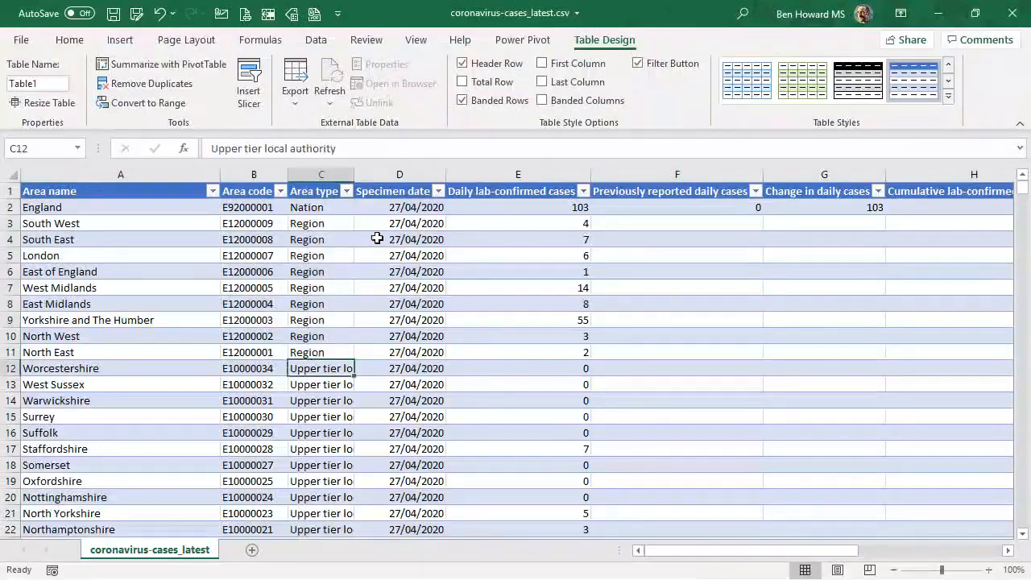
{"action": "left_click_drag", "start_coordinate": [355, 174], "coordinate": [439, 173]}
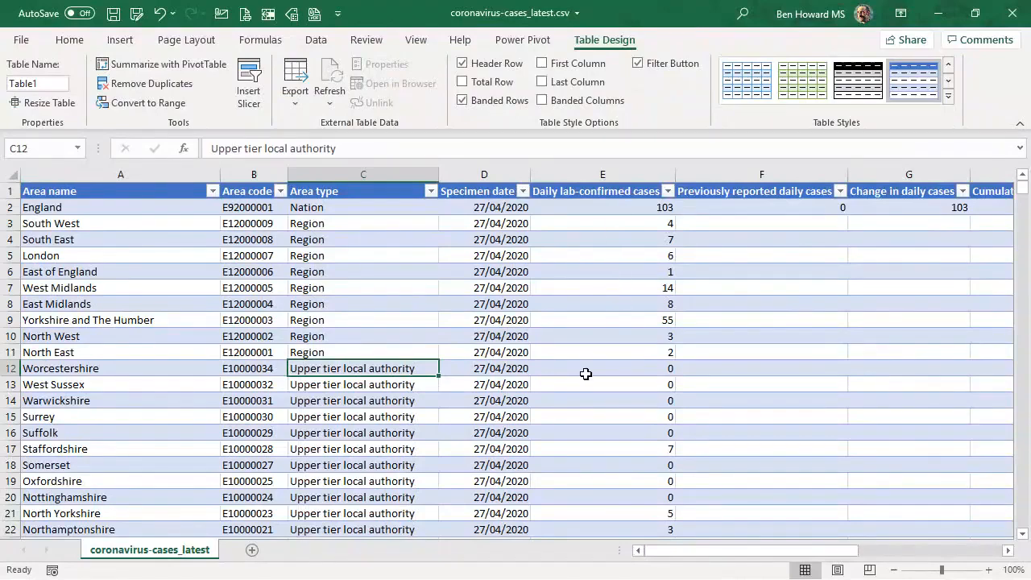
Examine the daily and cumulative case columns across the width of the table
{"action": "left_click_drag", "start_coordinate": [692, 562], "coordinate": [761, 555]}
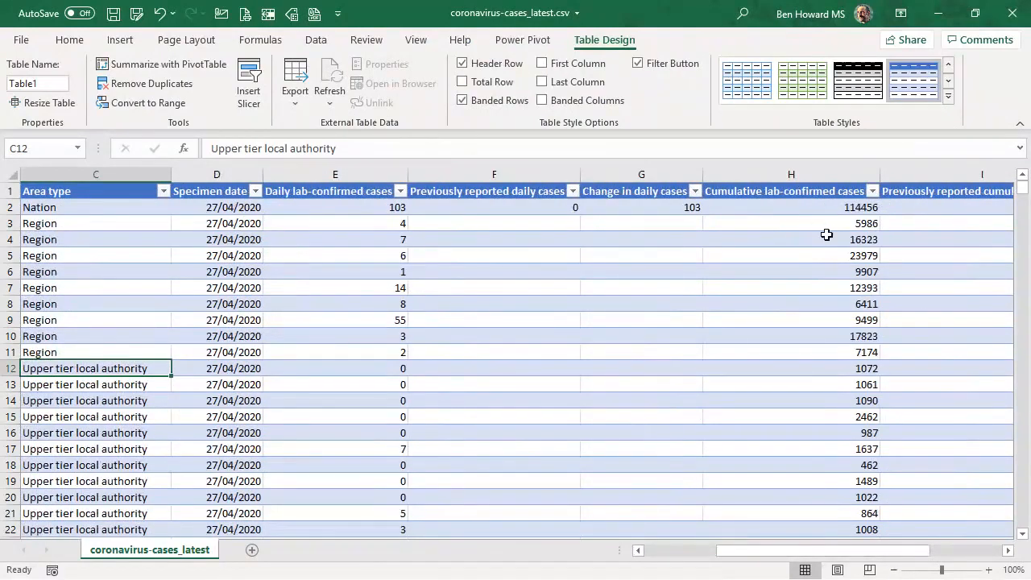
{"action": "left_click_drag", "start_coordinate": [896, 556], "coordinate": [932, 555]}
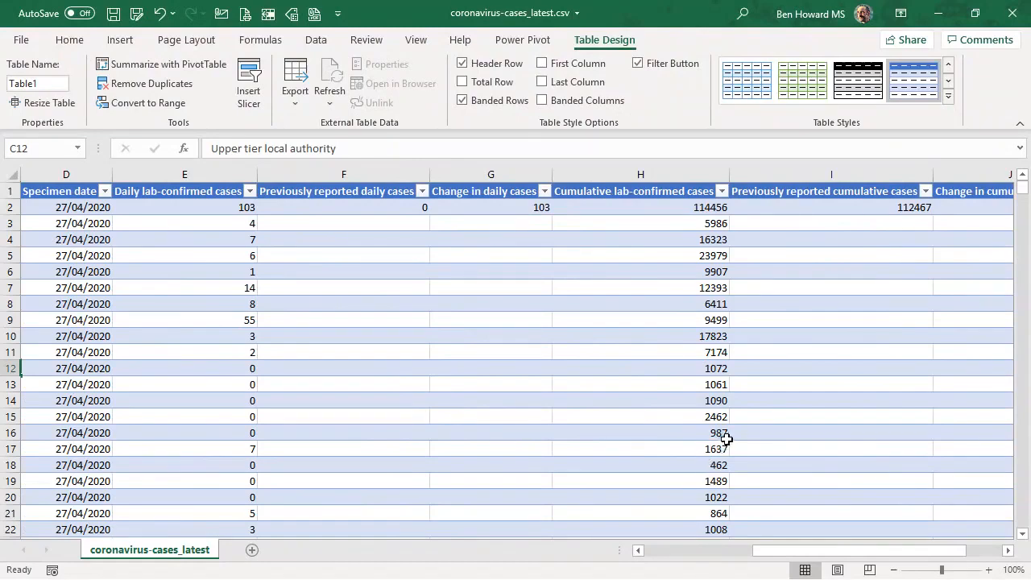
{"action": "left_click_drag", "start_coordinate": [943, 556], "coordinate": [831, 555]}
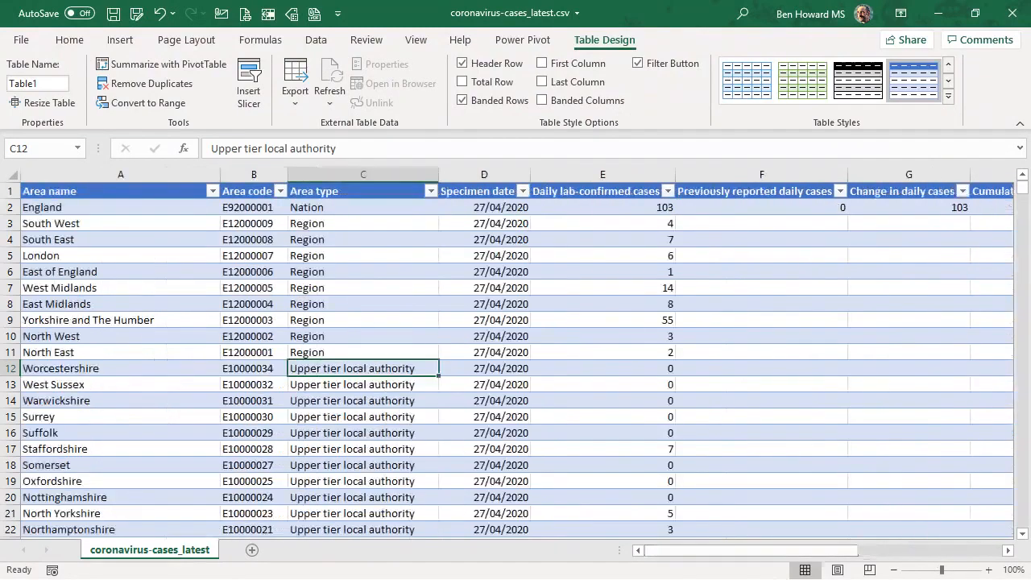
Review the months listed in the Specimen date filter, enlarging the list to show them all, and leave without filtering
{"action": "left_click", "coordinate": [522, 191]}
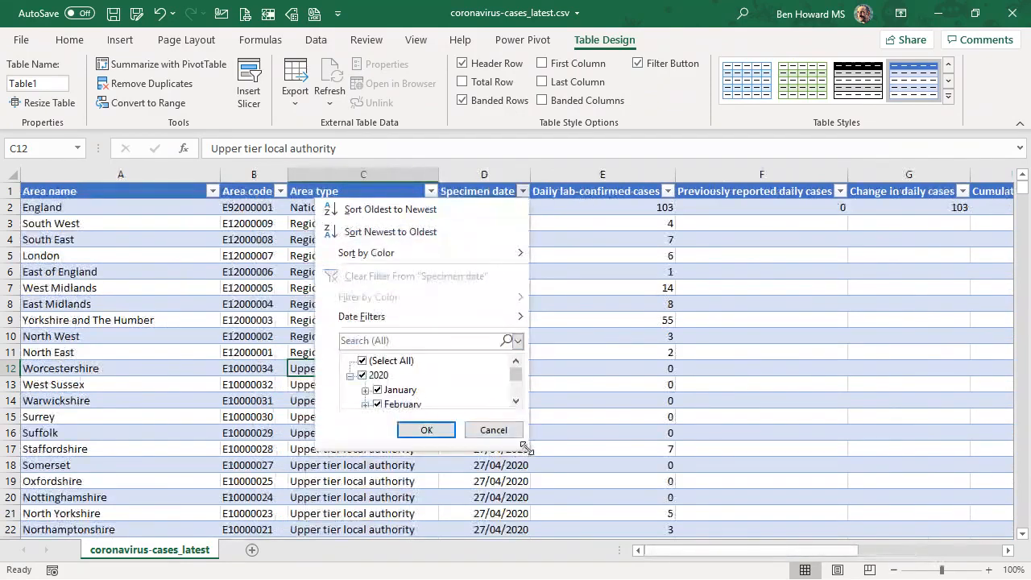
{"action": "left_click_drag", "start_coordinate": [525, 448], "coordinate": [546, 498]}
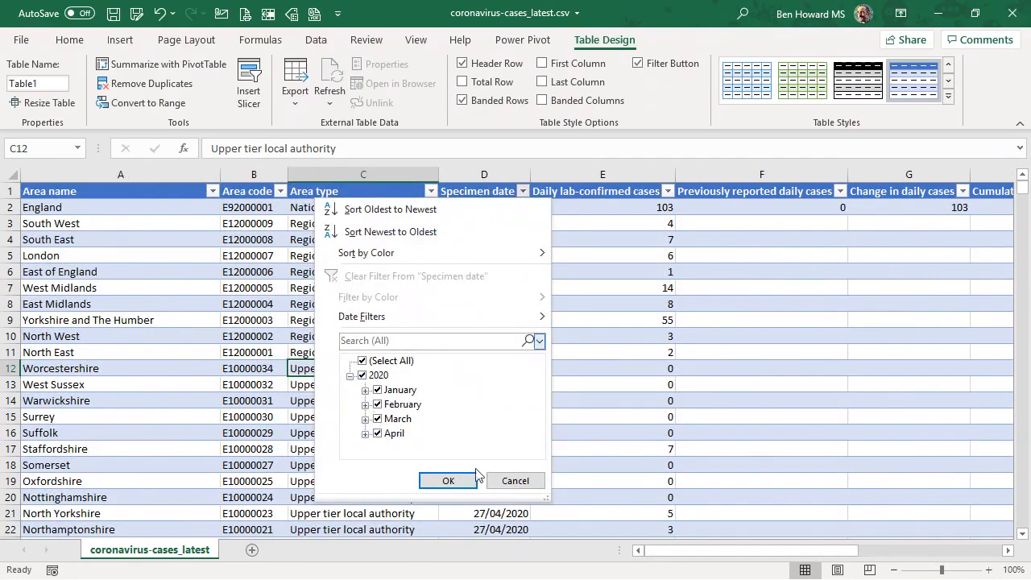
{"action": "left_click", "coordinate": [515, 481]}
Close the CSV workbook without saving, return to the Power Query Editor and widen Query Settings to show the full step names
{"action": "left_click", "coordinate": [1012, 13]}
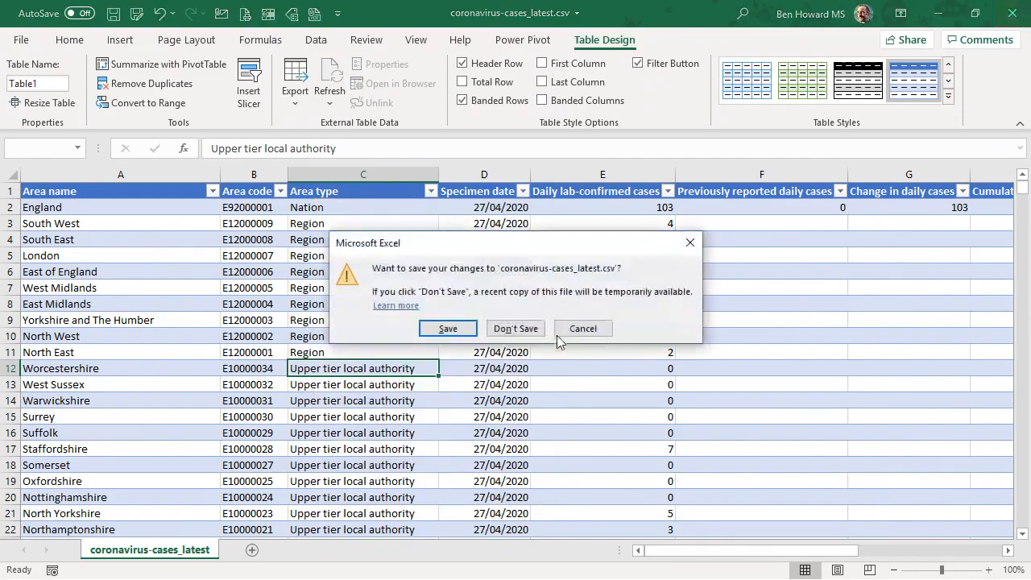
{"action": "left_click", "coordinate": [525, 326]}
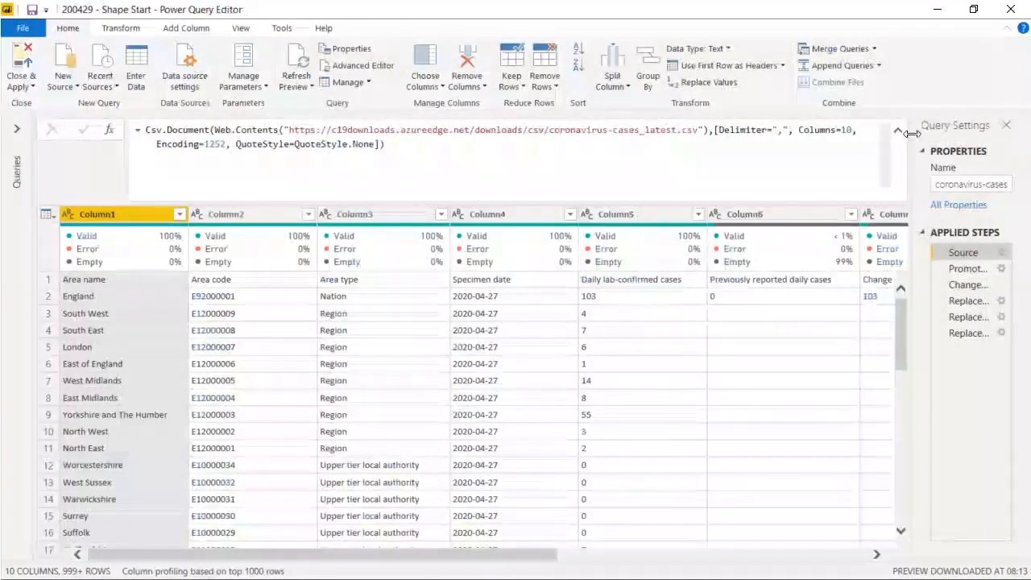
{"action": "left_click_drag", "start_coordinate": [913, 134], "coordinate": [803, 178]}
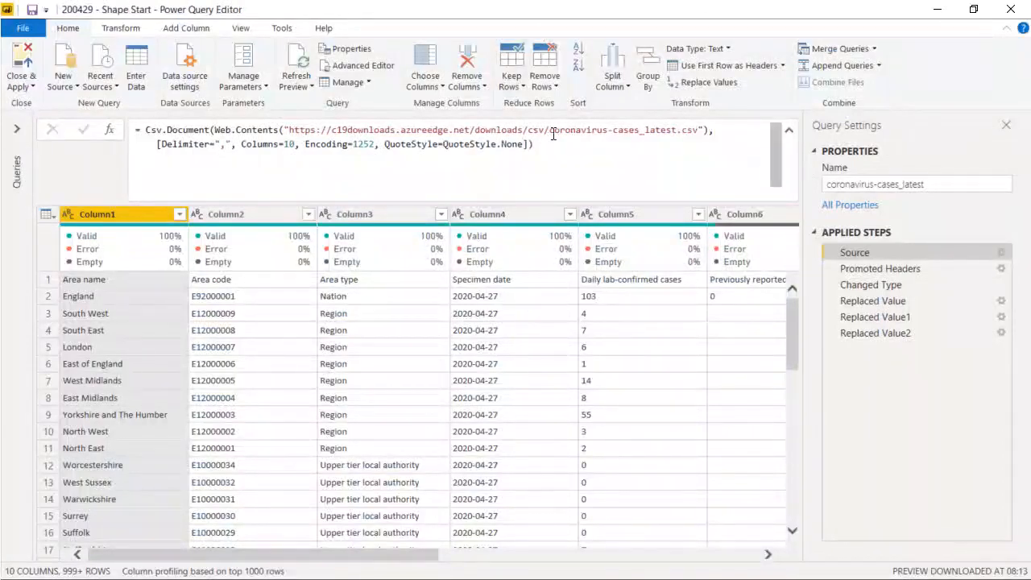
Review the web address in the Source formula, then inspect the Promoted Headers and Changed Type steps
{"action": "left_click_drag", "start_coordinate": [553, 134], "coordinate": [427, 131]}
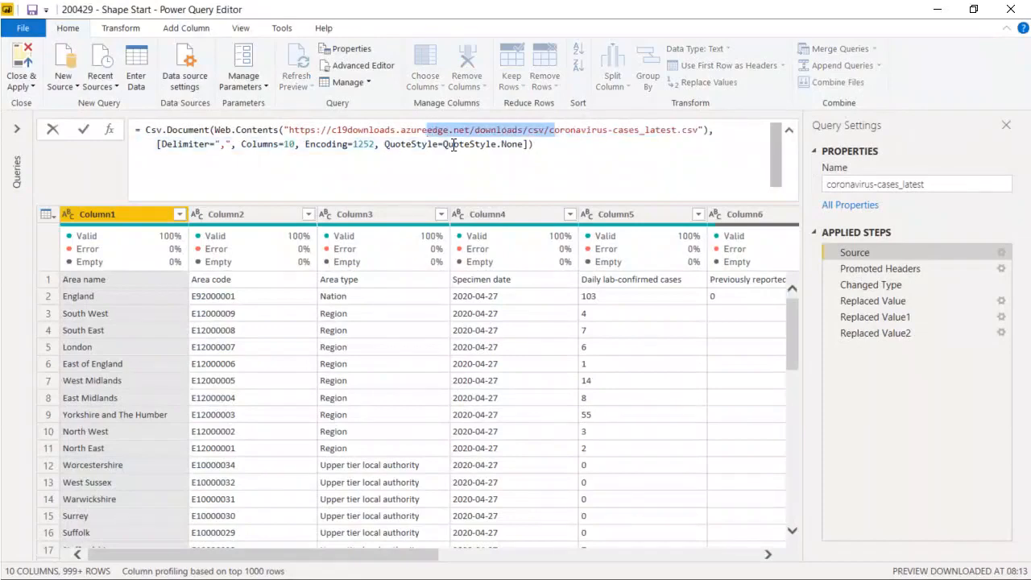
{"action": "left_click", "coordinate": [891, 270]}
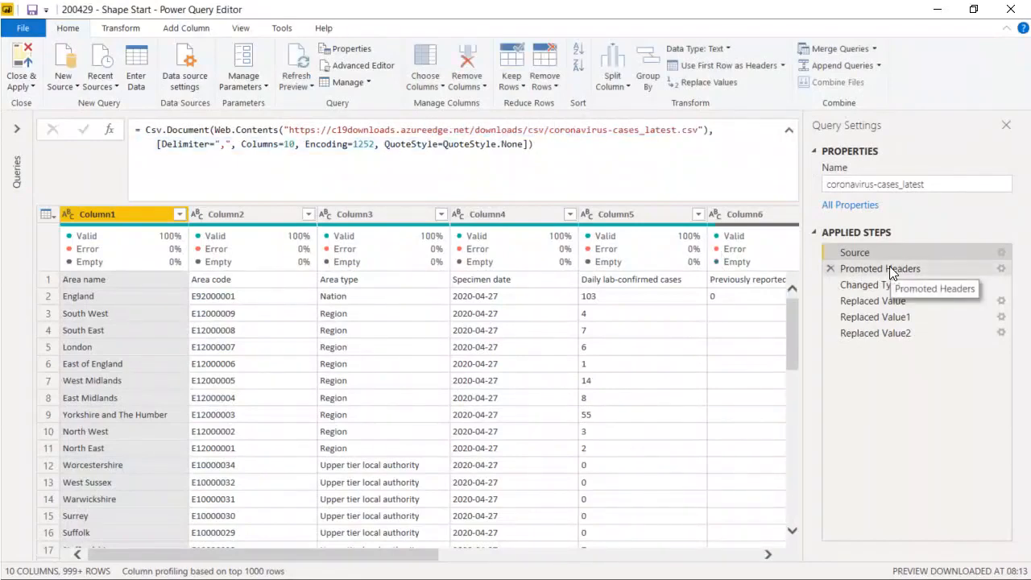
{"action": "left_click", "coordinate": [890, 268]}
{"action": "left_click", "coordinate": [890, 286]}
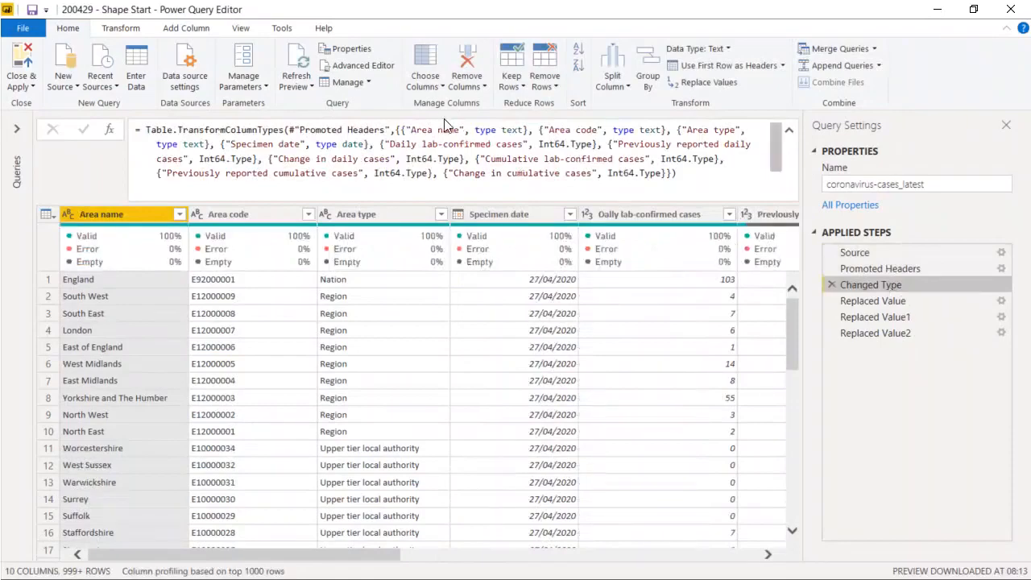
Examine the query's M code in the Advanced Editor, focusing on the ", City of" and Cornwall replacements in Area name
{"action": "left_click", "coordinate": [385, 75]}
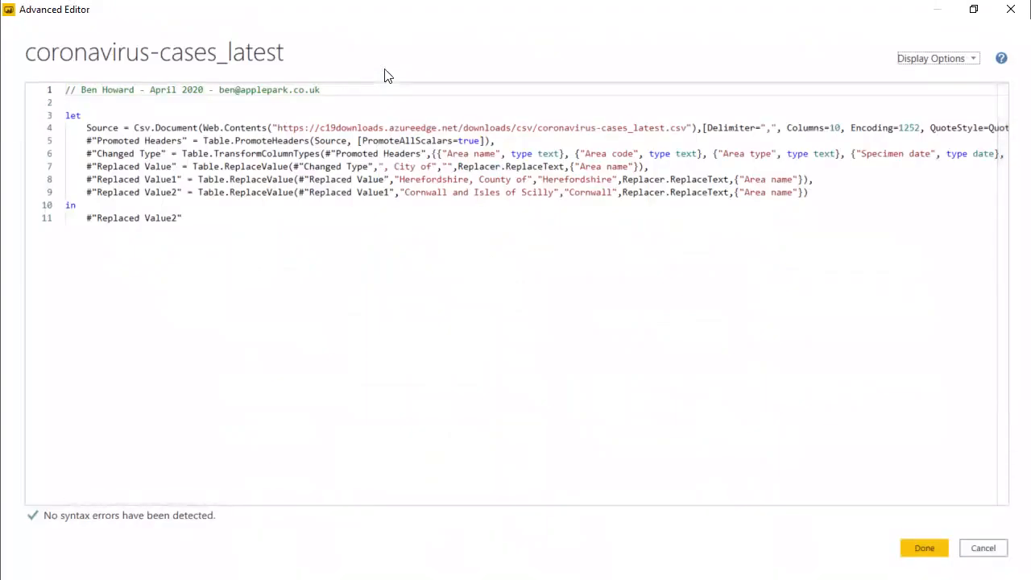
{"action": "left_click", "coordinate": [381, 167]}
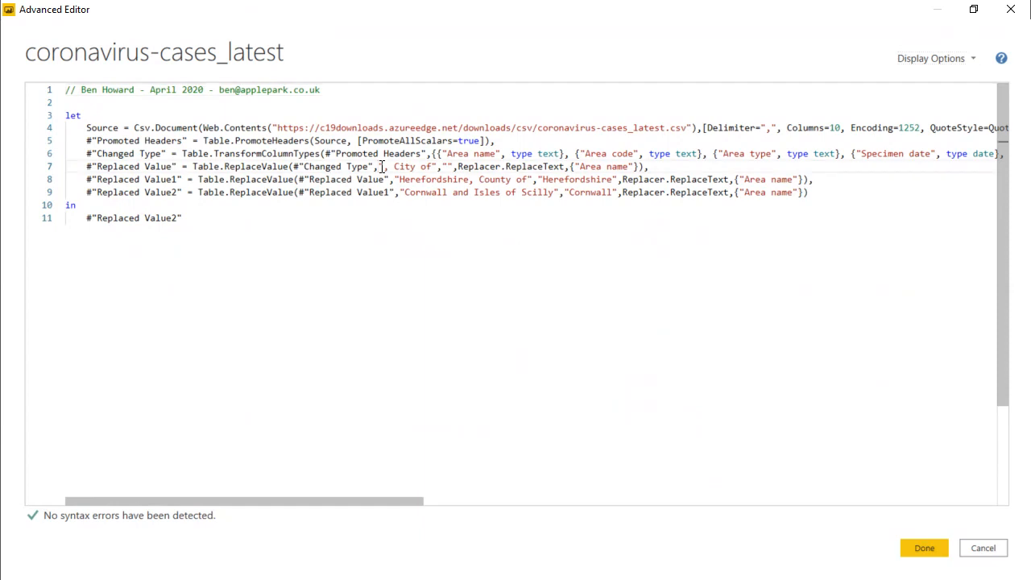
{"action": "left_click_drag", "start_coordinate": [381, 166], "coordinate": [432, 170]}
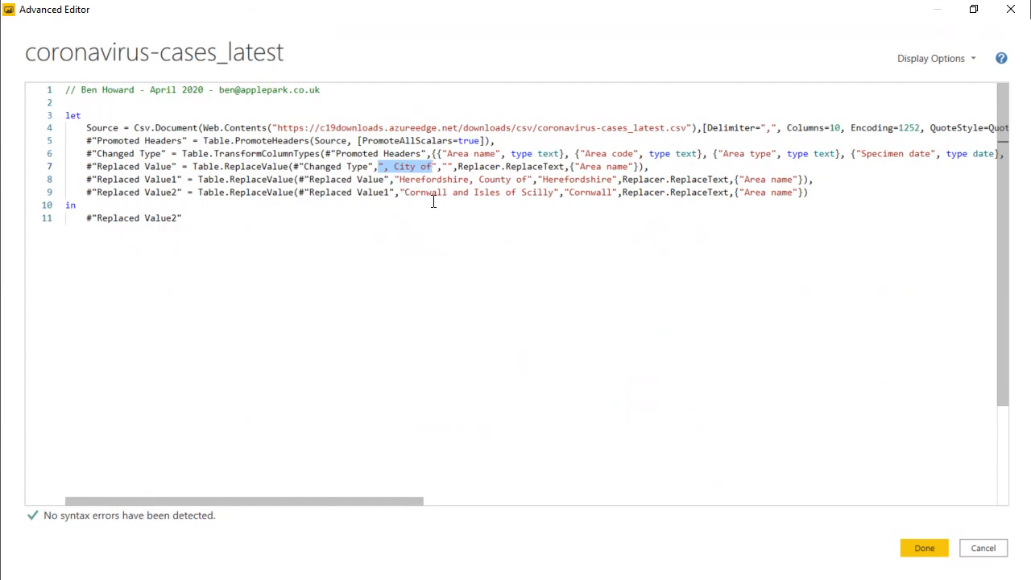
{"action": "left_click_drag", "start_coordinate": [569, 194], "coordinate": [614, 193]}
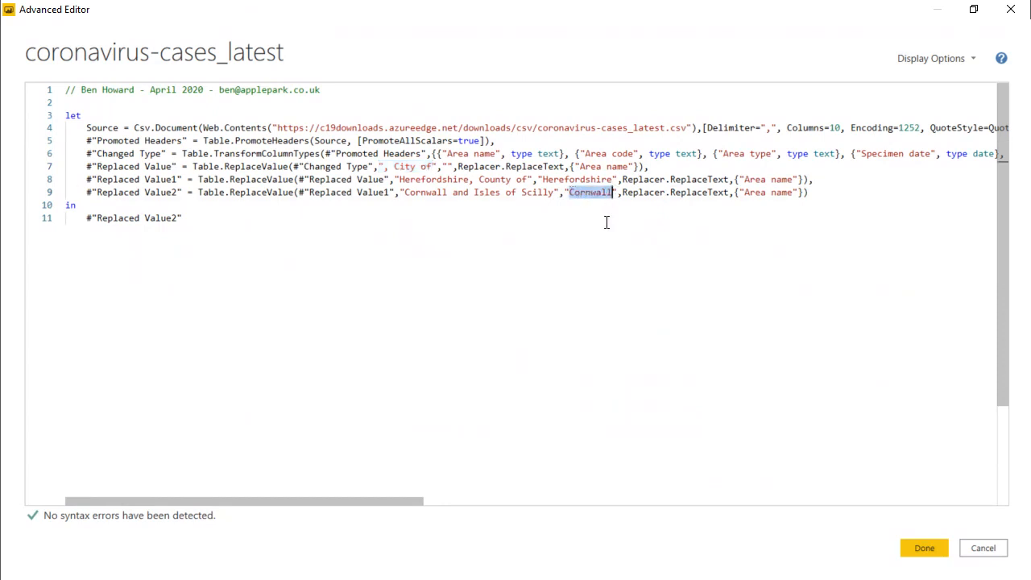
{"action": "left_click", "coordinate": [922, 560]}
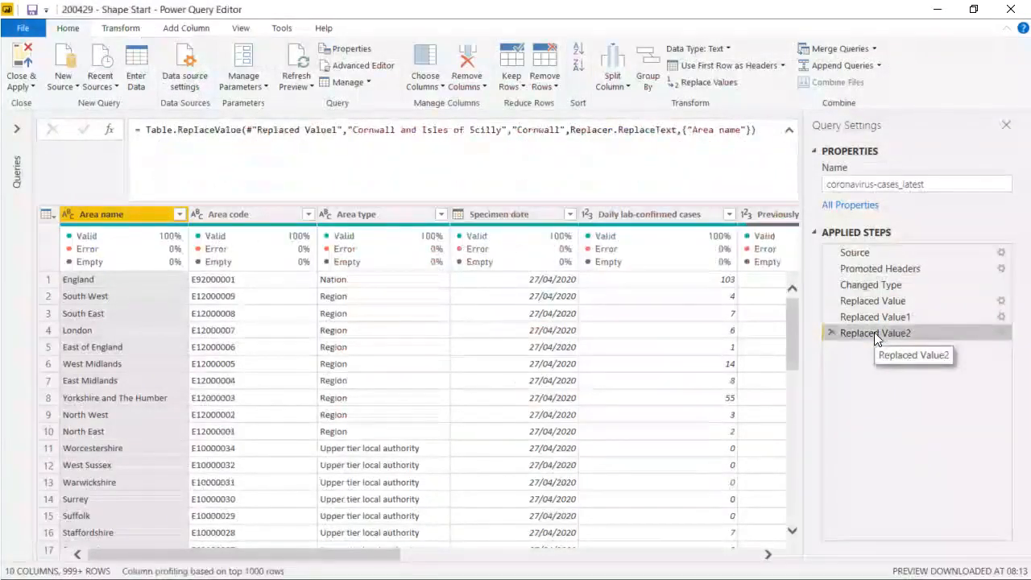
Collapse the formula bar and filter the Area type column to keep only Upper tier local authority rows
{"action": "left_click", "coordinate": [788, 130]}
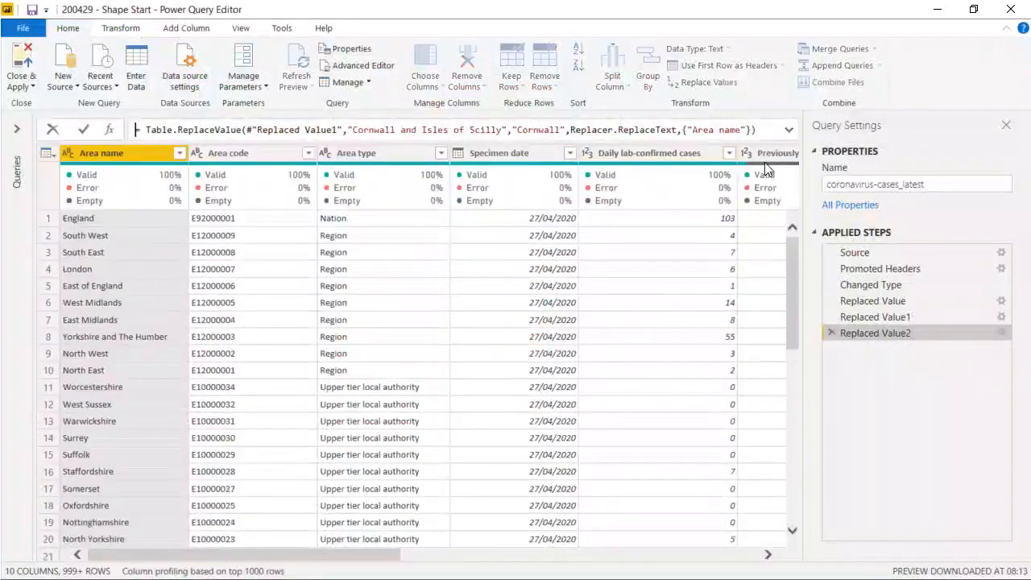
{"action": "left_click", "coordinate": [441, 154]}
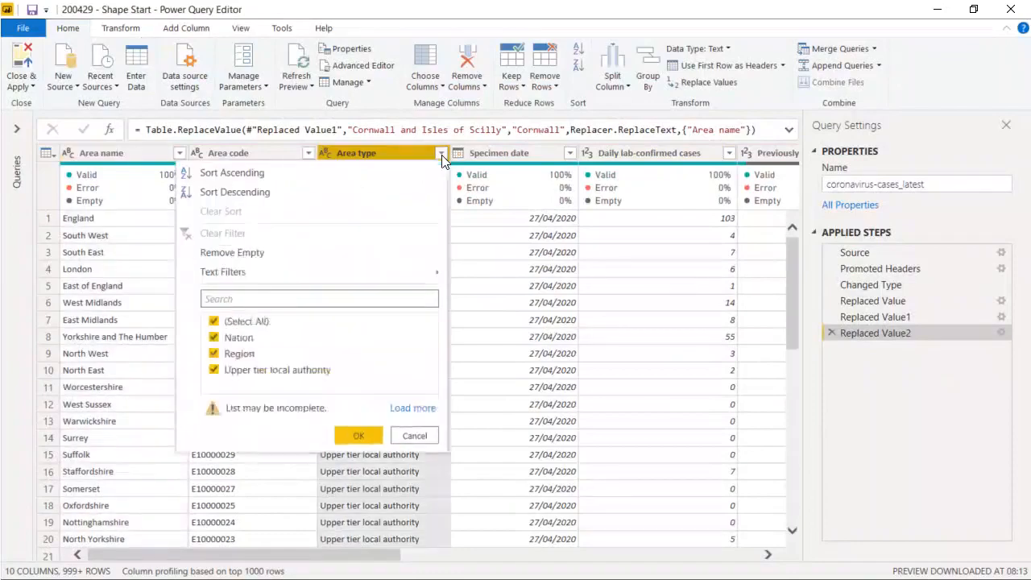
{"action": "left_click", "coordinate": [213, 322]}
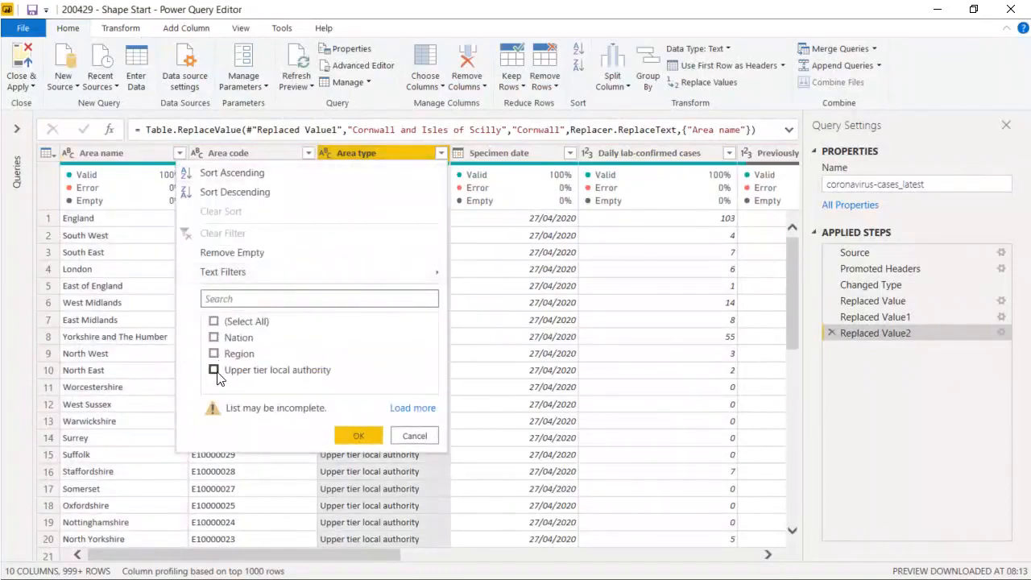
{"action": "left_click", "coordinate": [213, 370]}
{"action": "left_click", "coordinate": [345, 434]}
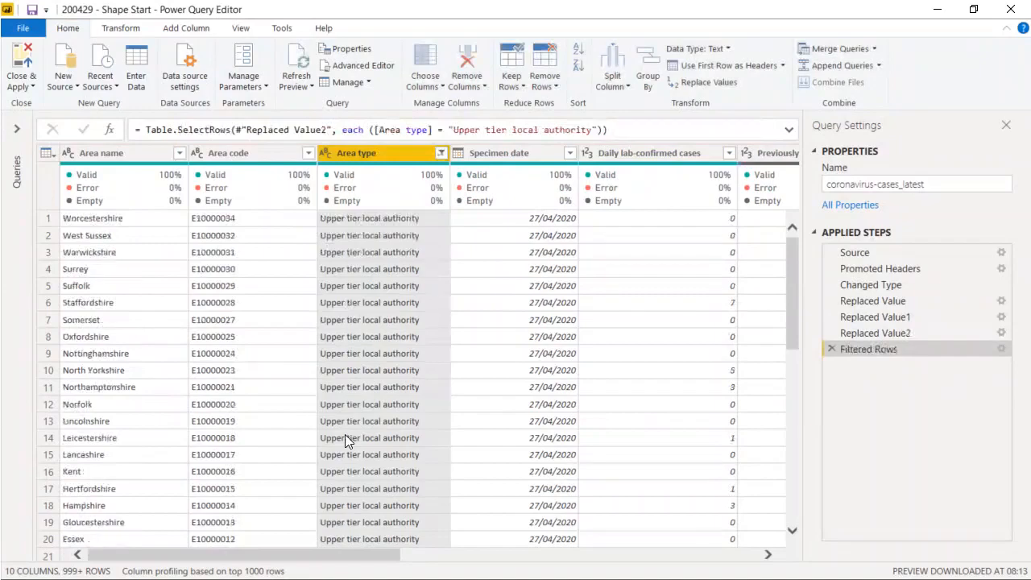
Filter the Specimen date column with the Is Latest date filter
{"action": "left_click_drag", "start_coordinate": [388, 555], "coordinate": [445, 561]}
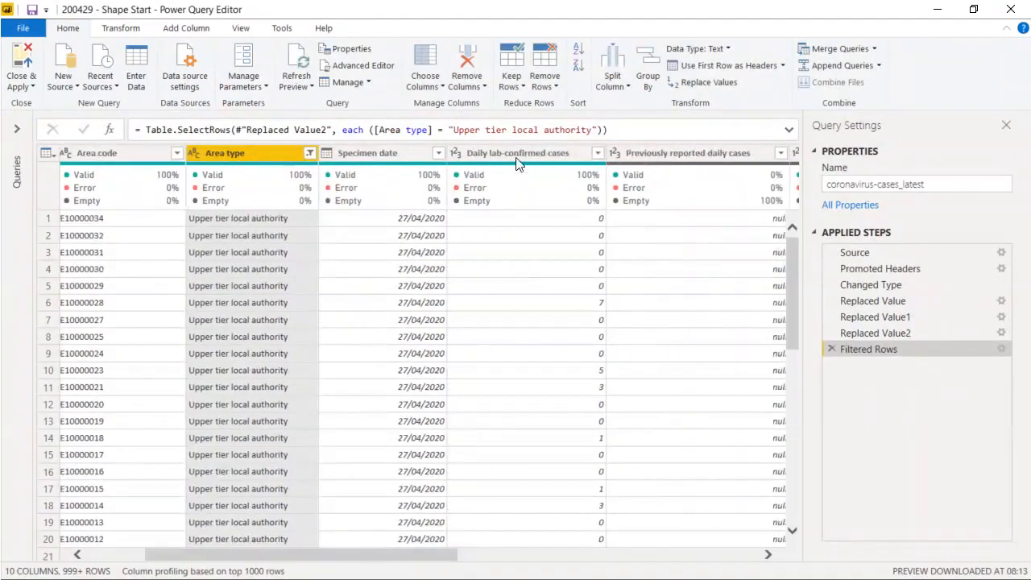
{"action": "left_click", "coordinate": [438, 153]}
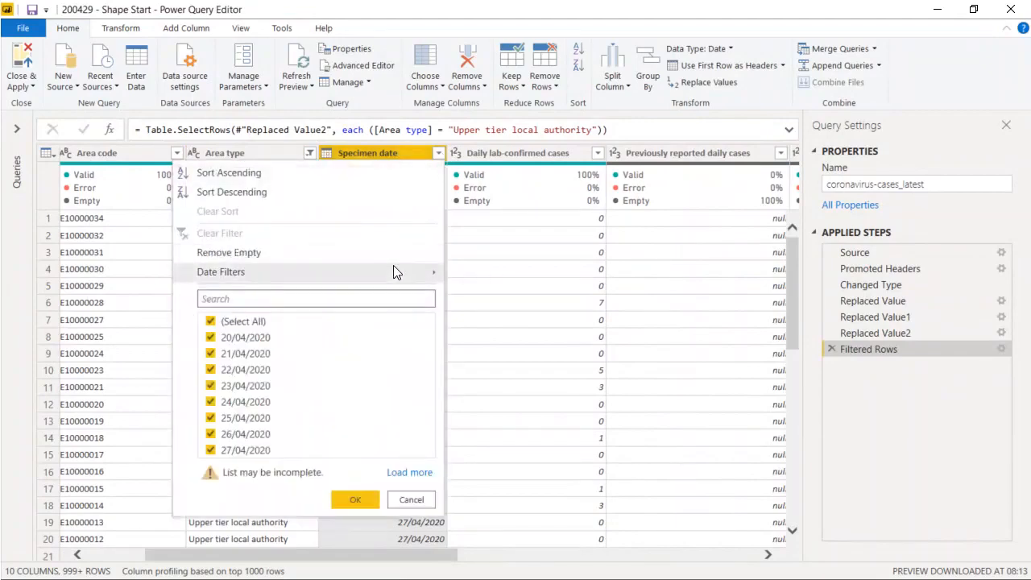
{"action": "mouse_move", "coordinate": [394, 266]}
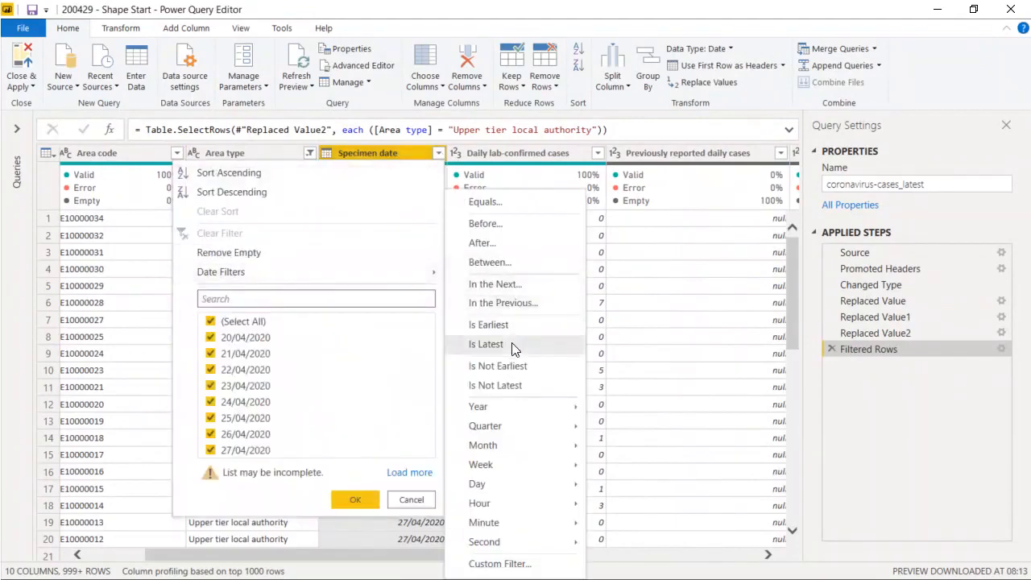
{"action": "left_click", "coordinate": [485, 344]}
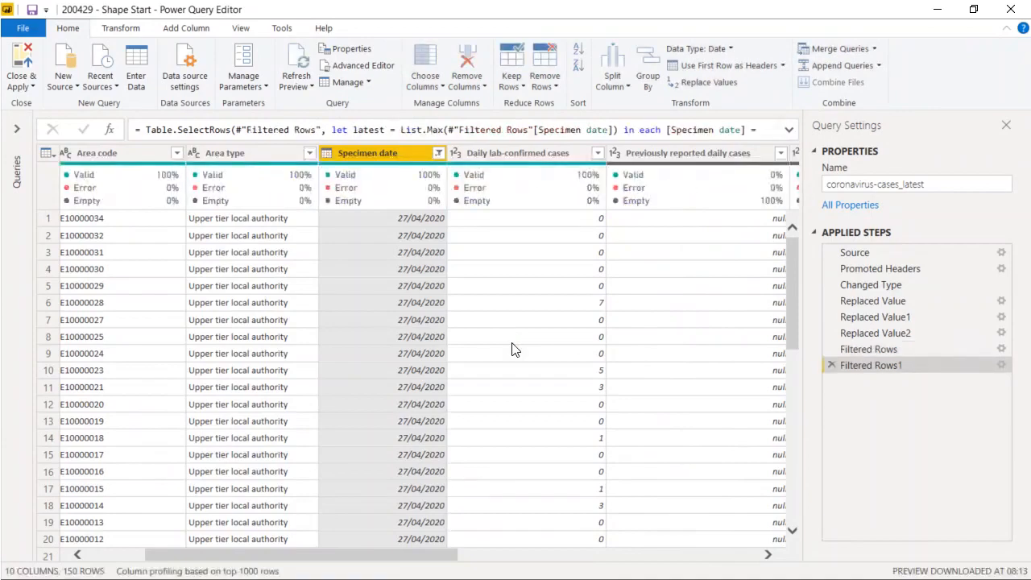
Remove the Area code and Area type columns from the filtered table
{"action": "left_click", "coordinate": [634, 557]}
{"action": "left_click_drag", "start_coordinate": [633, 557], "coordinate": [274, 578]}
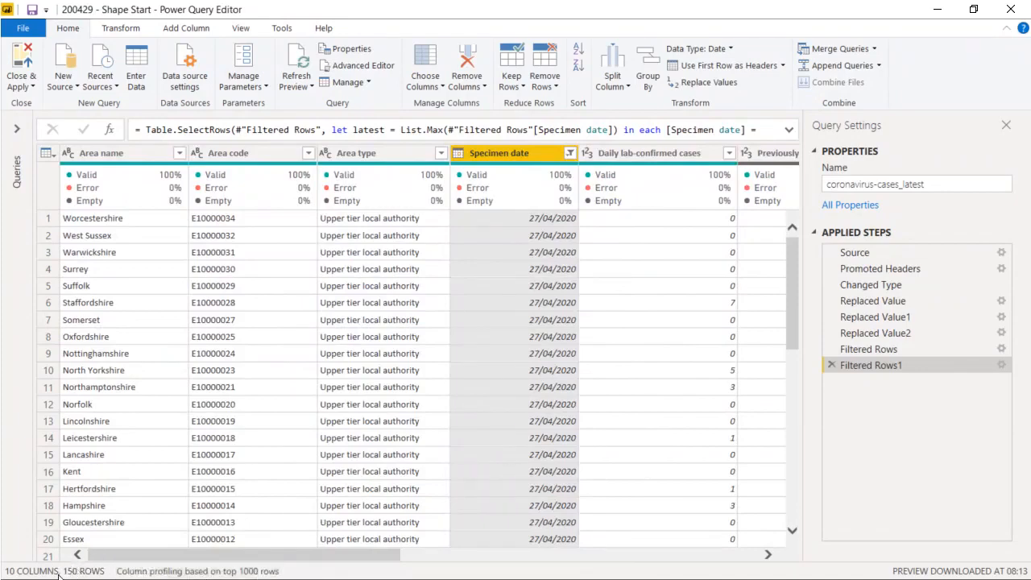
{"action": "left_click", "coordinate": [244, 159]}
{"action": "key", "text": "Delete"}
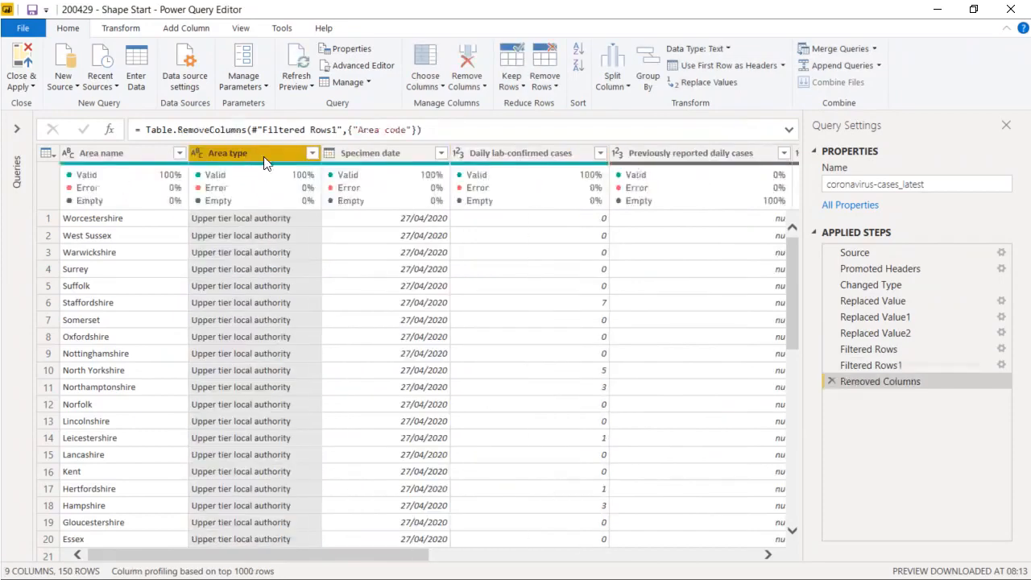
{"action": "key", "text": "Delete"}
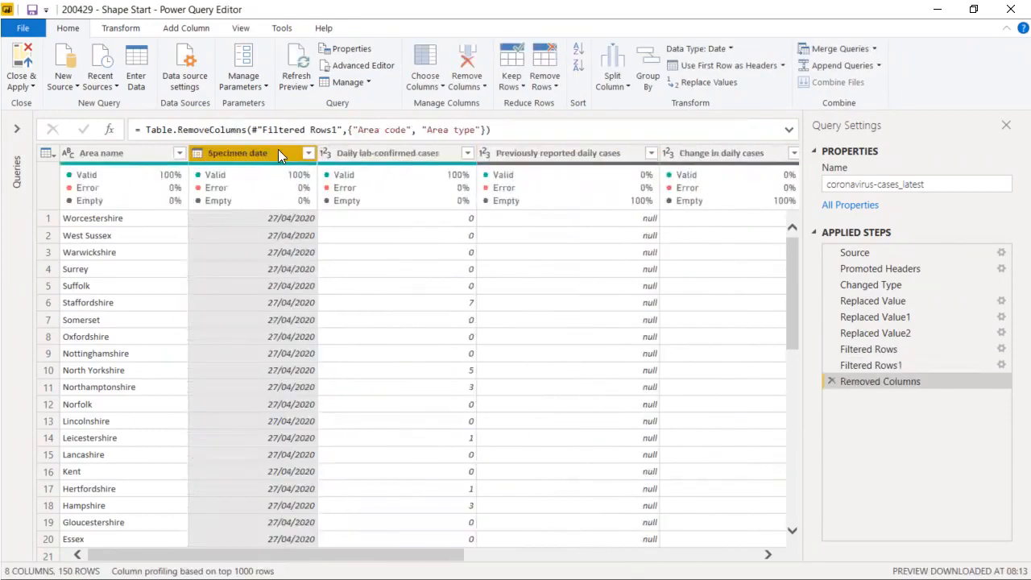
Remove the daily lab-confirmed, previously reported daily, change in daily, previously reported cumulative and change in cumulative cases columns
{"action": "left_click", "coordinate": [400, 157]}
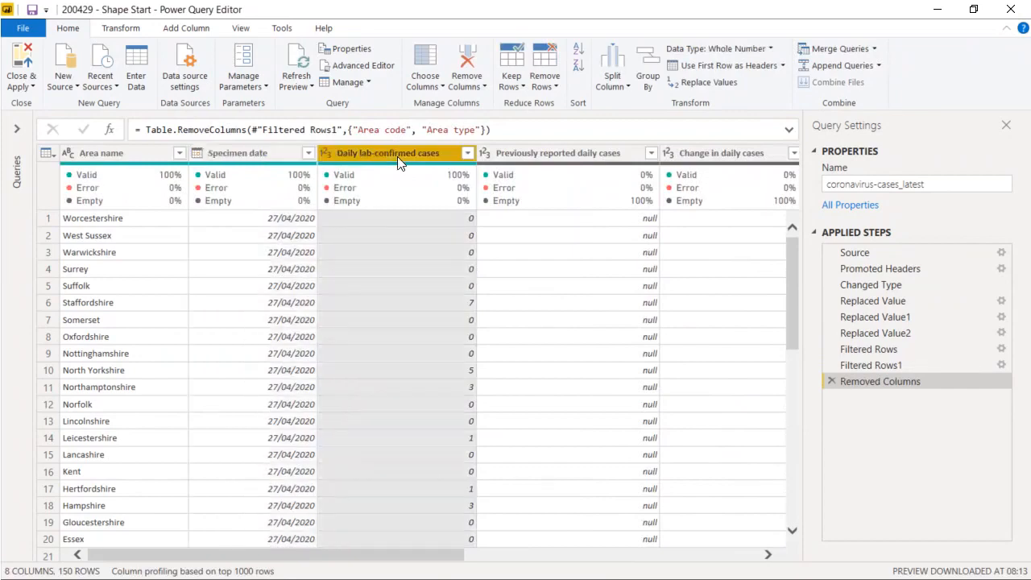
{"action": "key", "text": "Delete"}
{"action": "key", "text": "Delete"}
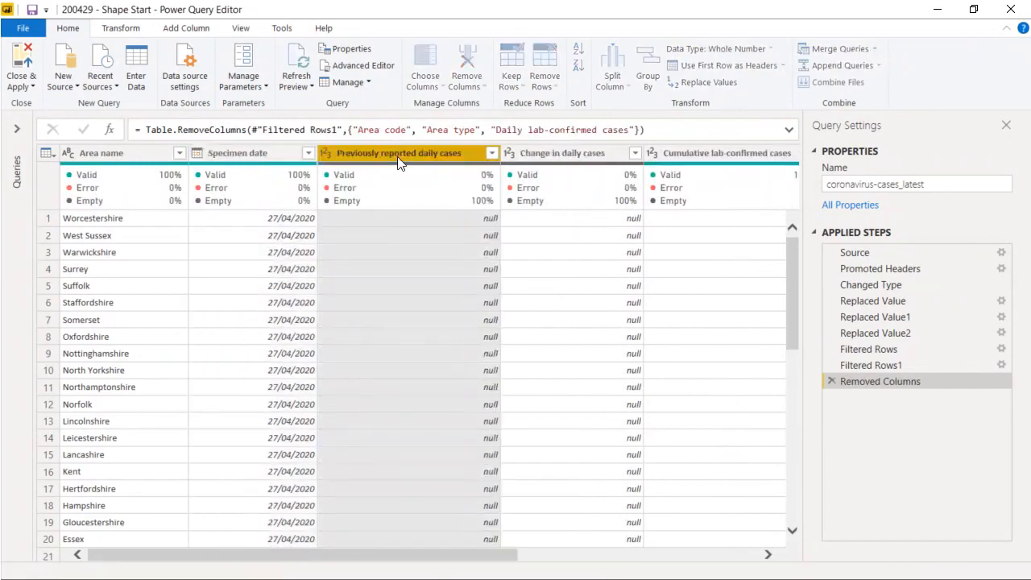
{"action": "key", "text": "Delete"}
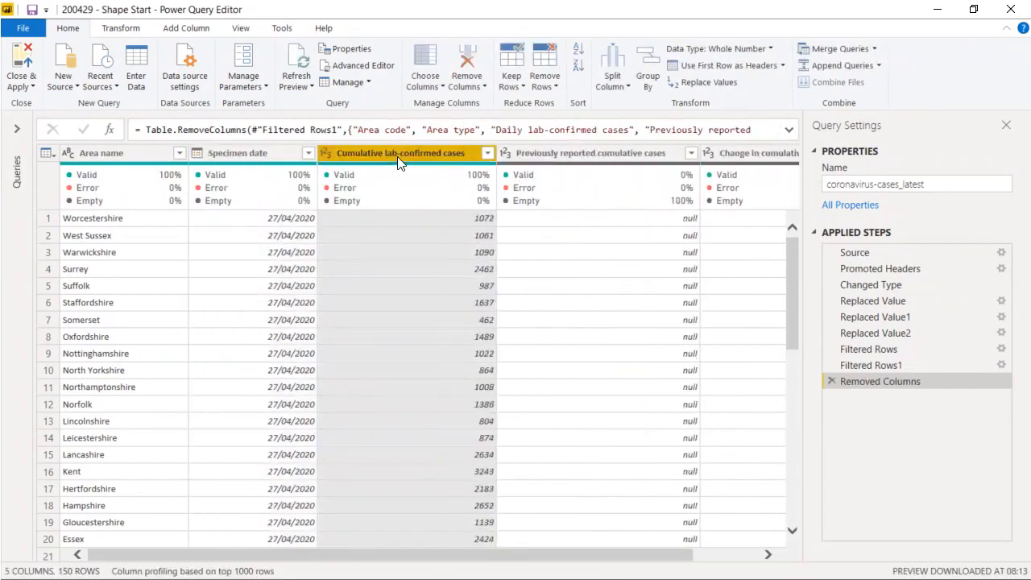
{"action": "left_click", "coordinate": [537, 152]}
{"action": "key", "text": "Delete"}
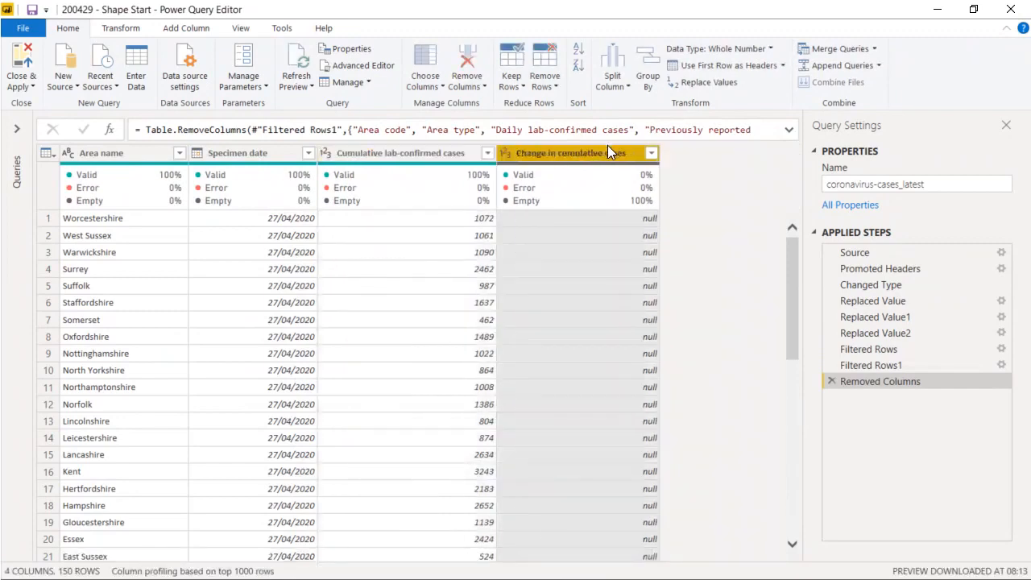
{"action": "key", "text": "Delete"}
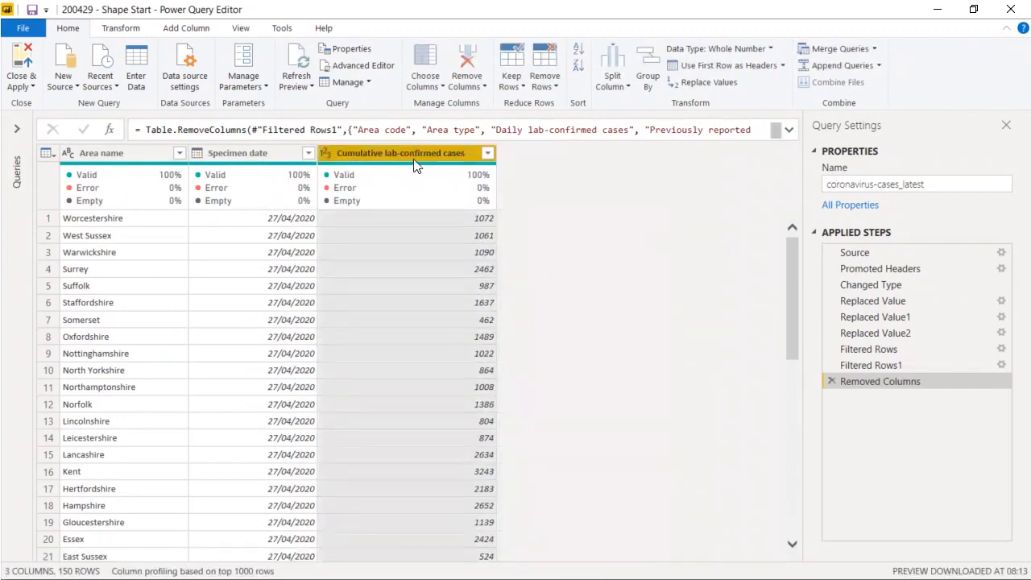
Rename the Cumulative lab-confirmed cases column to Cumulative
{"action": "right_click", "coordinate": [415, 153]}
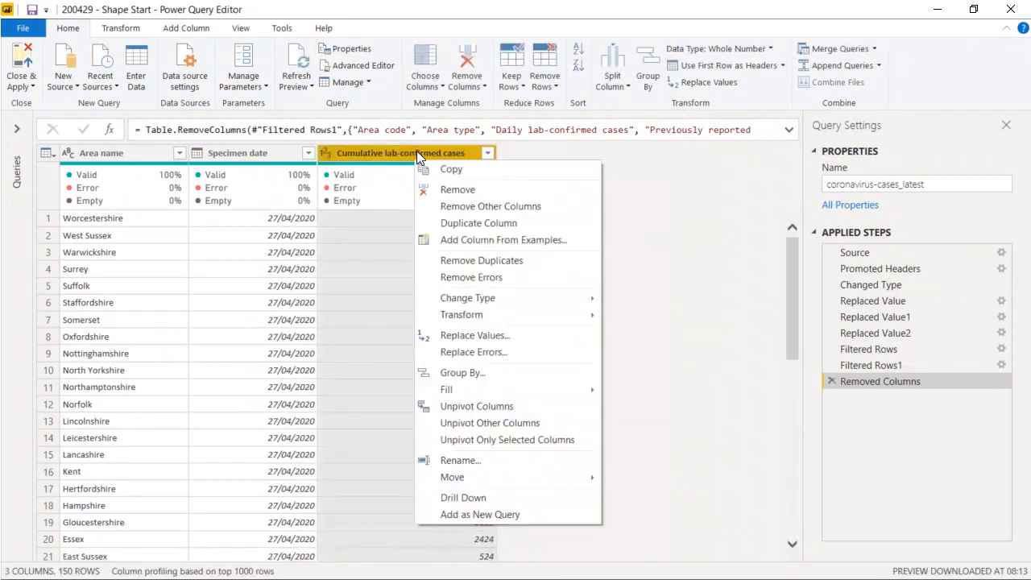
{"action": "left_click", "coordinate": [466, 463]}
{"action": "type", "text": "Cum"}
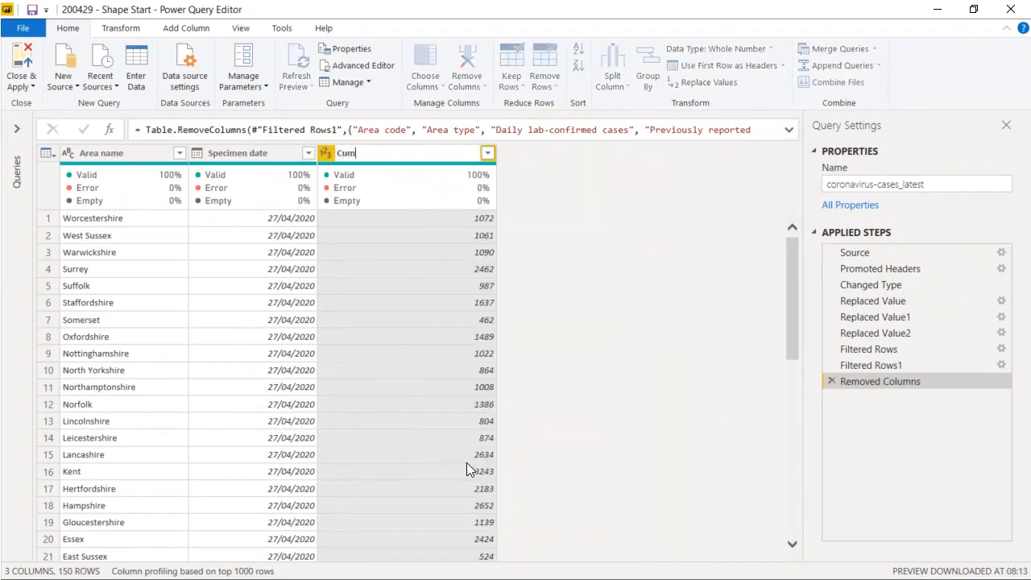
{"action": "type", "text": "ulative"}
{"action": "key", "text": "Return"}
Rename the query to CVData and expand the list of queries
{"action": "left_click_drag", "start_coordinate": [948, 185], "coordinate": [813, 207]}
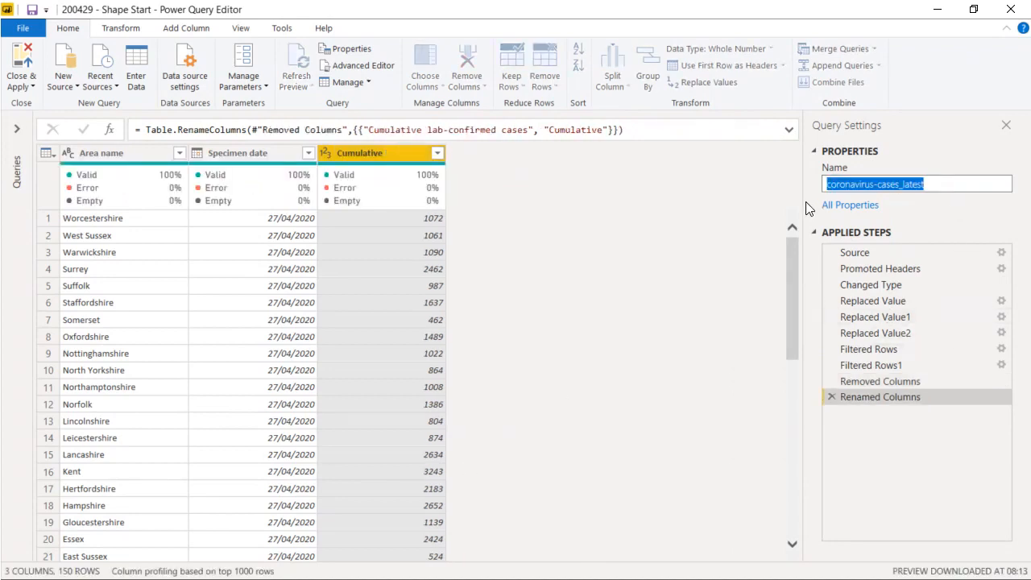
{"action": "key", "text": "BackSpace"}
{"action": "type", "text": "CV"}
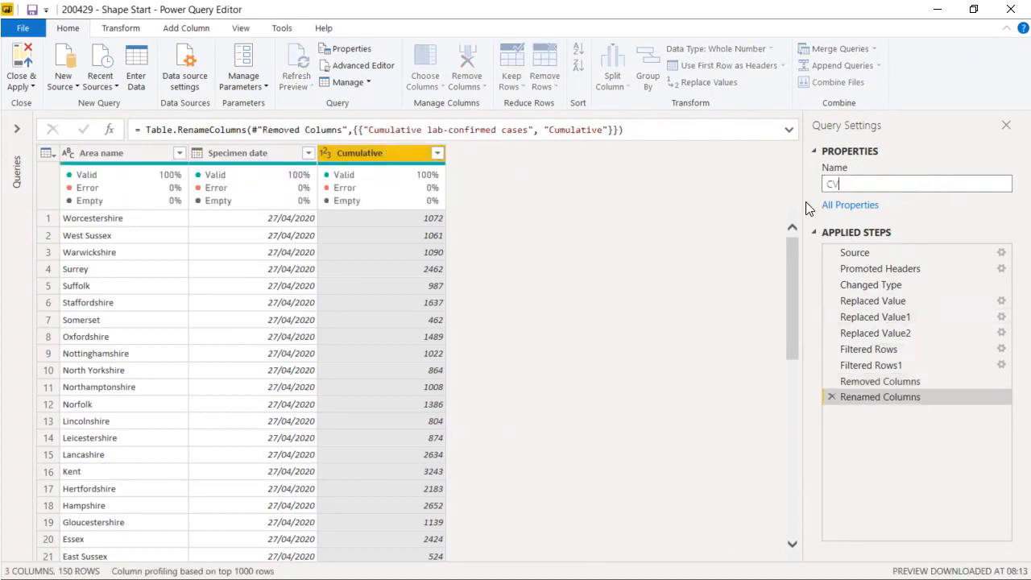
{"action": "type", "text": "Data"}
{"action": "key", "text": "Return"}
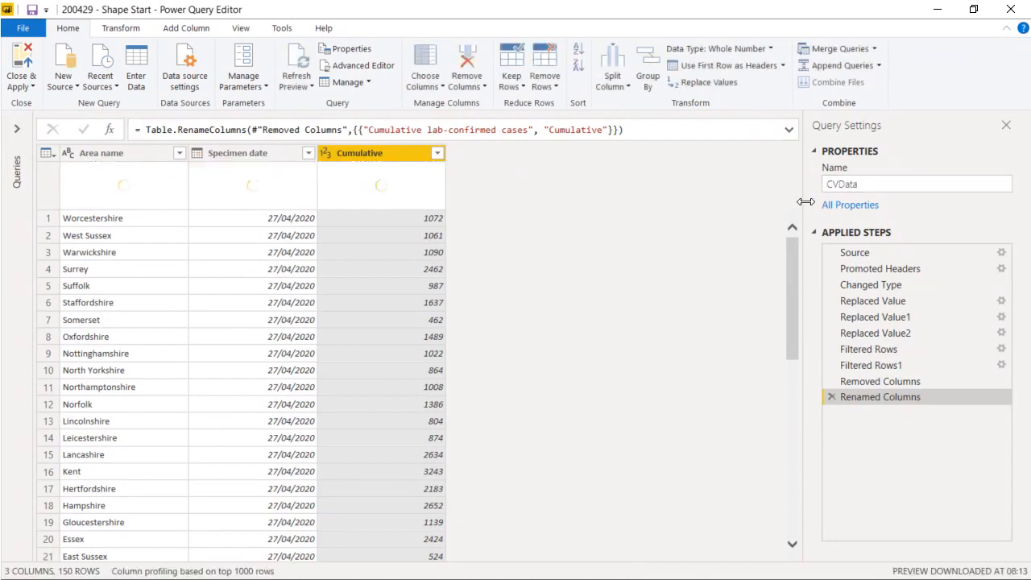
{"action": "left_click", "coordinate": [17, 130]}
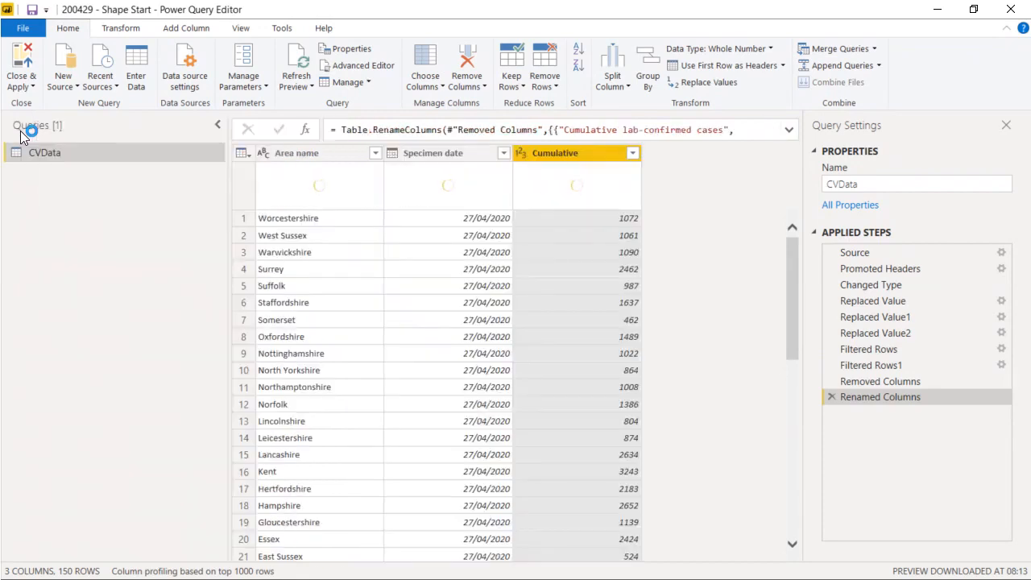
Apply the query changes to the report and plot Area name as the location of the map visual
{"action": "left_click", "coordinate": [32, 59]}
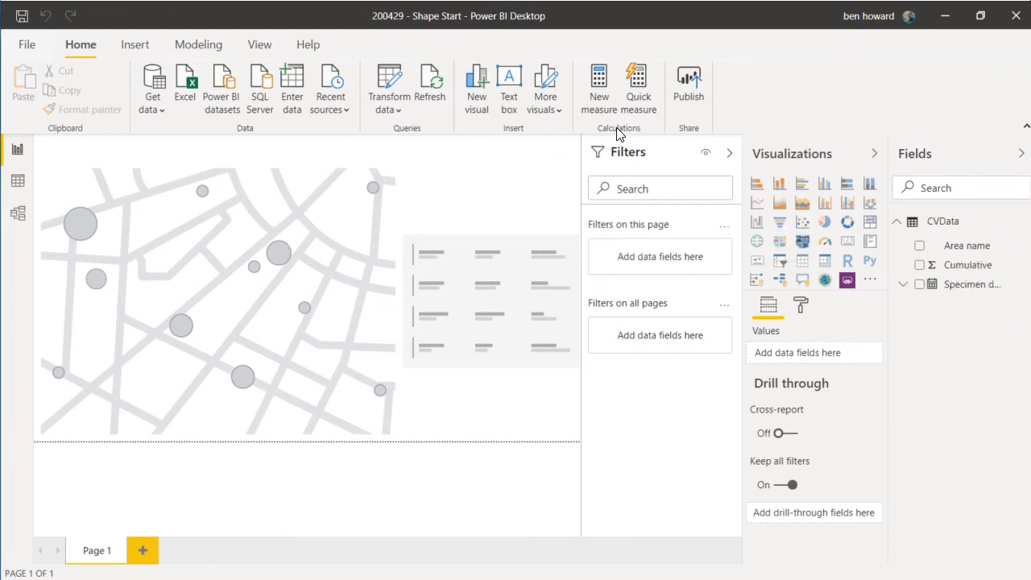
{"action": "left_click", "coordinate": [183, 251]}
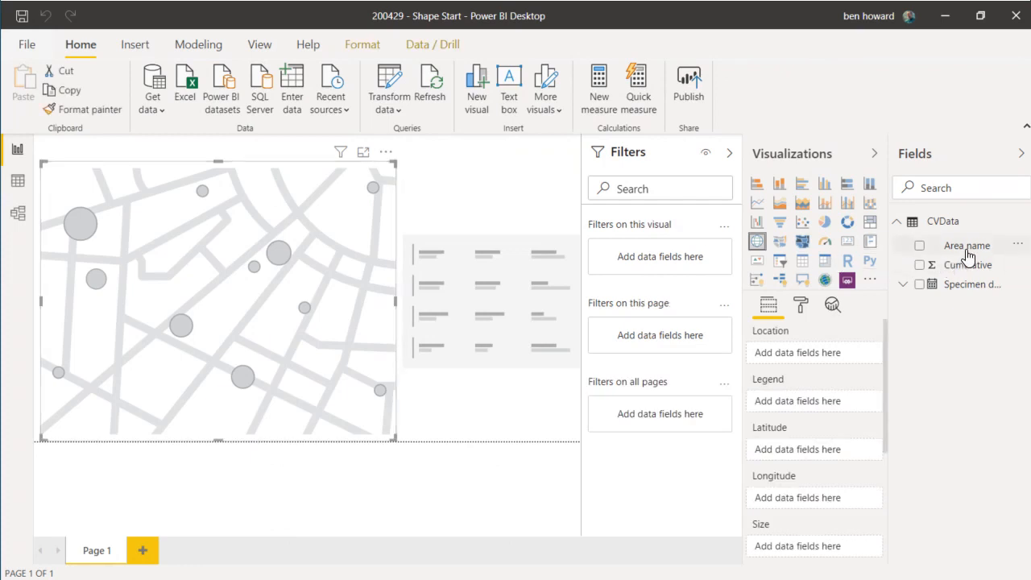
{"action": "left_click_drag", "start_coordinate": [964, 246], "coordinate": [834, 364]}
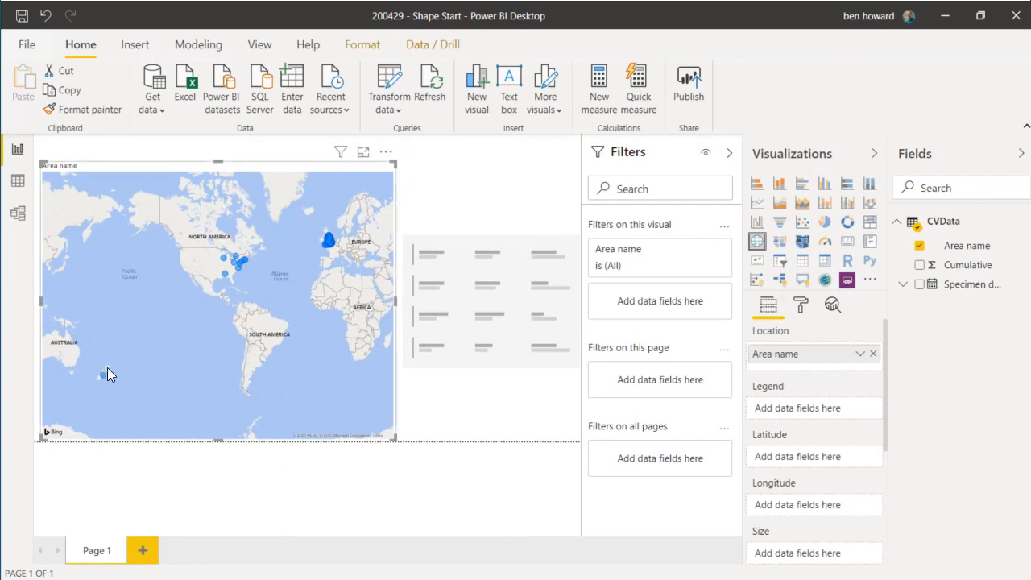
{"action": "mouse_move", "coordinate": [105, 374]}
{"action": "mouse_move", "coordinate": [223, 279]}
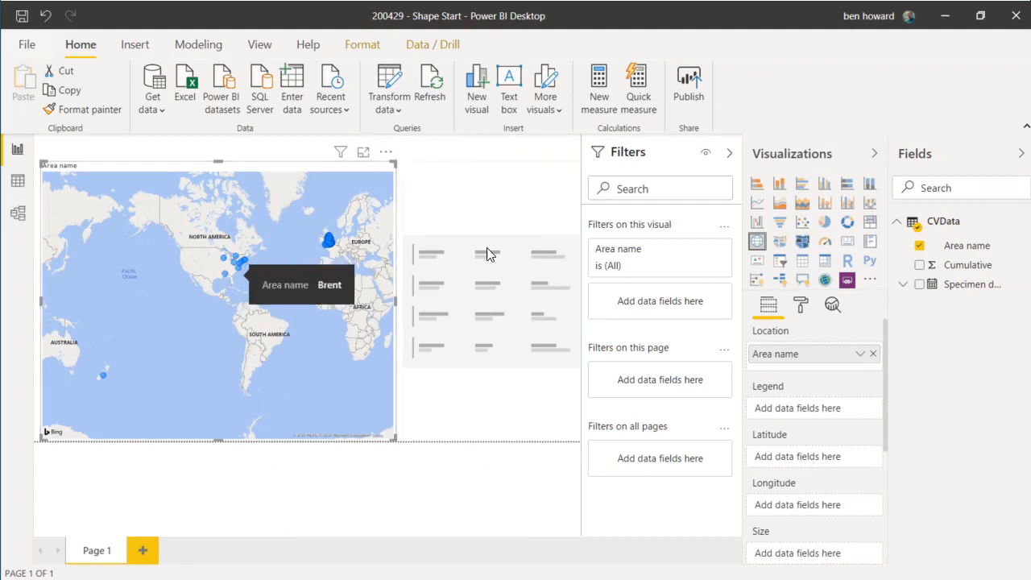
Change the map visual to a filled map and move Area name from its legend to its location
{"action": "left_click", "coordinate": [780, 243]}
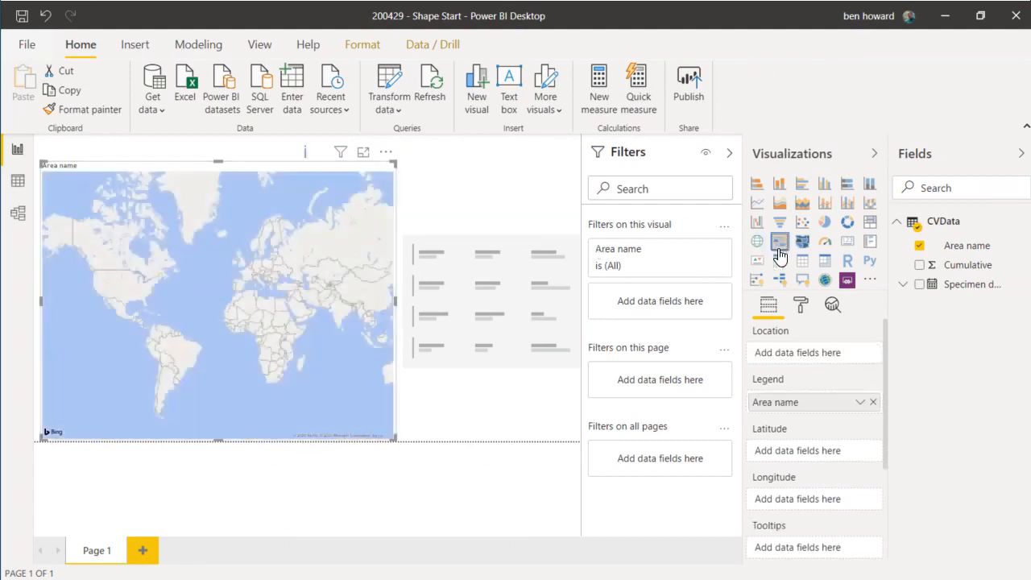
{"action": "left_click_drag", "start_coordinate": [789, 401], "coordinate": [789, 348]}
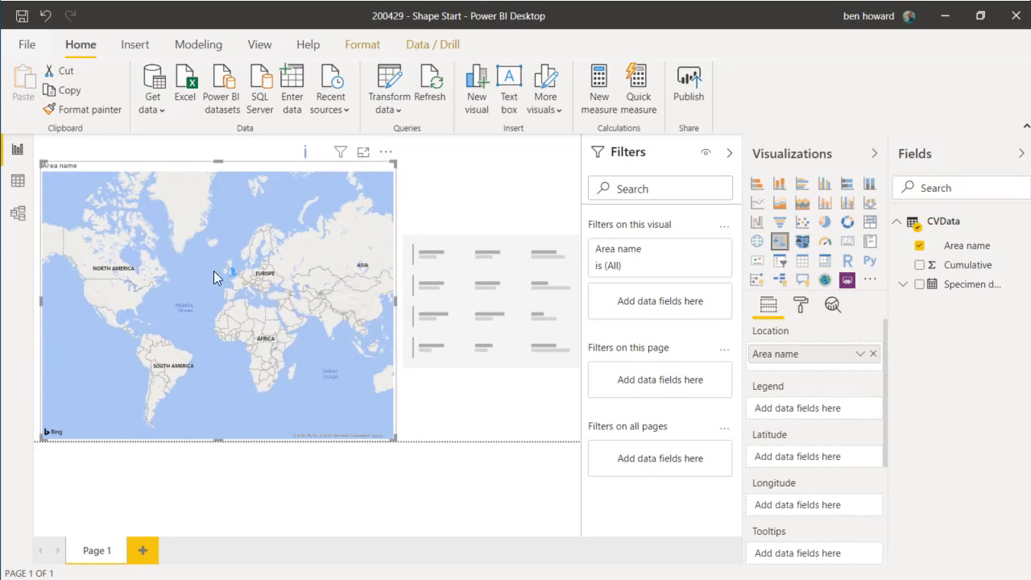
{"action": "scroll", "coordinate": [213, 270], "scroll_direction": "up", "scroll_amount": 5}
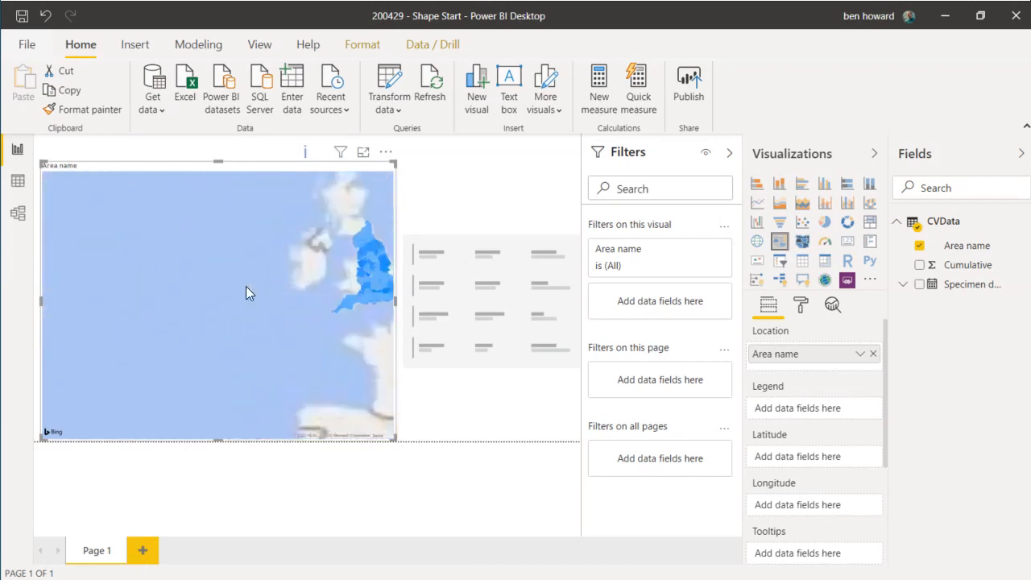
{"action": "left_click_drag", "start_coordinate": [245, 287], "coordinate": [150, 281]}
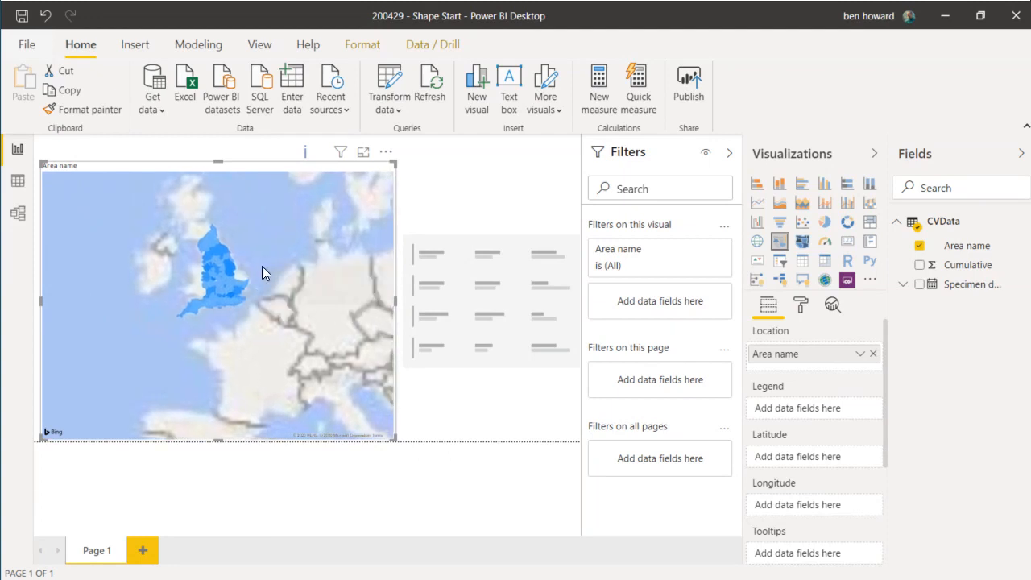
{"action": "scroll", "coordinate": [261, 266], "scroll_direction": "up", "scroll_amount": 2}
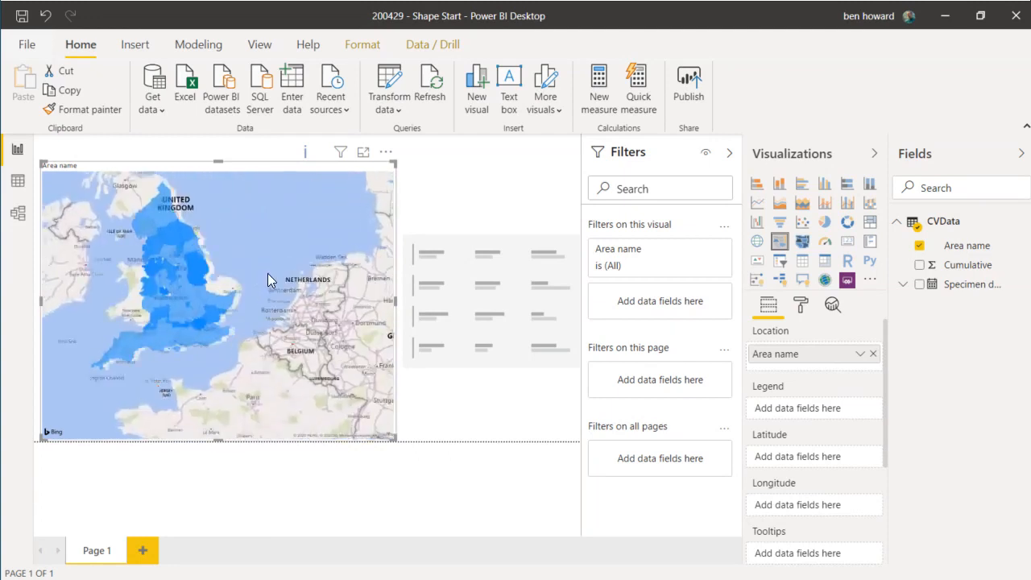
{"action": "left_click_drag", "start_coordinate": [267, 273], "coordinate": [274, 277]}
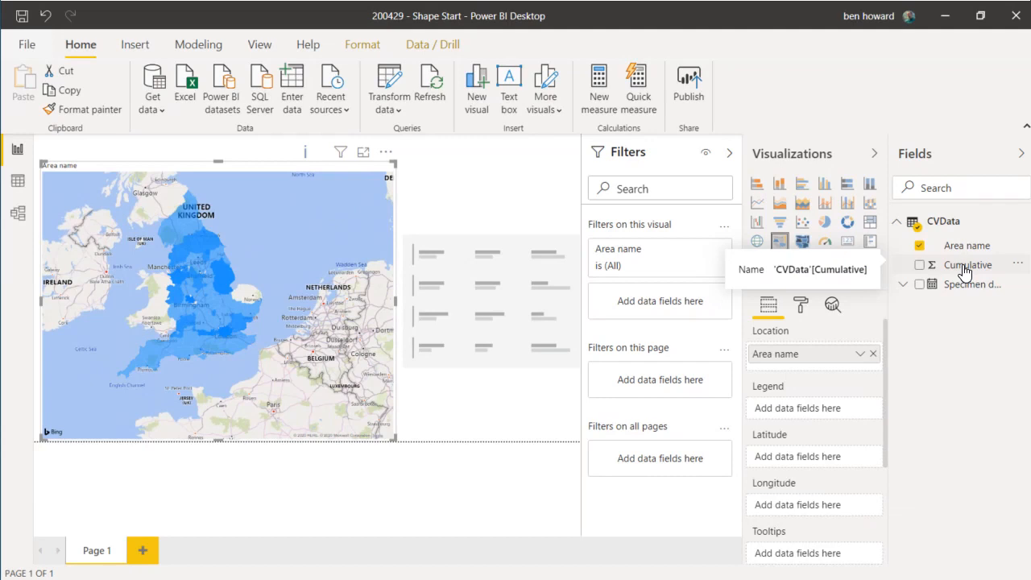
Use Cumulative as the filled map's legend and highlight the areas with the legend value 16
{"action": "left_click_drag", "start_coordinate": [964, 272], "coordinate": [823, 414]}
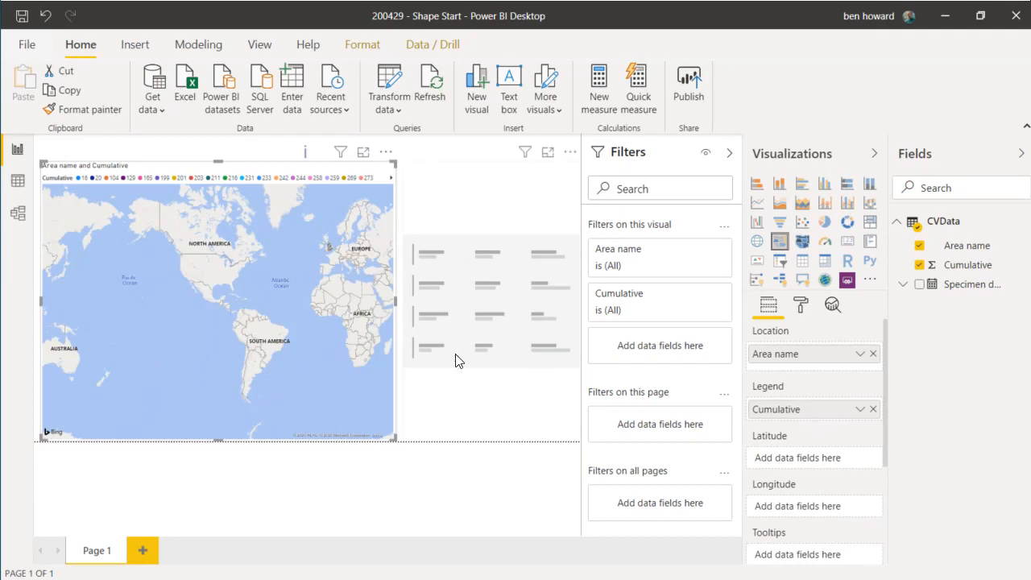
{"action": "scroll", "coordinate": [331, 283], "scroll_direction": "up", "scroll_amount": 2}
{"action": "scroll", "coordinate": [300, 320], "scroll_direction": "up", "scroll_amount": 4}
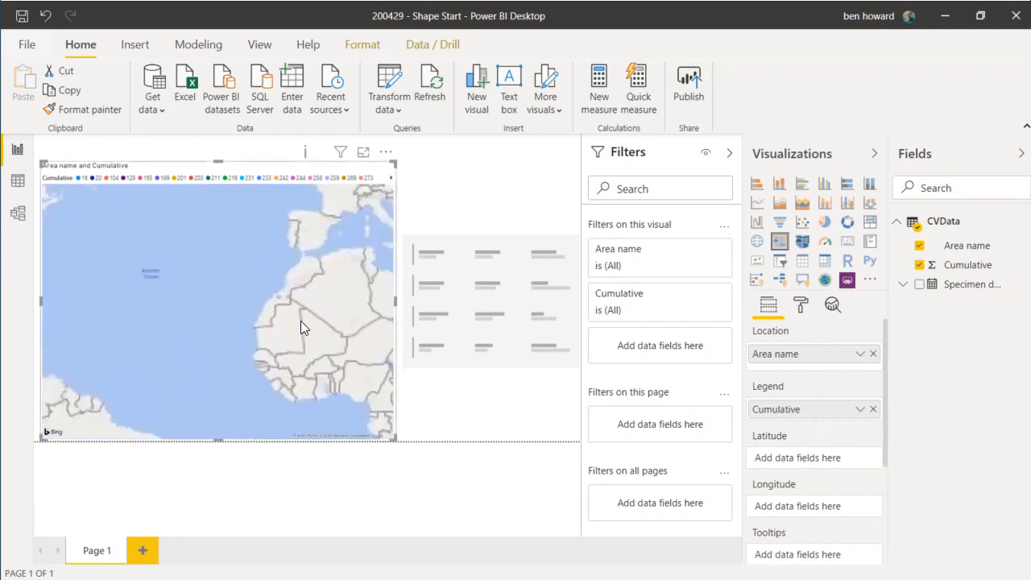
{"action": "left_click_drag", "start_coordinate": [323, 223], "coordinate": [307, 347]}
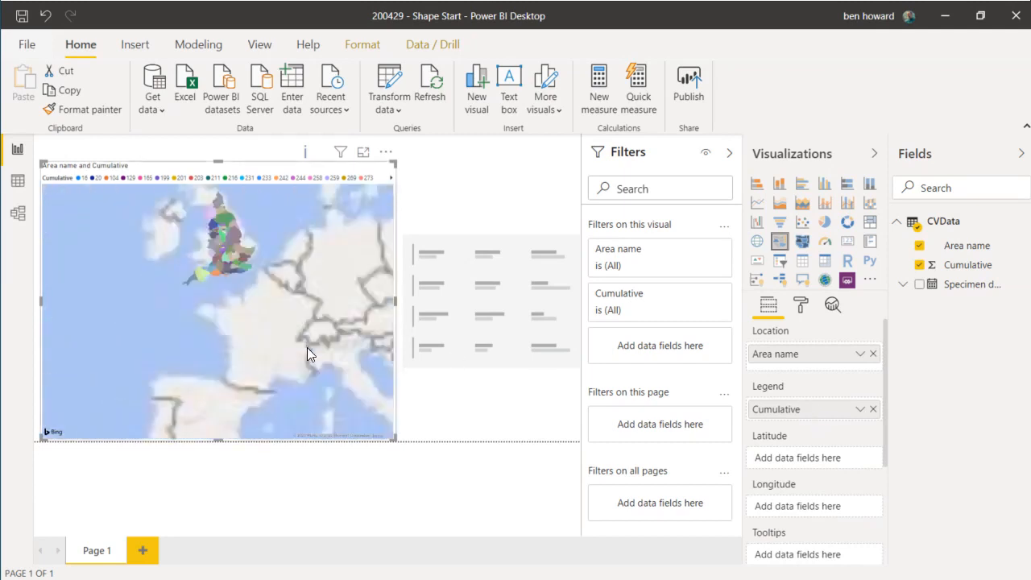
{"action": "left_click_drag", "start_coordinate": [326, 271], "coordinate": [326, 282]}
{"action": "scroll", "coordinate": [326, 282], "scroll_direction": "up", "scroll_amount": 2}
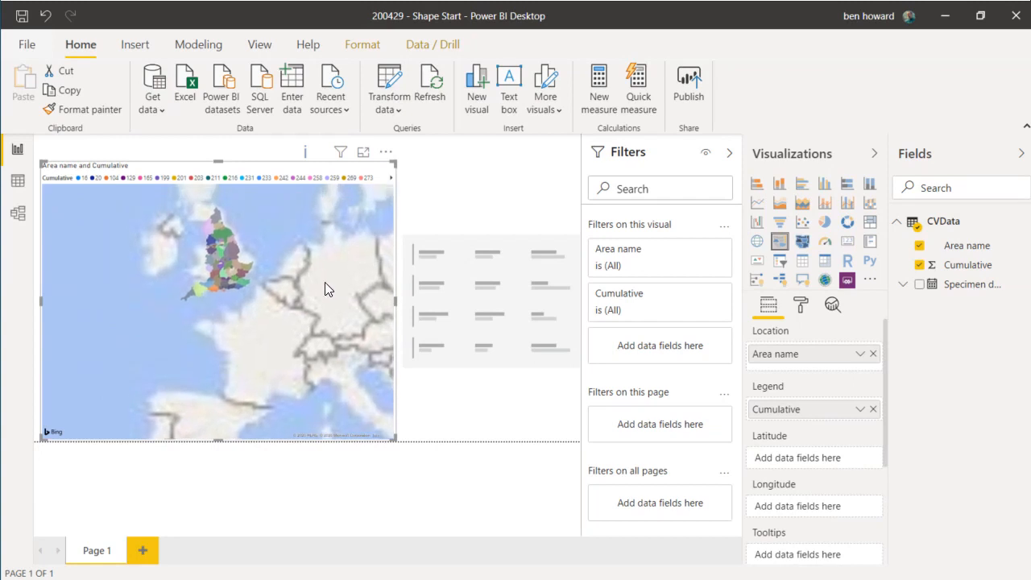
{"action": "scroll", "coordinate": [278, 271], "scroll_direction": "up", "scroll_amount": 2}
{"action": "left_click_drag", "start_coordinate": [283, 277], "coordinate": [326, 317]}
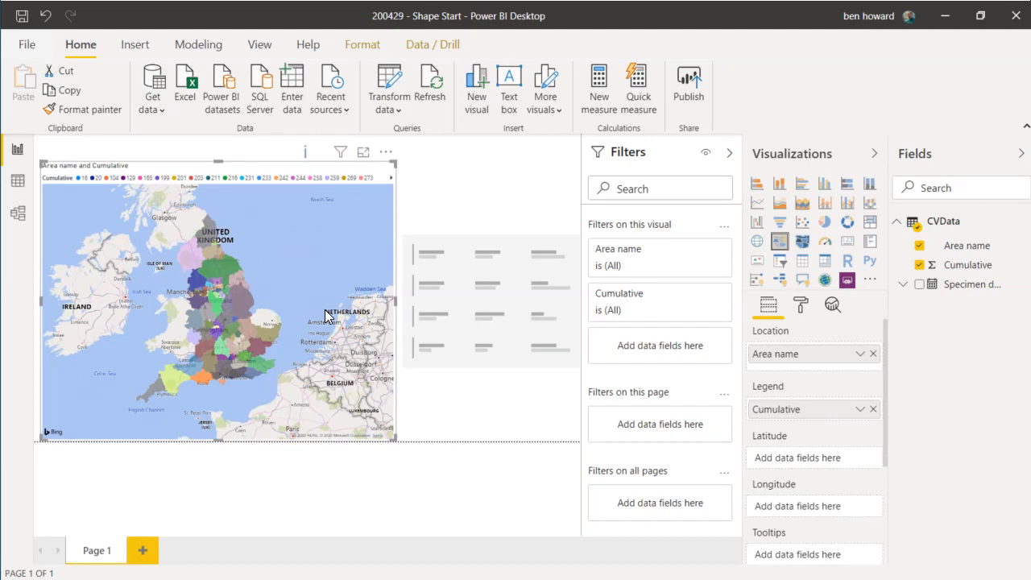
{"action": "left_click", "coordinate": [80, 178]}
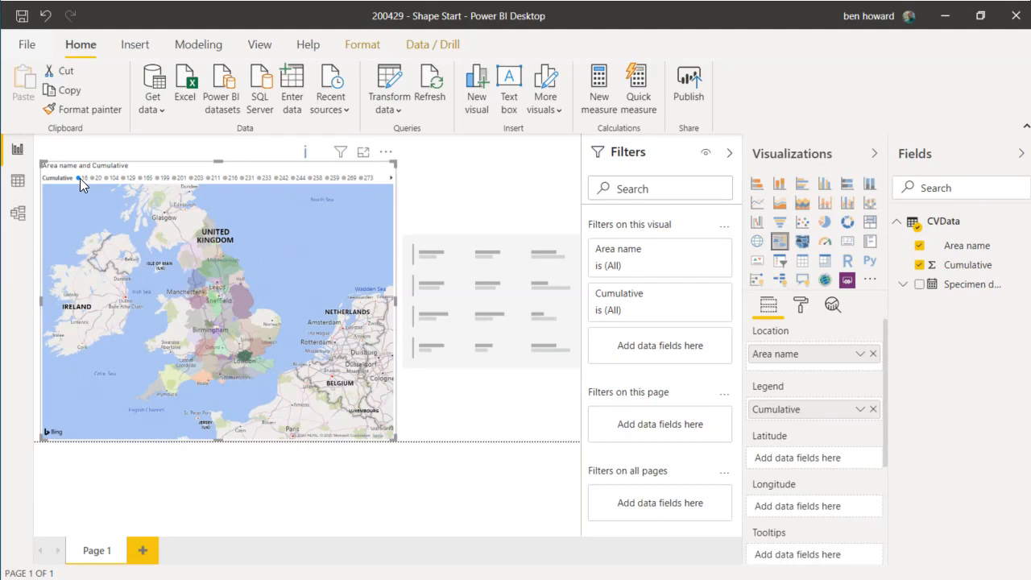
Look through the distinct Cumulative values in the CVData table from lowest to highest, leaving it unfiltered, and return to the report
{"action": "left_click", "coordinate": [18, 188]}
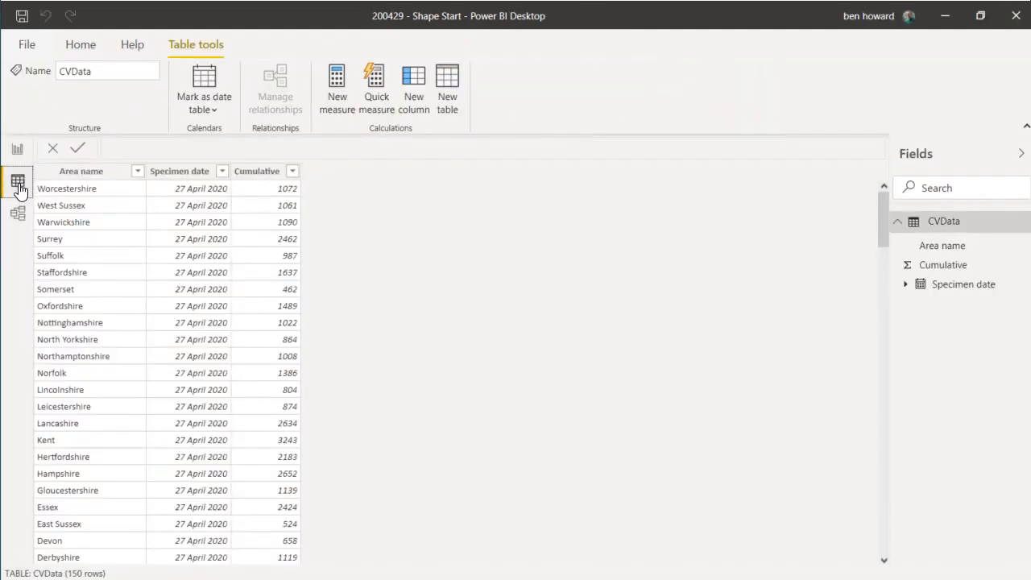
{"action": "left_click", "coordinate": [286, 174]}
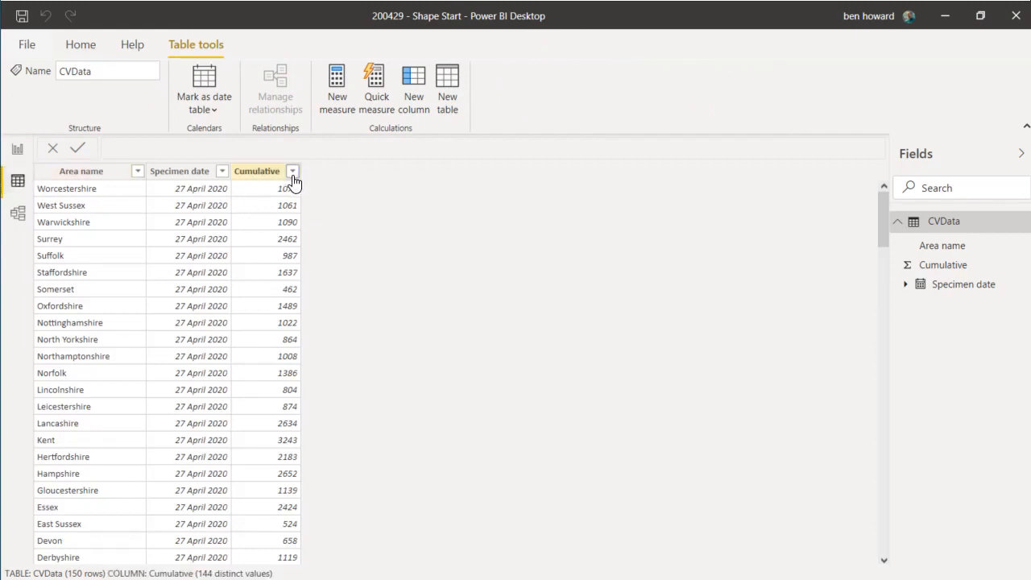
{"action": "left_click", "coordinate": [292, 174]}
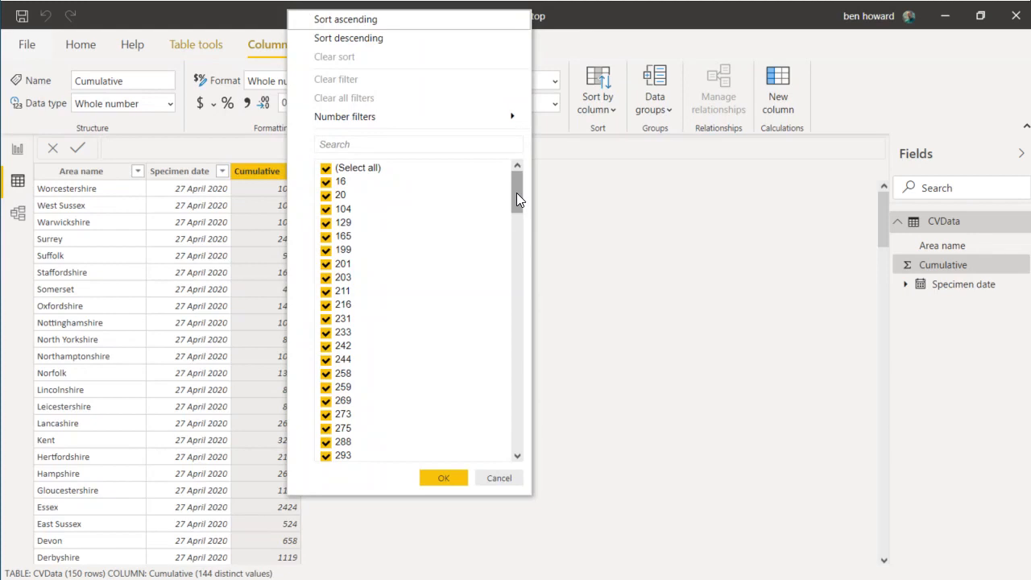
{"action": "left_click_drag", "start_coordinate": [516, 200], "coordinate": [518, 454]}
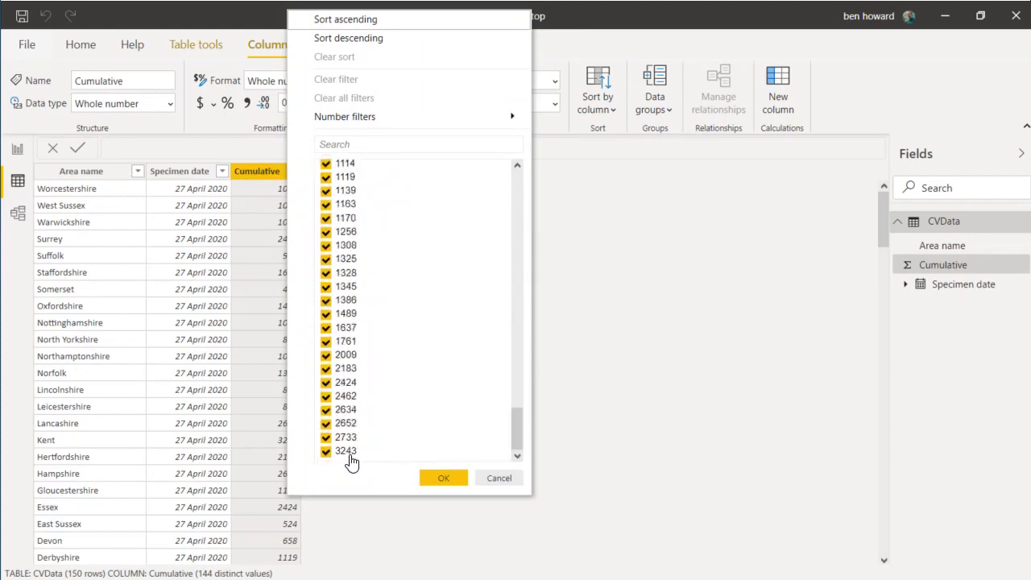
{"action": "left_click", "coordinate": [499, 479]}
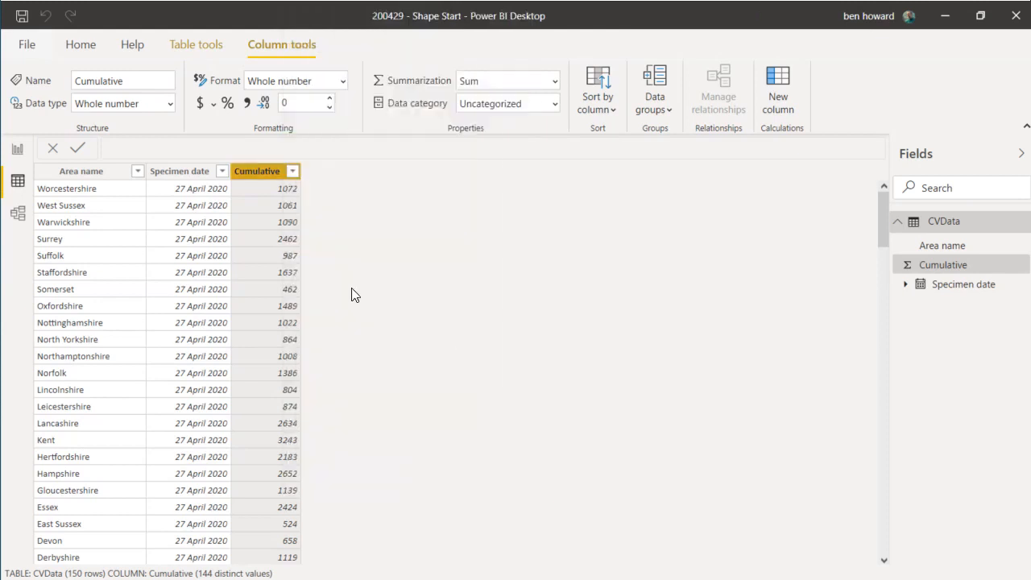
{"action": "left_click", "coordinate": [18, 149]}
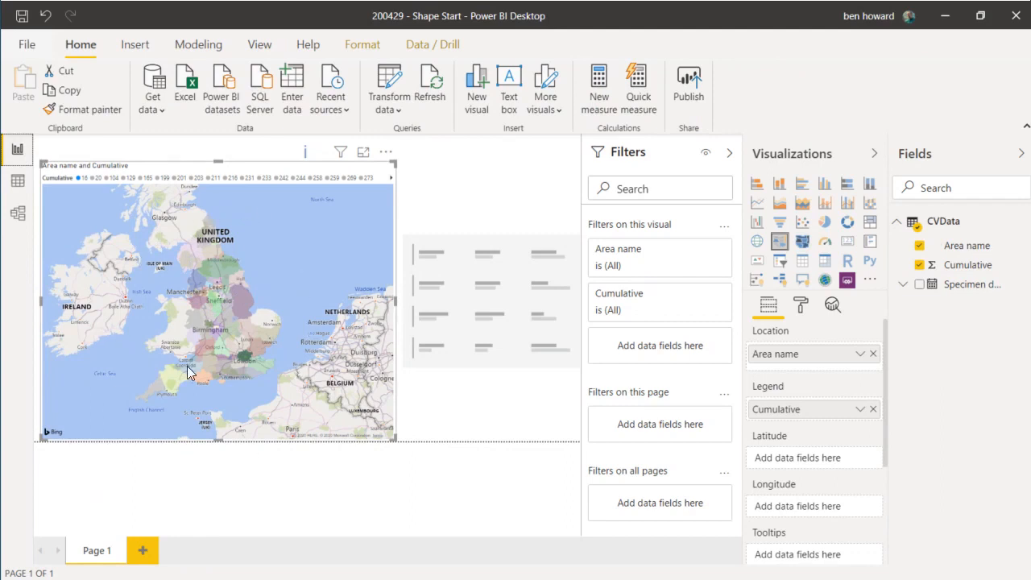
{"action": "mouse_move", "coordinate": [187, 366]}
Set the filled map's style theme to Grayscale
{"action": "left_click", "coordinate": [801, 311]}
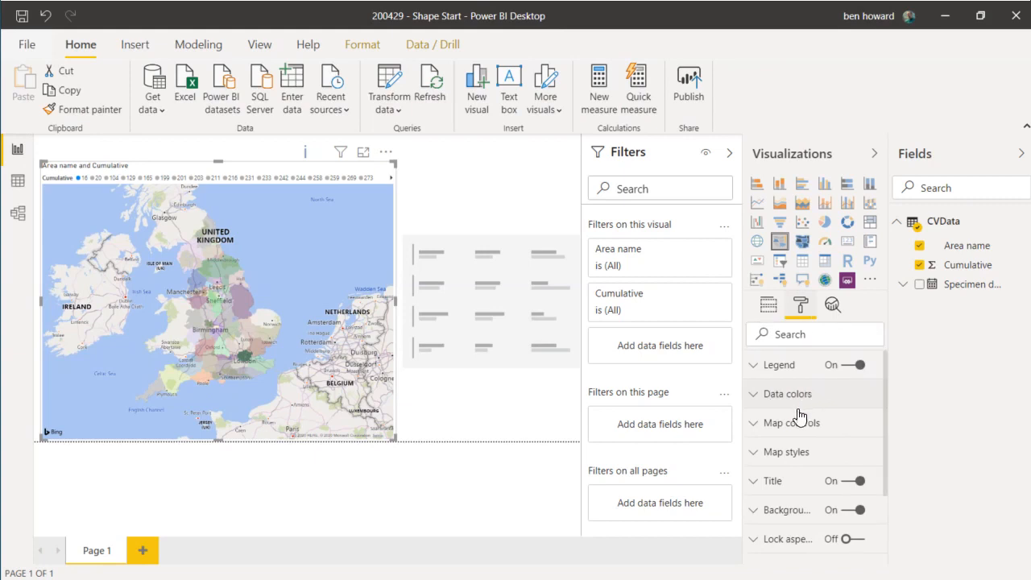
{"action": "left_click", "coordinate": [757, 452]}
{"action": "scroll", "coordinate": [852, 445], "scroll_direction": "down", "scroll_amount": 3}
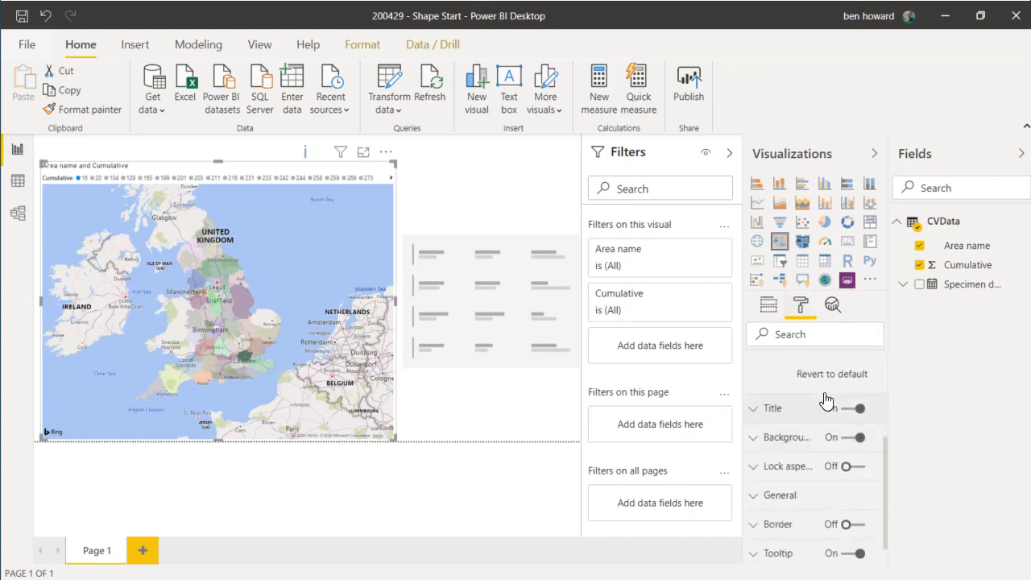
{"action": "scroll", "coordinate": [825, 399], "scroll_direction": "up", "scroll_amount": 2}
{"action": "left_click", "coordinate": [851, 422]}
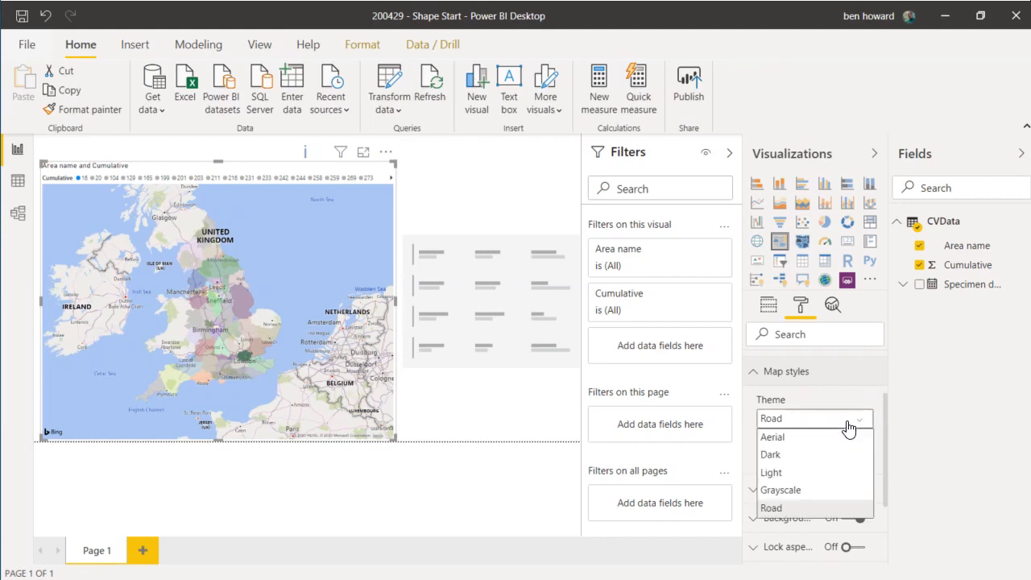
{"action": "left_click", "coordinate": [817, 489]}
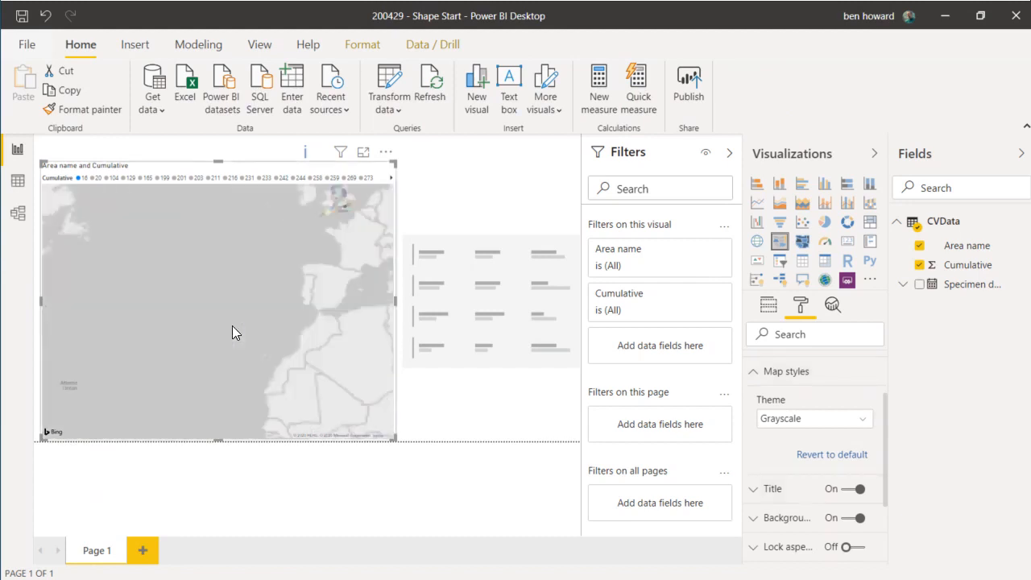
Examine the coloured English local authority areas against the restyled map background
{"action": "scroll", "coordinate": [232, 325], "scroll_direction": "up", "scroll_amount": 1}
{"action": "left_click_drag", "start_coordinate": [281, 279], "coordinate": [178, 340]}
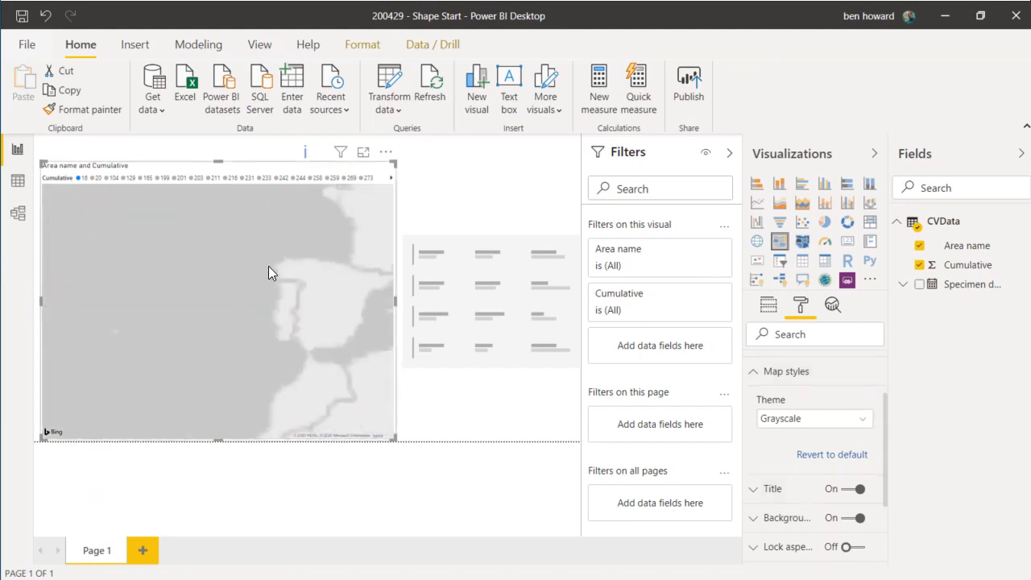
{"action": "scroll", "coordinate": [272, 258], "scroll_direction": "down", "scroll_amount": 3}
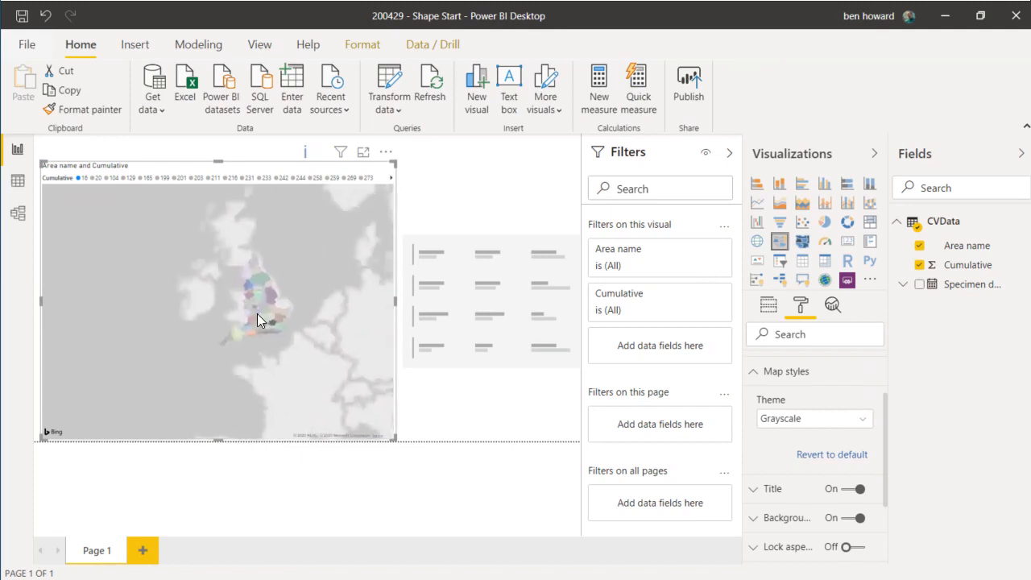
{"action": "mouse_move", "coordinate": [258, 313]}
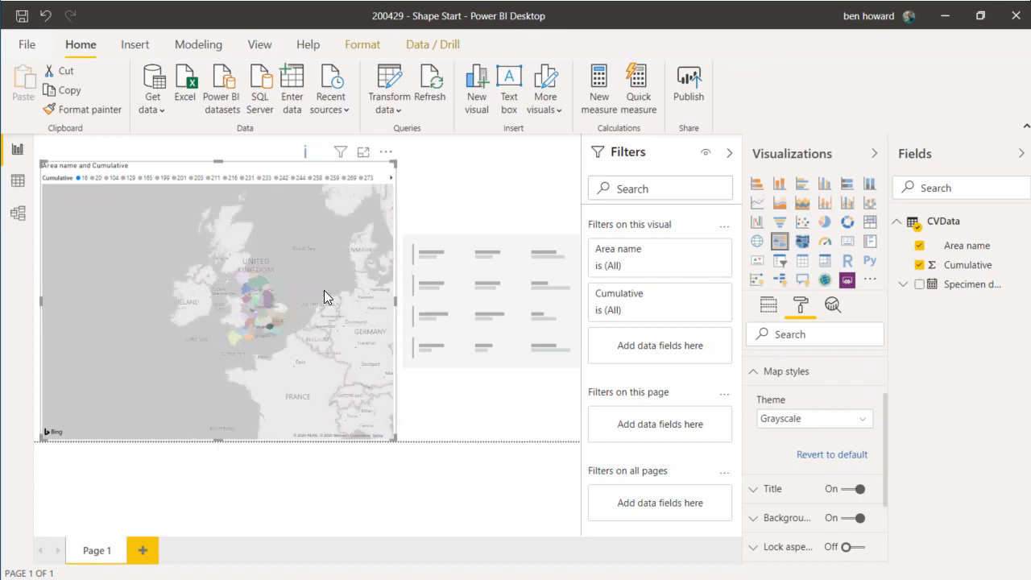
{"action": "scroll", "coordinate": [324, 290], "scroll_direction": "up", "scroll_amount": 2}
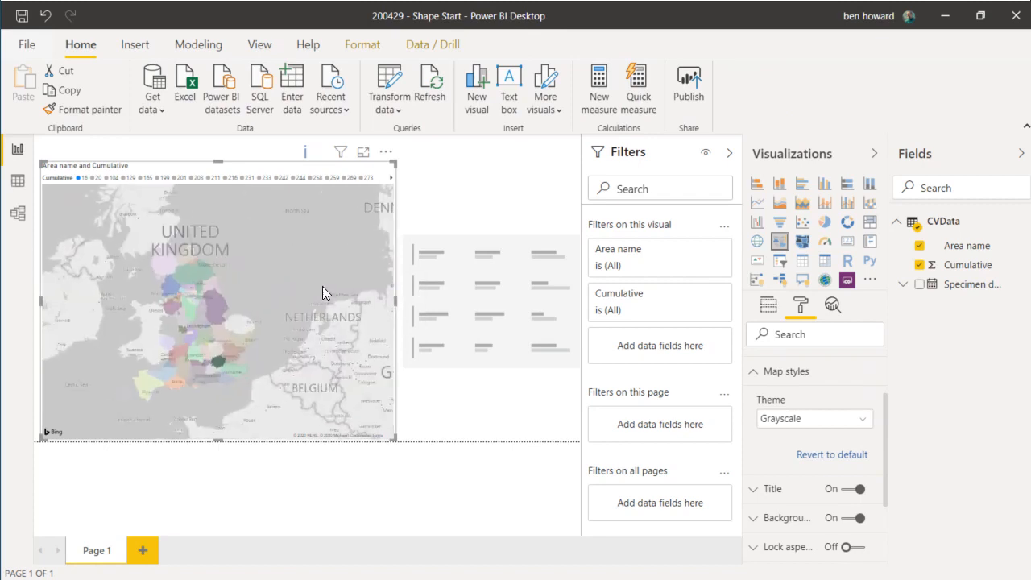
{"action": "scroll", "coordinate": [322, 286], "scroll_direction": "up", "scroll_amount": 3}
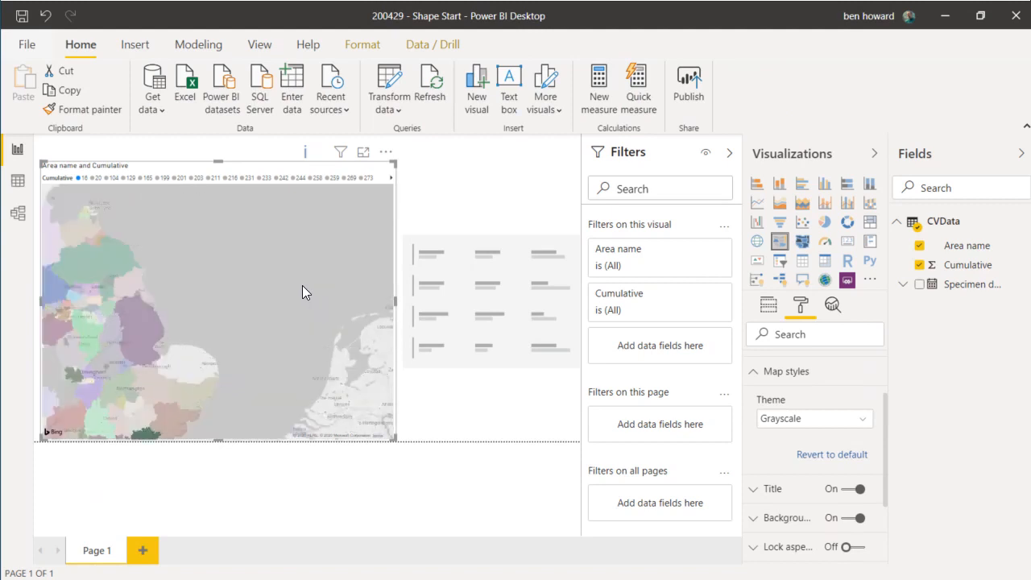
{"action": "left_click_drag", "start_coordinate": [173, 331], "coordinate": [256, 285]}
{"action": "left_click_drag", "start_coordinate": [59, 324], "coordinate": [123, 302]}
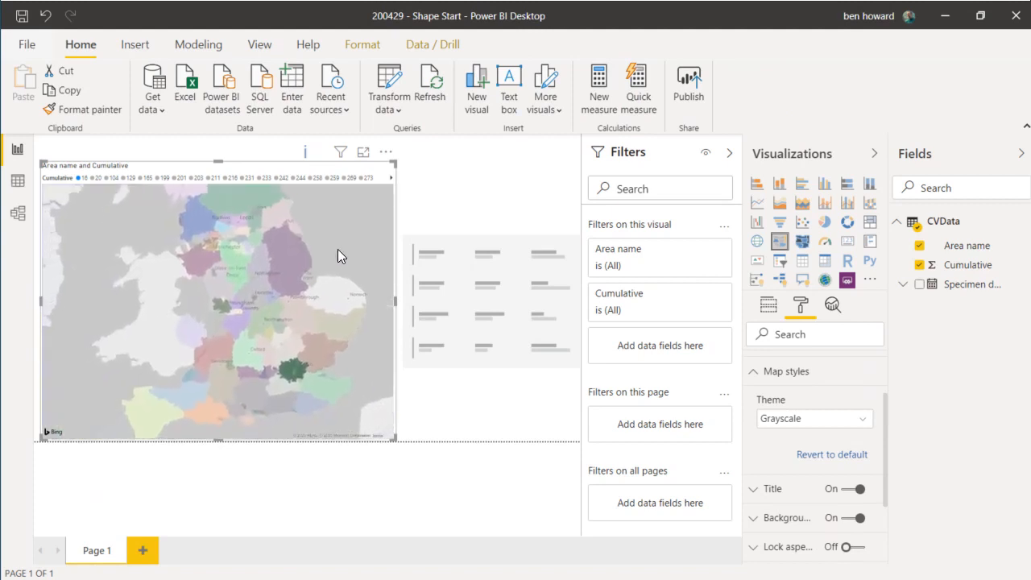
{"action": "scroll", "coordinate": [338, 250], "scroll_direction": "down", "scroll_amount": 2}
{"action": "left_click_drag", "start_coordinate": [337, 250], "coordinate": [286, 300]}
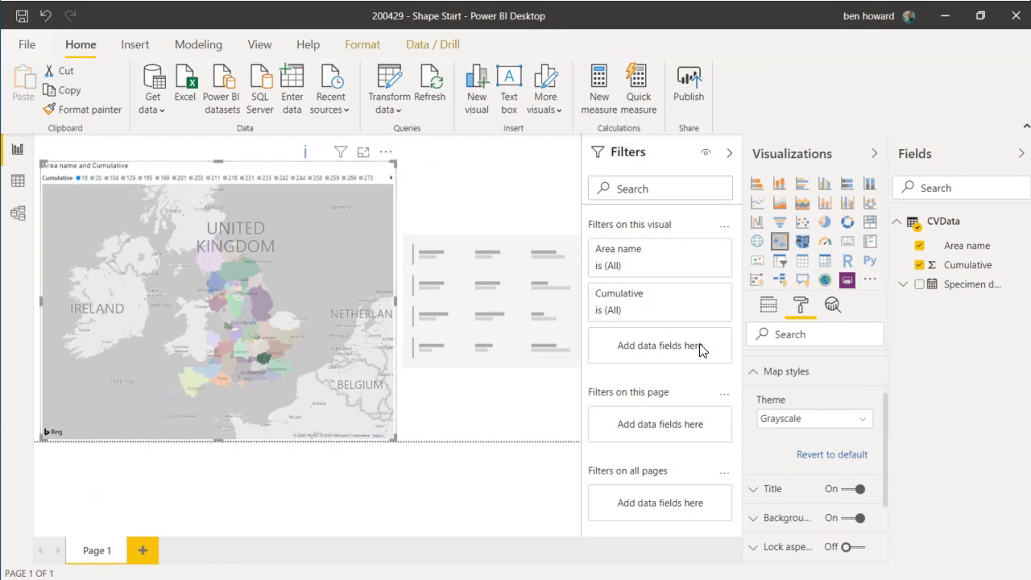
Examine the filled map's field assignments and the data colors listed for each Cumulative value, leaving the colors as they are
{"action": "left_click", "coordinate": [768, 312]}
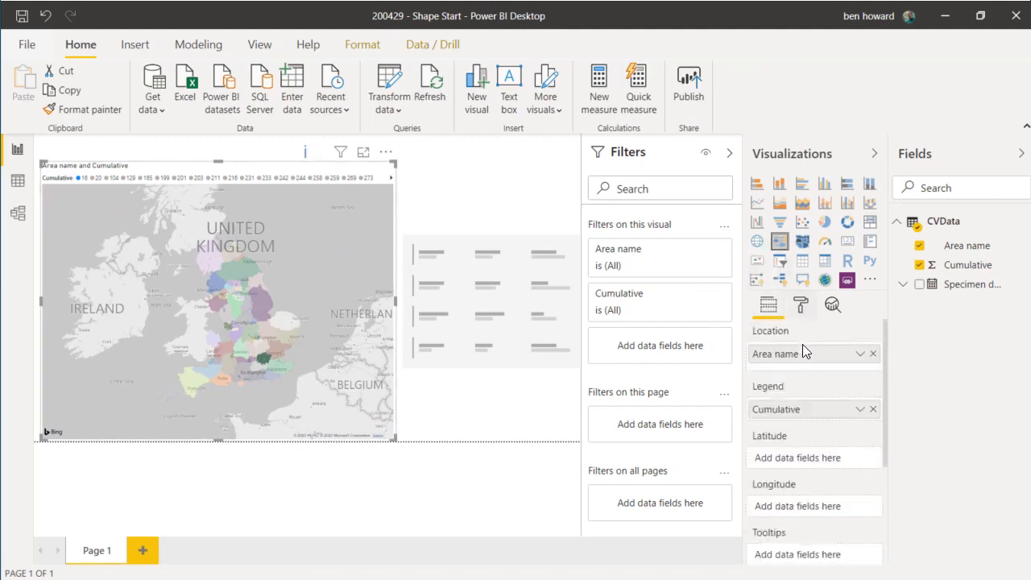
{"action": "left_click", "coordinate": [799, 305]}
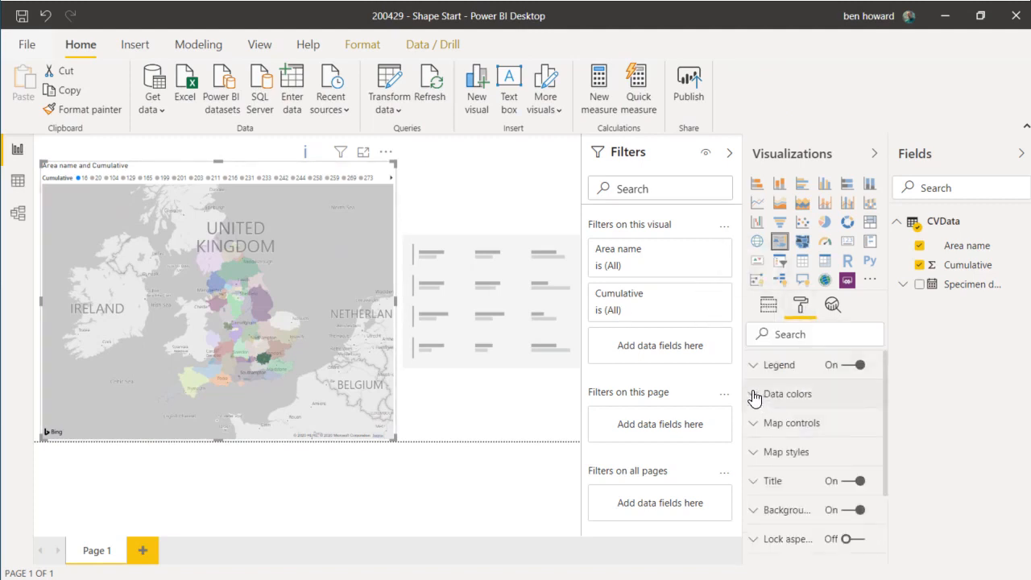
{"action": "left_click", "coordinate": [793, 394]}
{"action": "scroll", "coordinate": [792, 402], "scroll_direction": "down", "scroll_amount": 2}
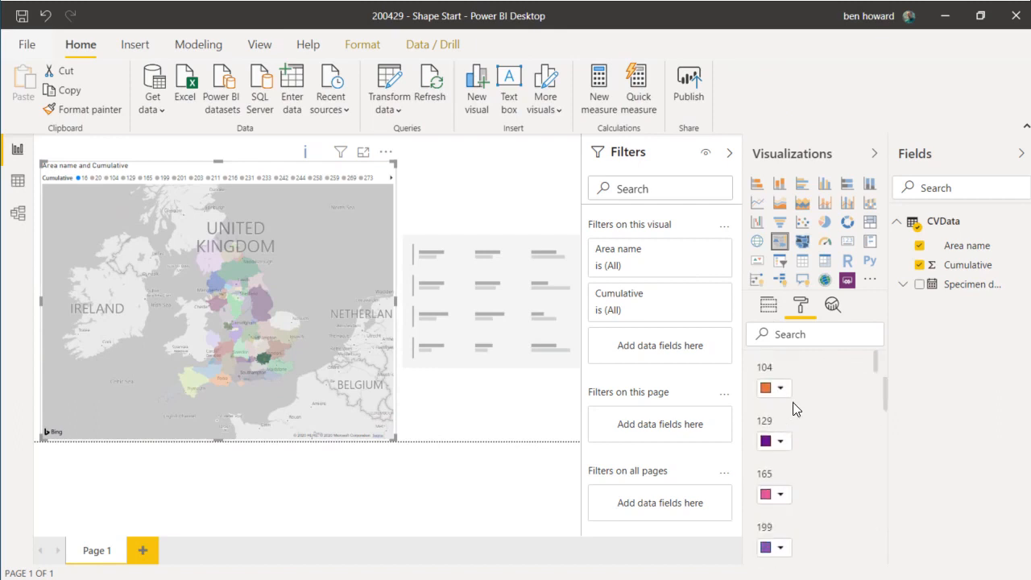
{"action": "scroll", "coordinate": [793, 402], "scroll_direction": "up", "scroll_amount": 1}
{"action": "scroll", "coordinate": [784, 374], "scroll_direction": "up", "scroll_amount": 1}
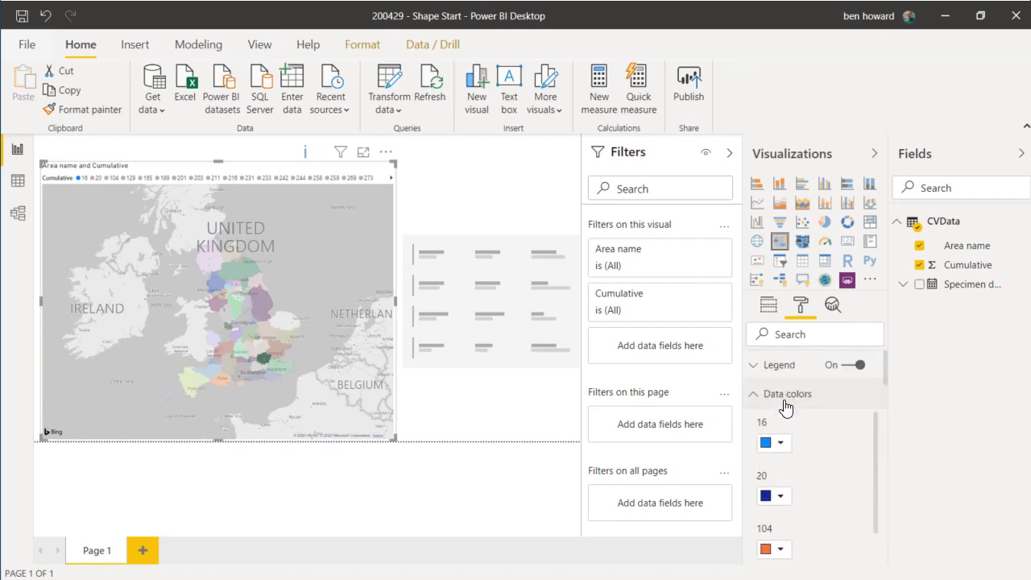
{"action": "left_click", "coordinate": [788, 450]}
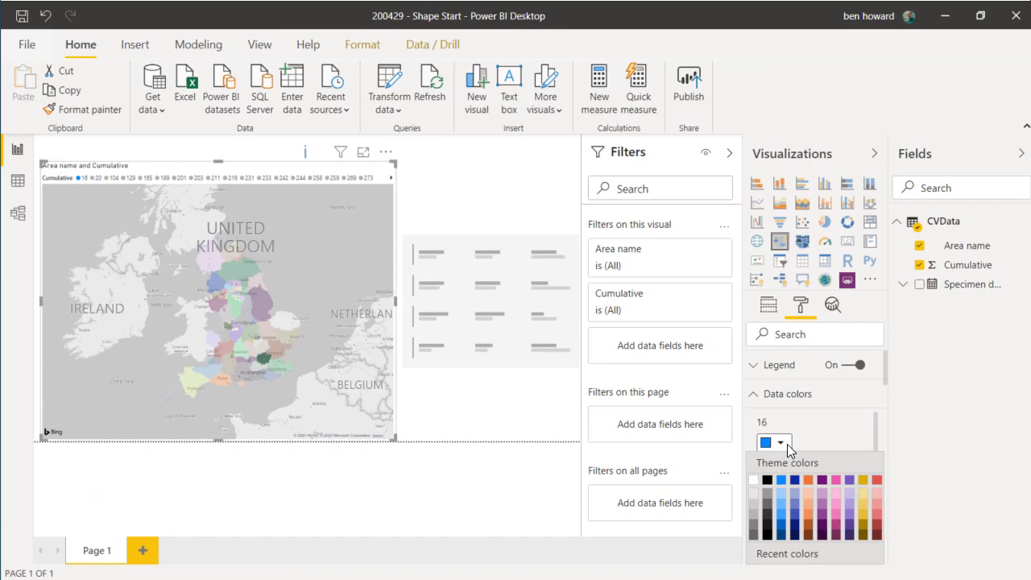
{"action": "left_click", "coordinate": [807, 424]}
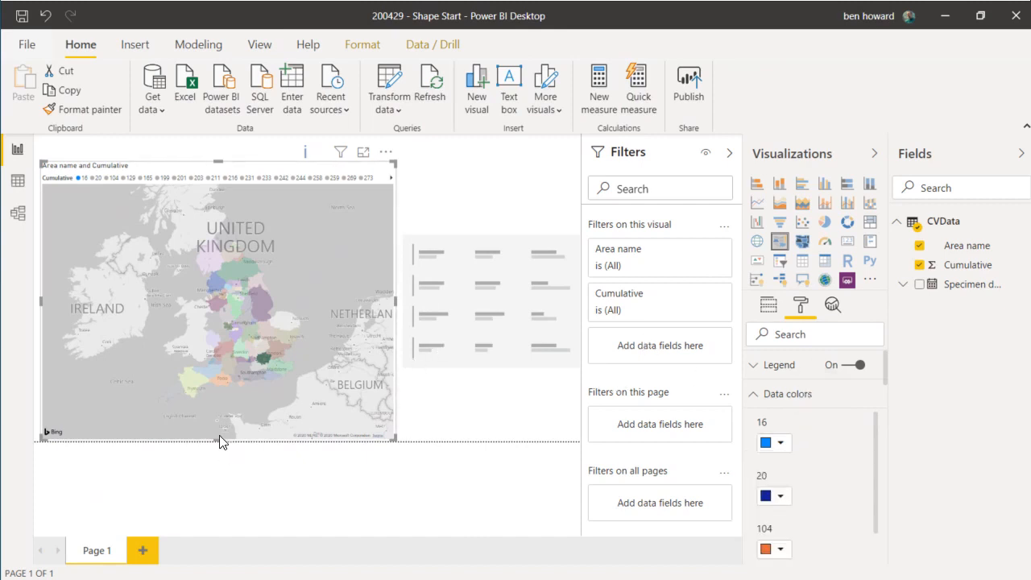
Check the highest distinct Cumulative values in the CVData table without filtering the column
{"action": "left_click", "coordinate": [18, 183]}
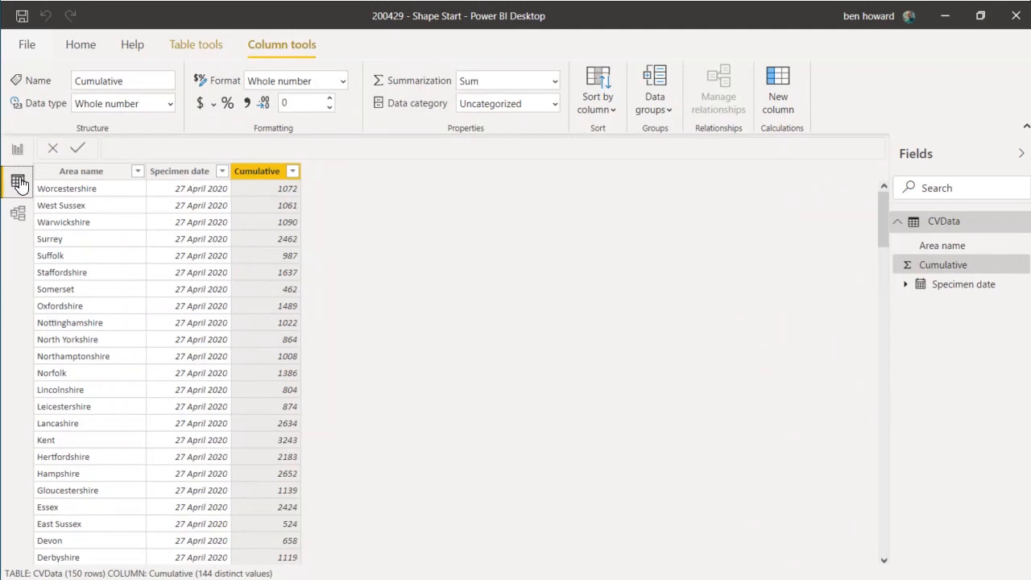
{"action": "left_click", "coordinate": [293, 171]}
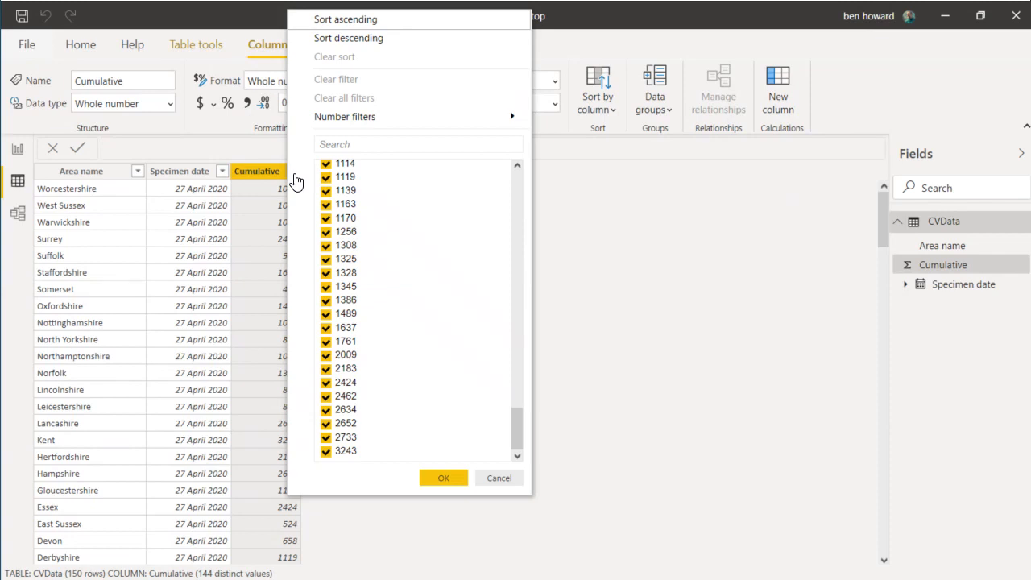
{"action": "left_click", "coordinate": [255, 143]}
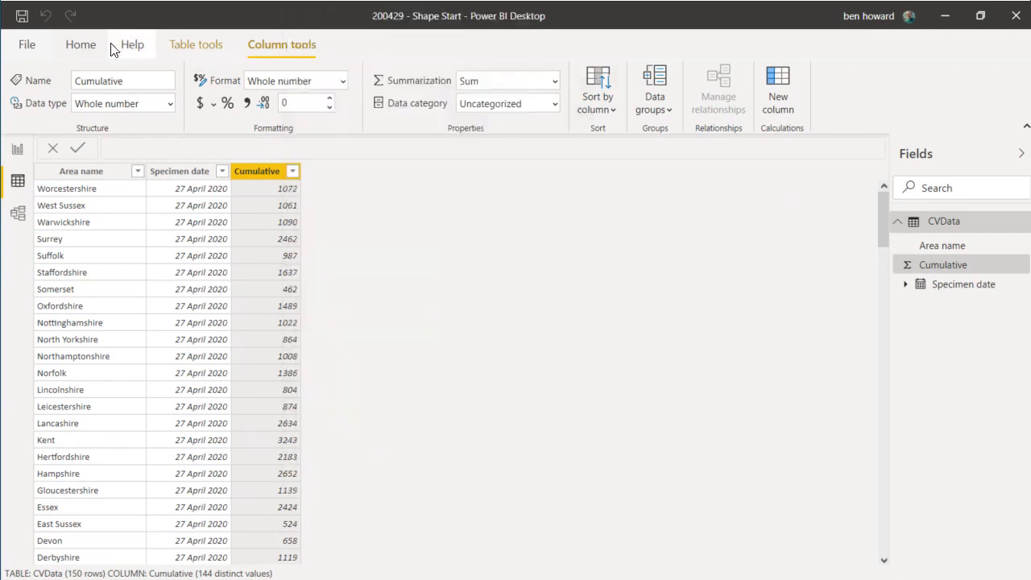
{"action": "left_click", "coordinate": [188, 44]}
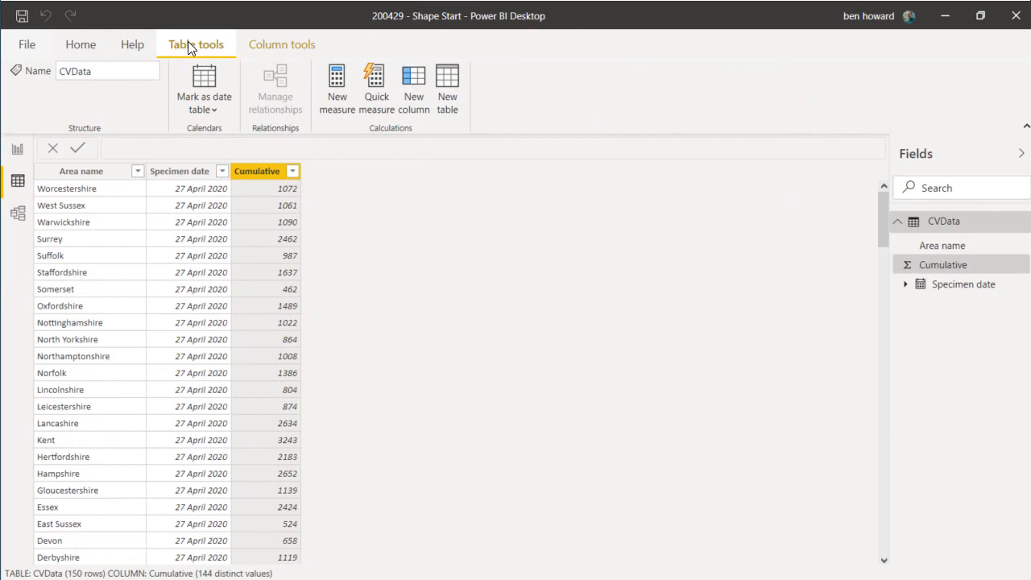
{"action": "left_click", "coordinate": [335, 82]}
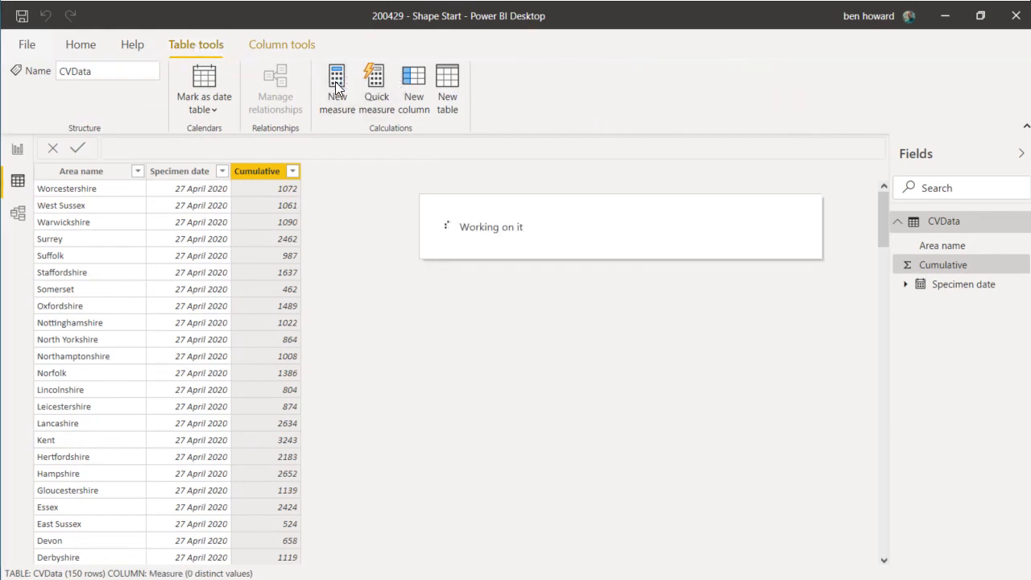
{"action": "key", "text": "alt+Tab"}
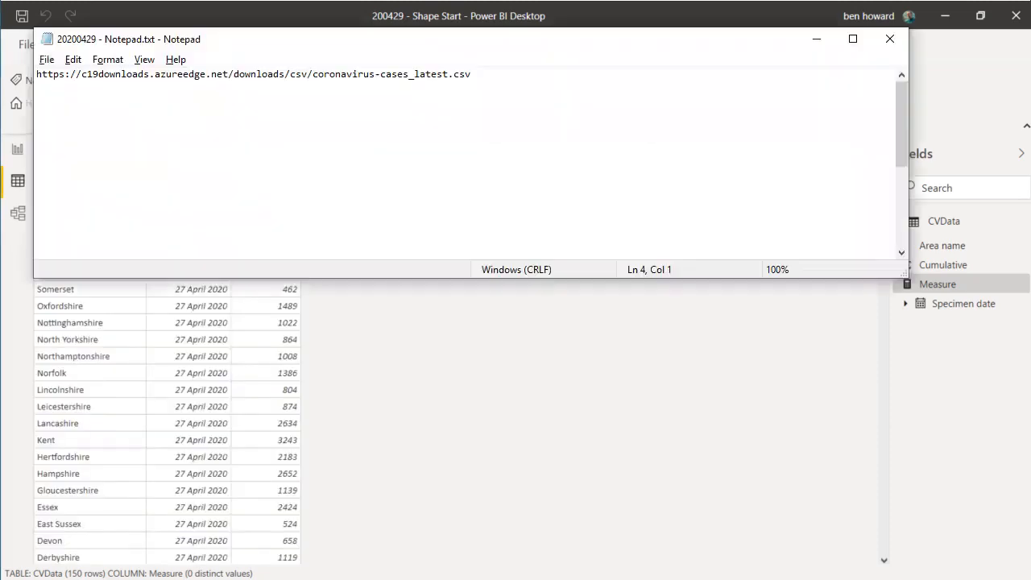
{"action": "key", "text": "alt+Tab"}
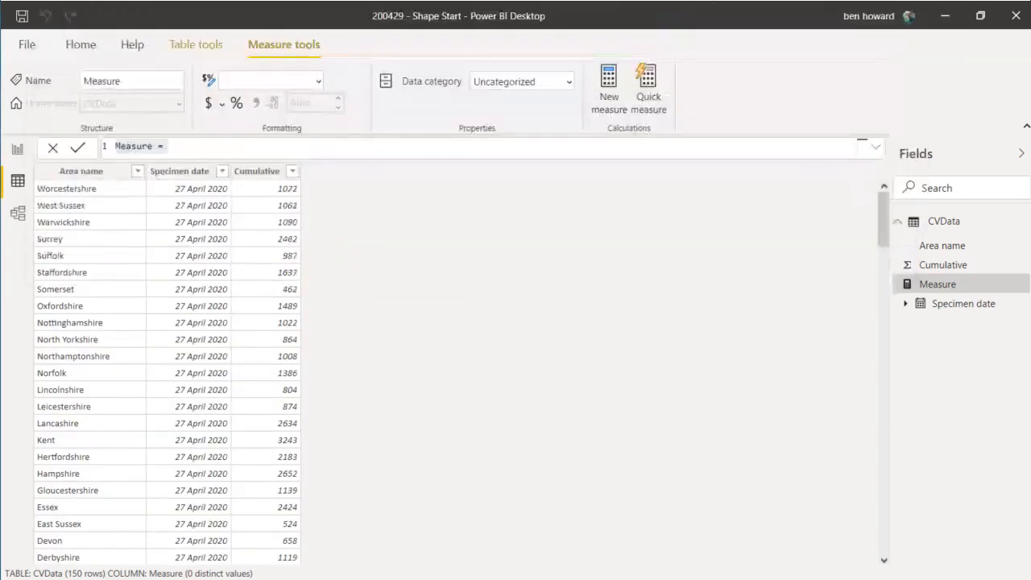
{"action": "key", "text": "ctrl+a"}
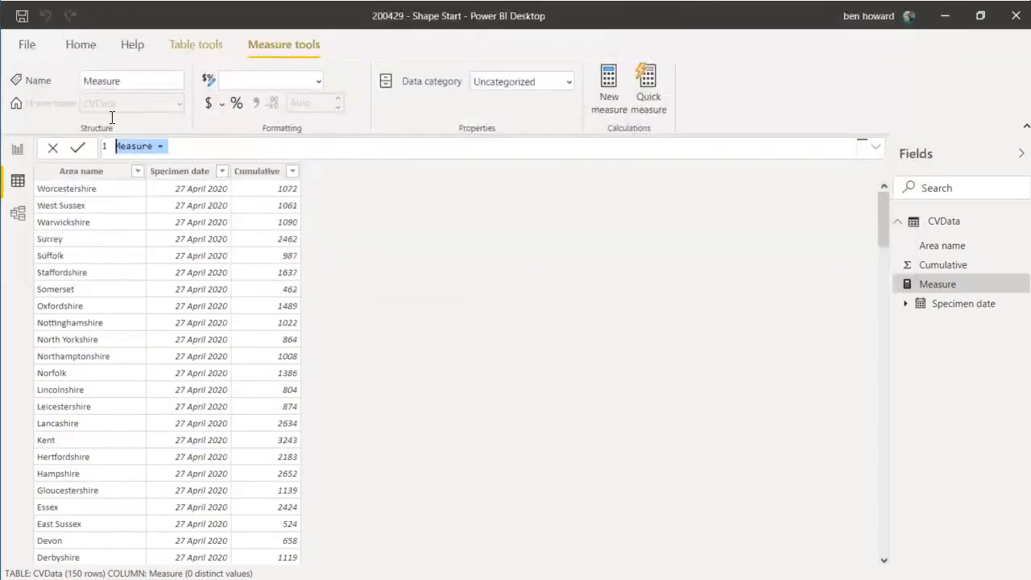
{"action": "key", "text": "Escape"}
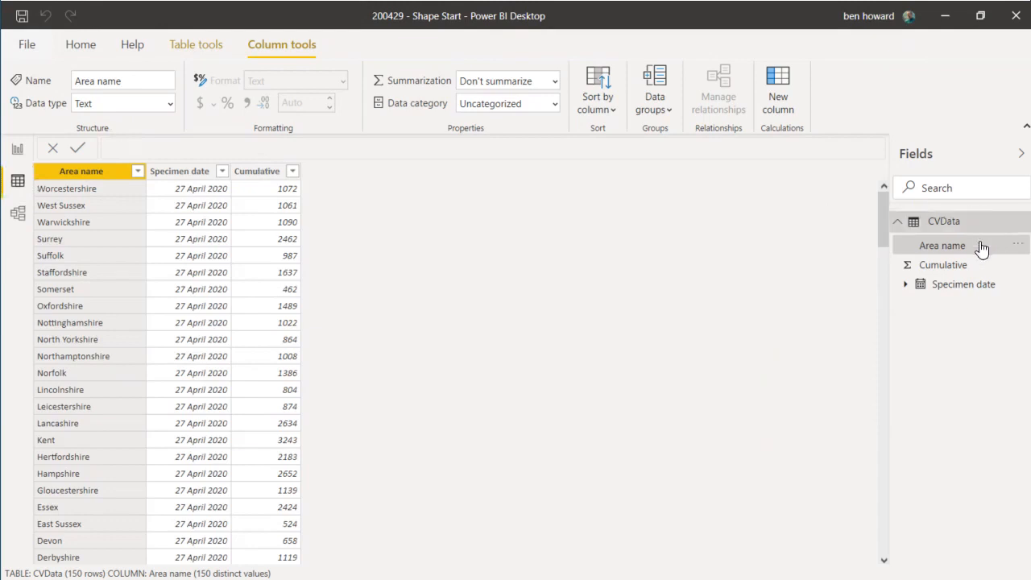
Create a new measure in the CVData table named MinValue and begin its formula with the CALCULATE function
{"action": "left_click", "coordinate": [207, 47]}
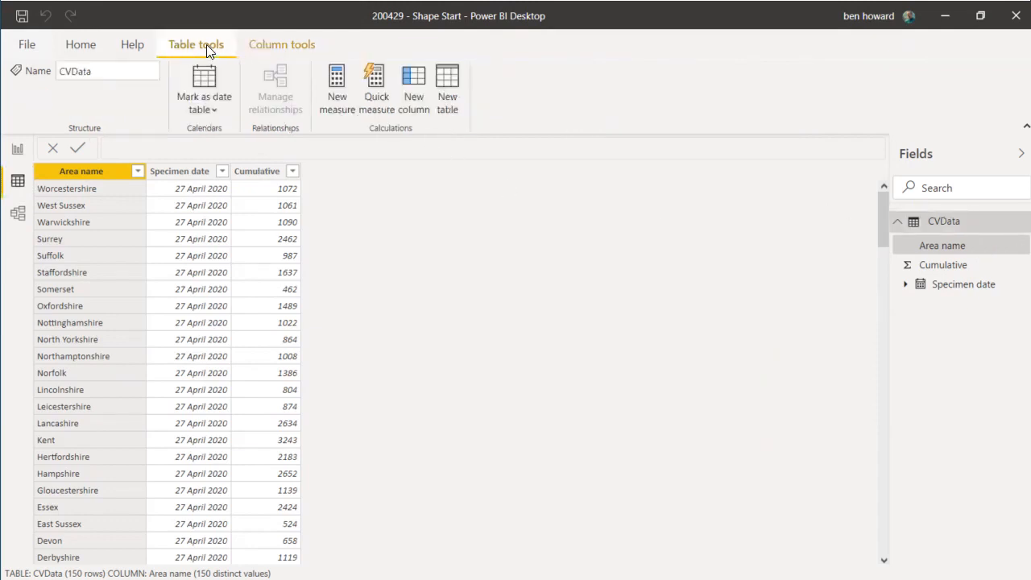
{"action": "left_click", "coordinate": [333, 132]}
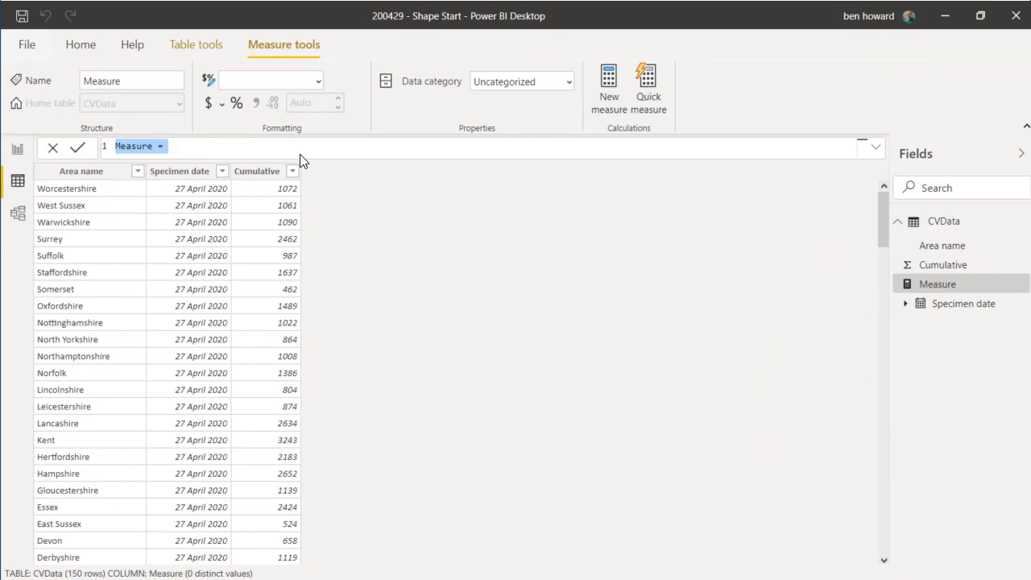
{"action": "type", "text": "Mi"}
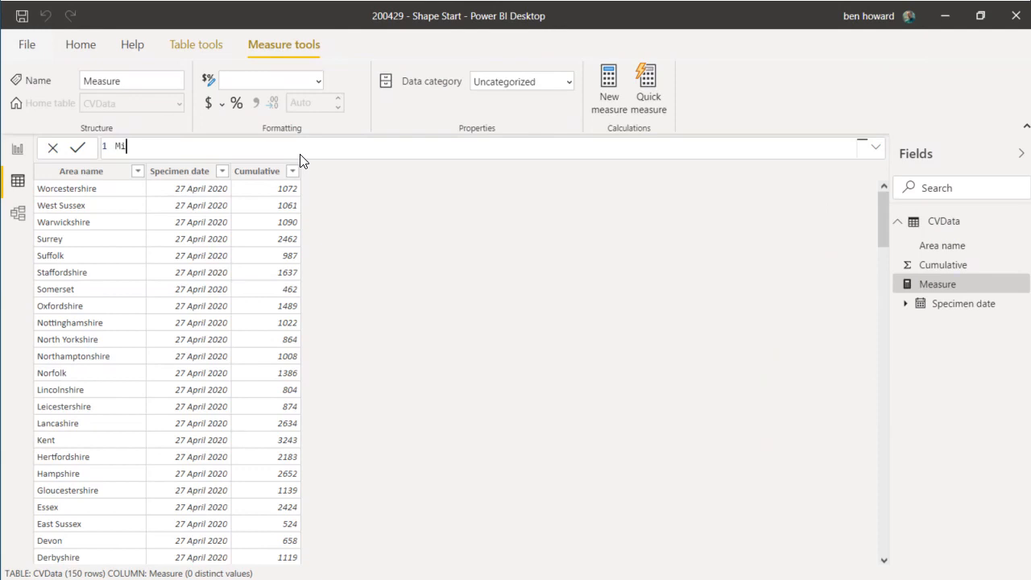
{"action": "type", "text": "nValue = Ca"}
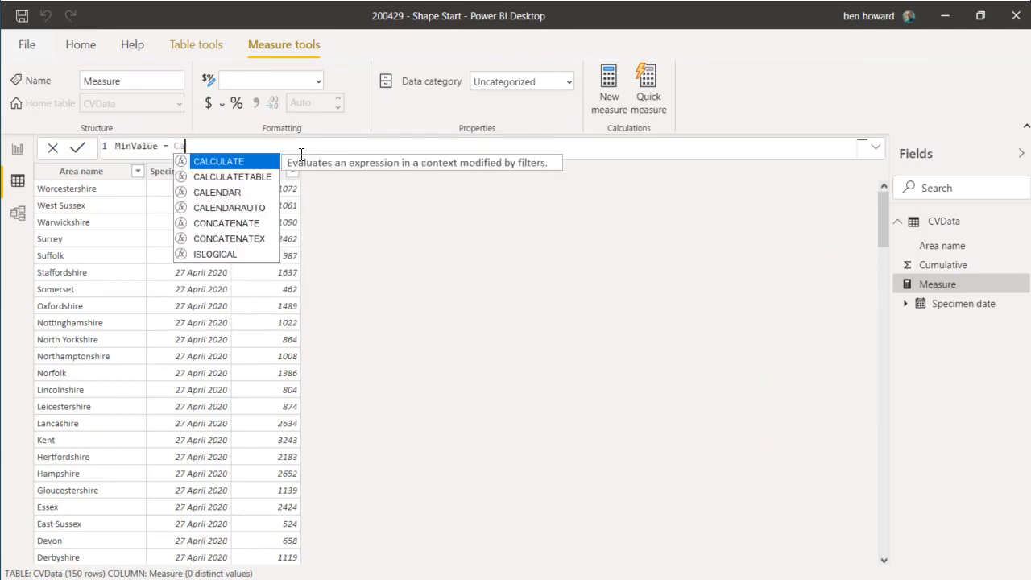
{"action": "key", "text": "Tab"}
{"action": "type", "text": "("}
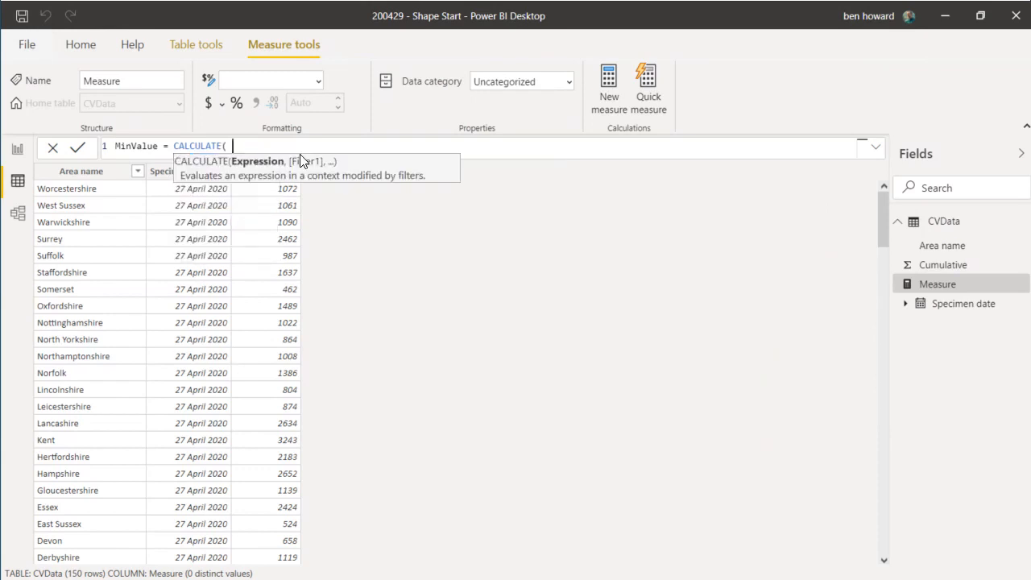
Use MIN of CVData[Cumulative] as the expression inside the MinValue measure's CALCULATE function
{"action": "type", "text": " MIN ("}
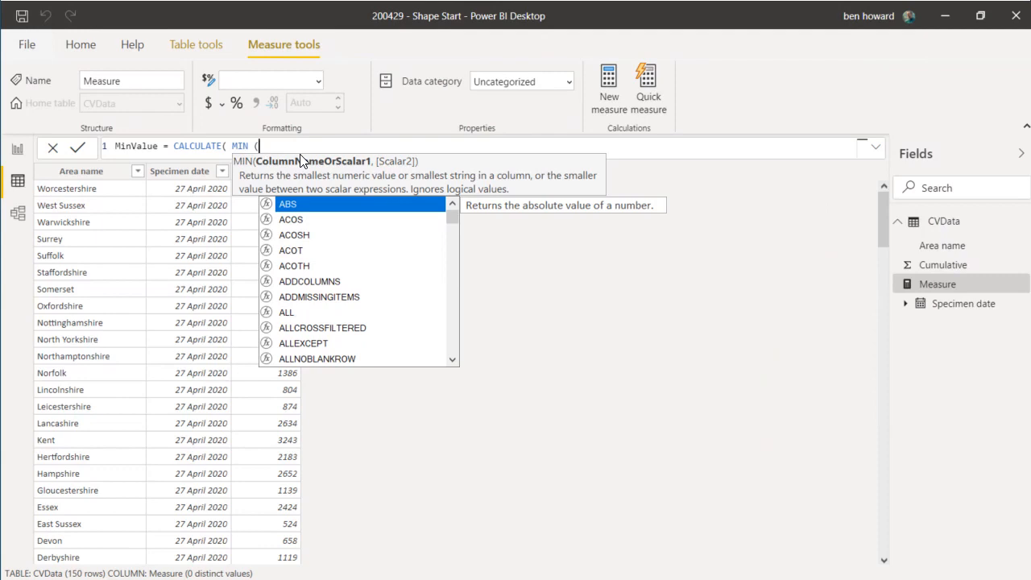
{"action": "type", "text": "CD"}
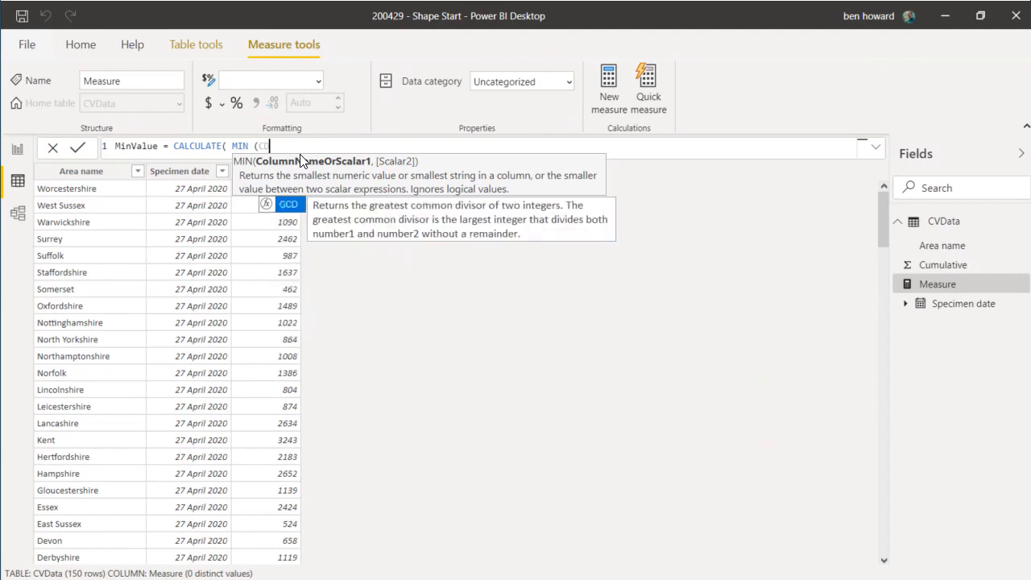
{"action": "key", "text": "BackSpace"}
{"action": "key", "text": "BackSpace"}
{"action": "type", "text": "cv"}
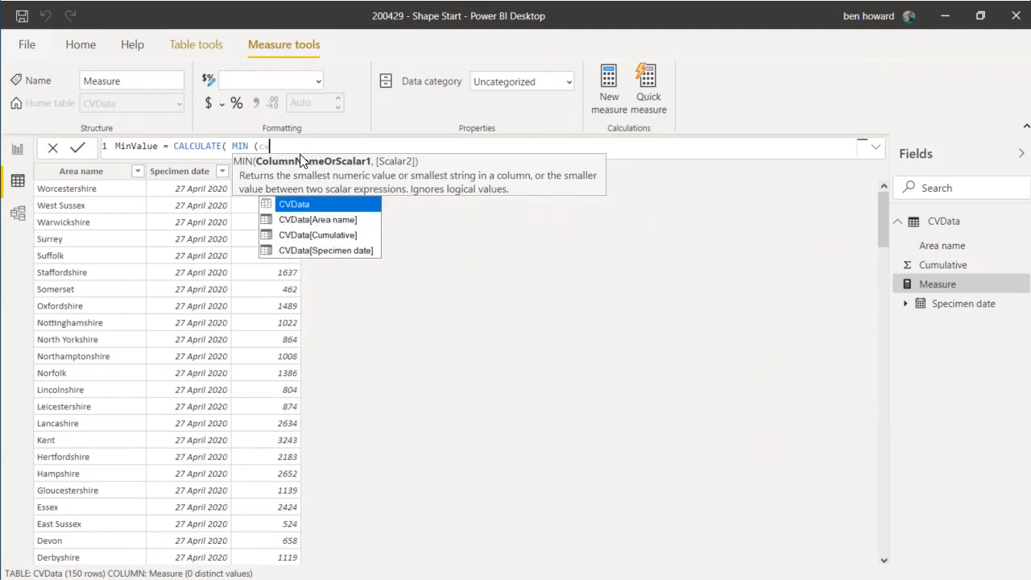
{"action": "key", "text": "Down"}
{"action": "key", "text": "Down"}
{"action": "key", "text": "Tab"}
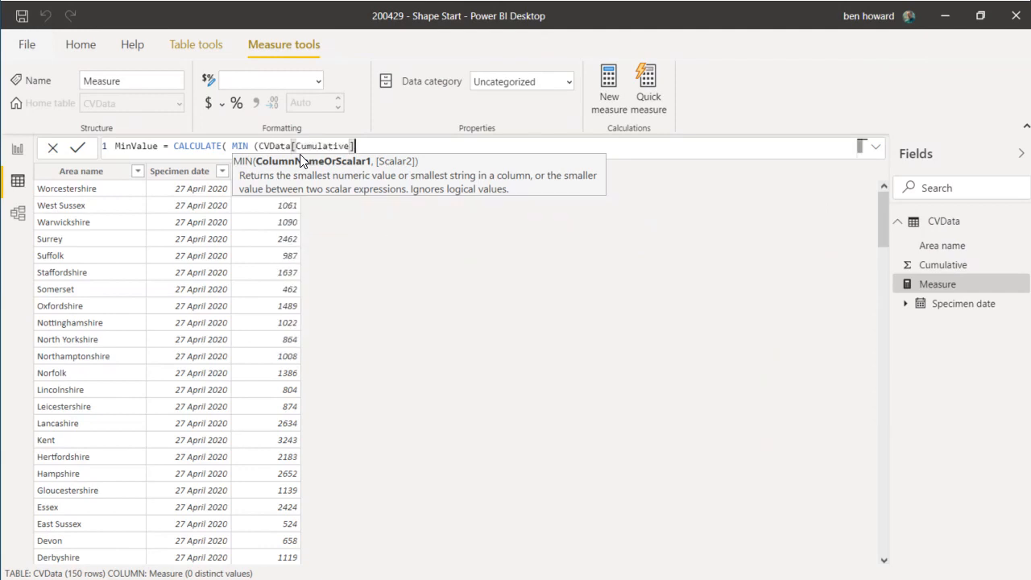
Add ALL () as the filter argument of CALCULATE and commit the MinValue measure
{"action": "type", "text": ") ,"}
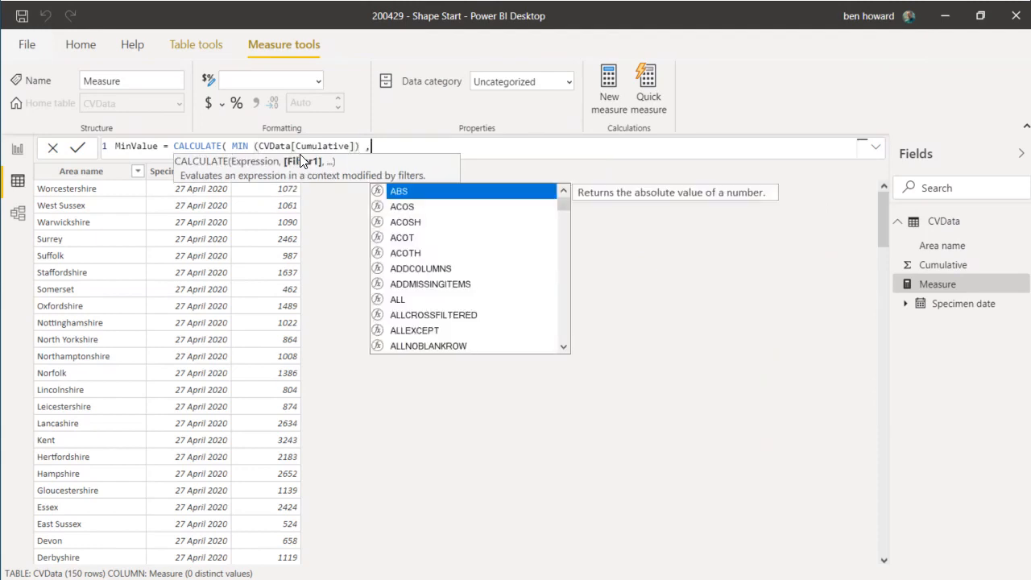
{"action": "type", "text": " ALL"}
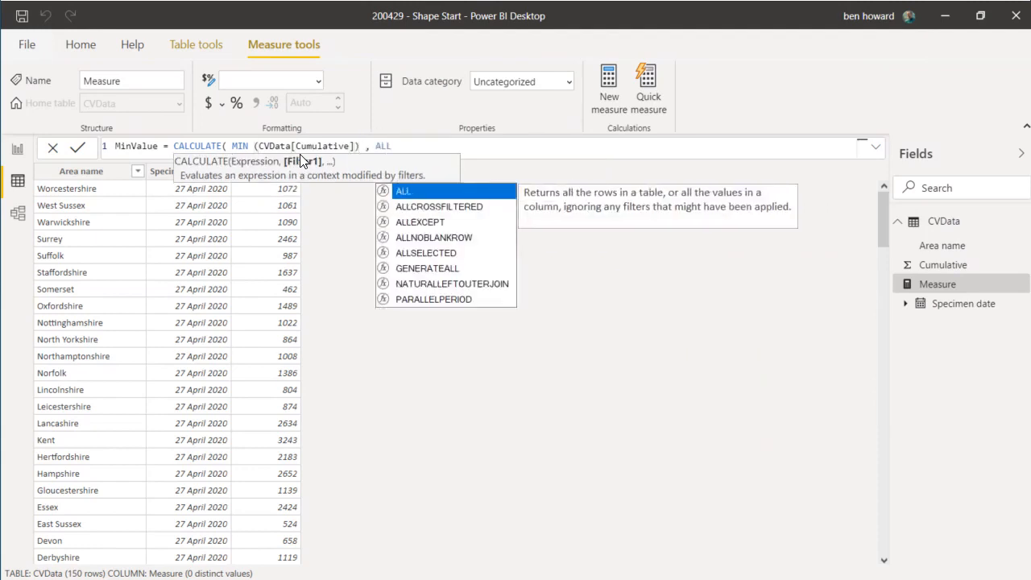
{"action": "key", "text": "Escape"}
{"action": "type", "text": "() )"}
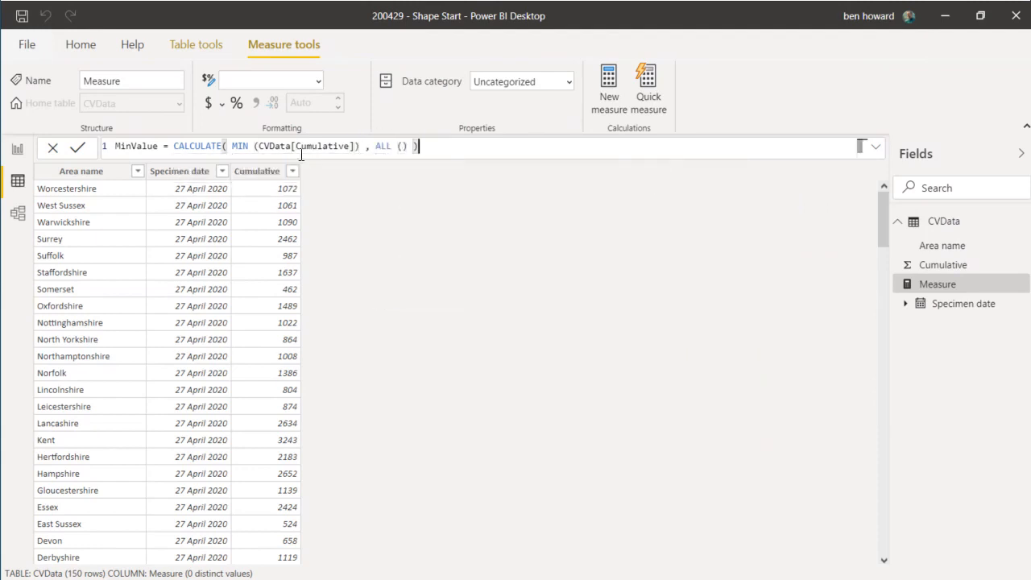
{"action": "key", "text": "Return"}
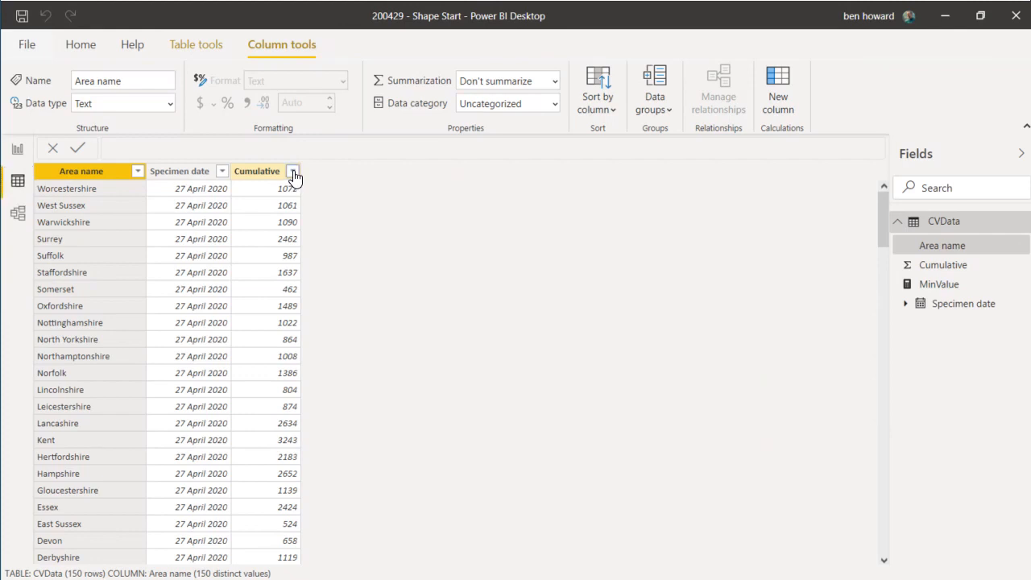
Check the lowest distinct Cumulative values in the CVData table, leaving the column unfiltered
{"action": "left_click", "coordinate": [292, 173]}
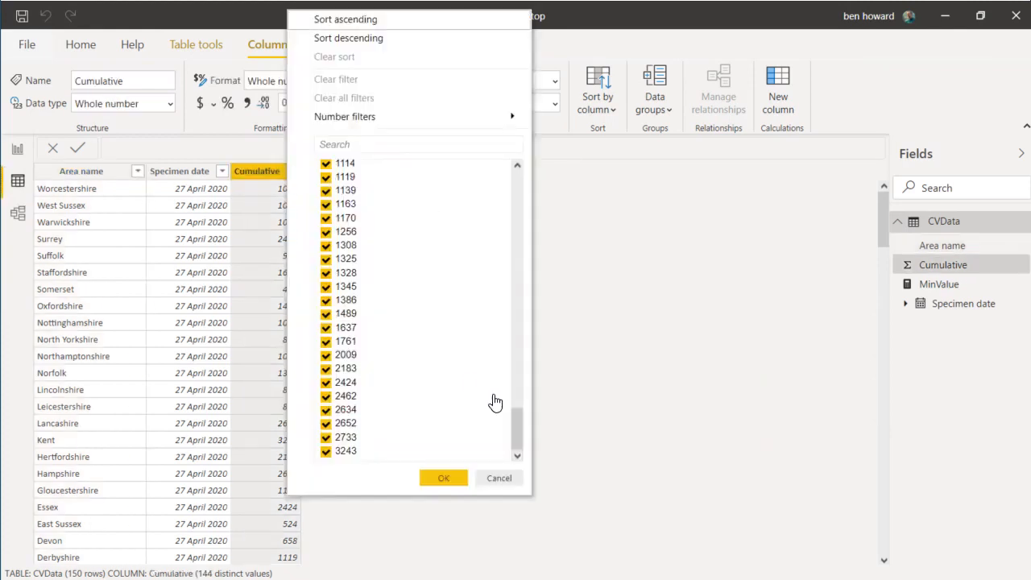
{"action": "left_click_drag", "start_coordinate": [517, 412], "coordinate": [507, 178]}
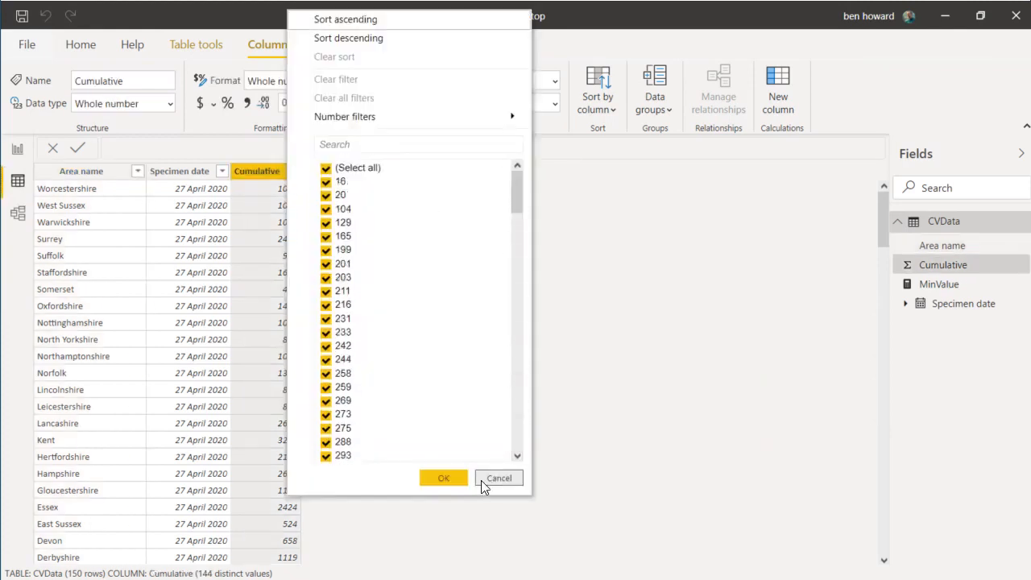
{"action": "left_click", "coordinate": [503, 482]}
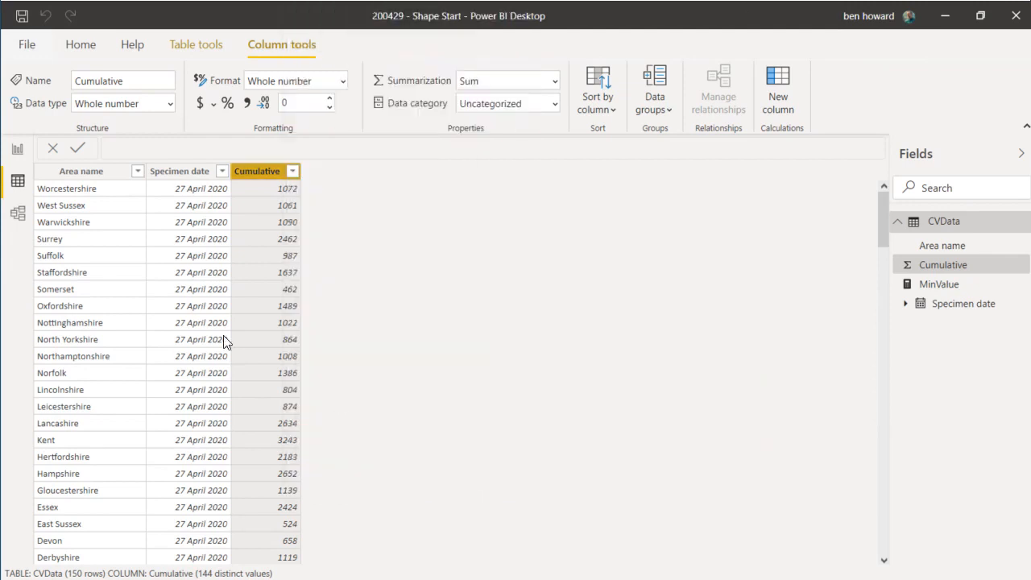
Show the MinValue measure in the report's empty multi-row card beside the map and open the measure's formula
{"action": "left_click", "coordinate": [19, 150]}
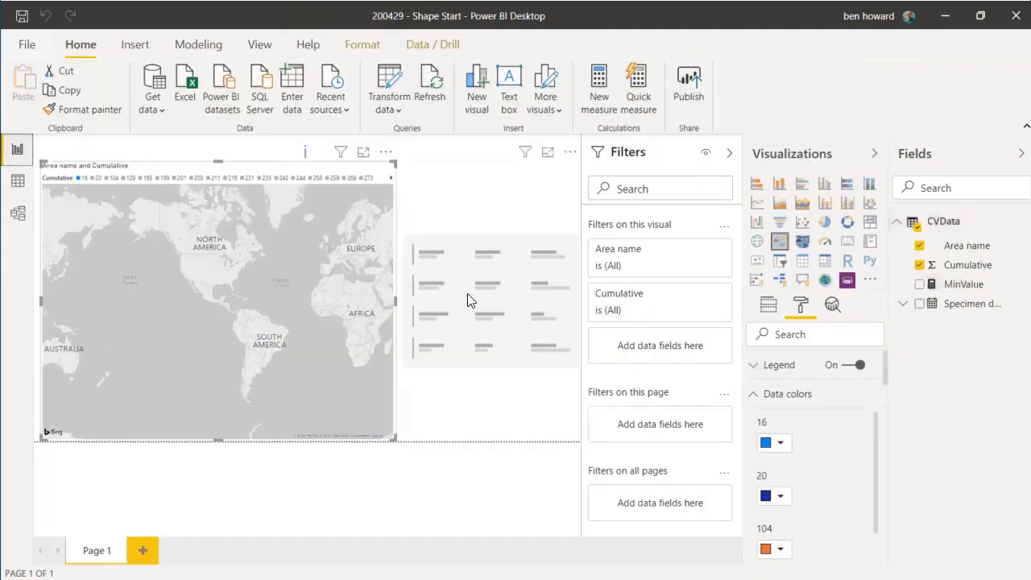
{"action": "left_click", "coordinate": [467, 300]}
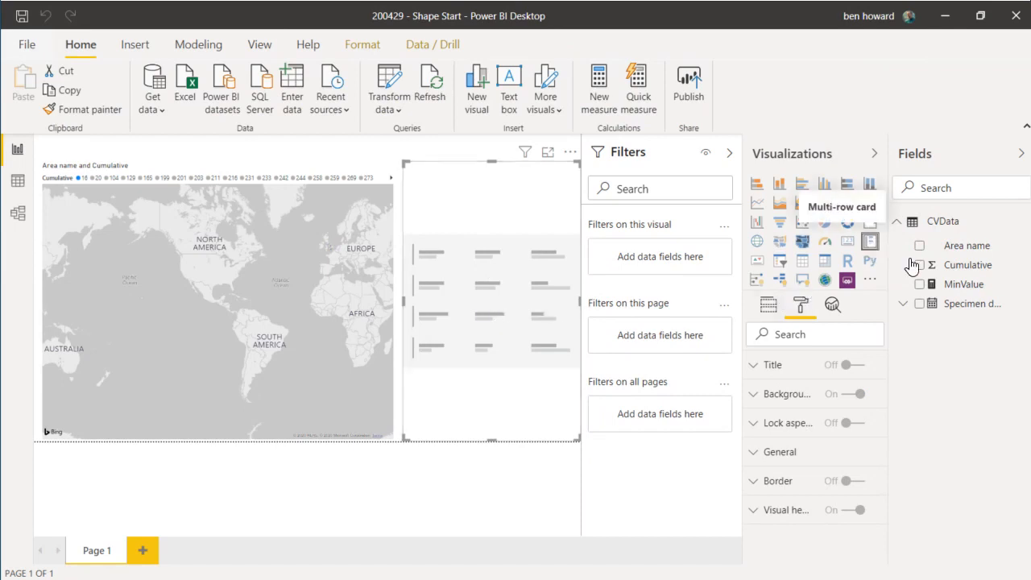
{"action": "left_click_drag", "start_coordinate": [960, 285], "coordinate": [517, 292]}
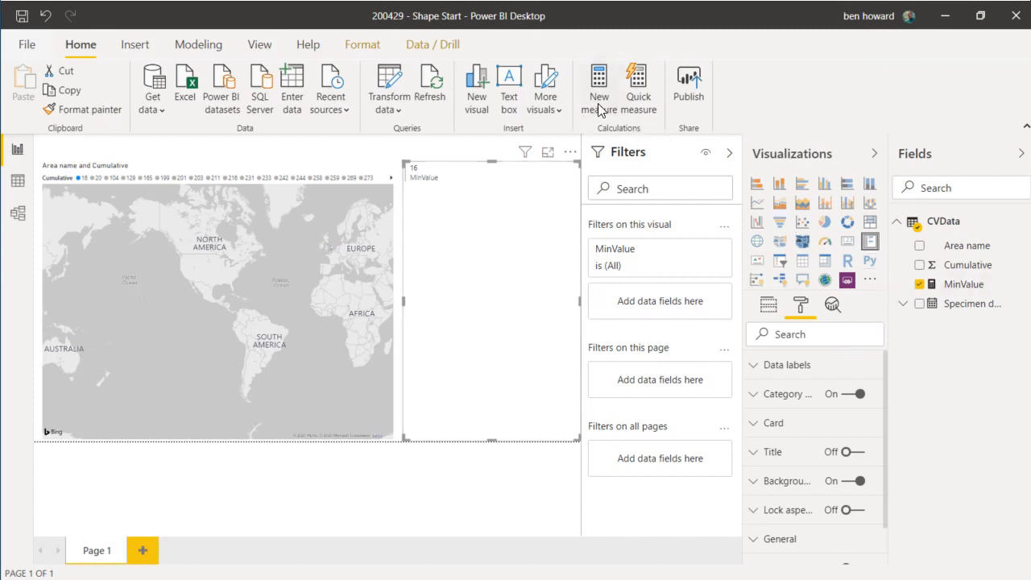
{"action": "left_click", "coordinate": [889, 276]}
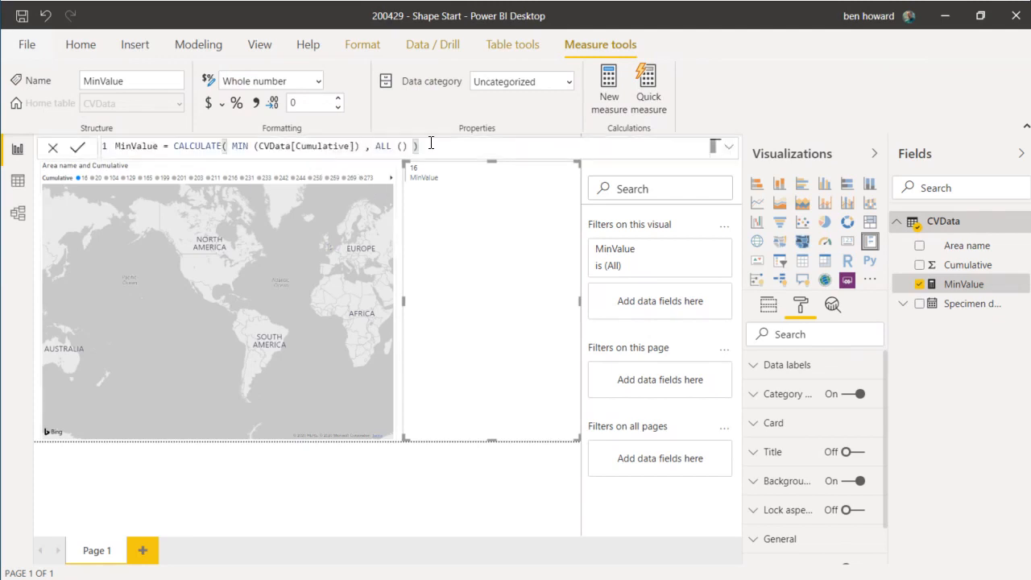
Create a MaxValue measure from a copy of the MinValue formula and remove the duplicated MinValue name from it
{"action": "left_click_drag", "start_coordinate": [419, 146], "coordinate": [121, 149]}
{"action": "key", "text": "ctrl+c"}
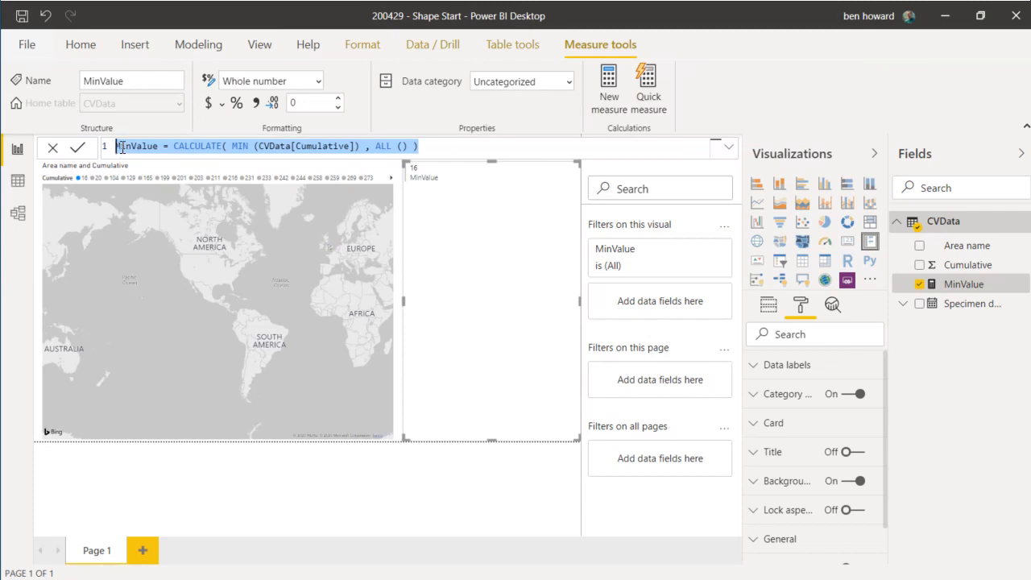
{"action": "left_click", "coordinate": [608, 102]}
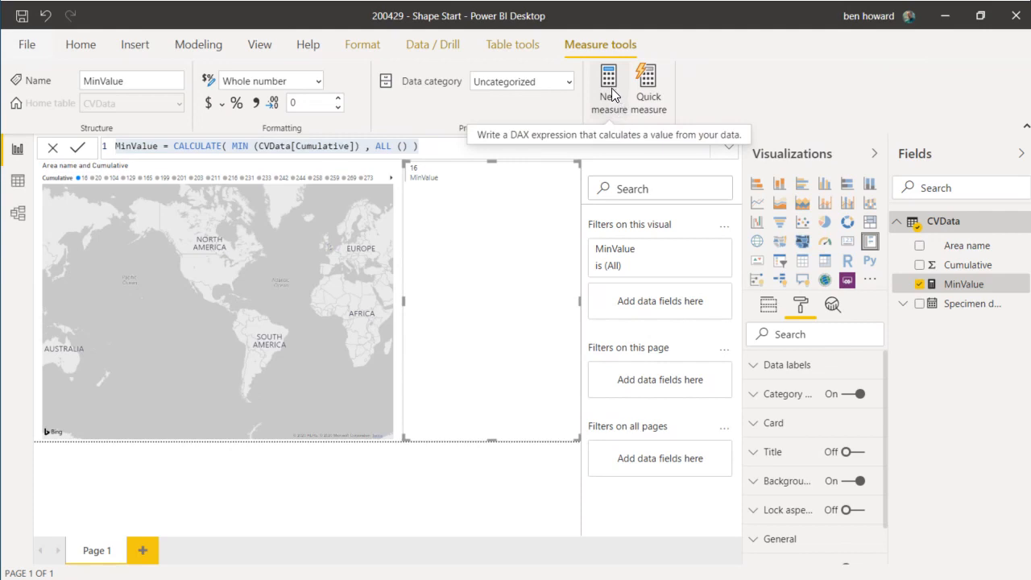
{"action": "left_click", "coordinate": [610, 93]}
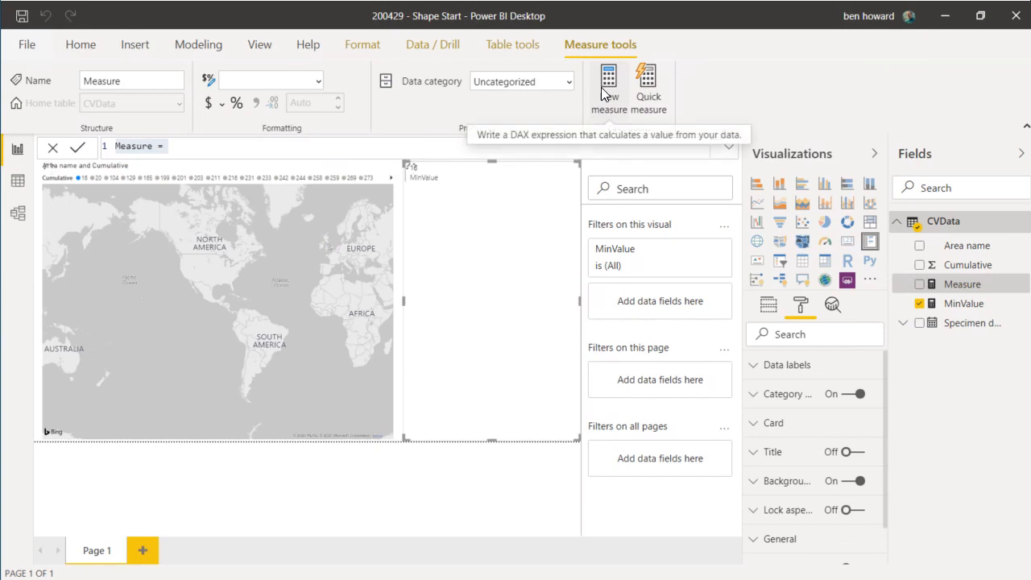
{"action": "type", "text": "MaxValue ="}
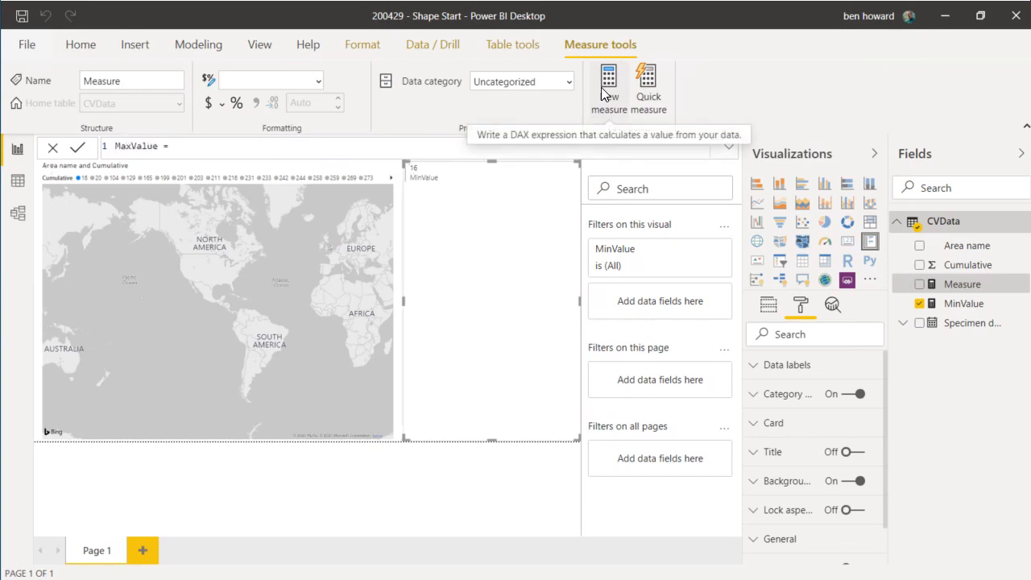
{"action": "key", "text": "ctrl+v"}
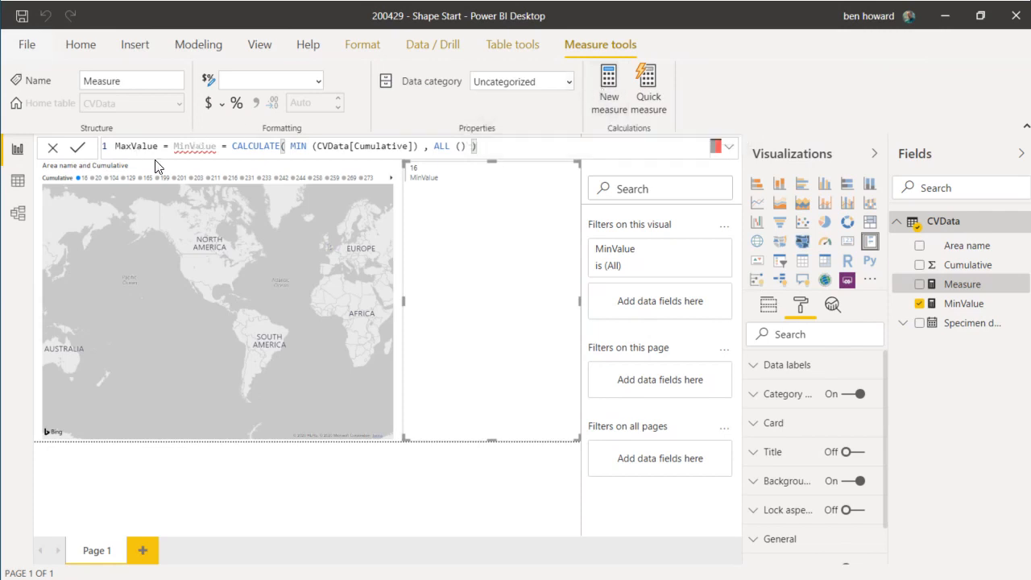
{"action": "left_click_drag", "start_coordinate": [174, 146], "coordinate": [232, 149]}
{"action": "key", "text": "BackSpace"}
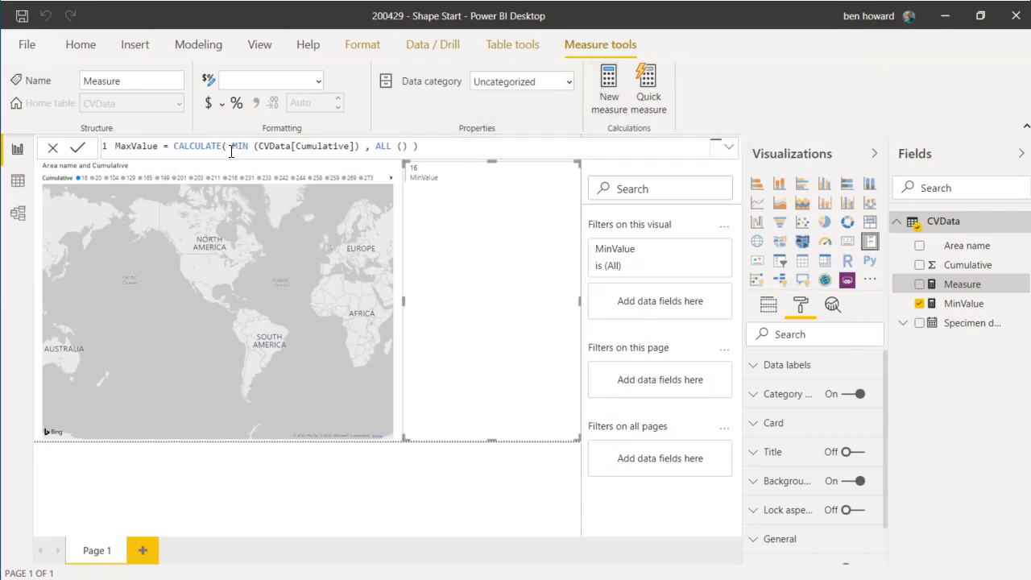
Try to replace MIN with MAX in the MaxValue formula and correct its brackets and spacing
{"action": "double_click", "coordinate": [238, 147]}
{"action": "type", "text": "MAX("}
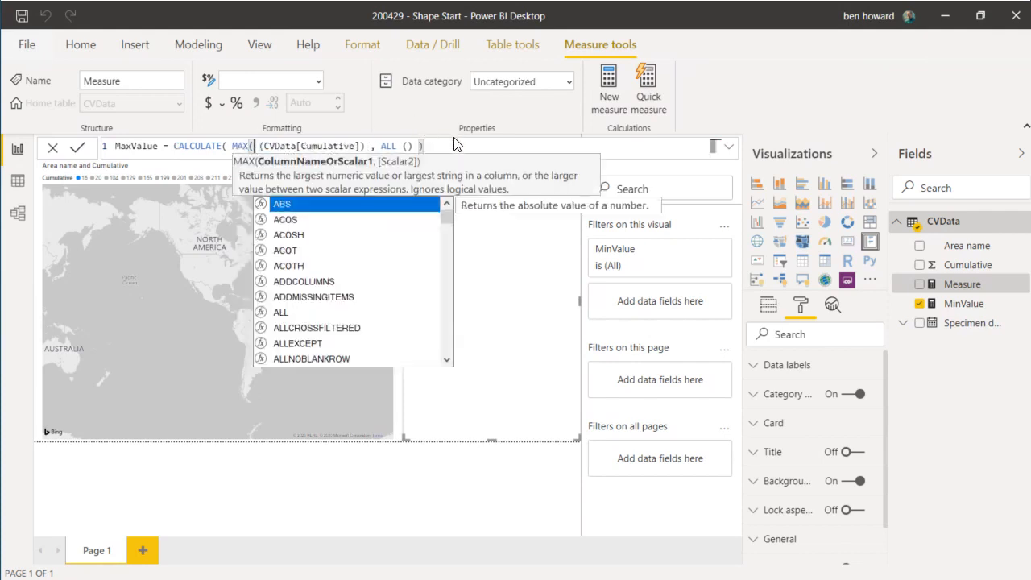
{"action": "left_click", "coordinate": [80, 150]}
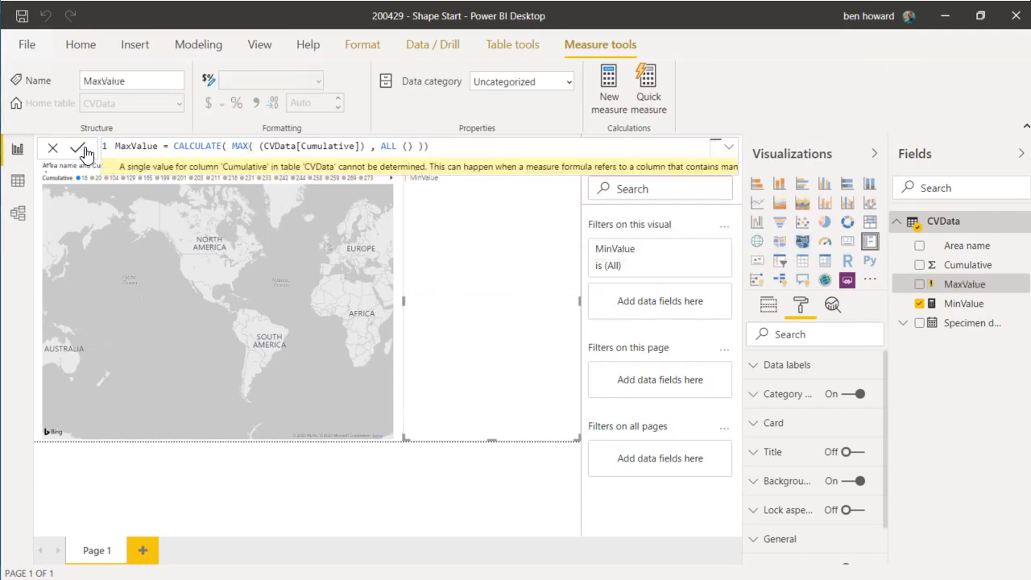
{"action": "type", "text": ")"}
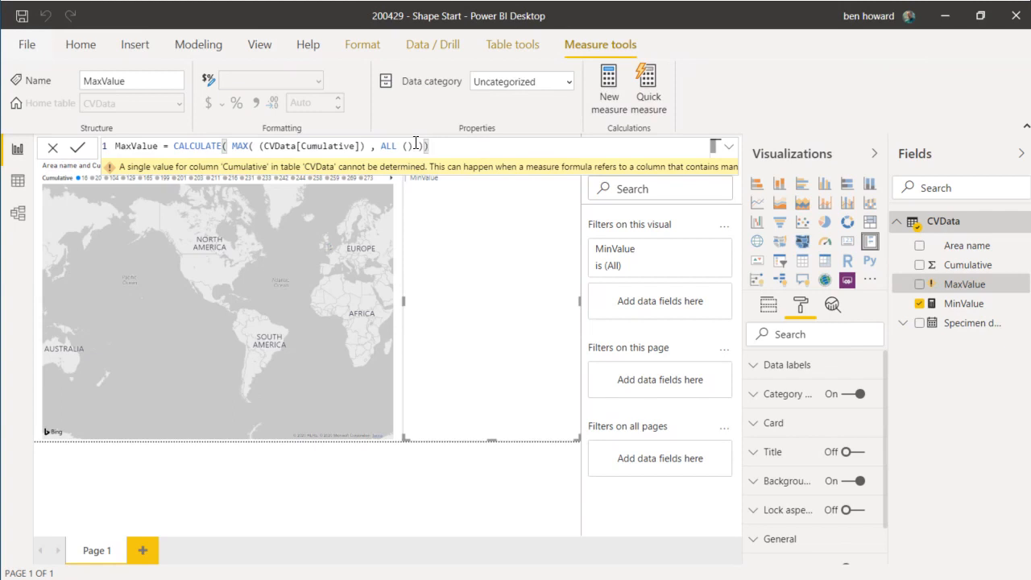
{"action": "key", "text": "BackSpace"}
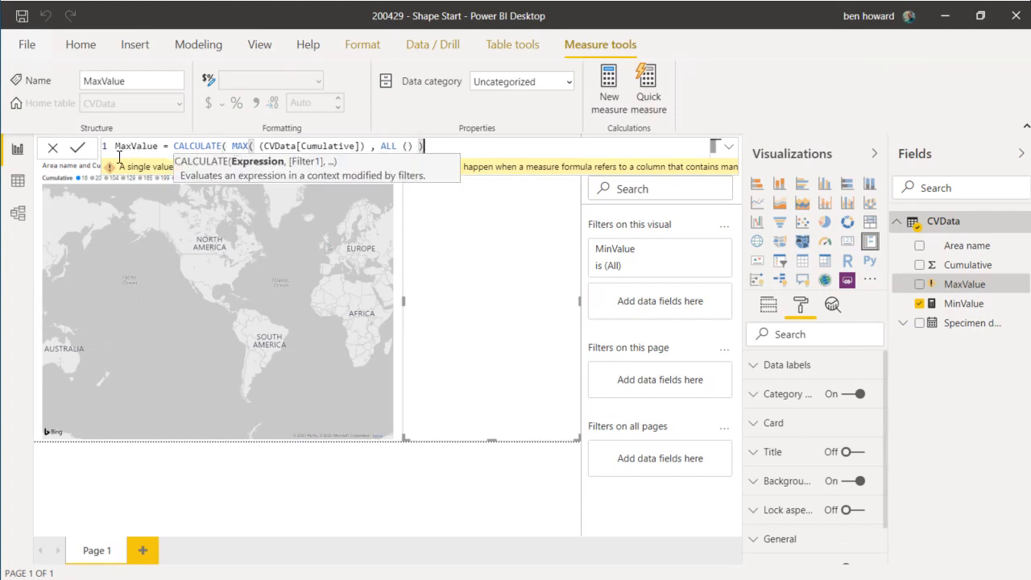
{"action": "left_click", "coordinate": [77, 148]}
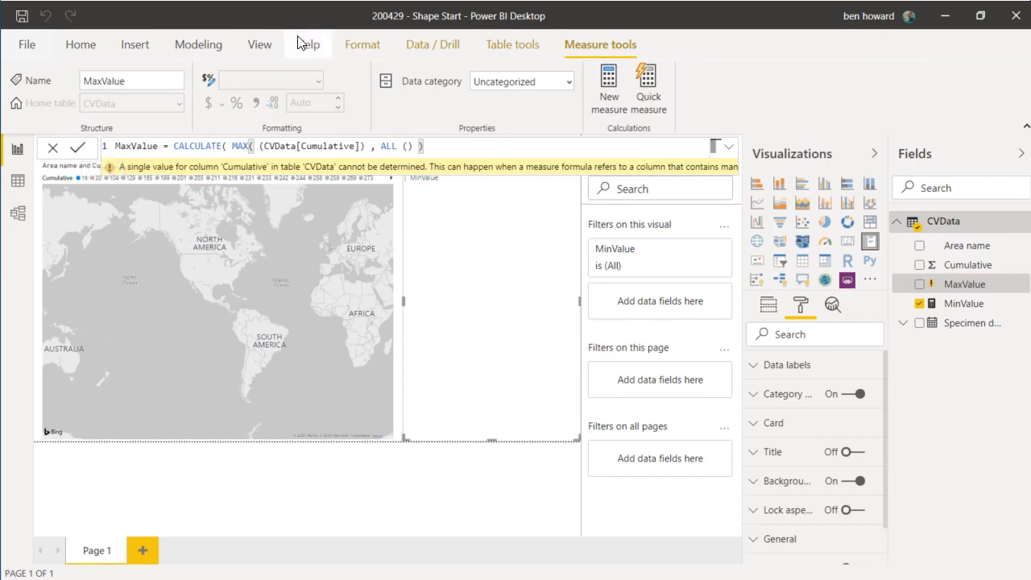
{"action": "left_click", "coordinate": [250, 146]}
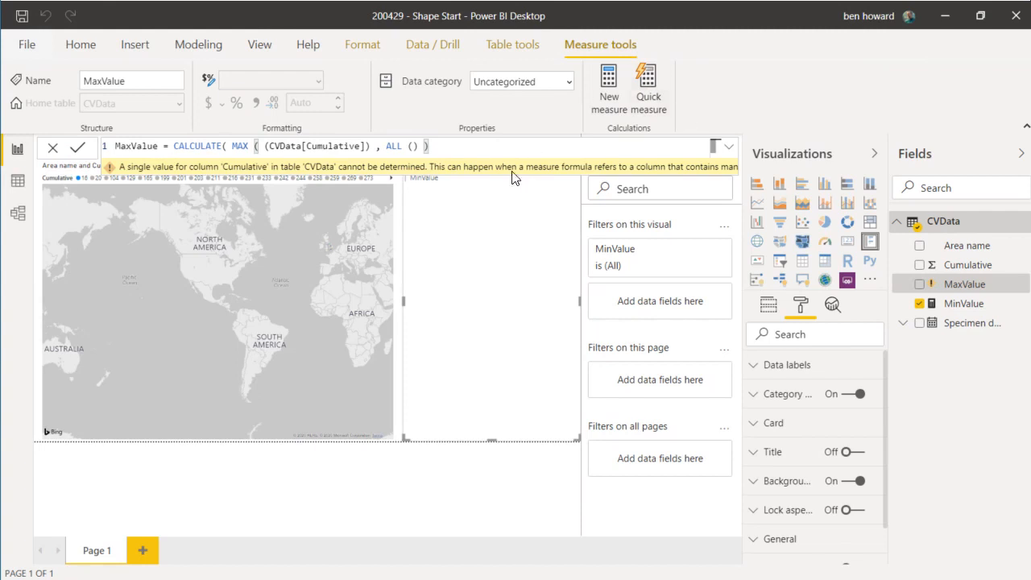
Rewrite the whole MaxValue formula as CALCULATE( MAX ( CVData[Cumulative]), ALL () ) and commit it
{"action": "left_click", "coordinate": [462, 146]}
{"action": "left_click_drag", "start_coordinate": [357, 143], "coordinate": [113, 150]}
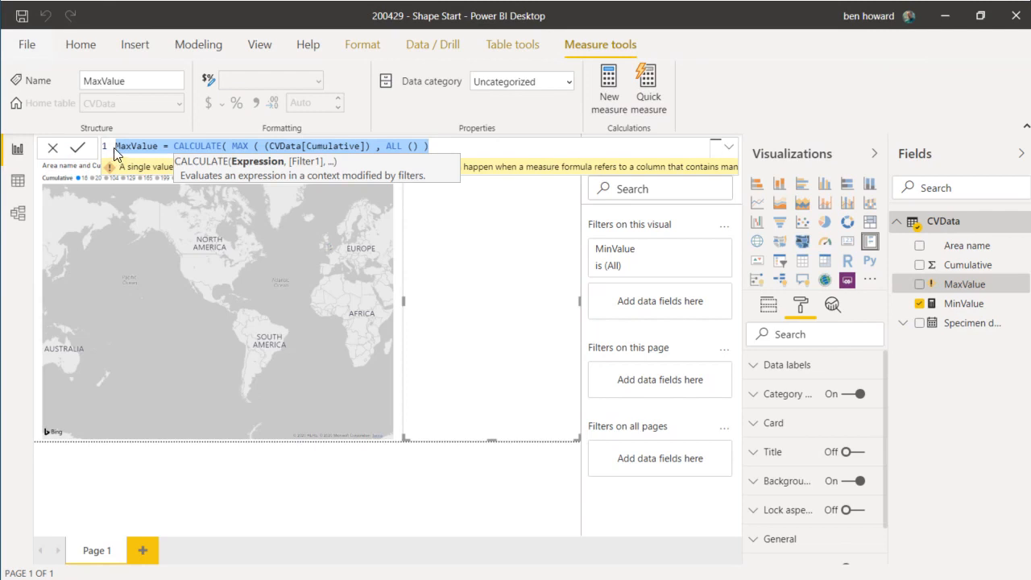
{"action": "type", "text": "MaxValue = CALCULATE( MAX ( CV[Cumulative]), ALL () )"}
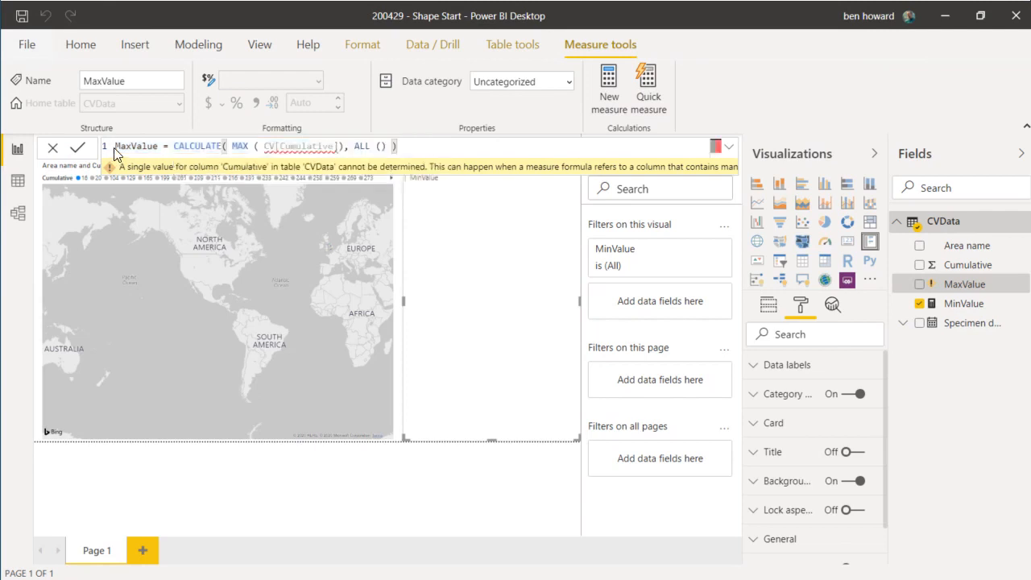
{"action": "left_click_drag", "start_coordinate": [265, 146], "coordinate": [338, 161]}
{"action": "type", "text": "C"}
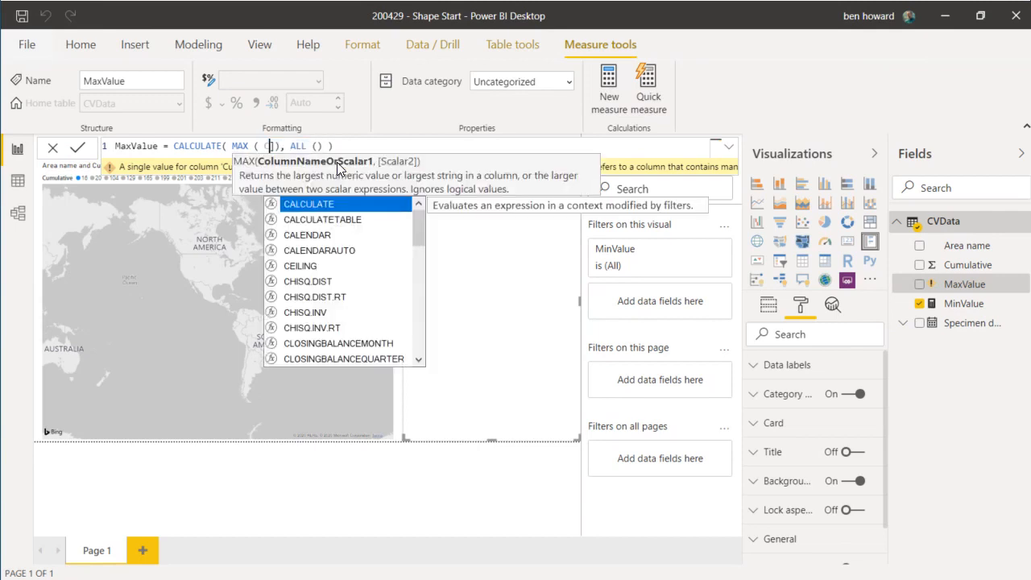
{"action": "type", "text": "VD"}
{"action": "key", "text": "Down"}
{"action": "key", "text": "Down"}
{"action": "key", "text": "Tab"}
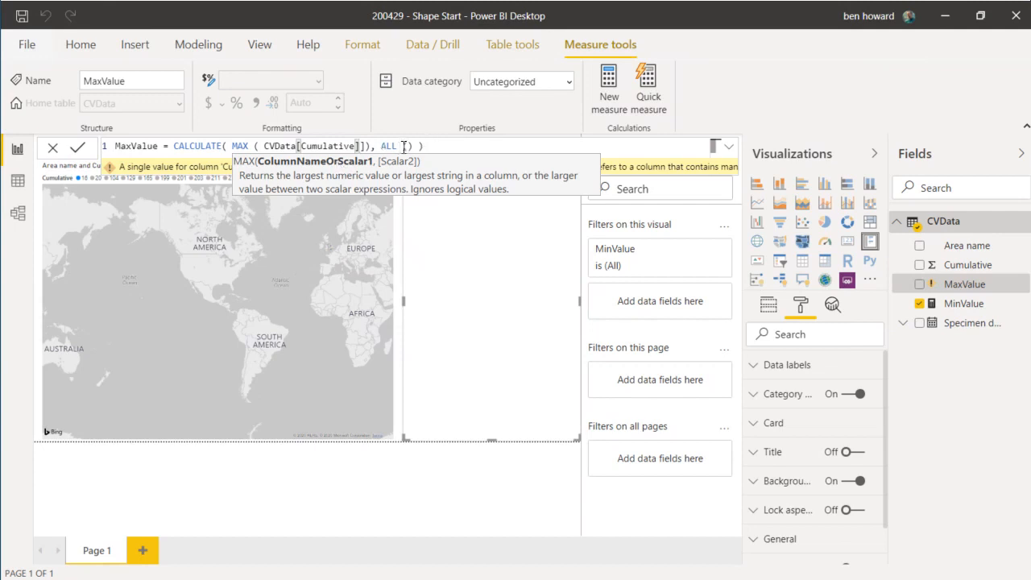
{"action": "key", "text": "Delete"}
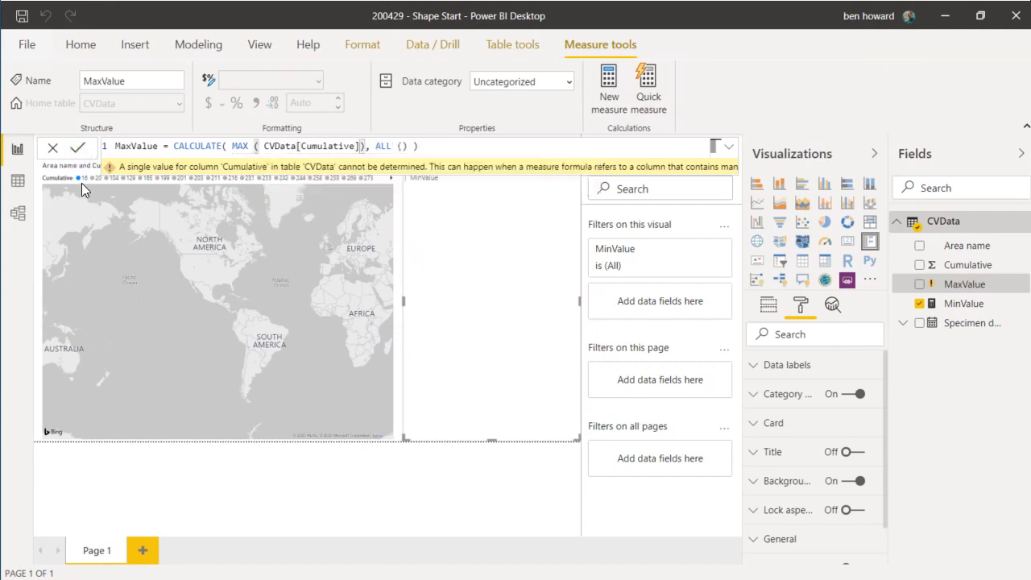
{"action": "key", "text": "Return"}
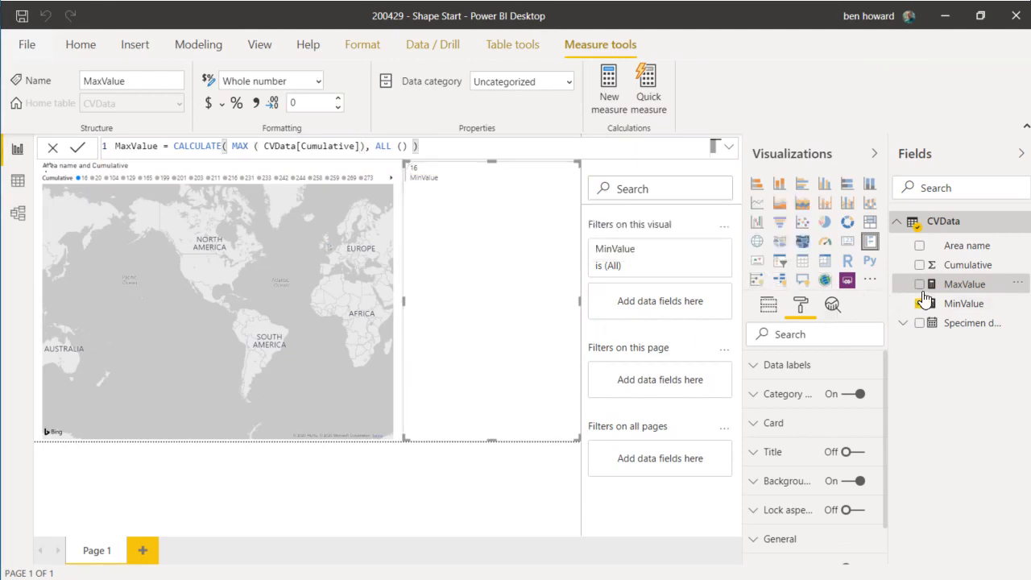
Add the MaxValue measure to the multi-row card beside the map and show the card's field settings
{"action": "left_click_drag", "start_coordinate": [939, 287], "coordinate": [519, 268]}
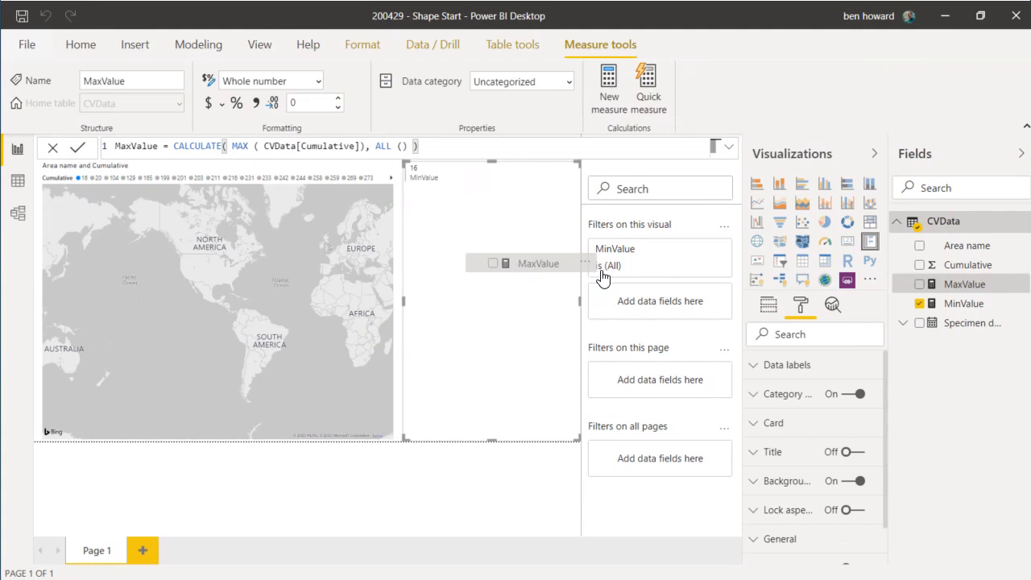
{"action": "left_click", "coordinate": [769, 310]}
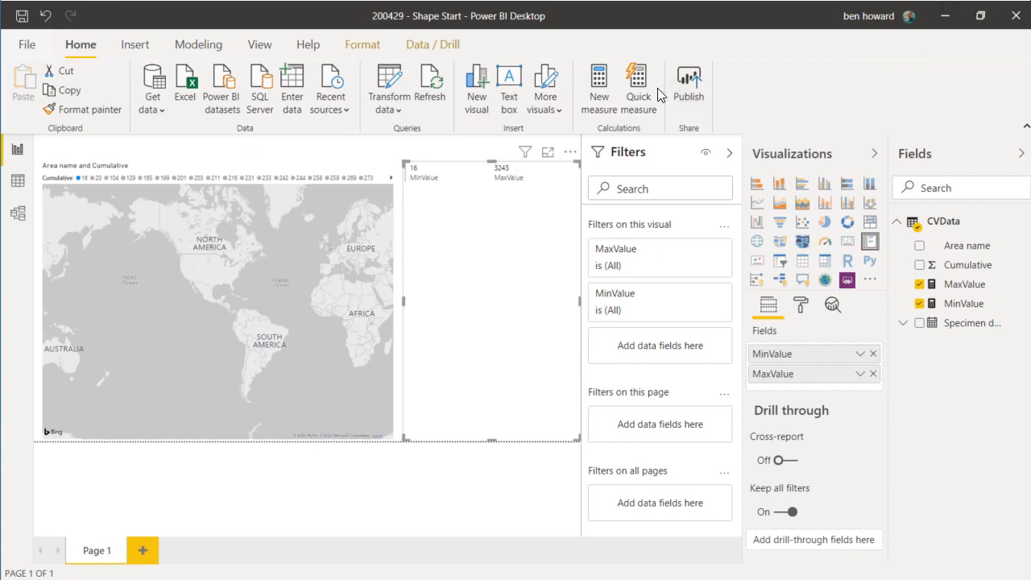
Create the measure Spread = [MaxValue] - [MinValue] and add it to the multi-row card
{"action": "left_click", "coordinate": [597, 103]}
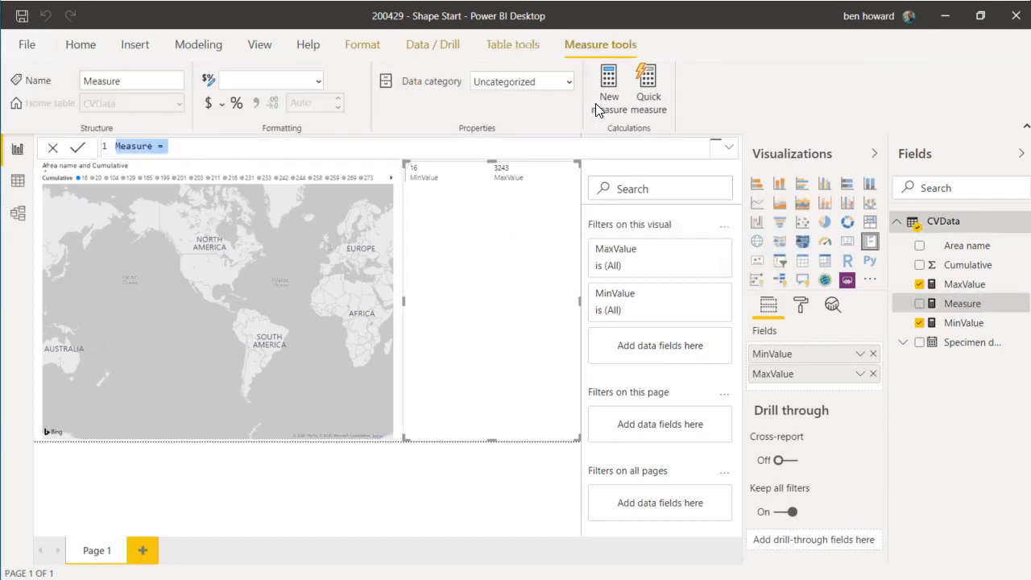
{"action": "type", "text": "Spread = [MaxValue] - [MinValue]"}
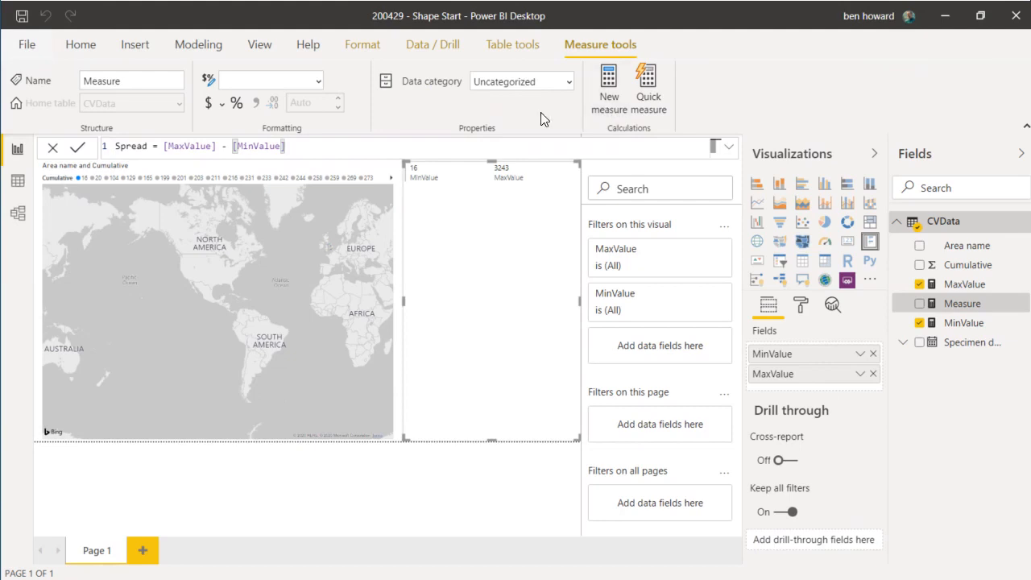
{"action": "left_click", "coordinate": [84, 148]}
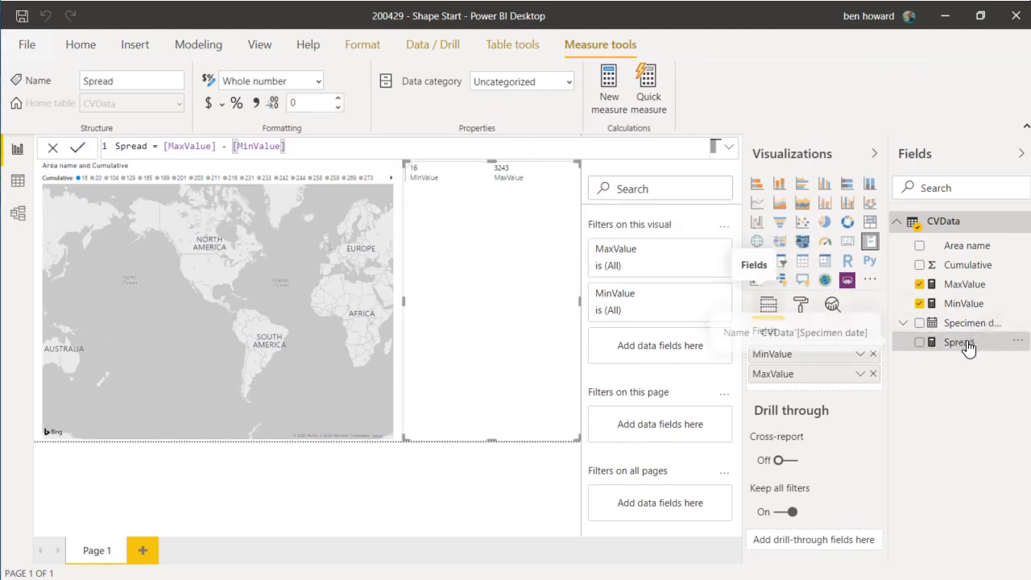
{"action": "left_click_drag", "start_coordinate": [964, 344], "coordinate": [821, 384]}
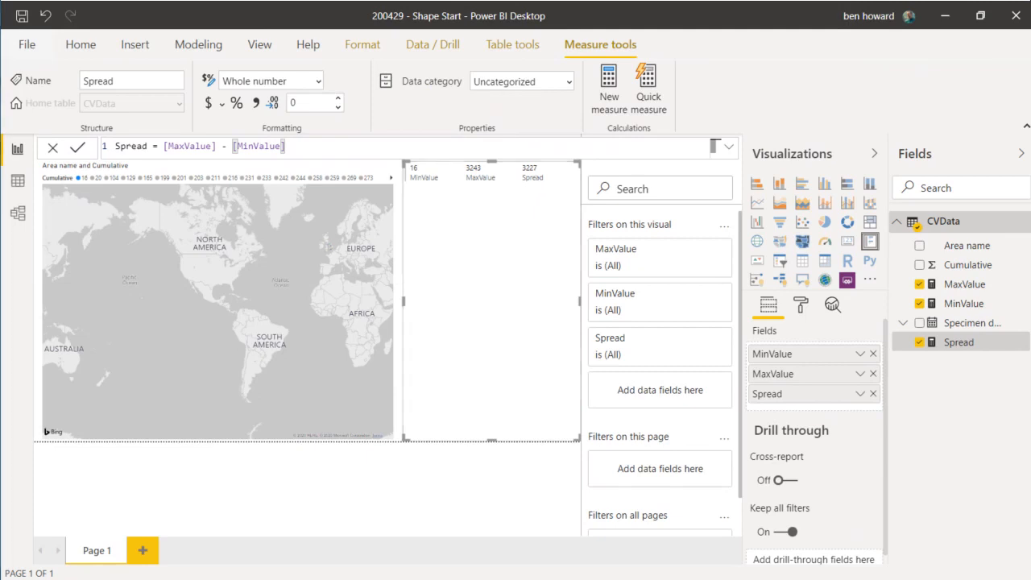
Create the measure Quartile Val = DIVIDE([Spread], 4) and add it to the multi-row card
{"action": "left_click", "coordinate": [608, 88]}
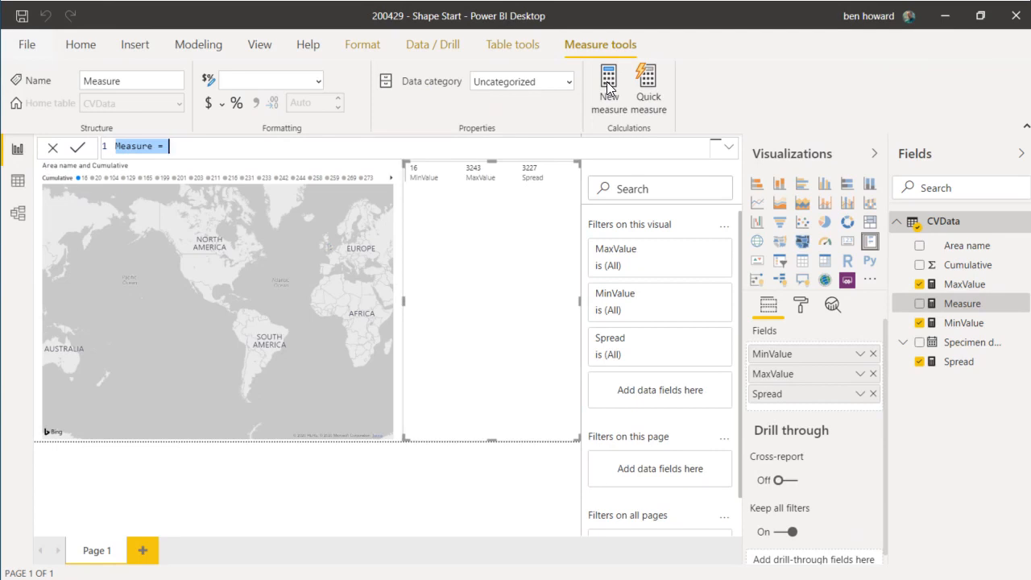
{"action": "type", "text": "Q"}
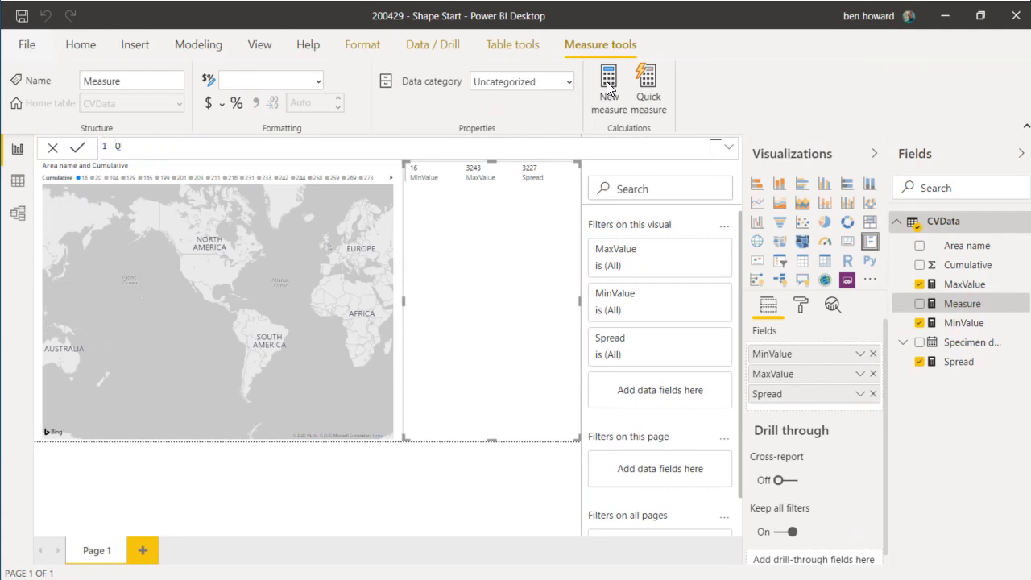
{"action": "type", "text": "uartile Val = DIV"}
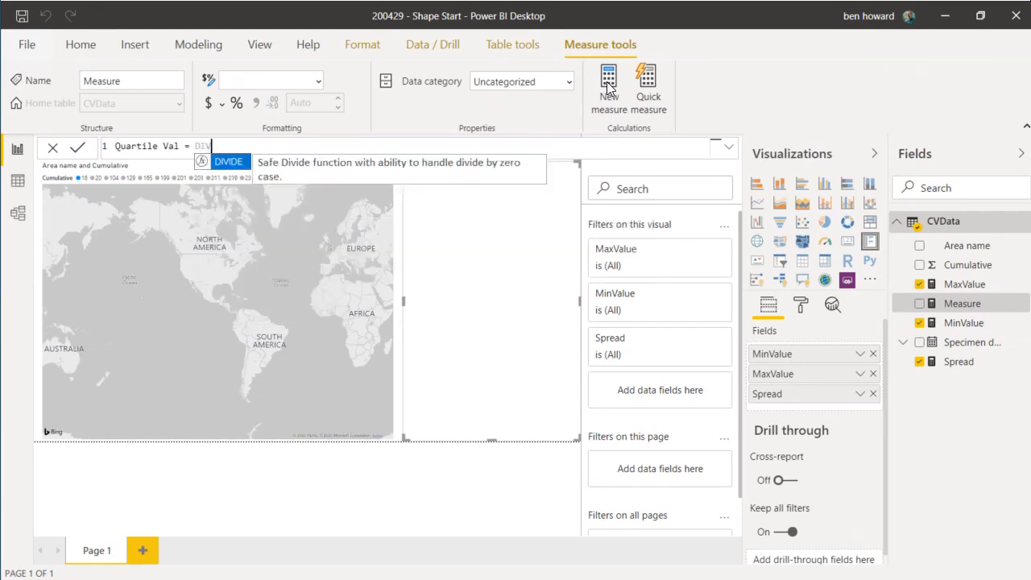
{"action": "type", "text": "IDE([Sp"}
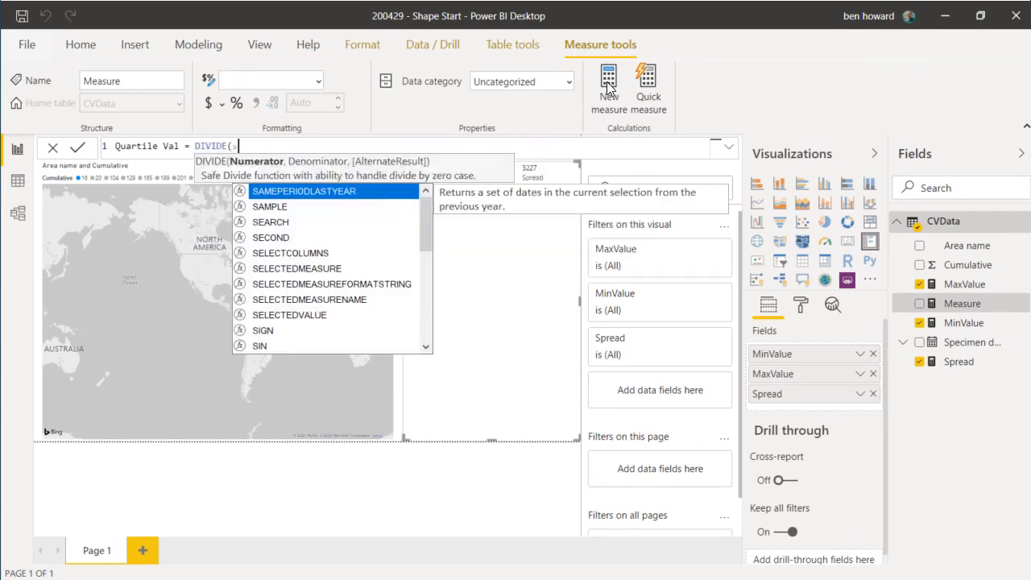
{"action": "key", "text": "Tab"}
{"action": "type", "text": ", "}
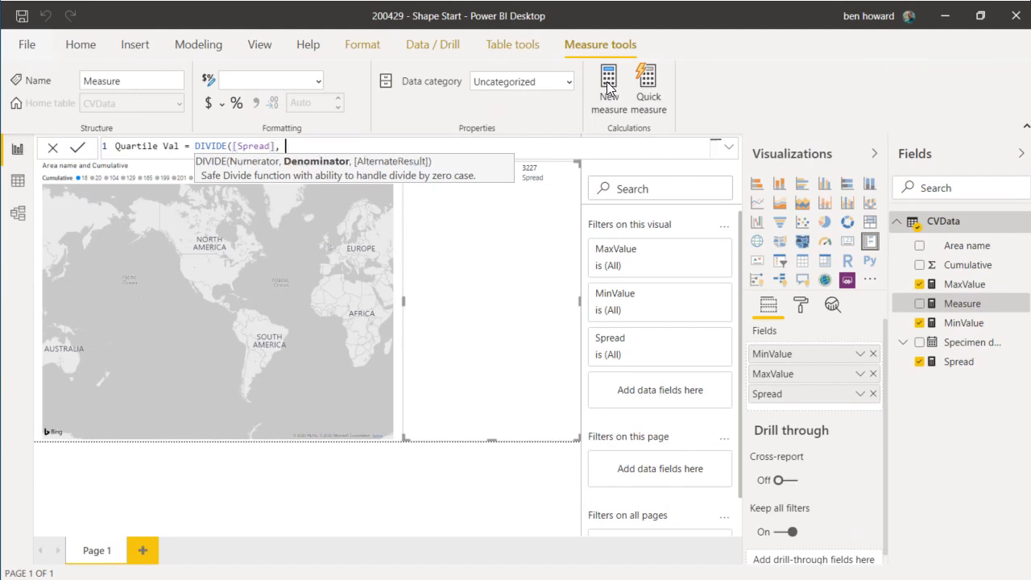
{"action": "type", "text": "4)"}
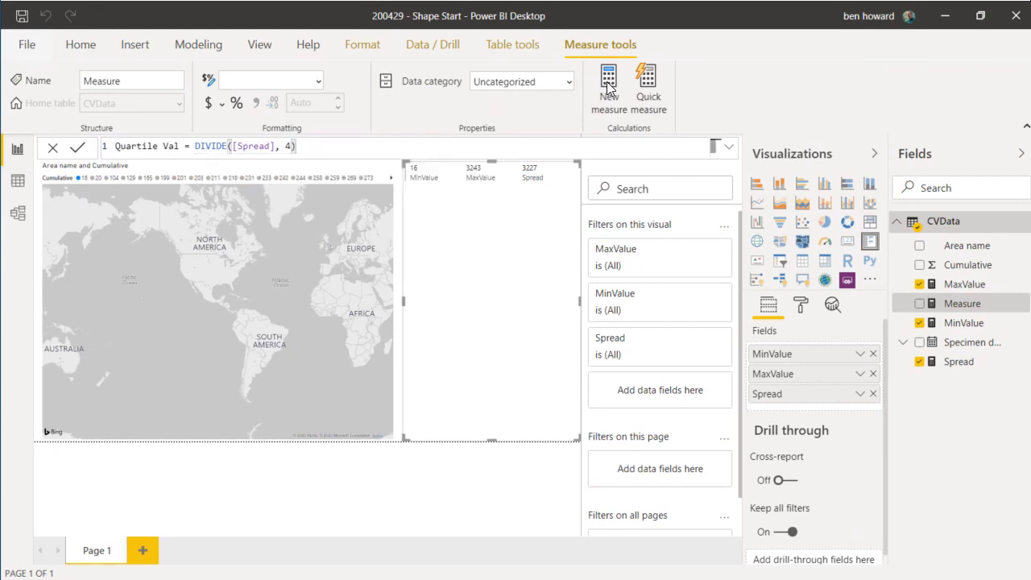
{"action": "key", "text": "Return"}
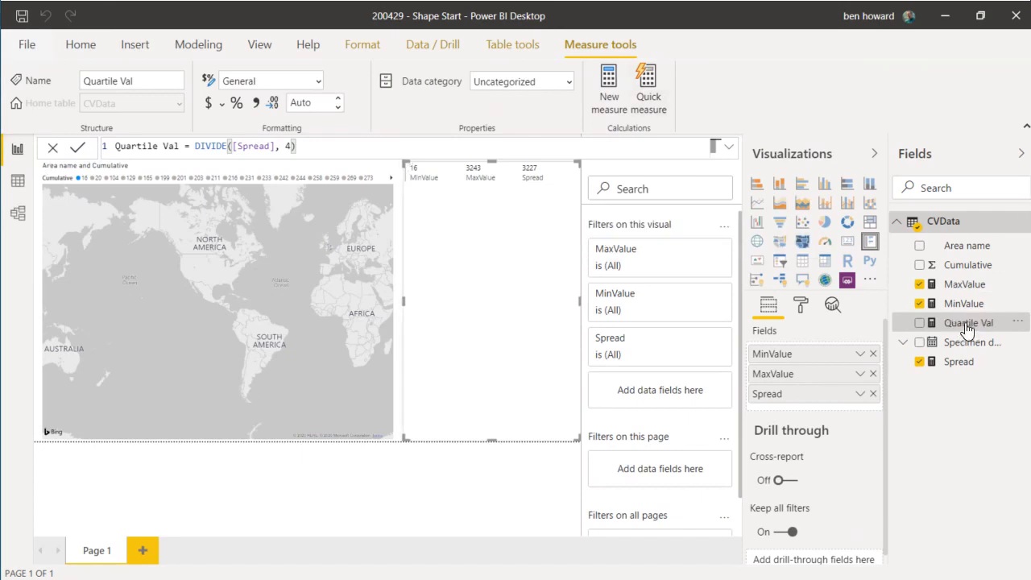
{"action": "left_click_drag", "start_coordinate": [966, 330], "coordinate": [832, 407]}
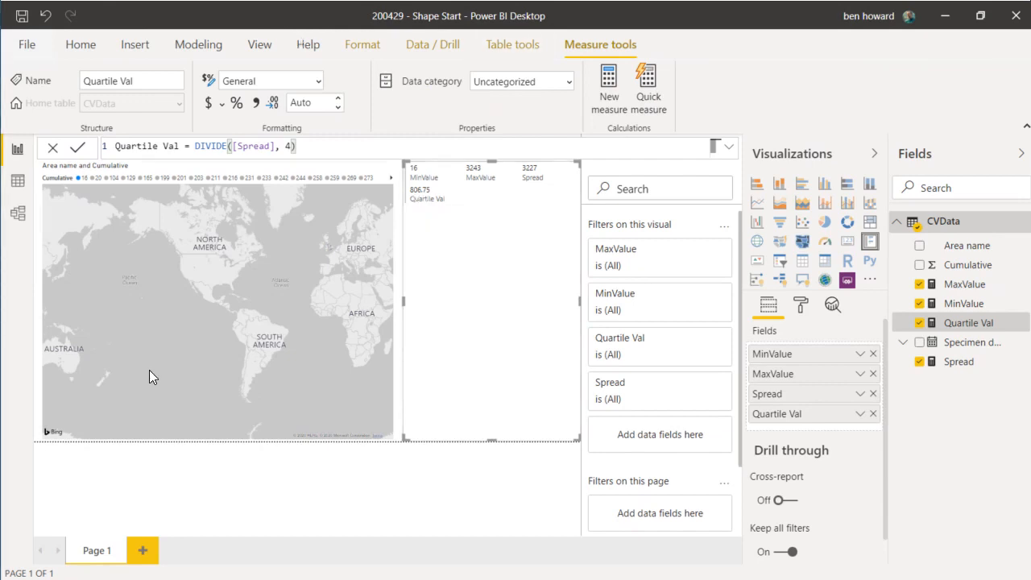
Add a calculated column to the CVData table in data view and begin its formula with Quartile Number = DIVIDE (
{"action": "left_click", "coordinate": [18, 185]}
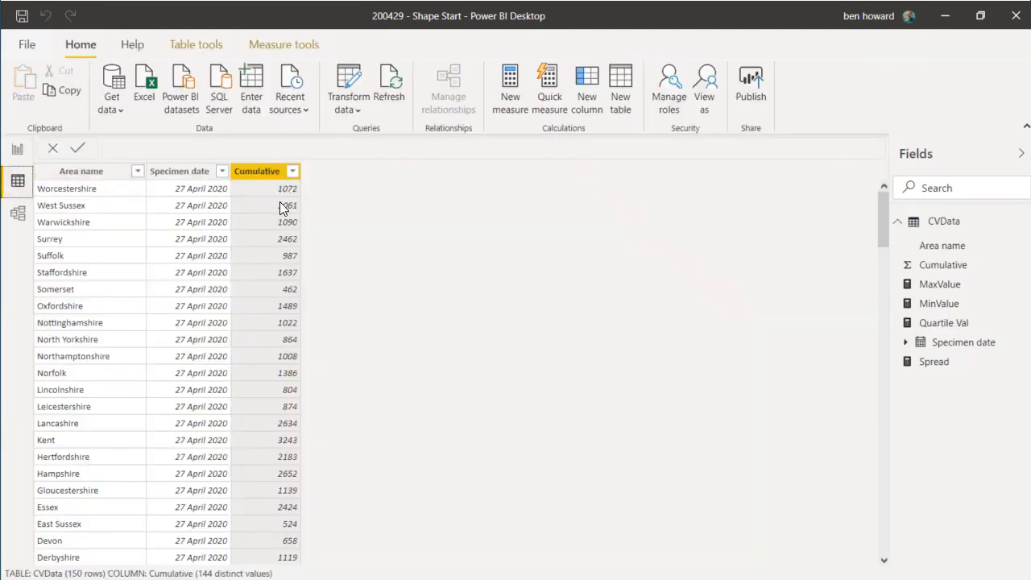
{"action": "left_click", "coordinate": [96, 196]}
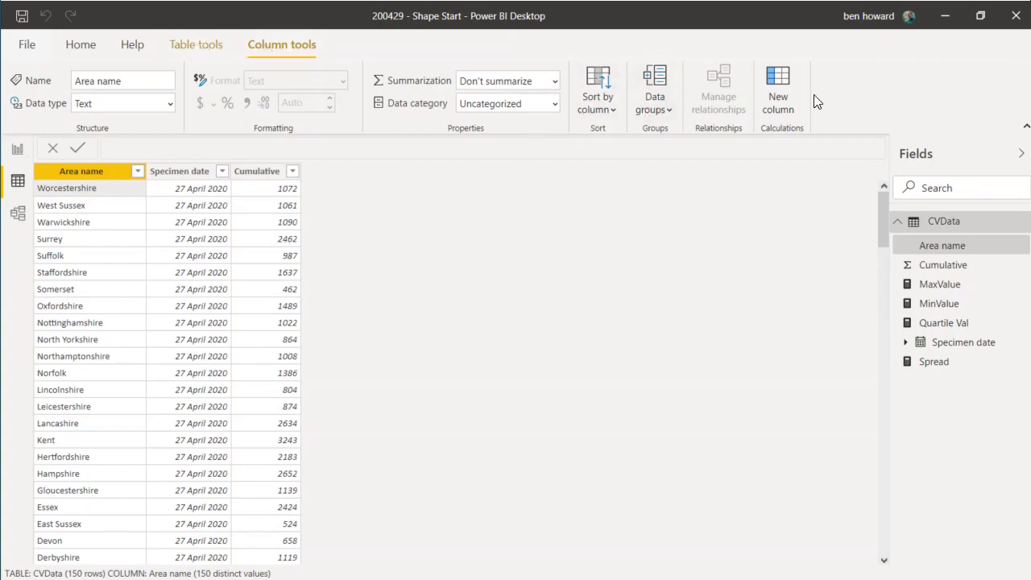
{"action": "left_click", "coordinate": [788, 94]}
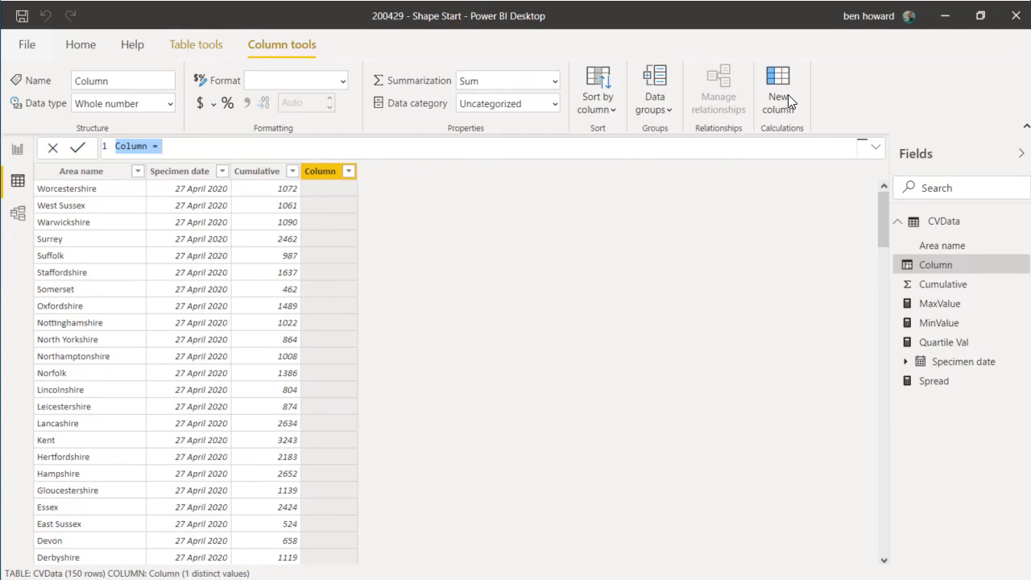
{"action": "type", "text": "C"}
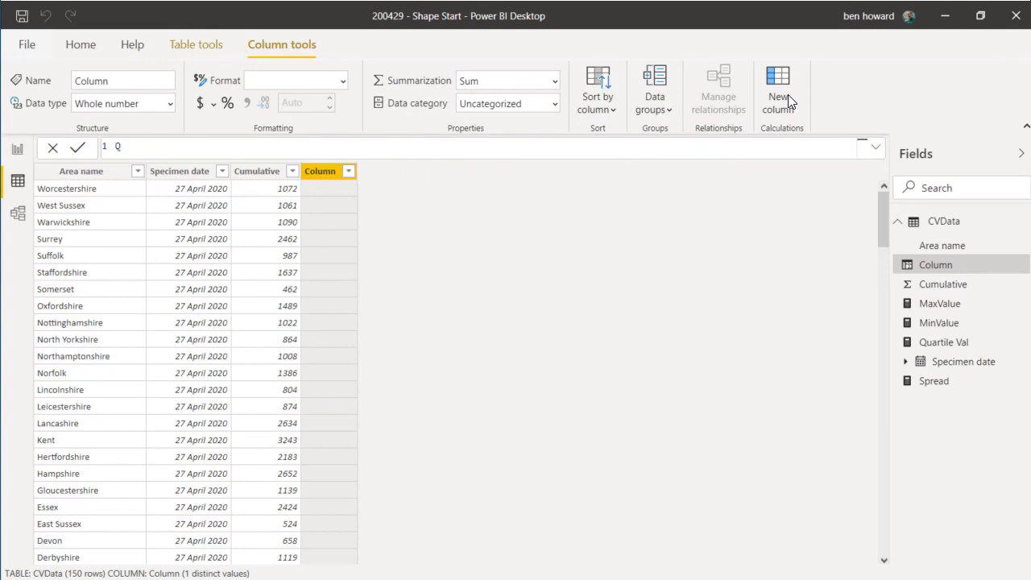
{"action": "type", "text": "uartile Number =DIVD"}
{"action": "key", "text": "BackSpace"}
{"action": "key", "text": "BackSpace"}
{"action": "key", "text": "BackSpace"}
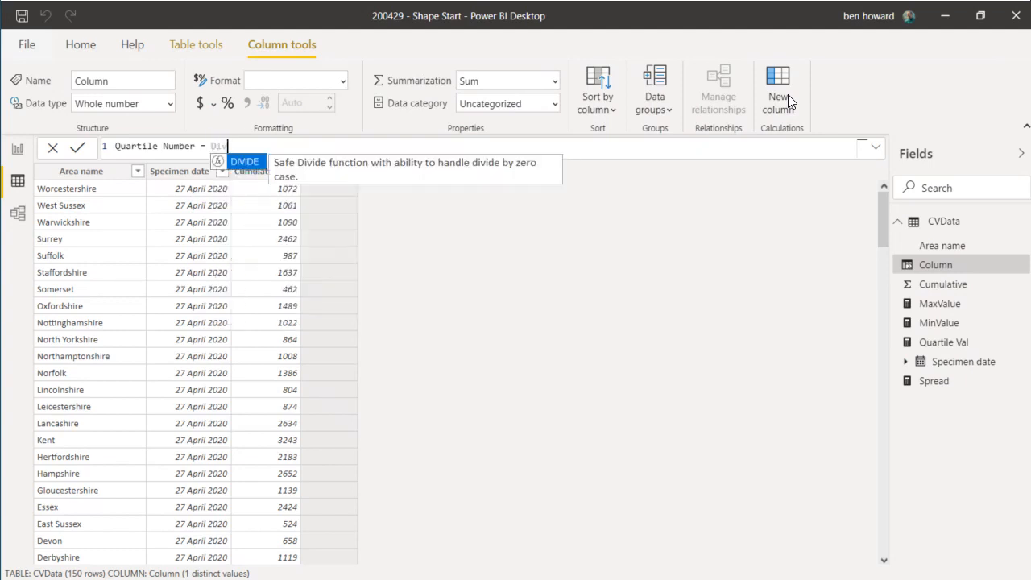
{"action": "type", "text": "ID"}
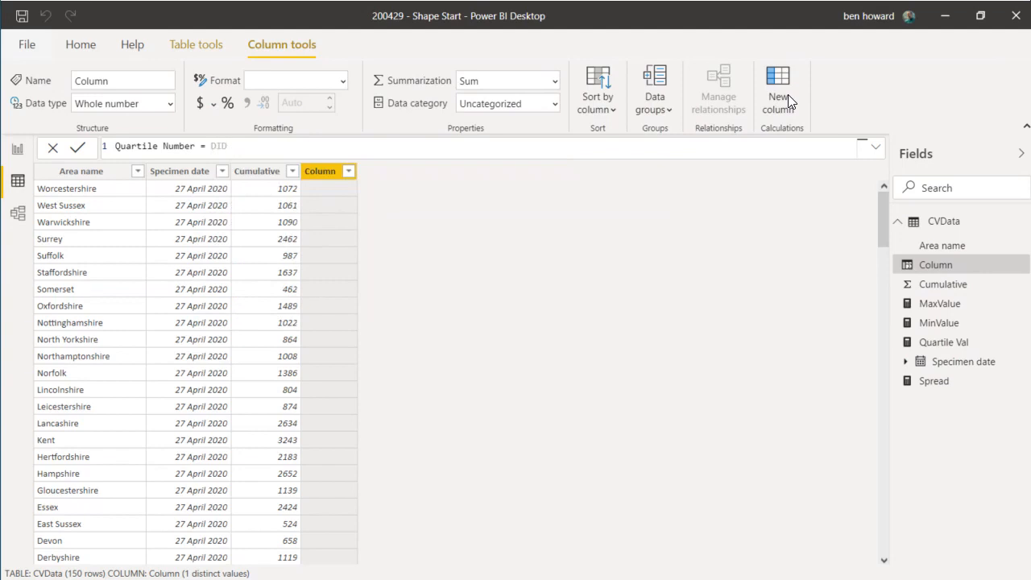
{"action": "type", "text": "IDE ("}
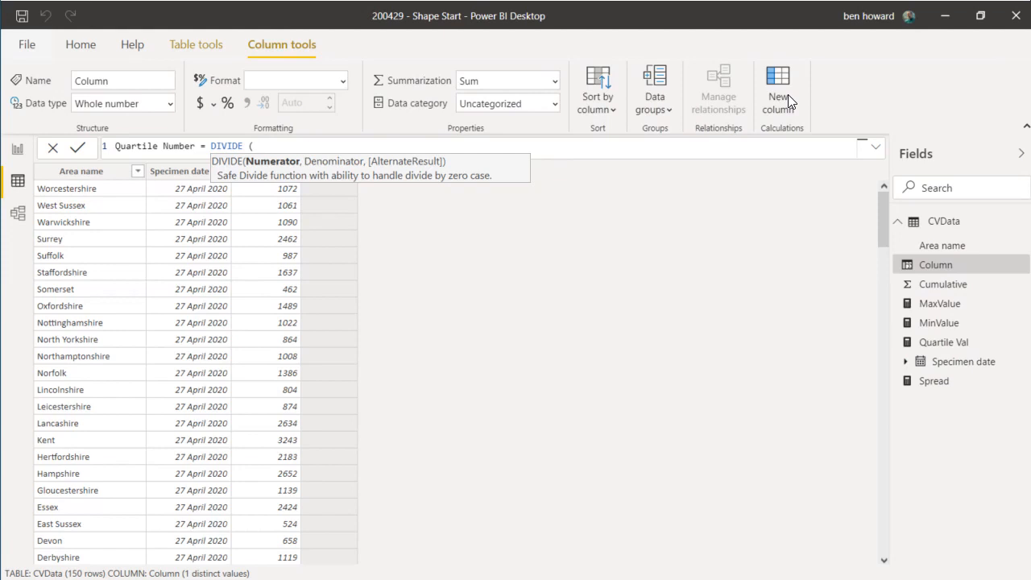
Enter CVData[Cumulative] - CVData[MinValue] as the numerator of the Quartile Number column's DIVIDE formula
{"action": "type", "text": " C"}
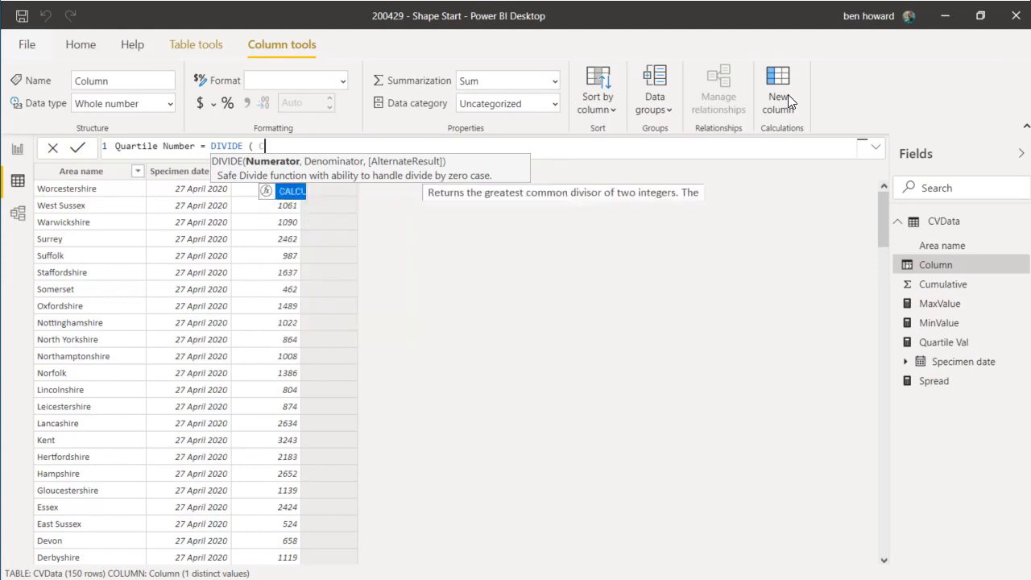
{"action": "type", "text": "V"}
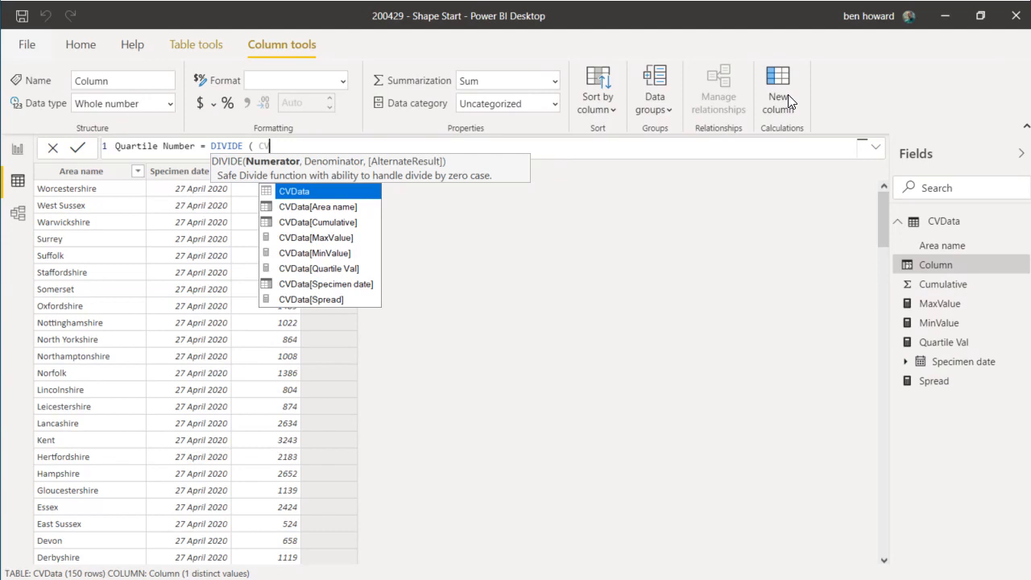
{"action": "key", "text": "Down"}
{"action": "key", "text": "Down"}
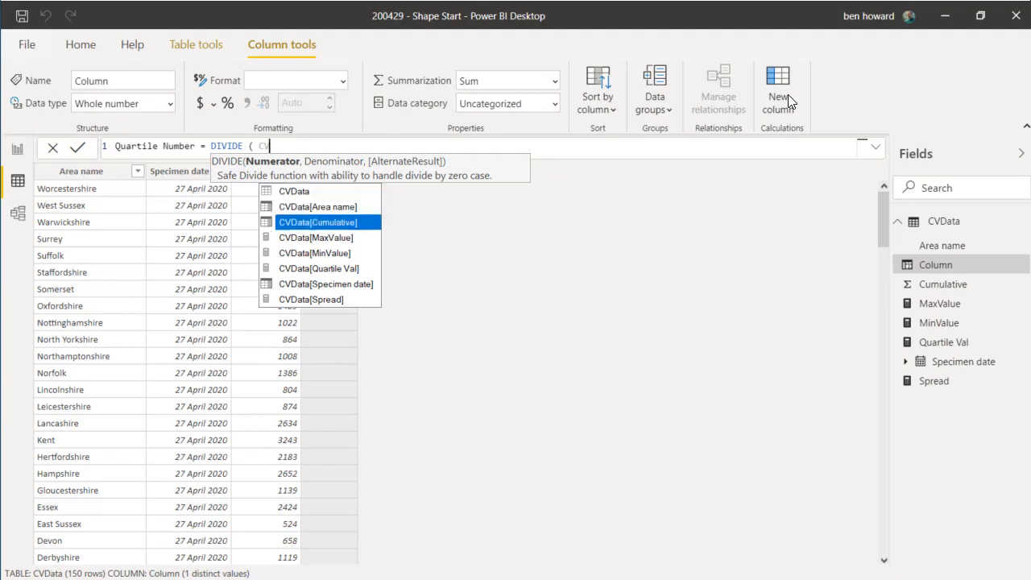
{"action": "key", "text": "Tab"}
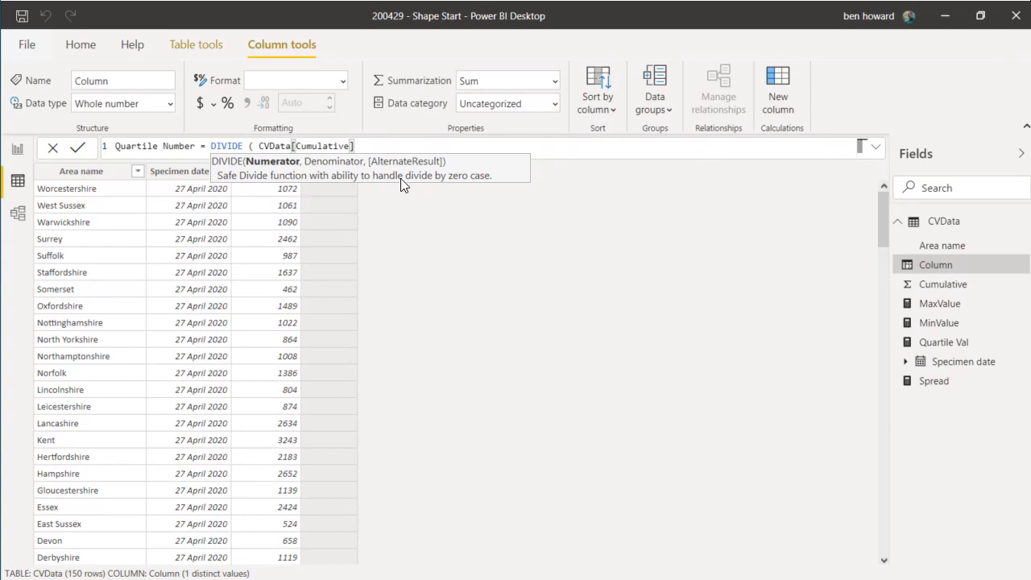
{"action": "type", "text": "-"}
{"action": "type", "text": "vda"}
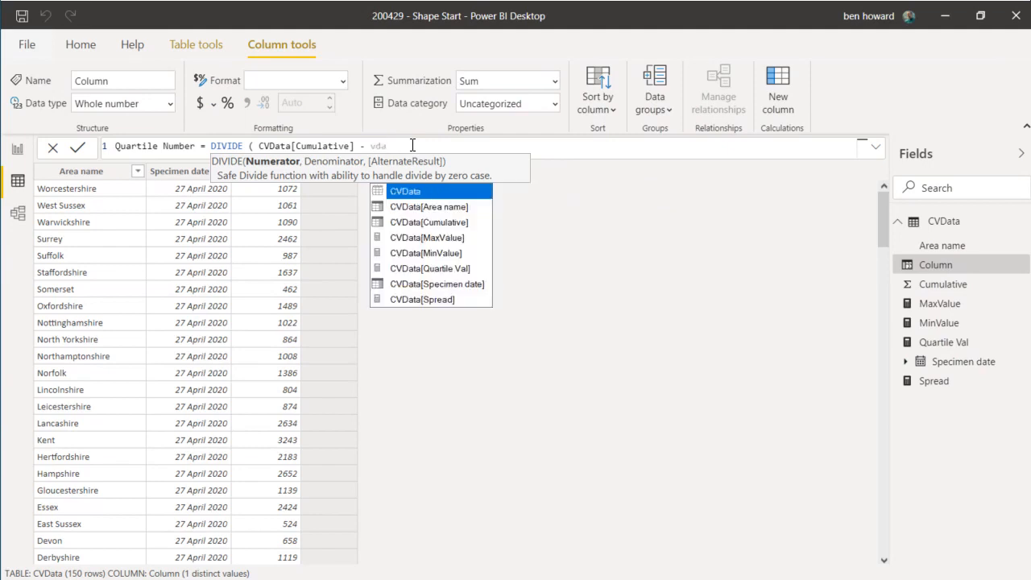
{"action": "key", "text": "Down"}
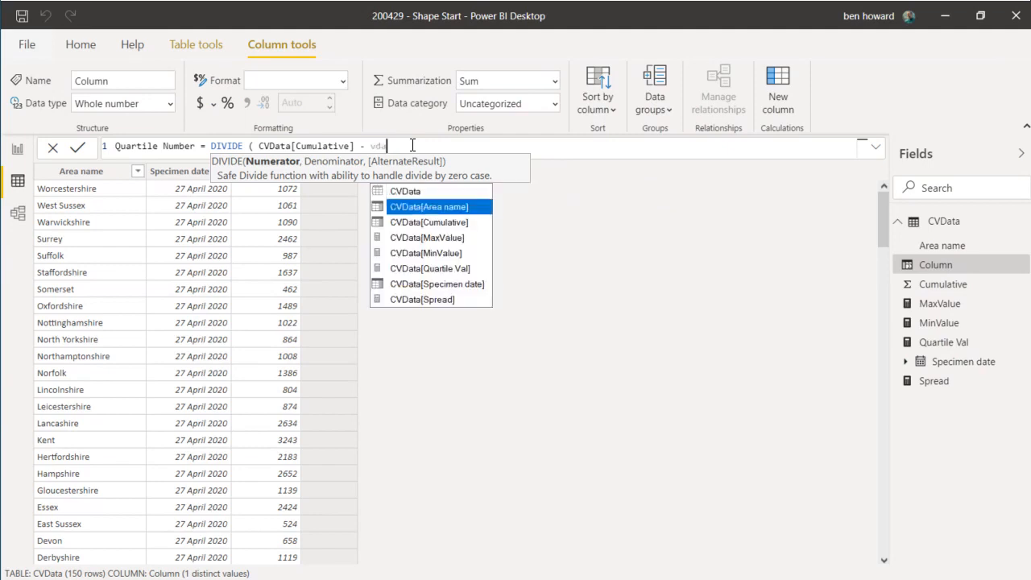
{"action": "key", "text": "Down"}
{"action": "key", "text": "Down"}
{"action": "key", "text": "Down"}
{"action": "key", "text": "Tab"}
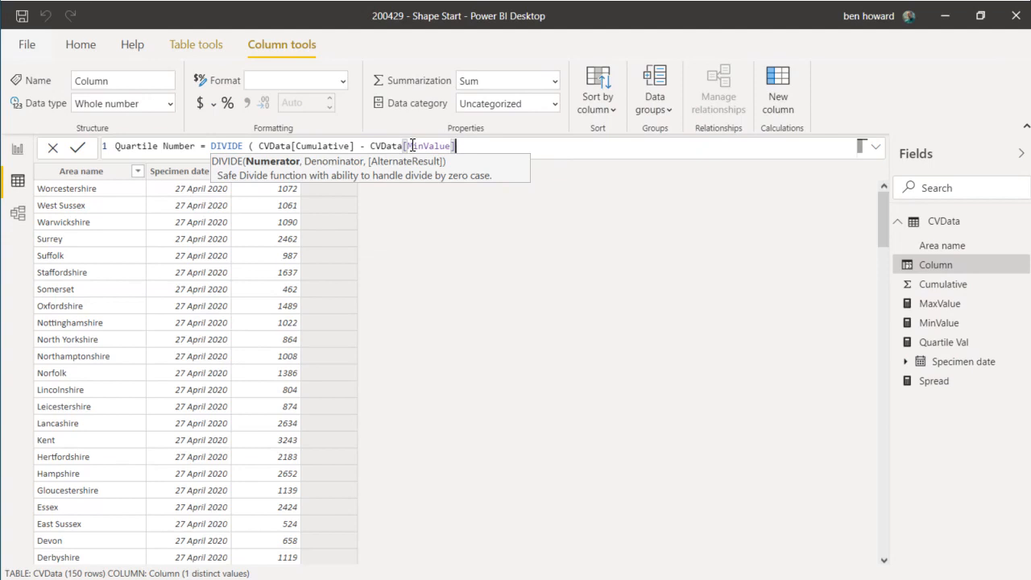
Use CVData[Quartile Val] as the denominator without an alternate result, close the DIVIDE expression and commit the Quartile Number column
{"action": "type", "text": ", "}
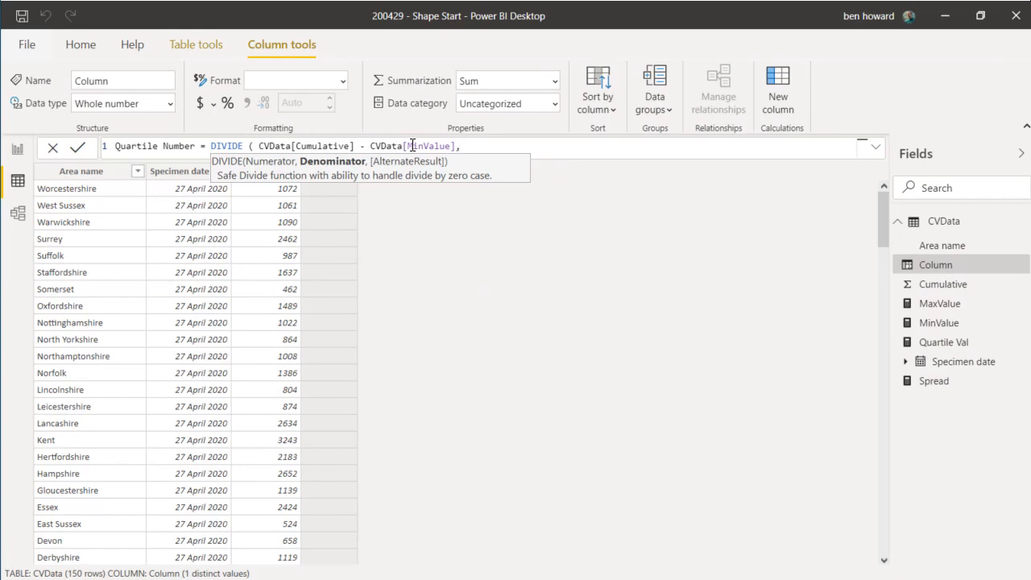
{"action": "type", "text": "C"}
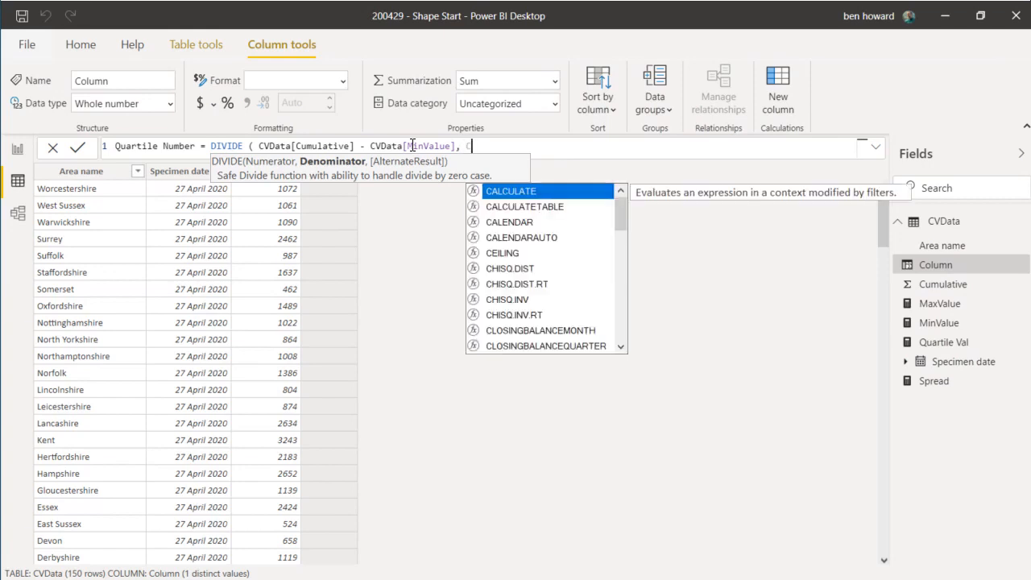
{"action": "type", "text": "VD"}
{"action": "key", "text": "Down"}
{"action": "key", "text": "Down"}
{"action": "key", "text": "Down"}
{"action": "key", "text": "Down"}
{"action": "key", "text": "Down"}
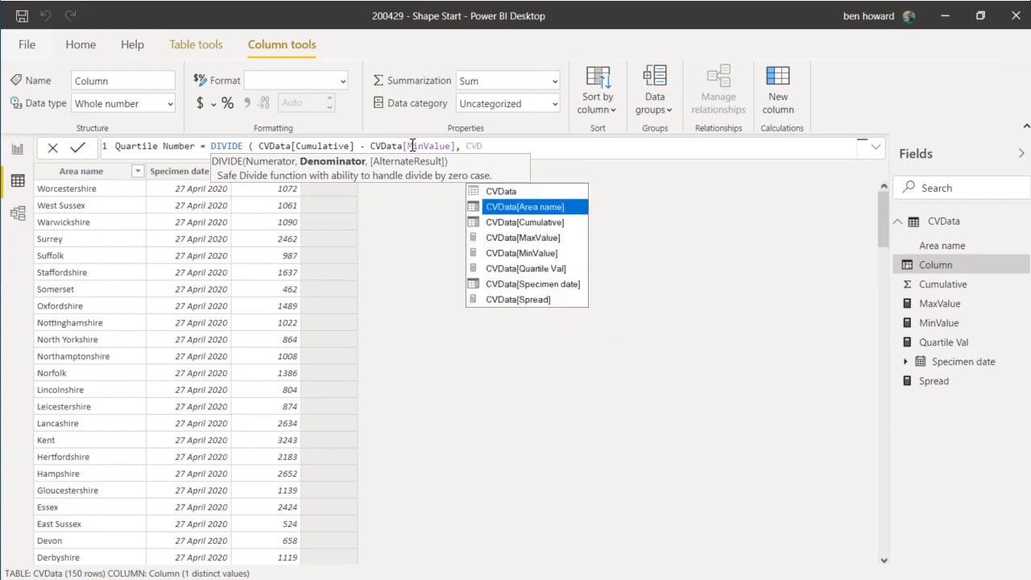
{"action": "key", "text": "Tab"}
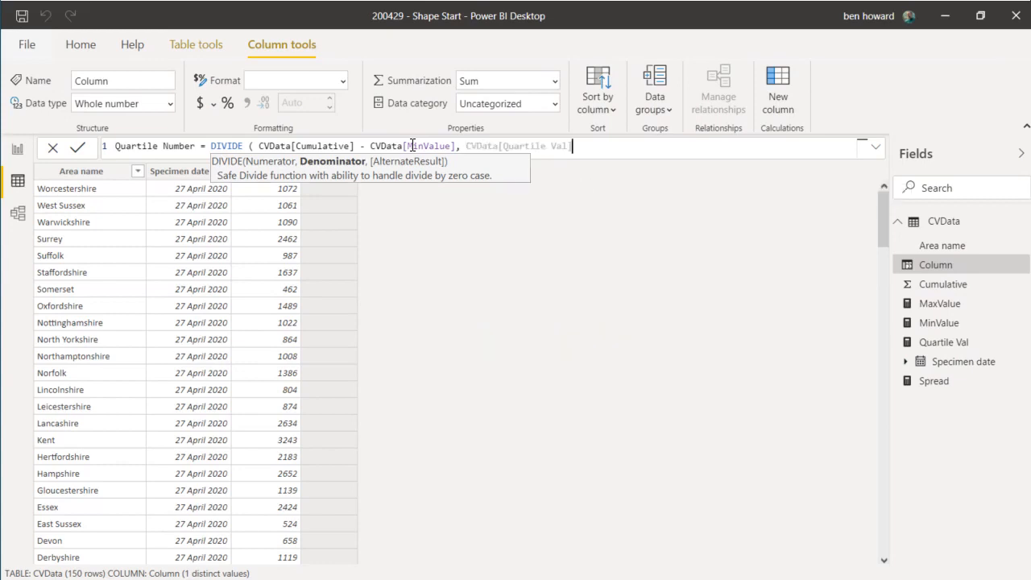
{"action": "type", "text": ","}
{"action": "key", "text": "BackSpace"}
{"action": "key", "text": "BackSpace"}
{"action": "key", "text": "BackSpace"}
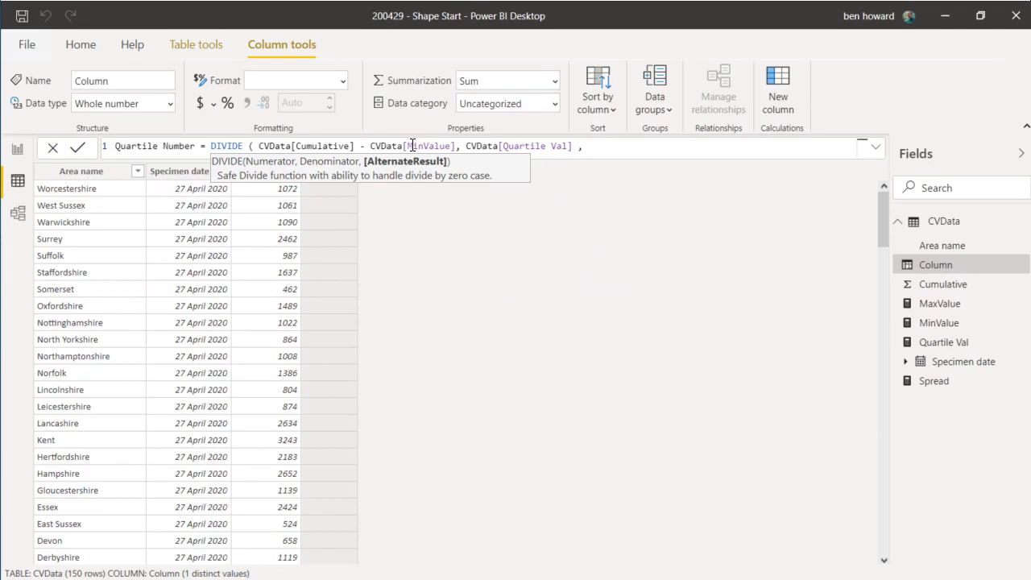
{"action": "type", "text": ") "}
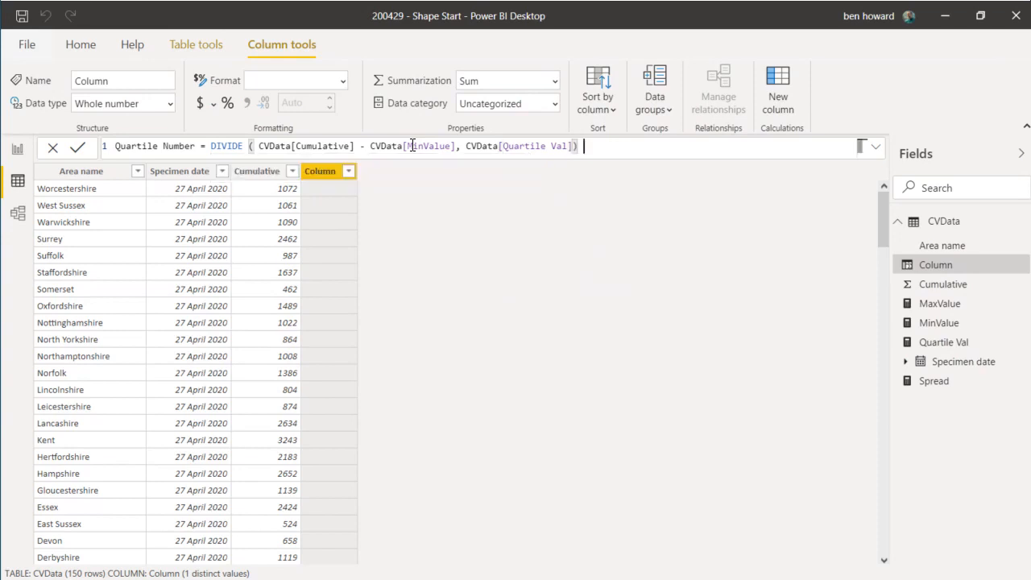
{"action": "type", "text": ", 0"}
{"action": "key", "text": "BackSpace"}
{"action": "key", "text": "BackSpace"}
{"action": "key", "text": "BackSpace"}
{"action": "key", "text": "BackSpace"}
{"action": "left_click", "coordinate": [85, 150]}
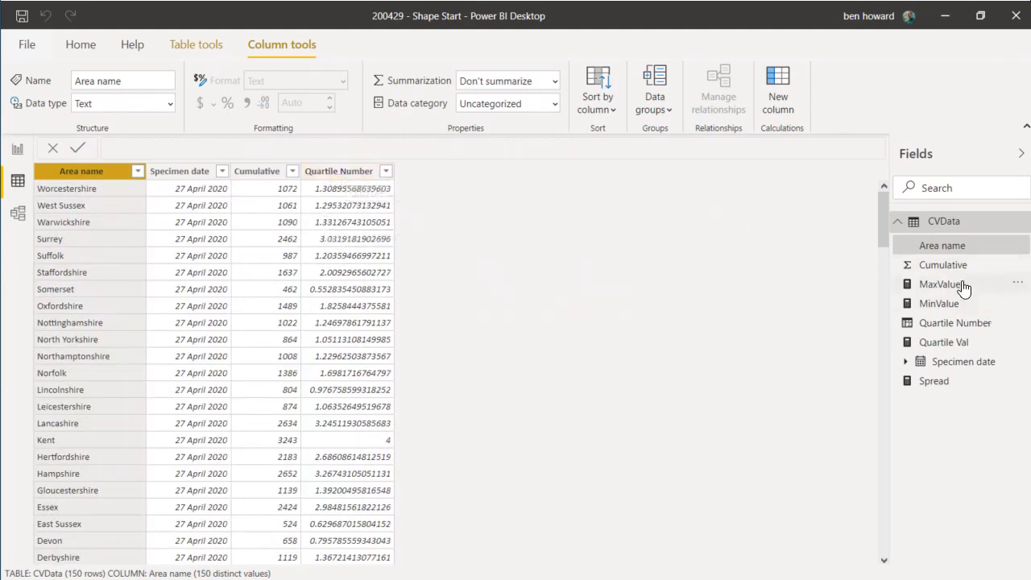
Wrap the Quartile Number column's DIVIDE expression in ROUNDUP with 0 digits, commit it, and check the column's distinct values in its filter list
{"action": "left_click", "coordinate": [949, 344]}
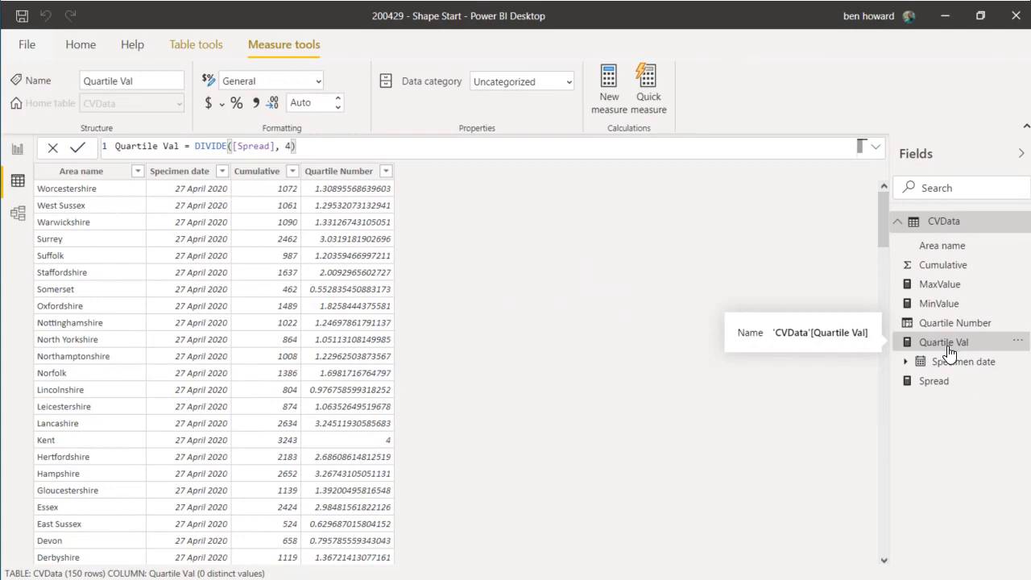
{"action": "left_click", "coordinate": [955, 322]}
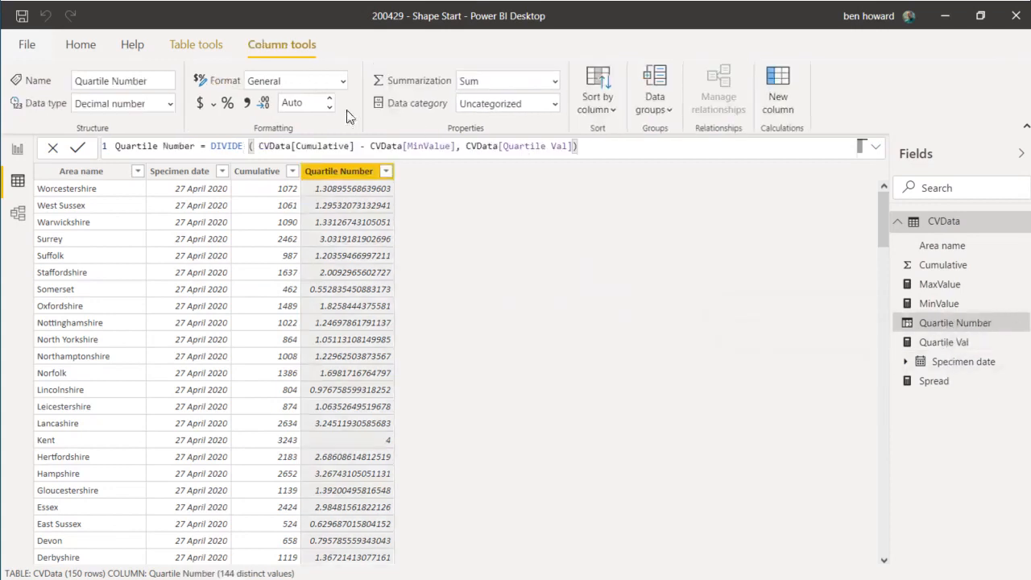
{"action": "left_click", "coordinate": [211, 146]}
{"action": "type", "text": "ROU"}
{"action": "type", "text": "NDUP"}
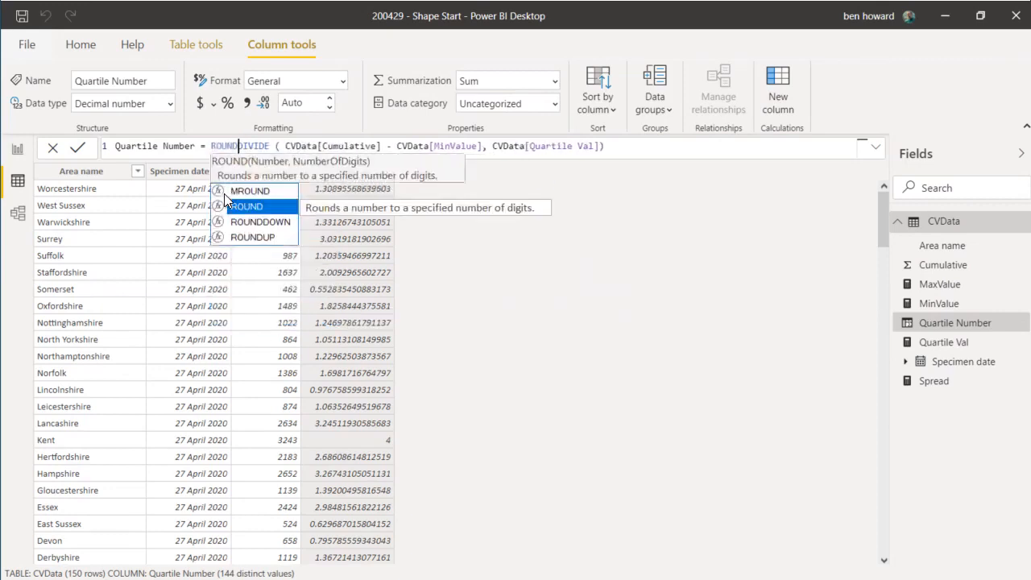
{"action": "type", "text": " ("}
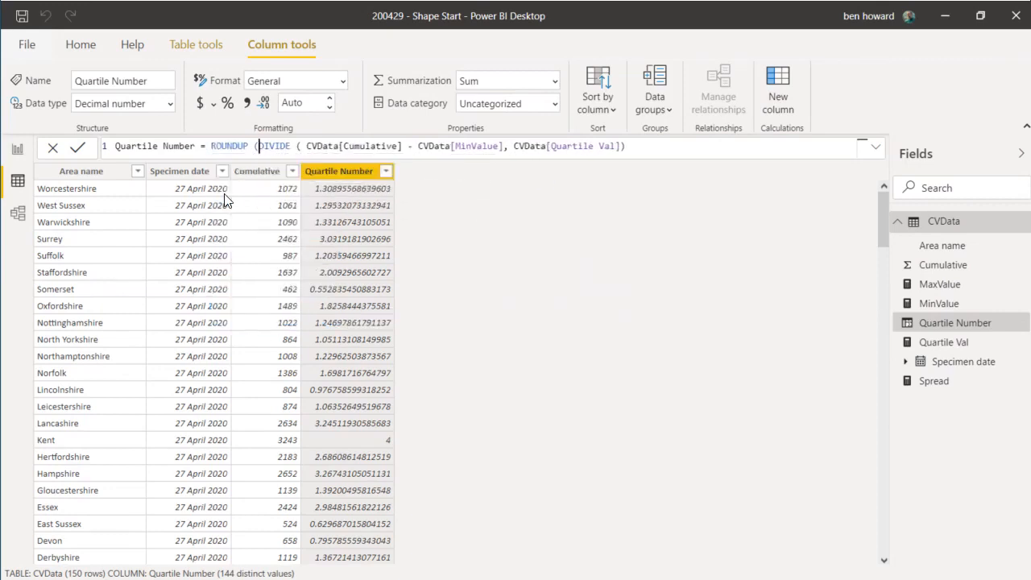
{"action": "key", "text": "End"}
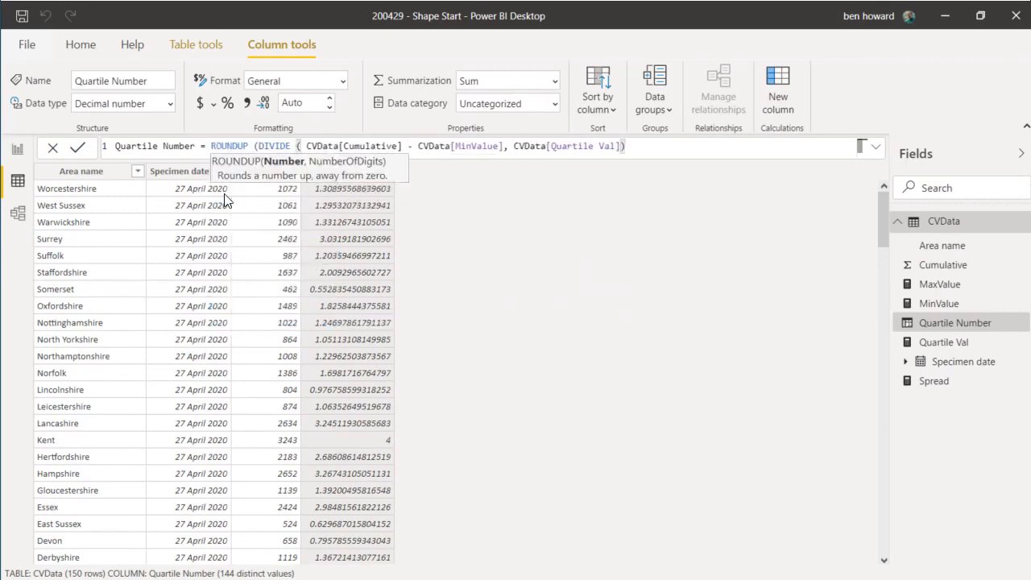
{"action": "type", "text": ",0)"}
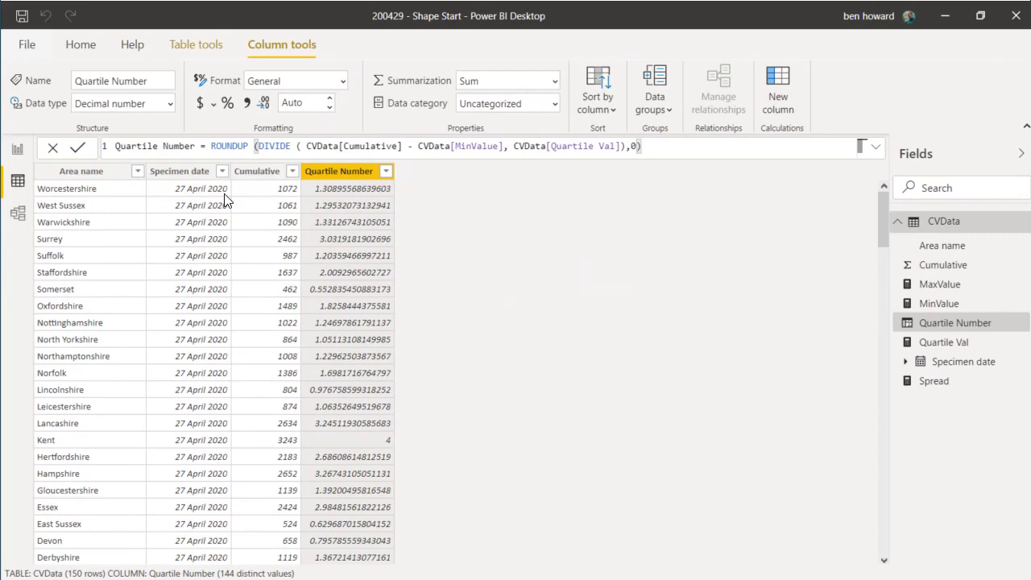
{"action": "key", "text": "Return"}
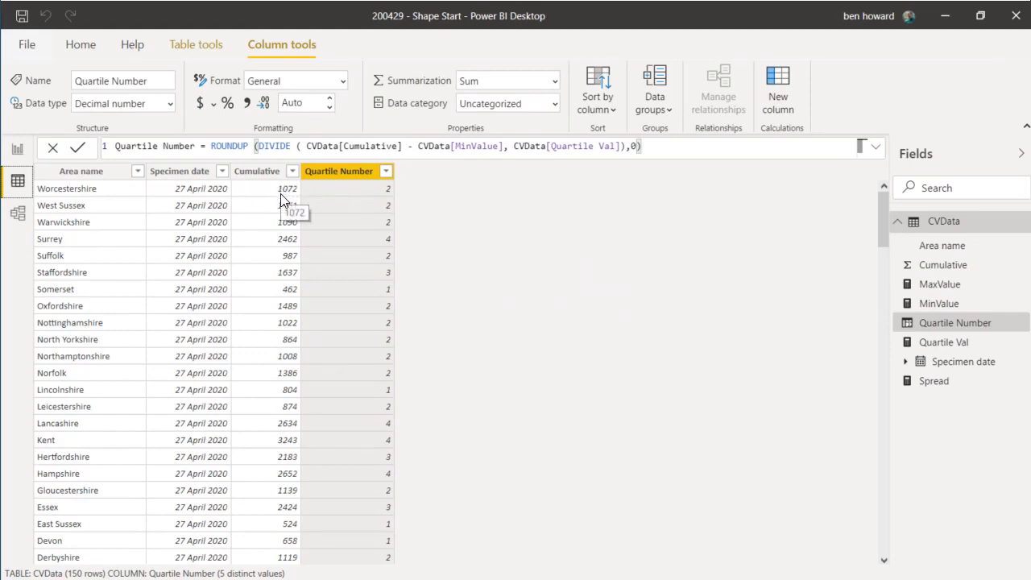
{"action": "left_click", "coordinate": [386, 172]}
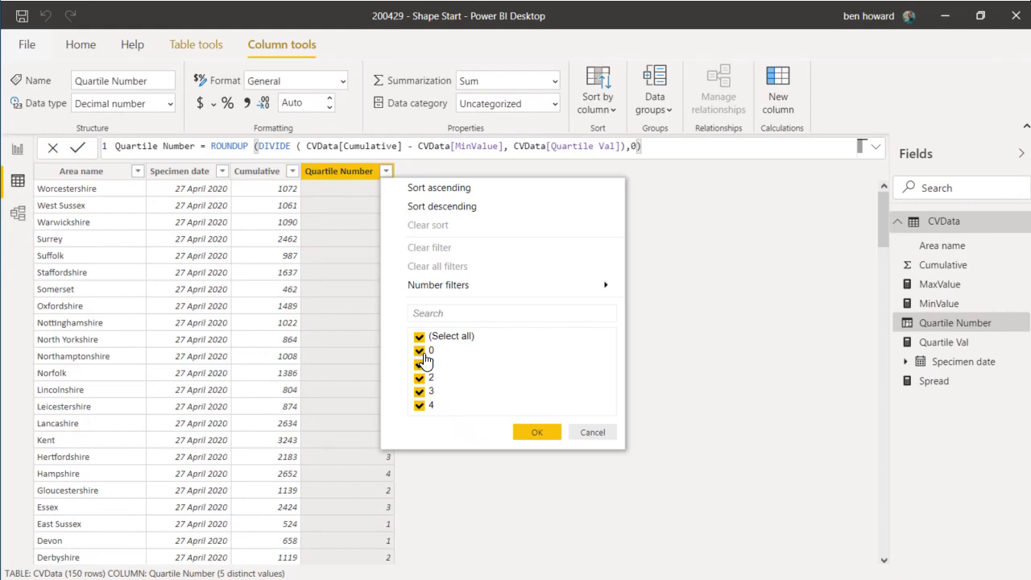
{"action": "left_click", "coordinate": [538, 433]}
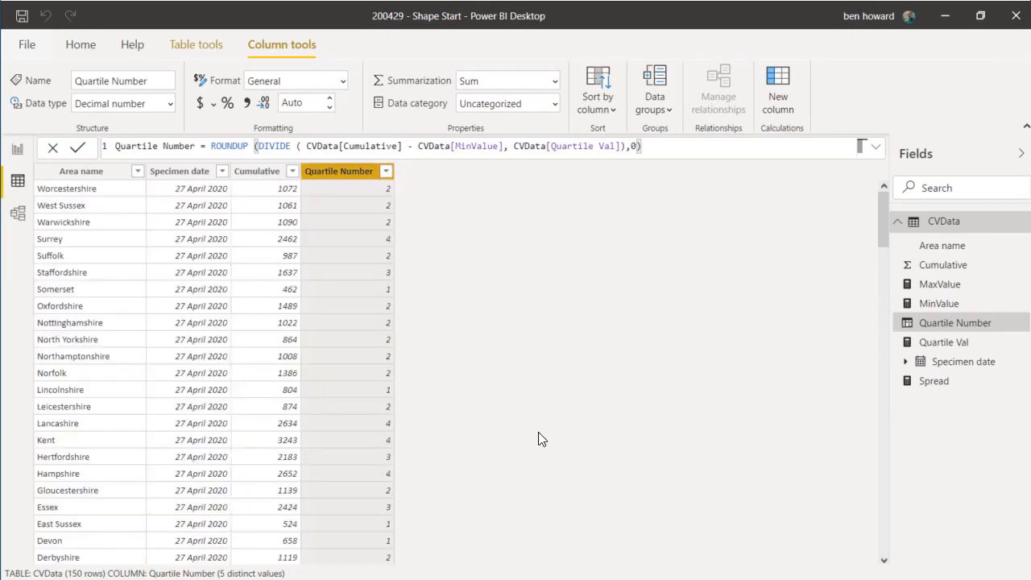
Return to the report, select the filled map and bring England's shaded areas into view
{"action": "left_click", "coordinate": [17, 153]}
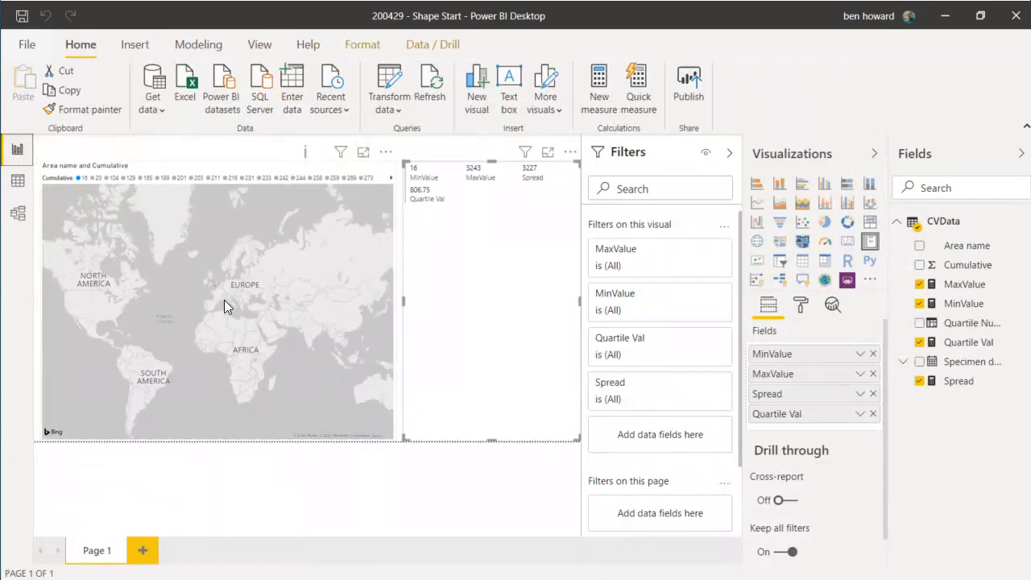
{"action": "double_click", "coordinate": [224, 299]}
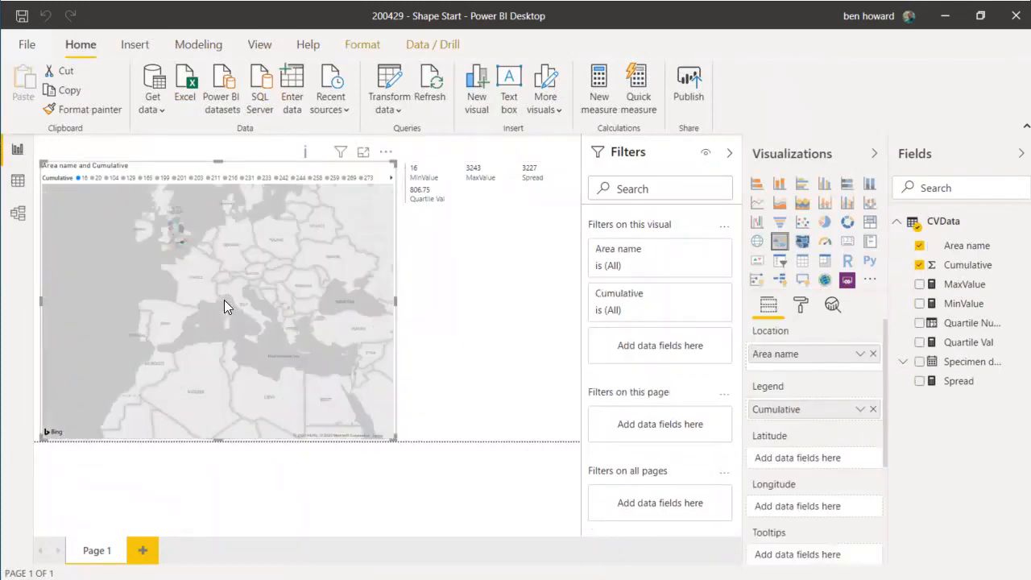
{"action": "left_click_drag", "start_coordinate": [220, 250], "coordinate": [251, 334]}
{"action": "scroll", "coordinate": [251, 335], "scroll_direction": "up", "scroll_amount": 1}
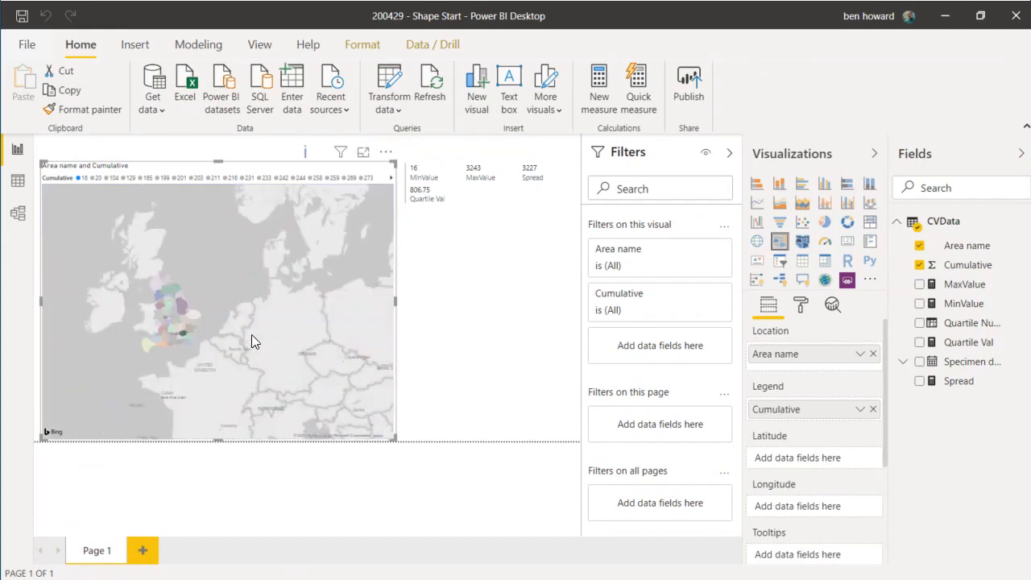
{"action": "scroll", "coordinate": [251, 335], "scroll_direction": "up", "scroll_amount": 1}
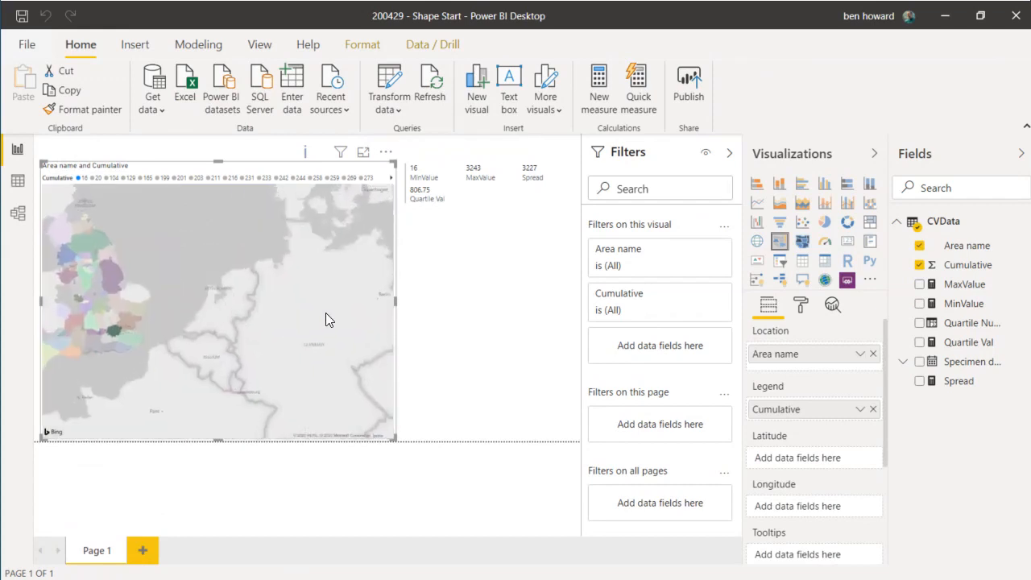
{"action": "scroll", "coordinate": [326, 313], "scroll_direction": "down", "scroll_amount": 1}
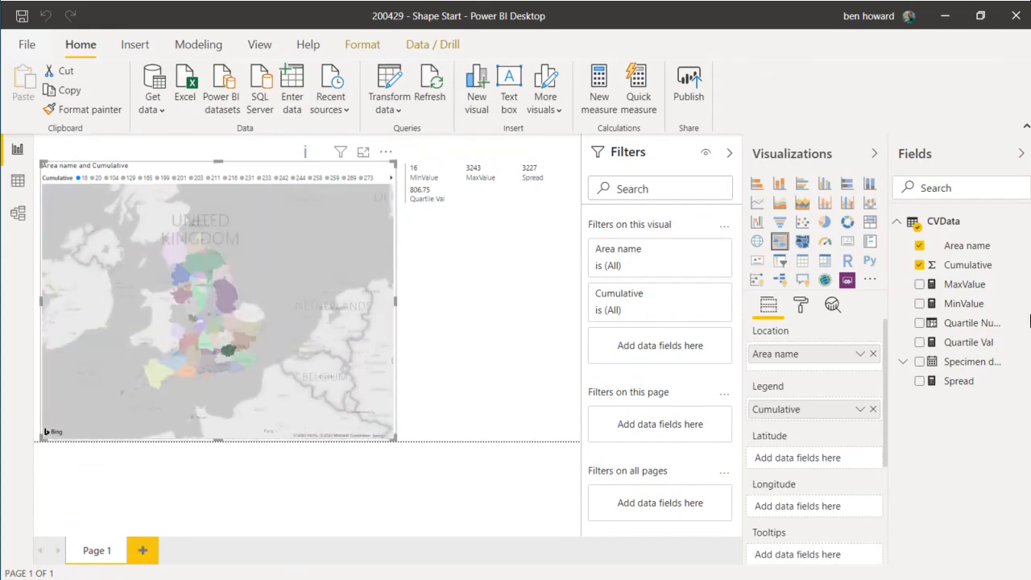
Replace Cumulative with the Quartile Number column as the filled map's legend field
{"action": "left_click", "coordinate": [802, 309]}
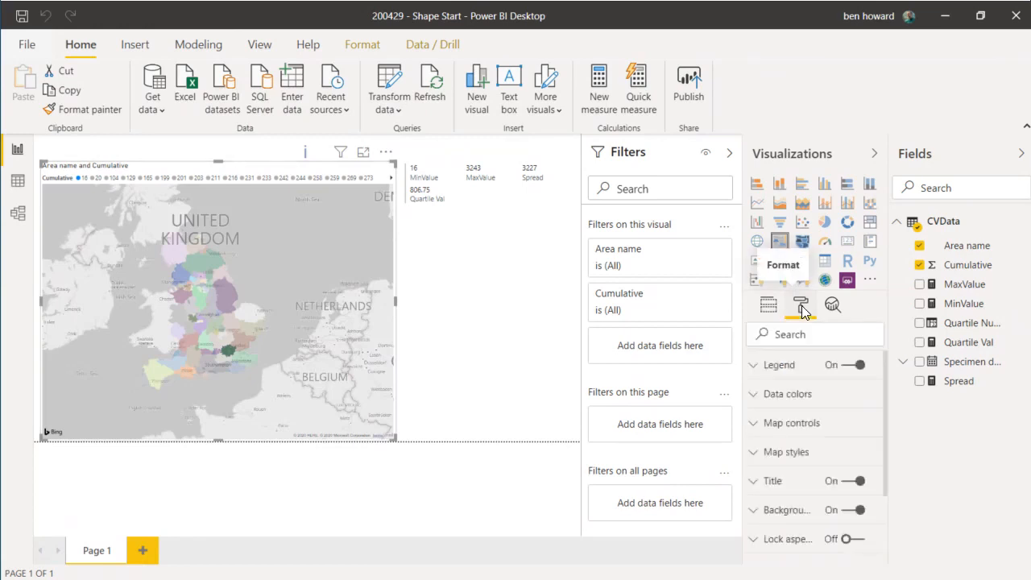
{"action": "left_click", "coordinate": [770, 306]}
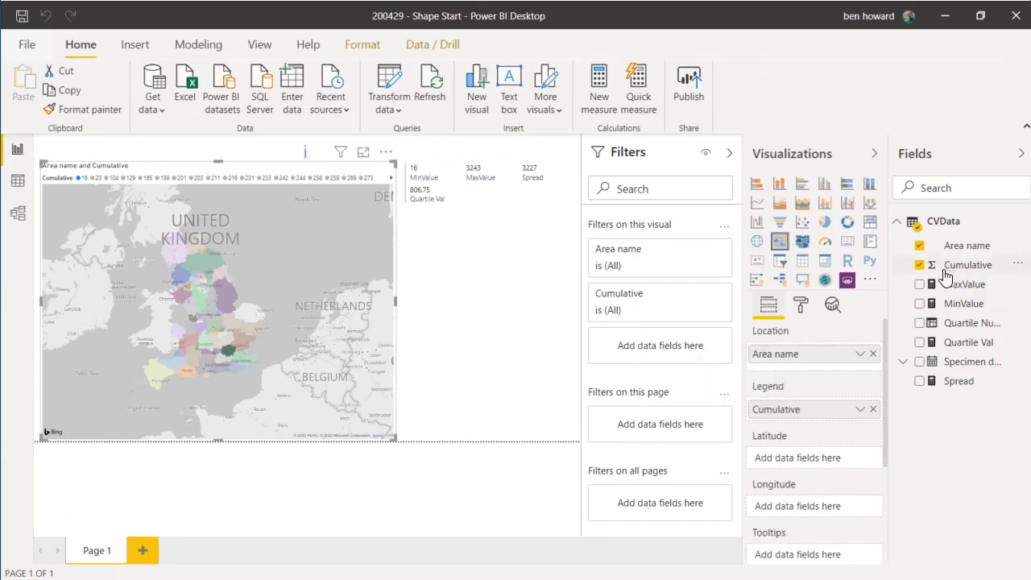
{"action": "left_click", "coordinate": [872, 409]}
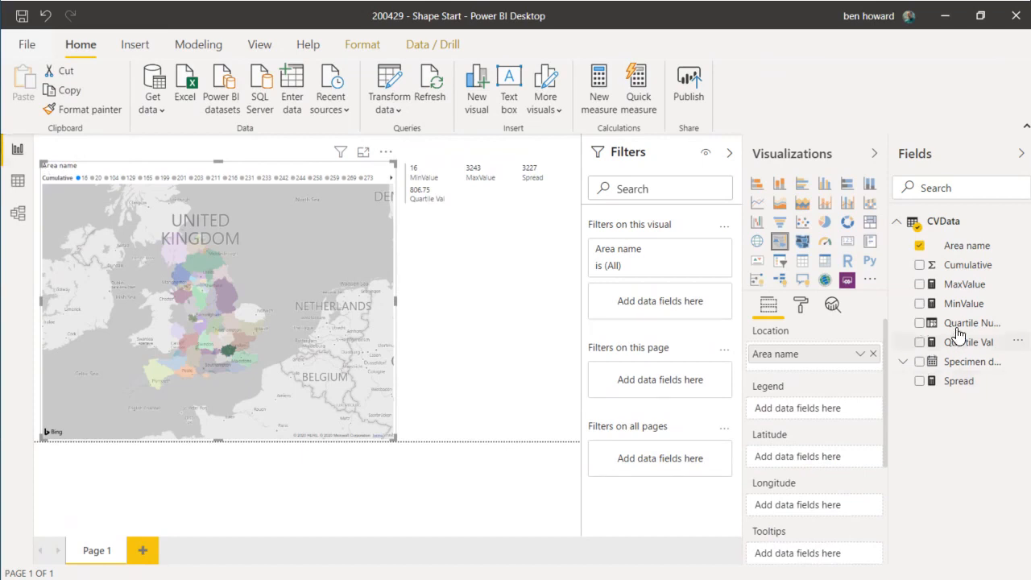
{"action": "left_click_drag", "start_coordinate": [965, 328], "coordinate": [815, 409]}
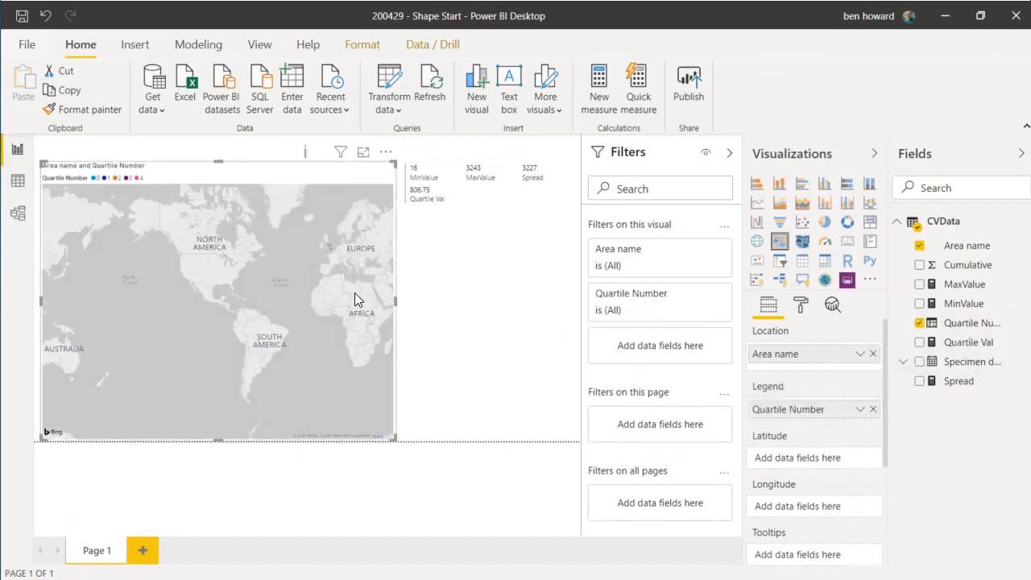
Zoom the map in on England and examine how its areas are coloured by Quartile Number
{"action": "left_click_drag", "start_coordinate": [363, 296], "coordinate": [269, 310]}
{"action": "scroll", "coordinate": [270, 310], "scroll_direction": "up", "scroll_amount": 1}
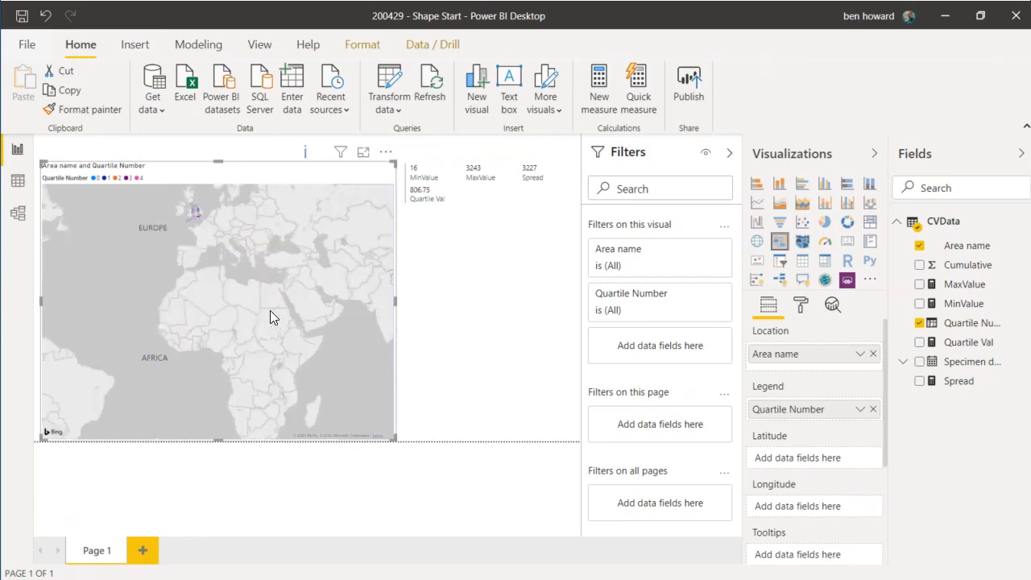
{"action": "left_click_drag", "start_coordinate": [251, 243], "coordinate": [280, 334]}
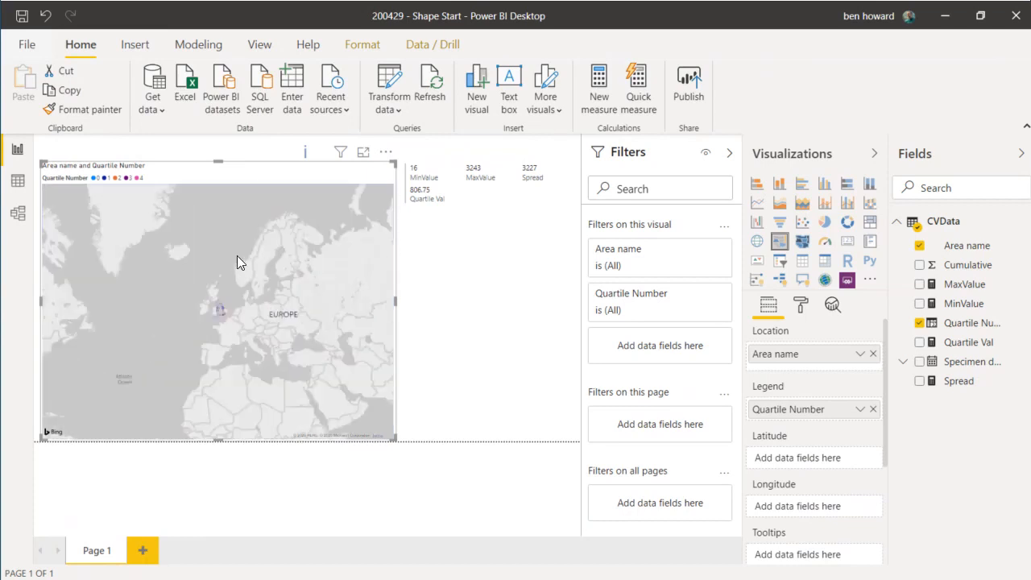
{"action": "scroll", "coordinate": [258, 289], "scroll_direction": "up", "scroll_amount": 3}
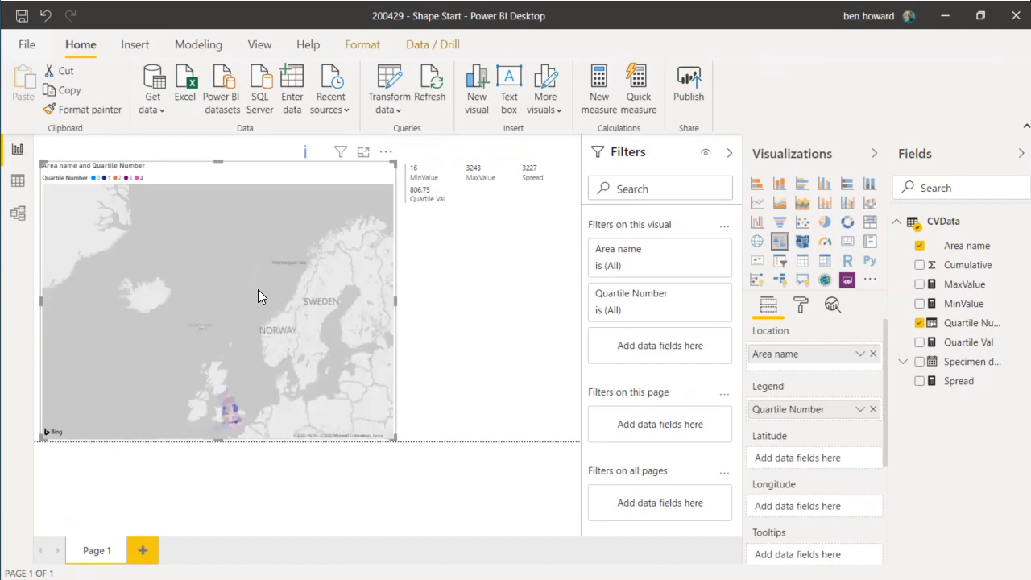
{"action": "left_click_drag", "start_coordinate": [260, 303], "coordinate": [246, 246]}
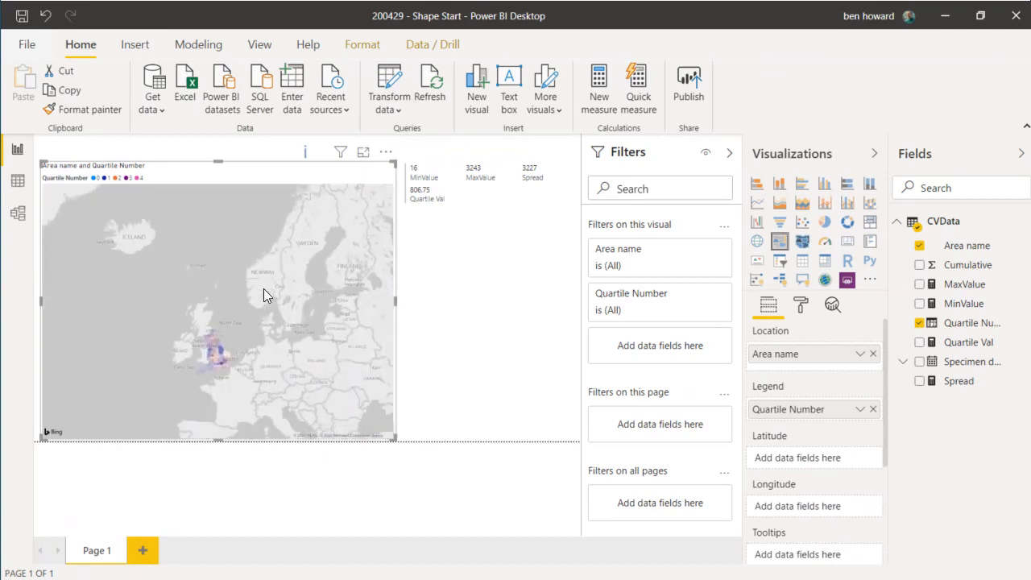
{"action": "scroll", "coordinate": [264, 278], "scroll_direction": "up", "scroll_amount": 1}
{"action": "left_click_drag", "start_coordinate": [260, 311], "coordinate": [324, 230]}
{"action": "scroll", "coordinate": [279, 271], "scroll_direction": "up", "scroll_amount": 2}
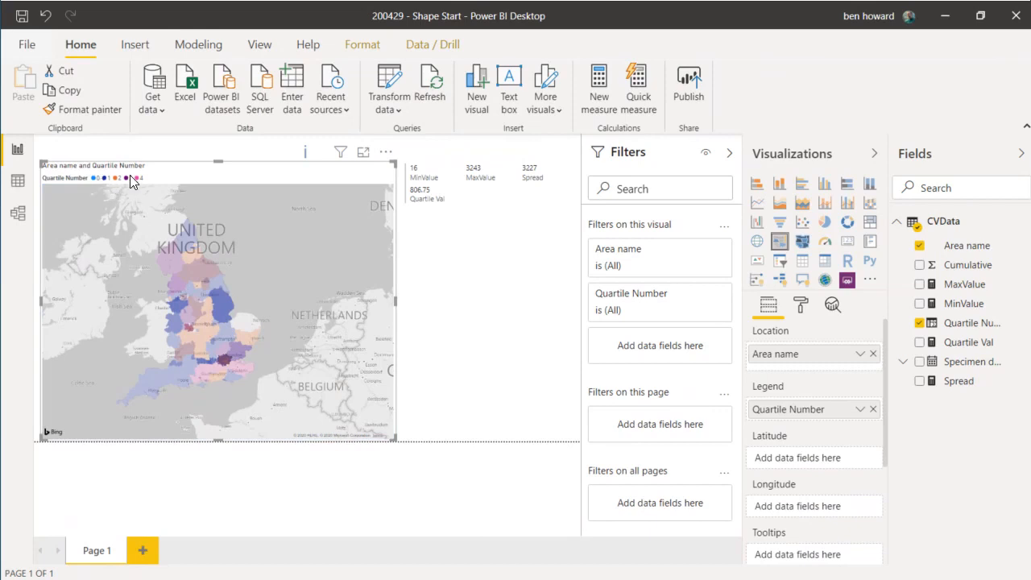
Turn off the filled map's legend and bring England's shaded areas back into view
{"action": "left_click", "coordinate": [800, 304]}
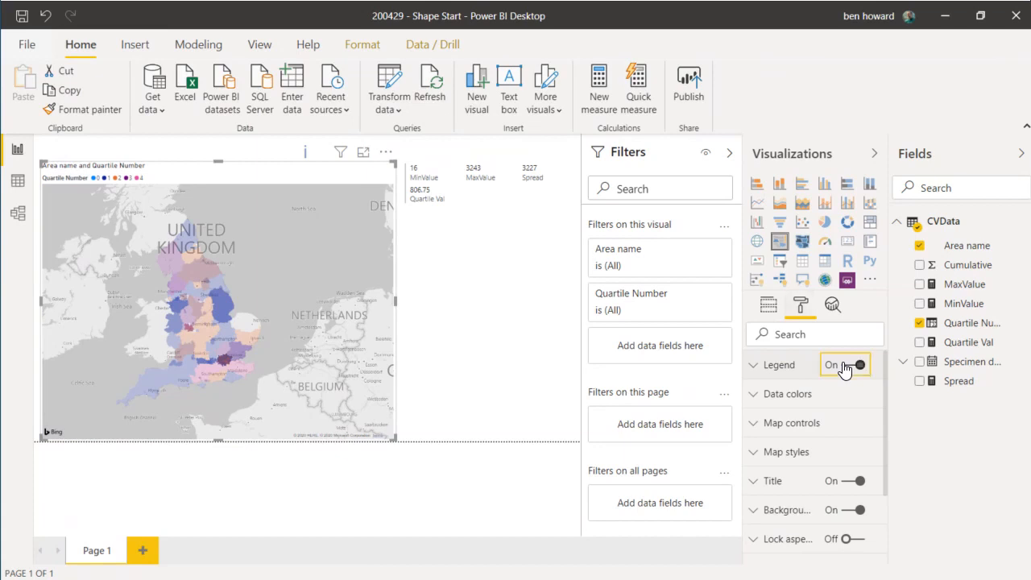
{"action": "left_click", "coordinate": [845, 369]}
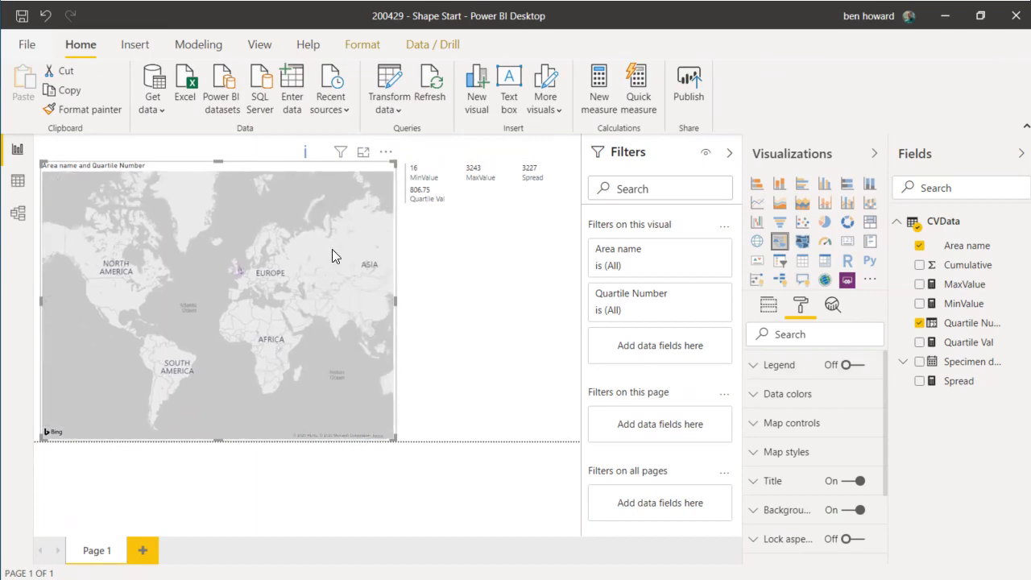
{"action": "scroll", "coordinate": [332, 249], "scroll_direction": "up", "scroll_amount": 6}
{"action": "left_click_drag", "start_coordinate": [105, 284], "coordinate": [261, 306]}
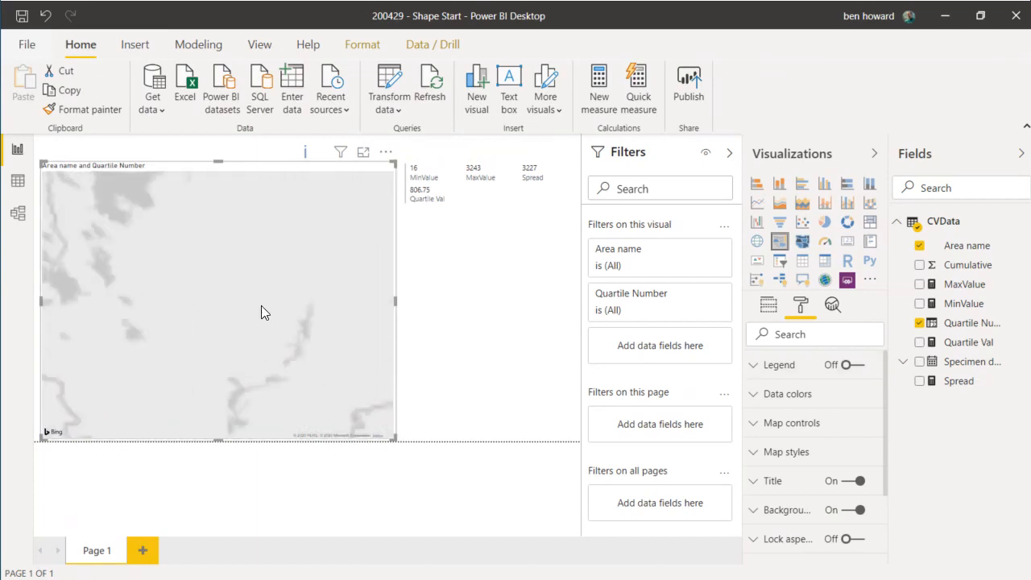
{"action": "left_click_drag", "start_coordinate": [130, 306], "coordinate": [274, 315]}
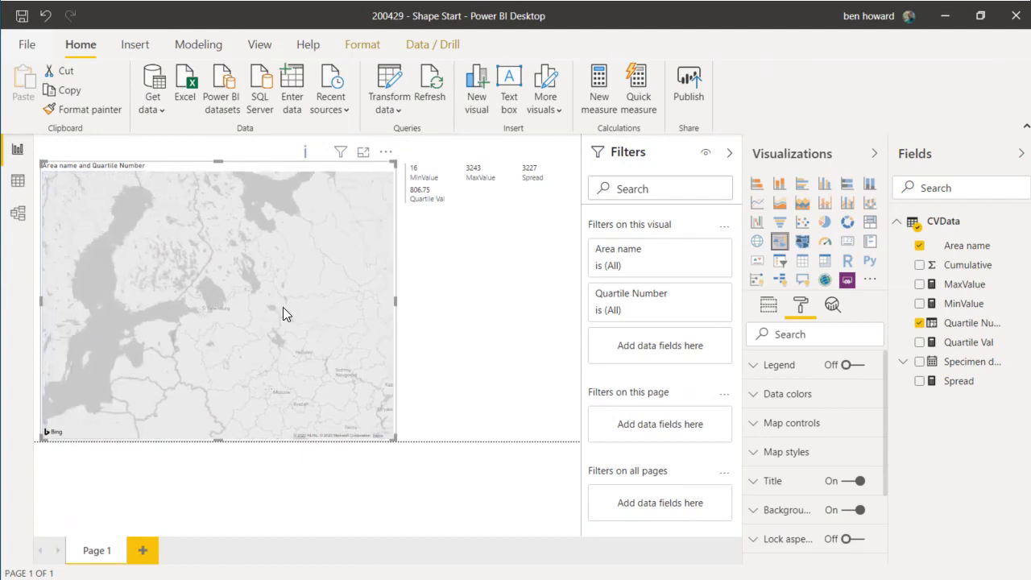
{"action": "left_click_drag", "start_coordinate": [138, 300], "coordinate": [283, 307]}
{"action": "left_click_drag", "start_coordinate": [168, 304], "coordinate": [244, 237]}
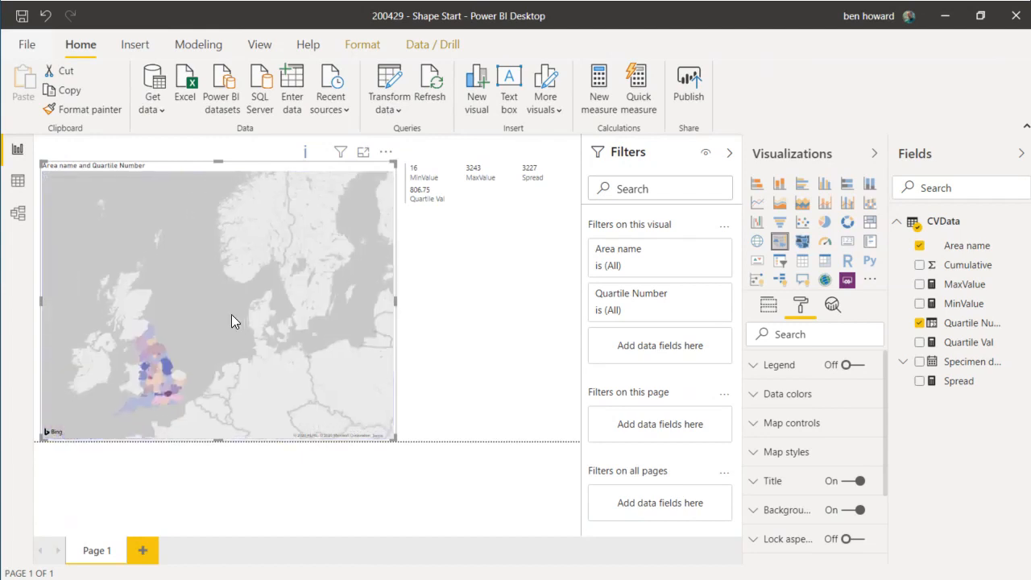
{"action": "left_click_drag", "start_coordinate": [231, 314], "coordinate": [278, 267]}
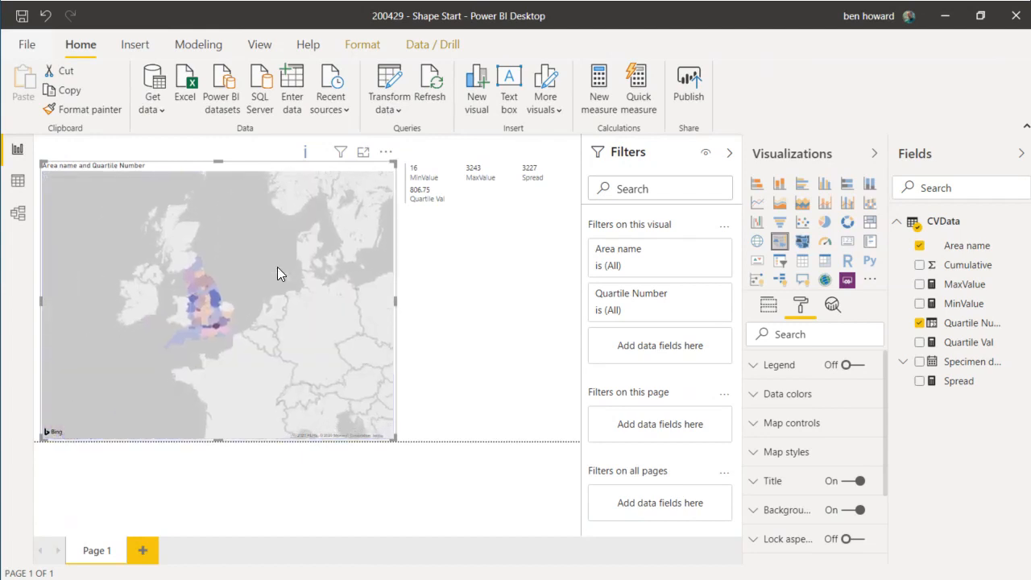
{"action": "scroll", "coordinate": [277, 267], "scroll_direction": "down", "scroll_amount": 1}
{"action": "scroll", "coordinate": [277, 267], "scroll_direction": "up", "scroll_amount": 1}
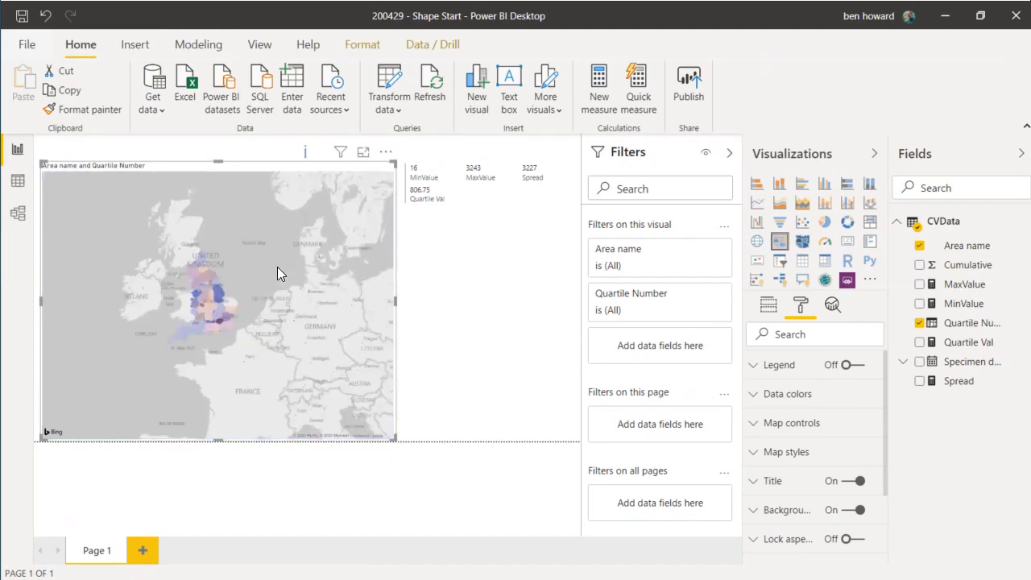
{"action": "scroll", "coordinate": [263, 285], "scroll_direction": "up", "scroll_amount": 1}
{"action": "left_click_drag", "start_coordinate": [275, 279], "coordinate": [339, 267]}
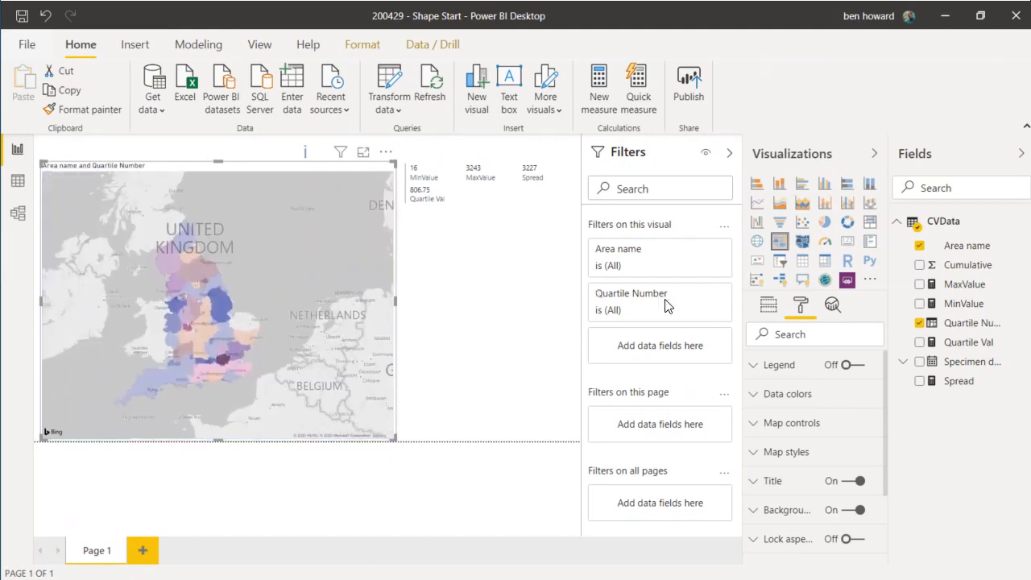
Set the map's data colors for quartile values 0 and 1 to pale red tints and for 2 to a light red
{"action": "left_click", "coordinate": [765, 401]}
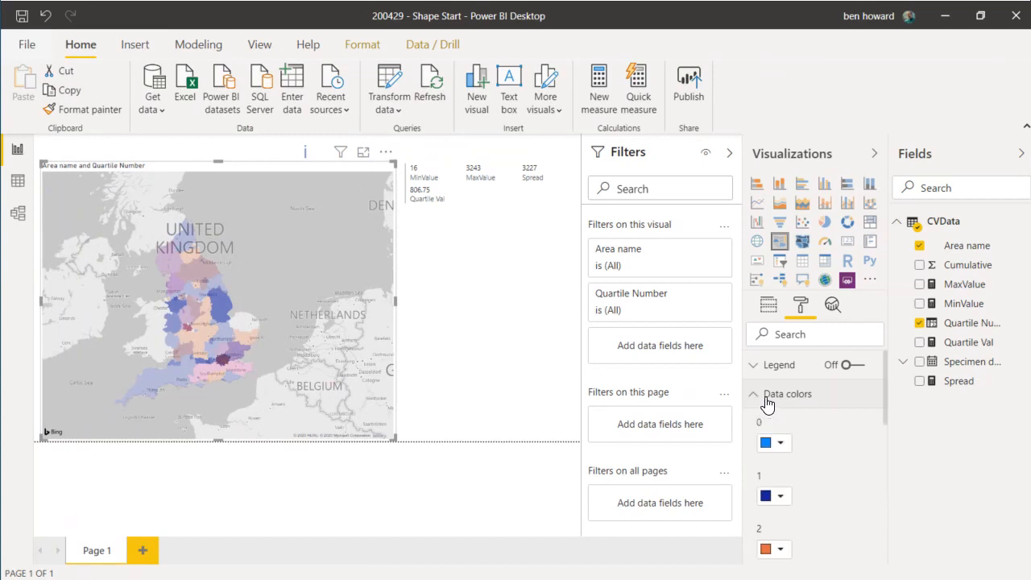
{"action": "scroll", "coordinate": [809, 414], "scroll_direction": "down", "scroll_amount": 3}
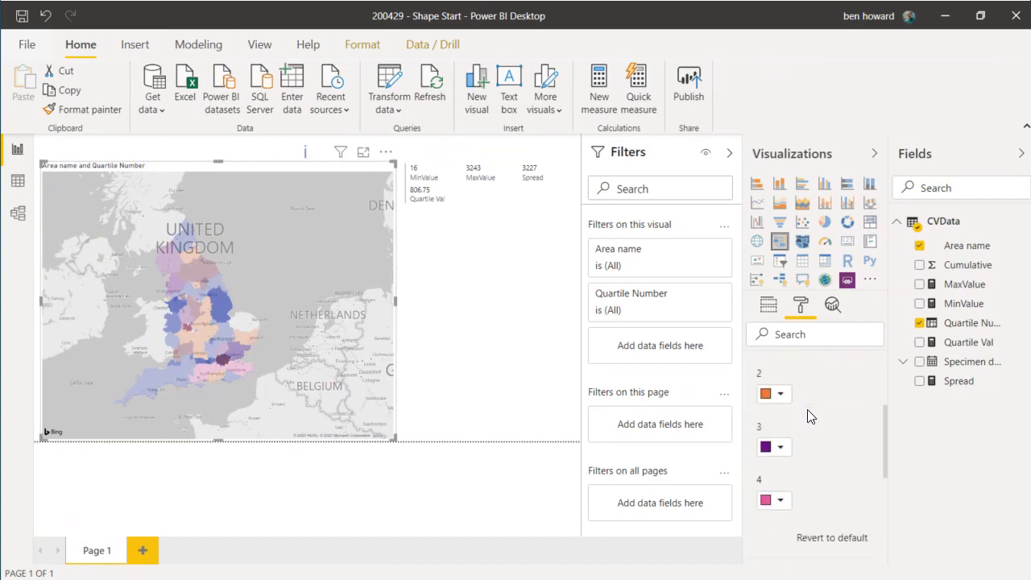
{"action": "scroll", "coordinate": [809, 415], "scroll_direction": "up", "scroll_amount": 3}
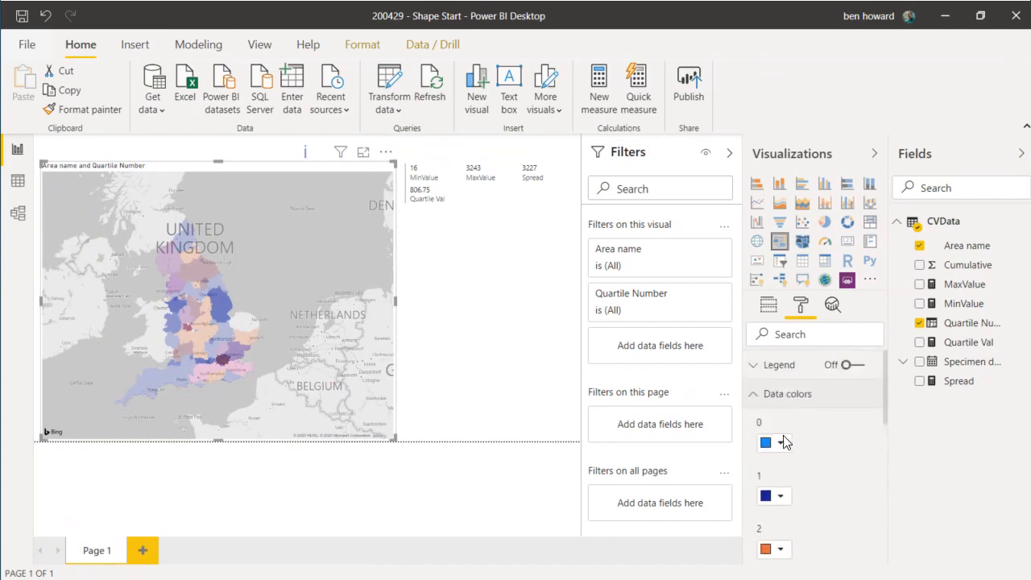
{"action": "left_click", "coordinate": [783, 442]}
{"action": "left_click", "coordinate": [864, 493]}
{"action": "scroll", "coordinate": [806, 447], "scroll_direction": "down", "scroll_amount": 1}
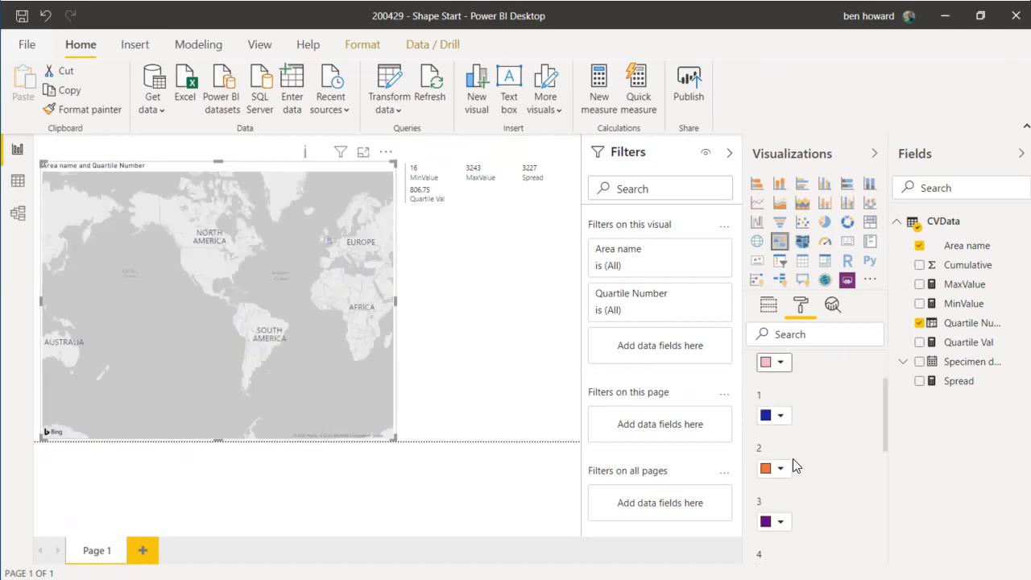
{"action": "left_click", "coordinate": [779, 416]}
{"action": "left_click", "coordinate": [876, 278]}
{"action": "left_click", "coordinate": [780, 469]}
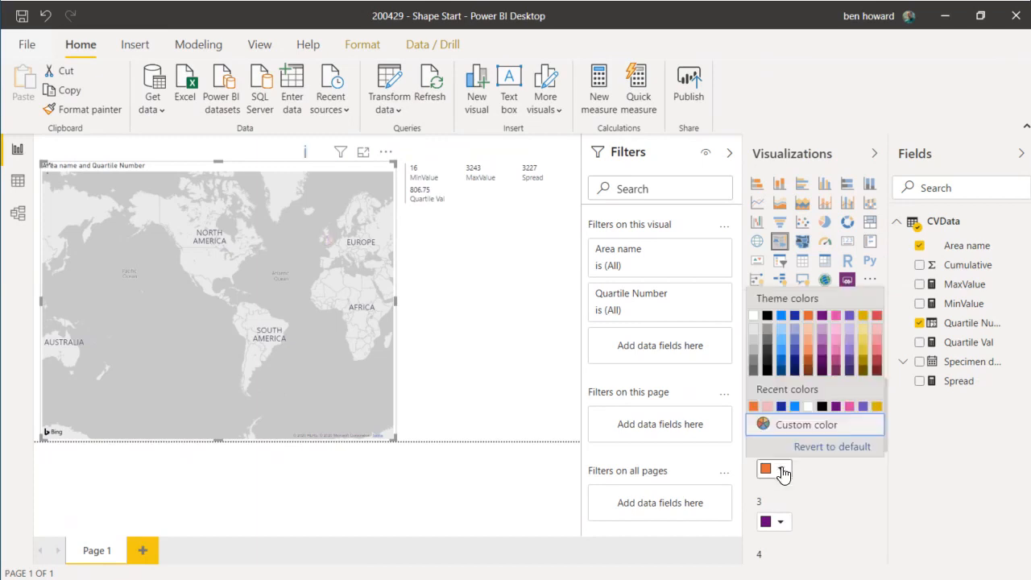
{"action": "left_click", "coordinate": [877, 347]}
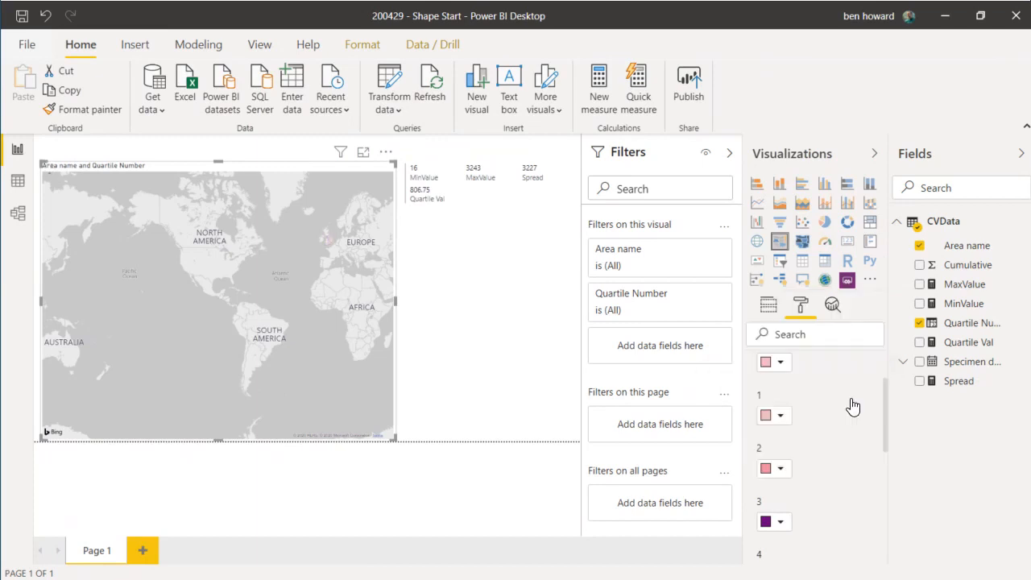
Set the map's data colors to a medium red for quartile value 3 and a dark red for 4
{"action": "left_click", "coordinate": [779, 523]}
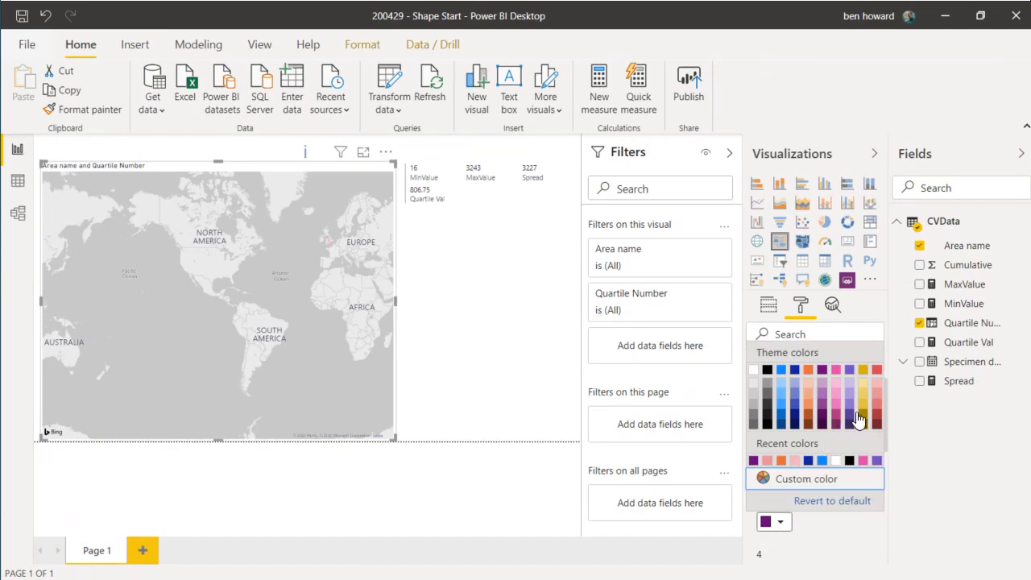
{"action": "left_click", "coordinate": [877, 412]}
{"action": "scroll", "coordinate": [844, 471], "scroll_direction": "down", "scroll_amount": 2}
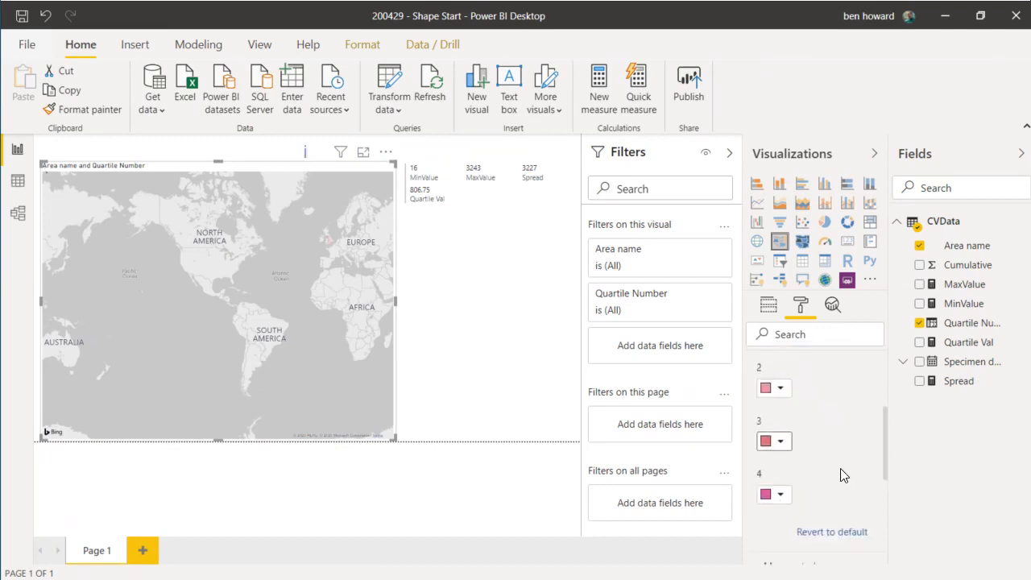
{"action": "left_click", "coordinate": [781, 493]}
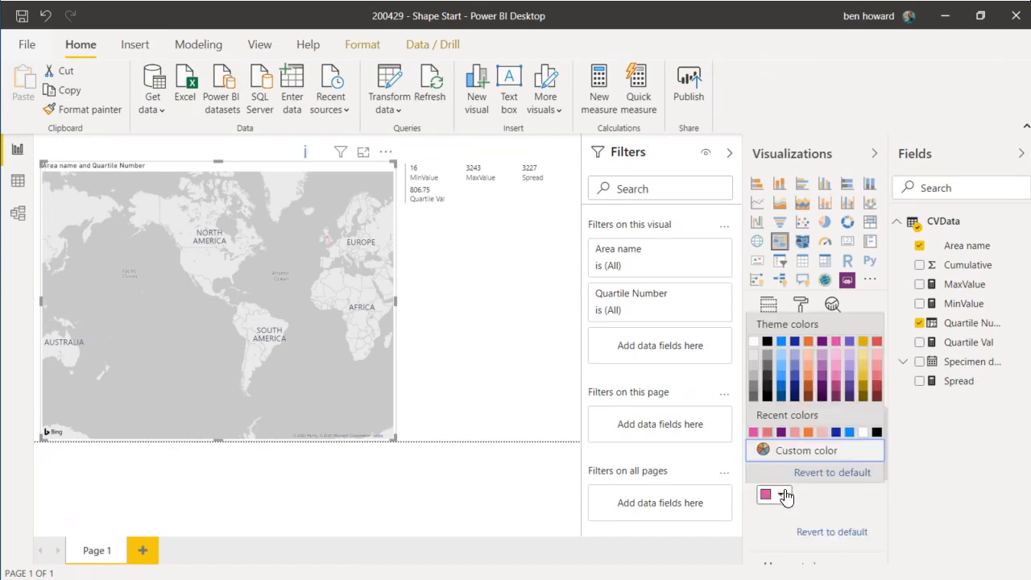
{"action": "left_click", "coordinate": [878, 393]}
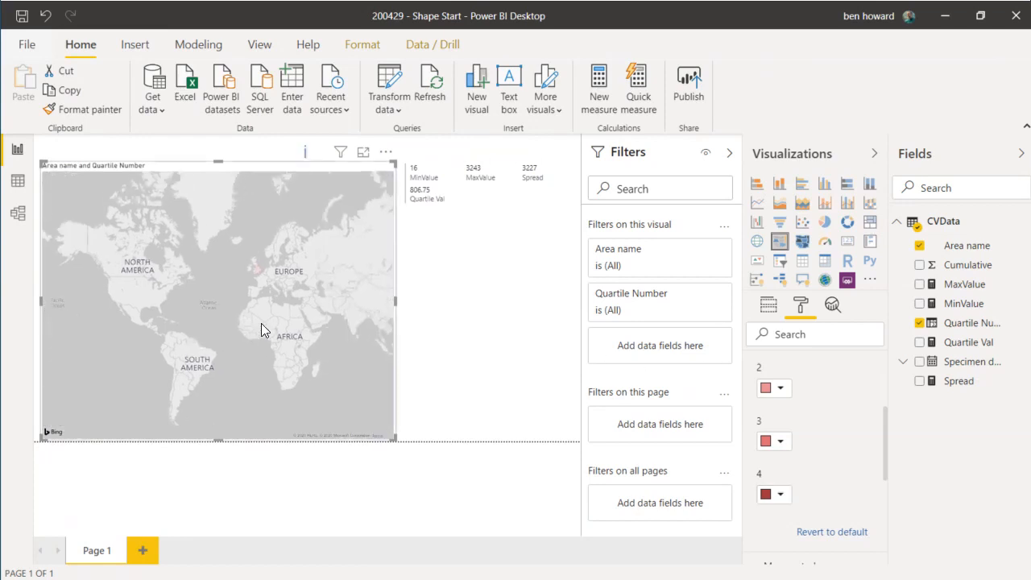
Zoom back in on England and examine the red shading of its areas by quartile
{"action": "scroll", "coordinate": [261, 323], "scroll_direction": "up", "scroll_amount": 1}
{"action": "scroll", "coordinate": [267, 306], "scroll_direction": "up", "scroll_amount": 1}
{"action": "left_click_drag", "start_coordinate": [273, 307], "coordinate": [262, 343]}
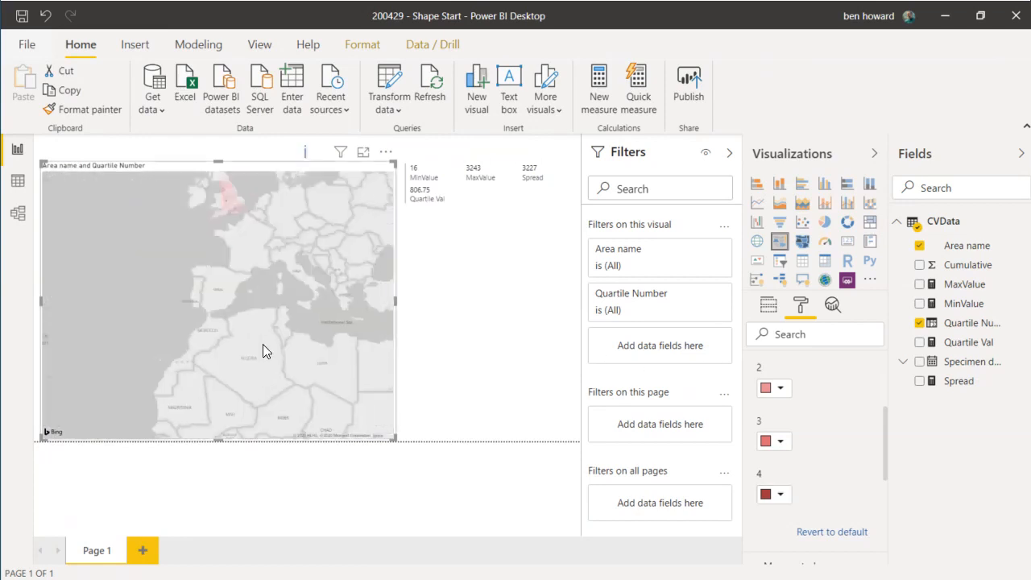
{"action": "scroll", "coordinate": [272, 247], "scroll_direction": "up", "scroll_amount": 1}
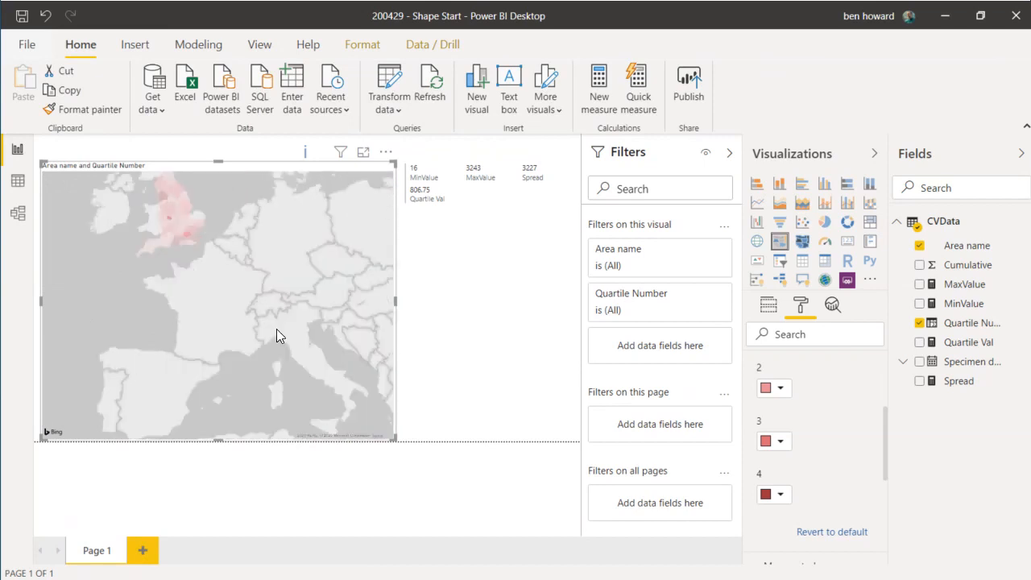
{"action": "scroll", "coordinate": [285, 344], "scroll_direction": "up", "scroll_amount": 1}
{"action": "scroll", "coordinate": [259, 290], "scroll_direction": "up", "scroll_amount": 1}
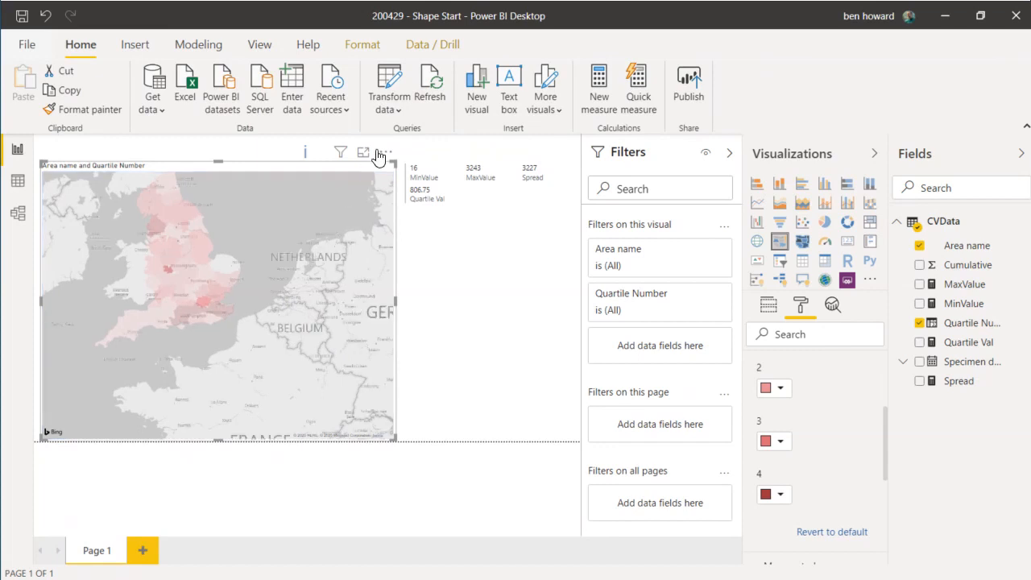
{"action": "left_click_drag", "start_coordinate": [323, 240], "coordinate": [352, 290]}
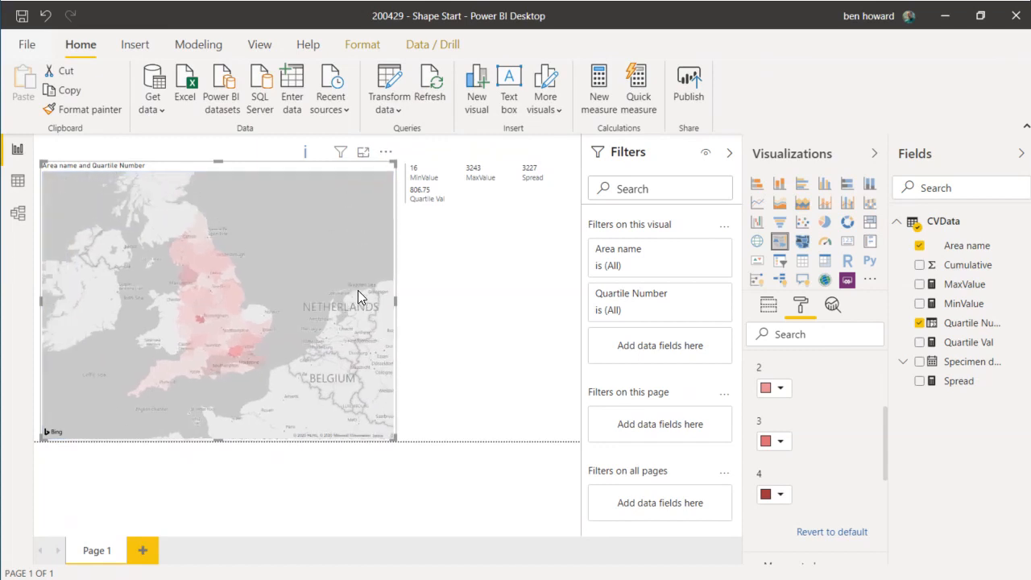
{"action": "scroll", "coordinate": [316, 300], "scroll_direction": "up", "scroll_amount": 1}
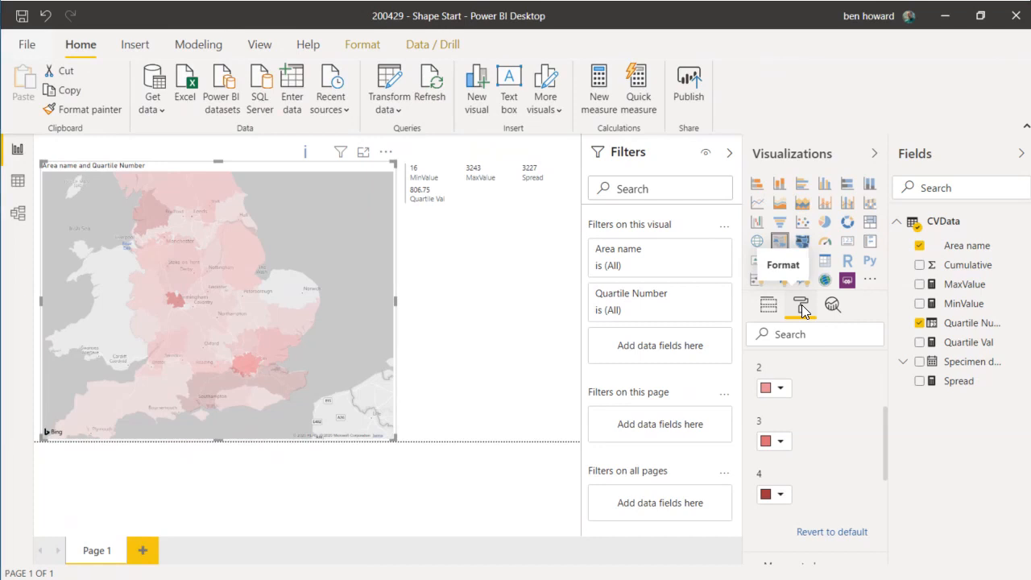
Turn off Auto zoom in the filled map's map controls
{"action": "scroll", "coordinate": [832, 379], "scroll_direction": "down", "scroll_amount": 4}
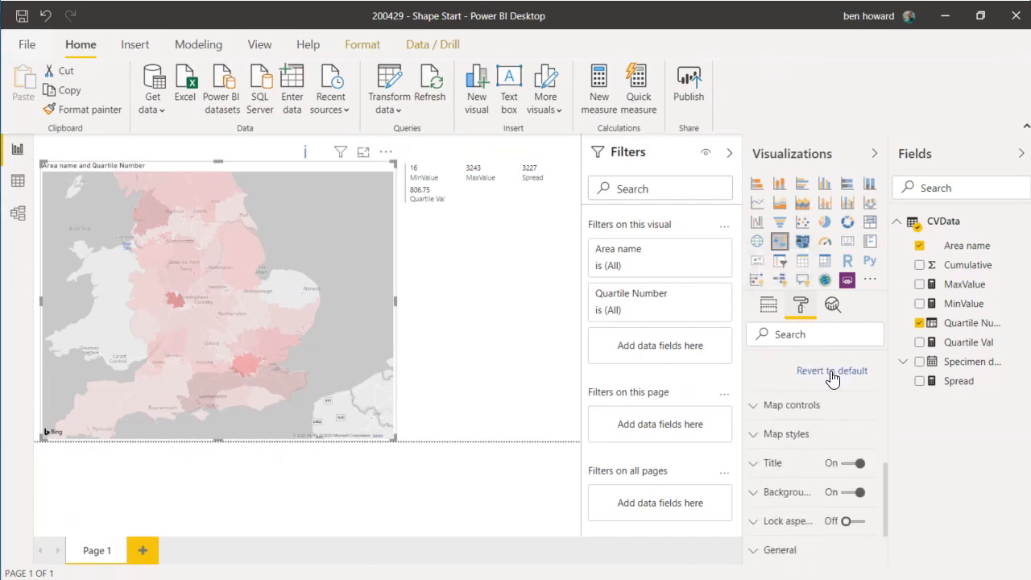
{"action": "left_click", "coordinate": [761, 405]}
{"action": "scroll", "coordinate": [837, 427], "scroll_direction": "down", "scroll_amount": 2}
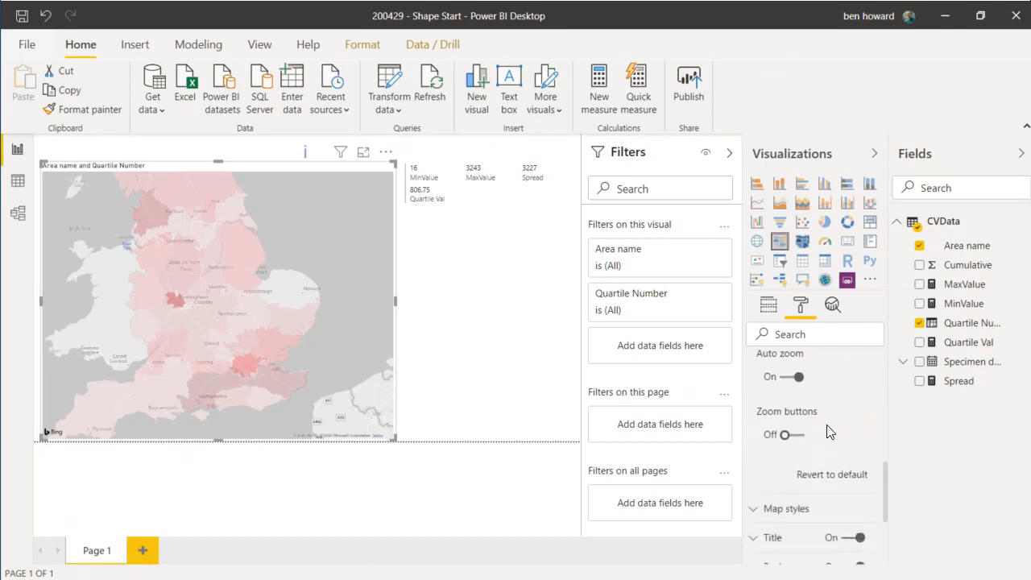
{"action": "left_click", "coordinate": [793, 377]}
{"action": "scroll", "coordinate": [804, 414], "scroll_direction": "up", "scroll_amount": 2}
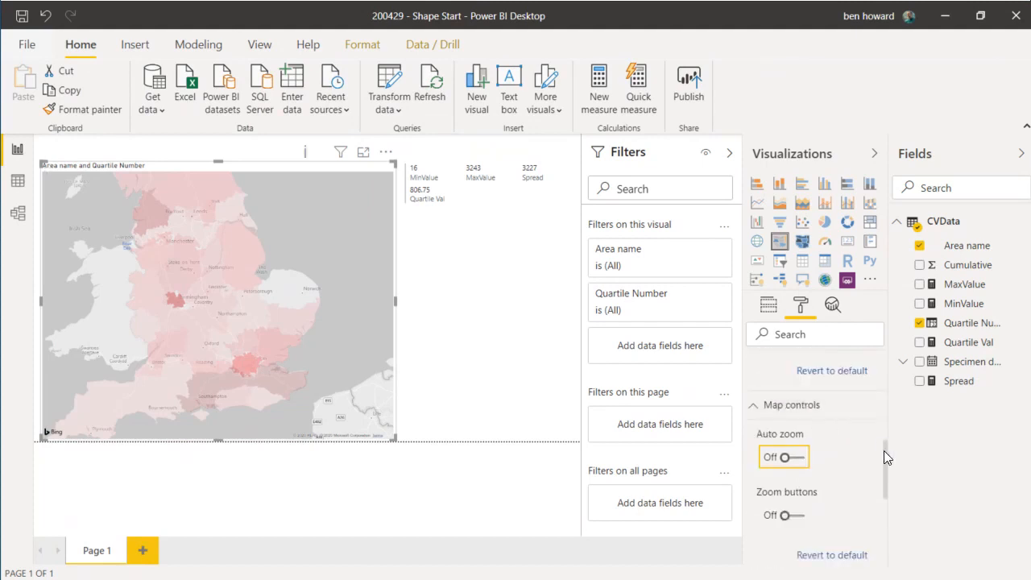
{"action": "left_click_drag", "start_coordinate": [883, 450], "coordinate": [883, 458]}
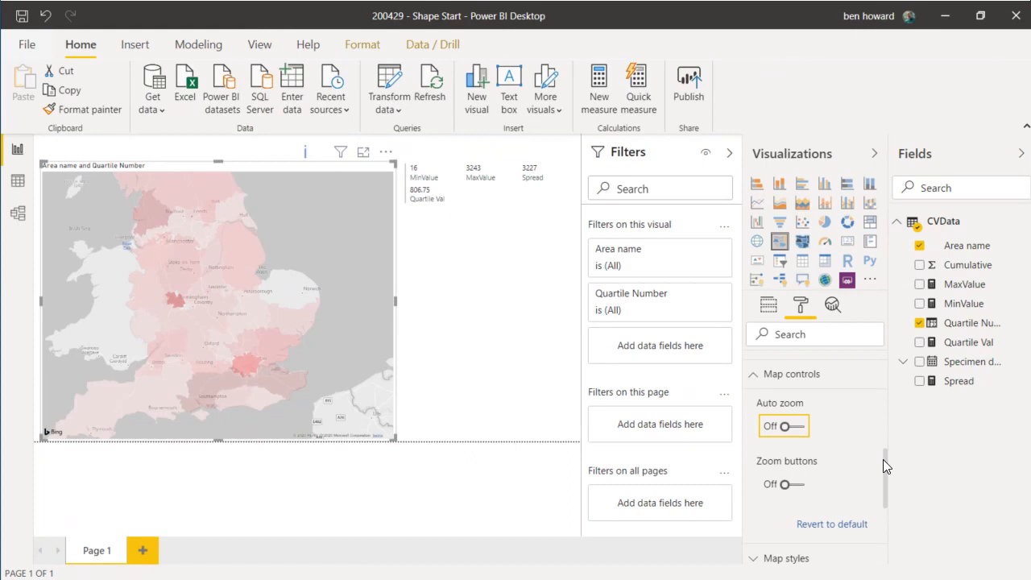
{"action": "left_click_drag", "start_coordinate": [884, 461], "coordinate": [897, 363]}
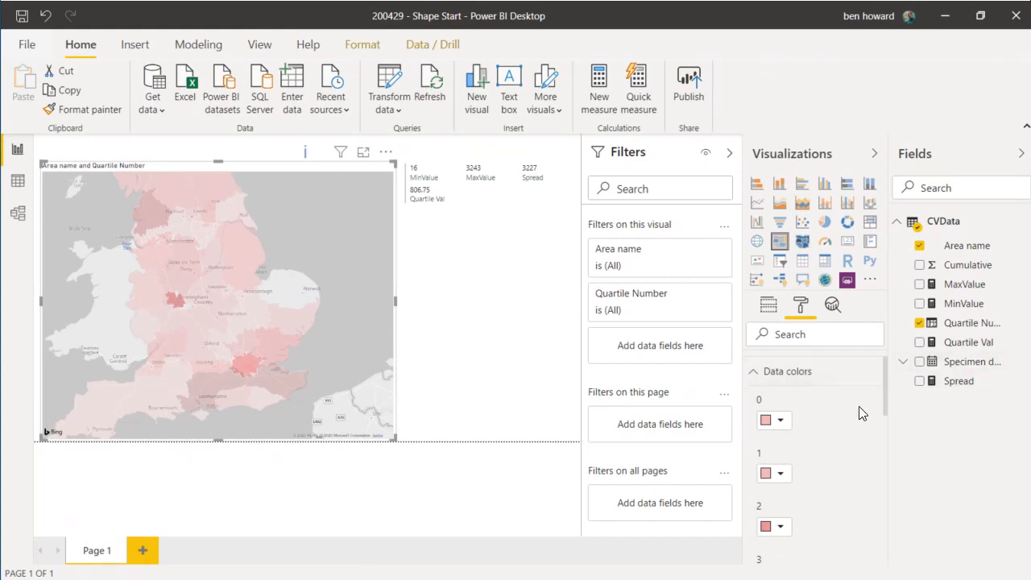
{"action": "left_click_drag", "start_coordinate": [884, 403], "coordinate": [884, 392]}
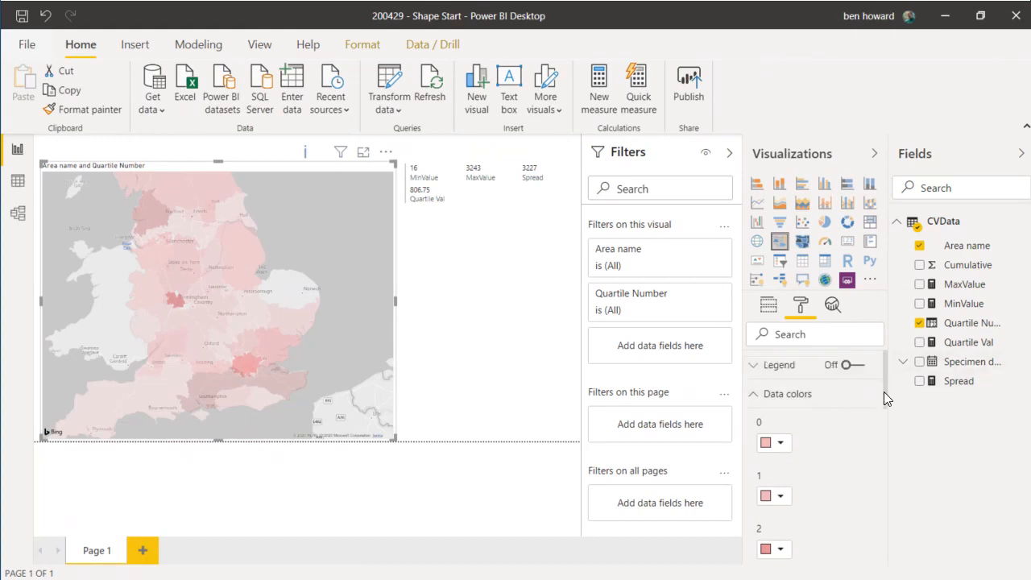
{"action": "scroll", "coordinate": [858, 446], "scroll_direction": "down", "scroll_amount": 5}
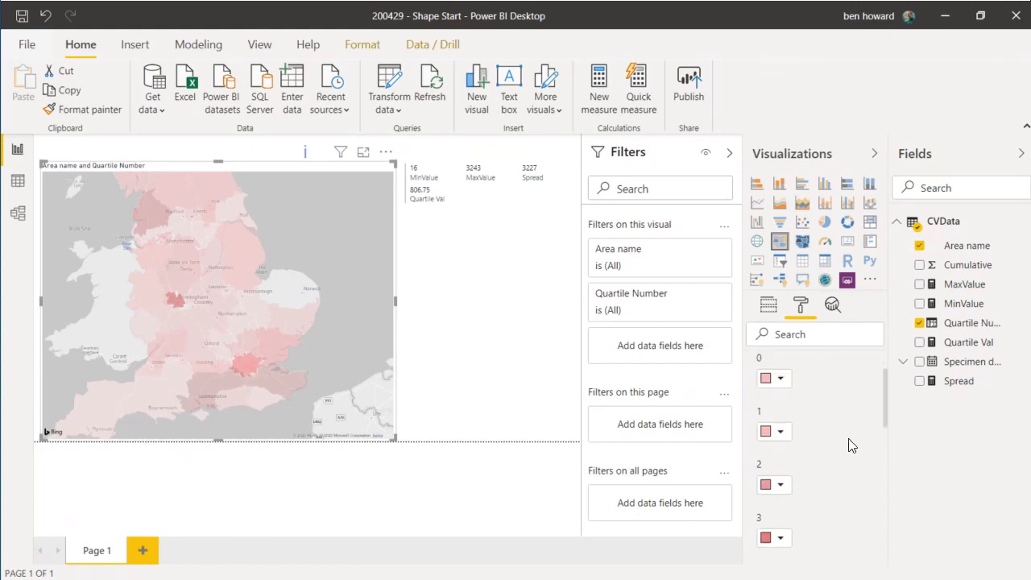
{"action": "scroll", "coordinate": [854, 447], "scroll_direction": "up", "scroll_amount": 4}
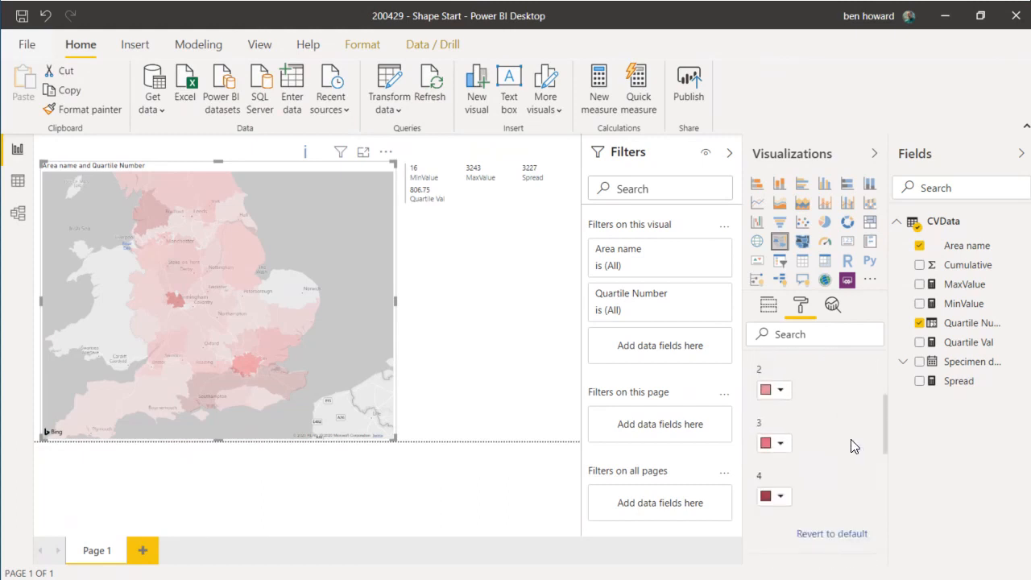